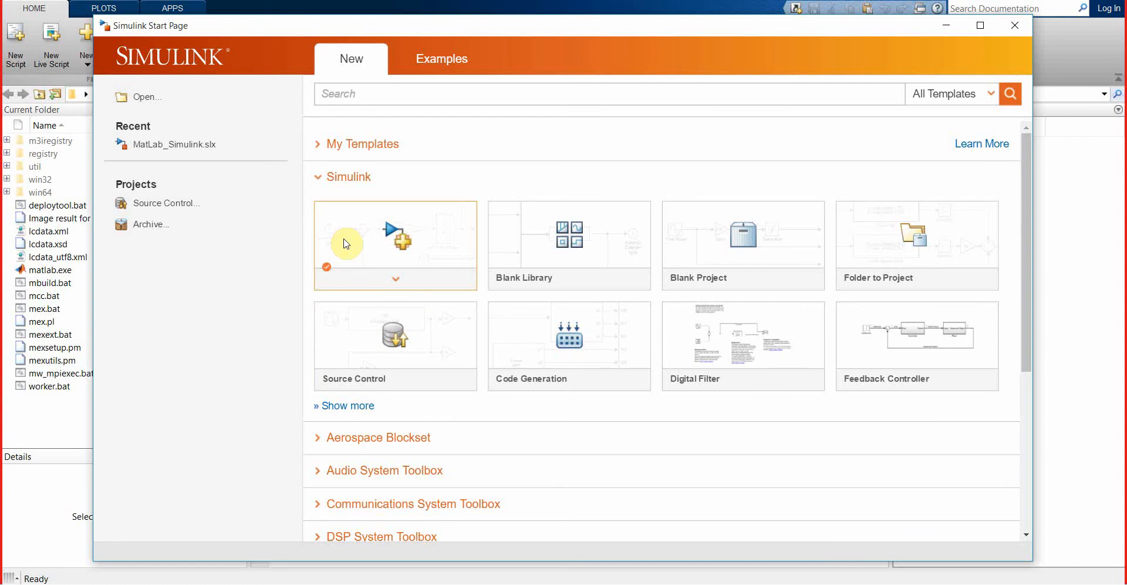
- Create a blank Simulink model and maximize its window
left_click(347, 244)
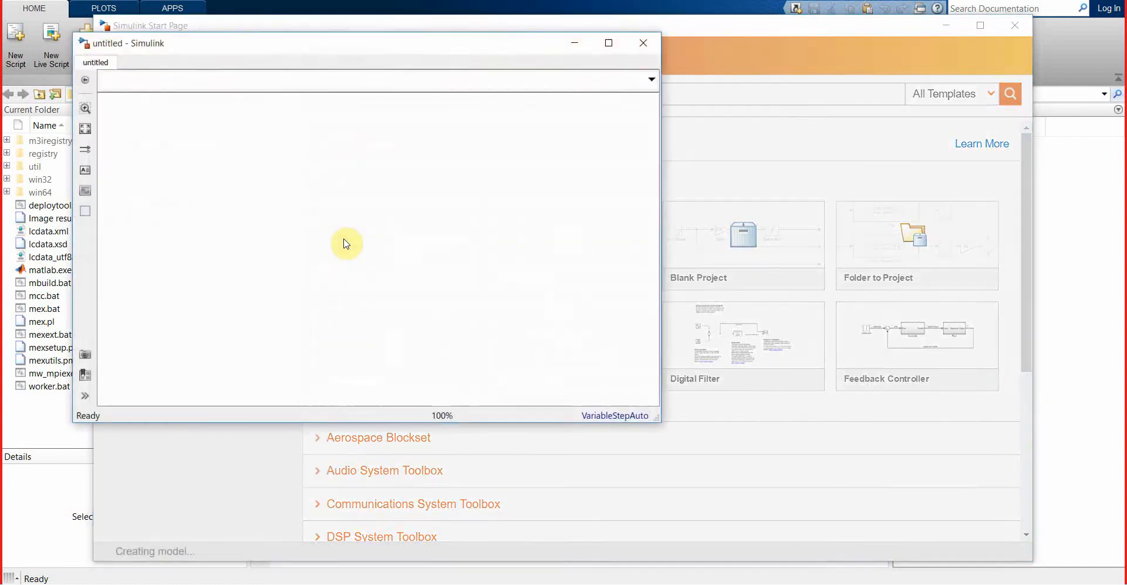
left_click(610, 43)
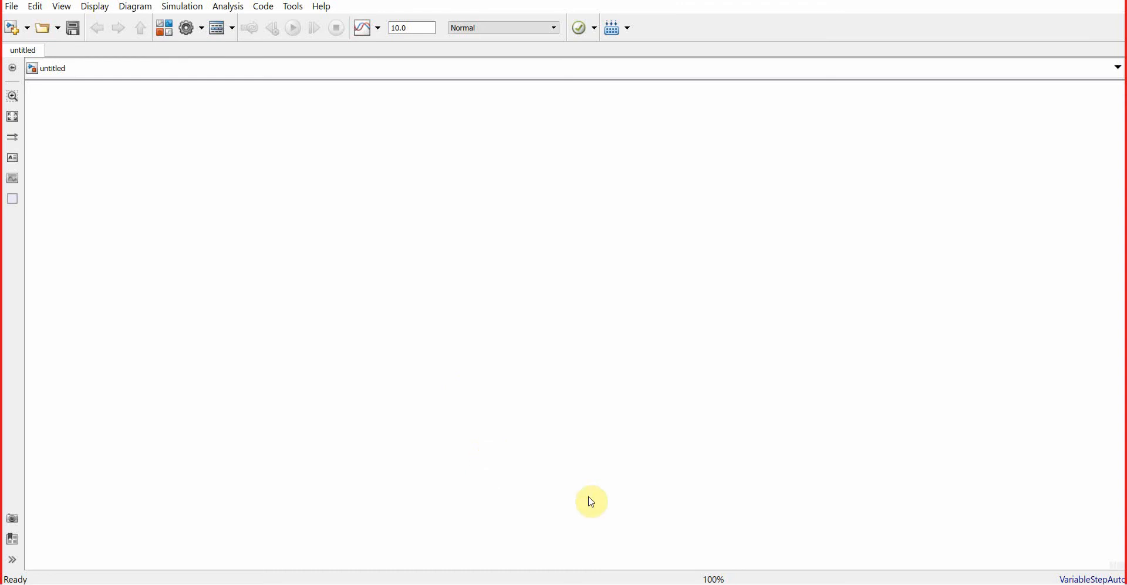
key("alt+Tab")
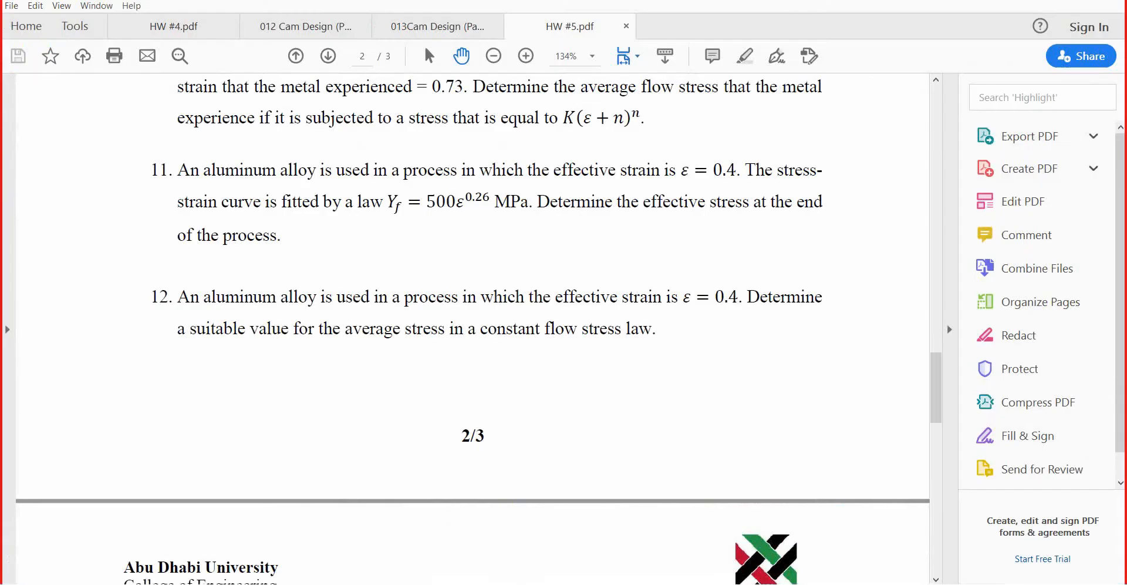
left_click(434, 583)
mouse_move(416, 584)
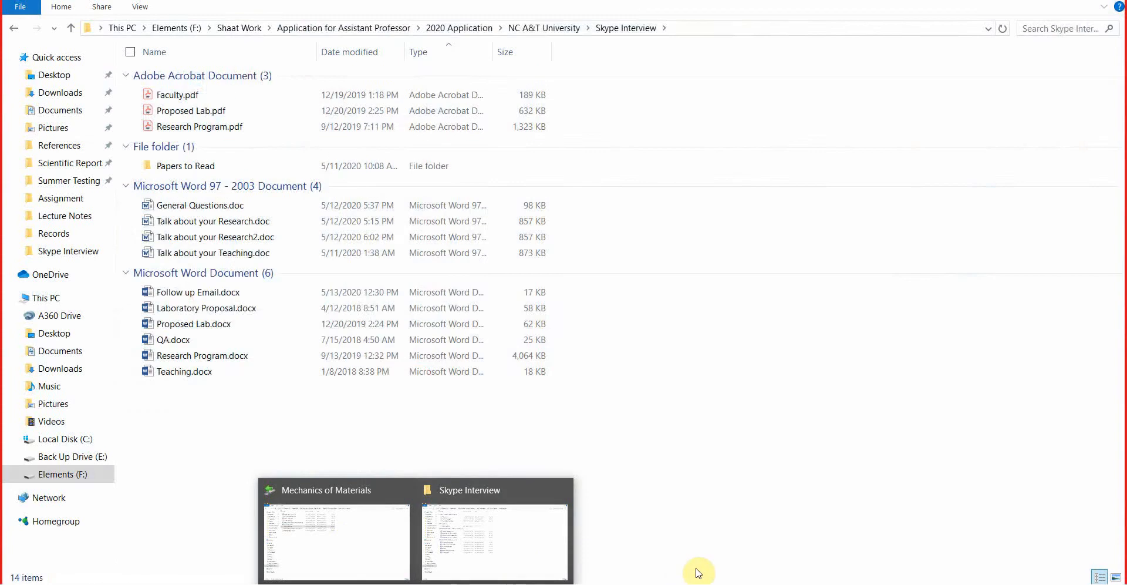
left_click(484, 584)
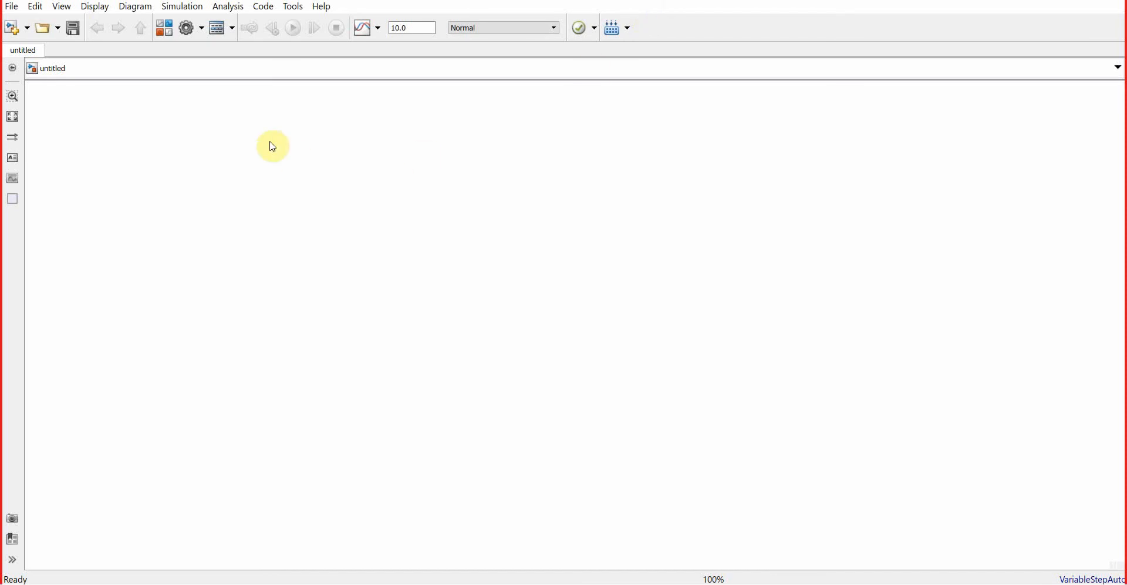
- Open the block library and place an AC Current Source block from the current source results on the empty canvas
left_click(167, 30)
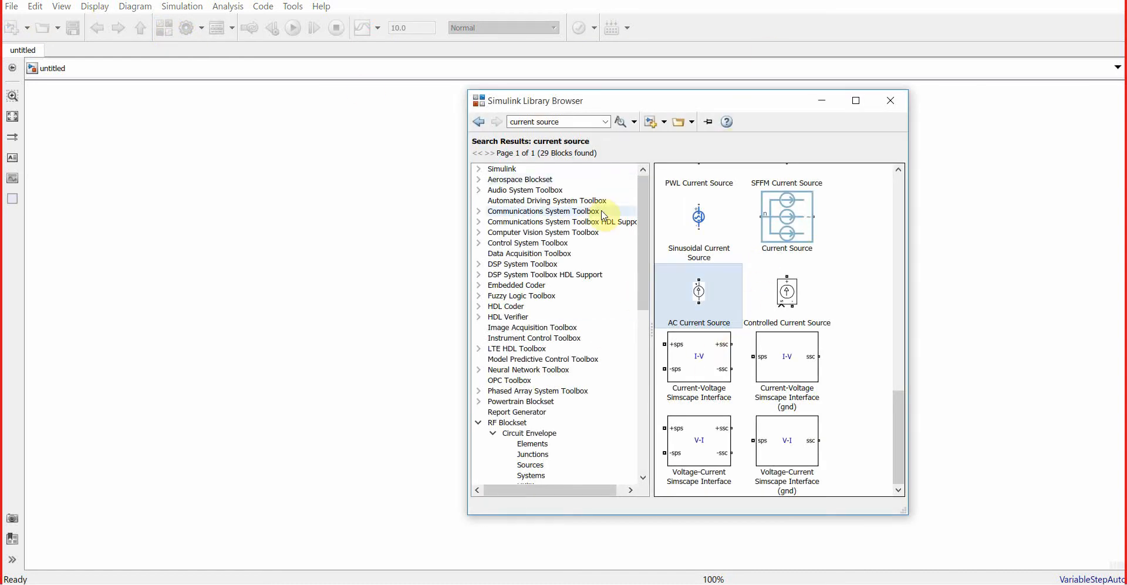
left_click(577, 119)
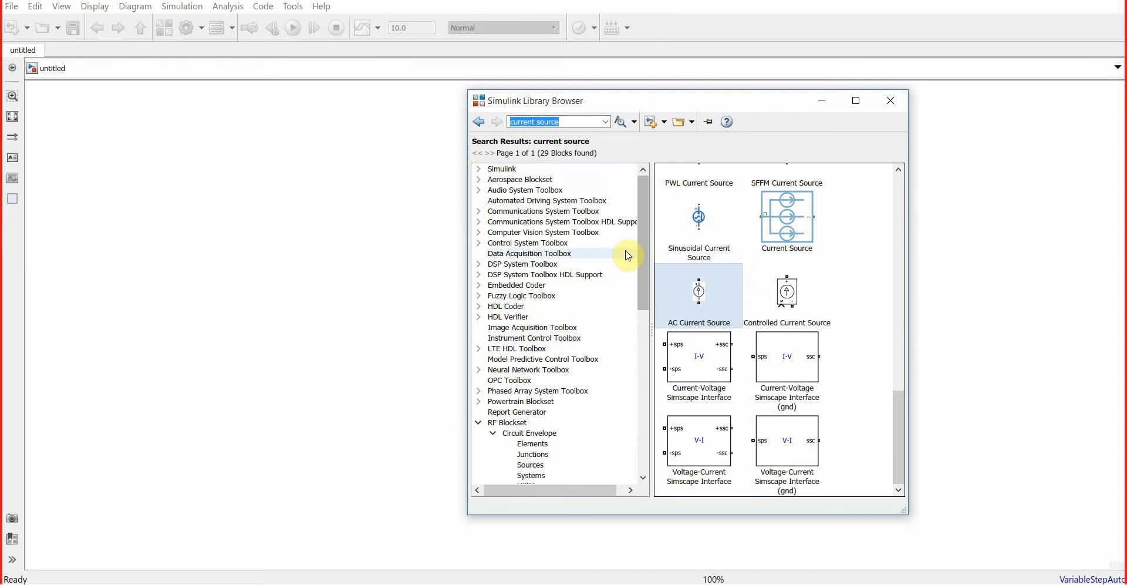
left_click_drag(645, 290, 646, 314)
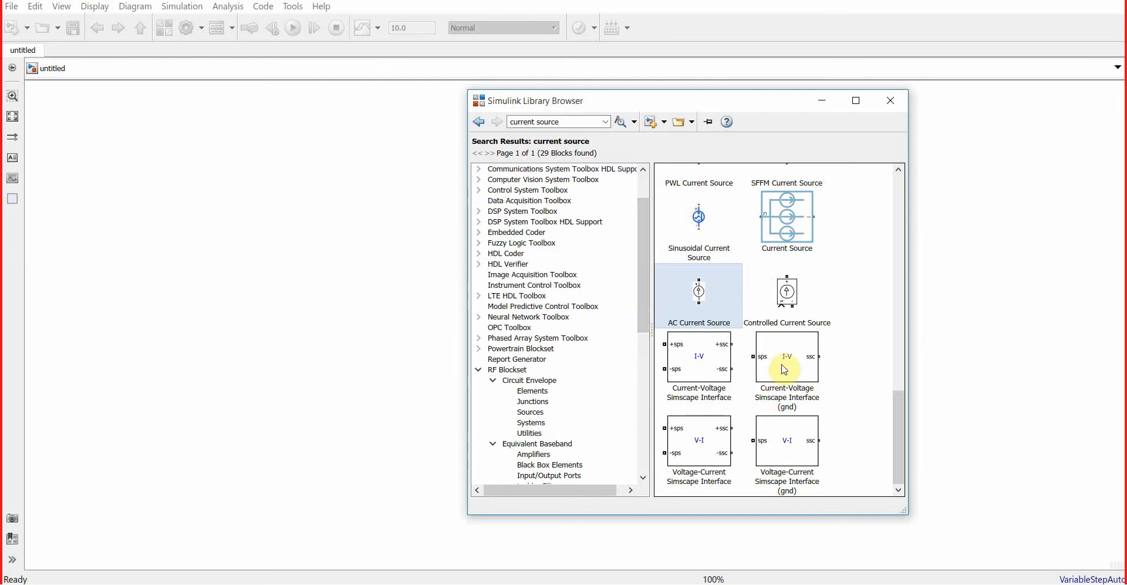
mouse_move(785, 370)
left_click_drag(698, 289, 310, 359)
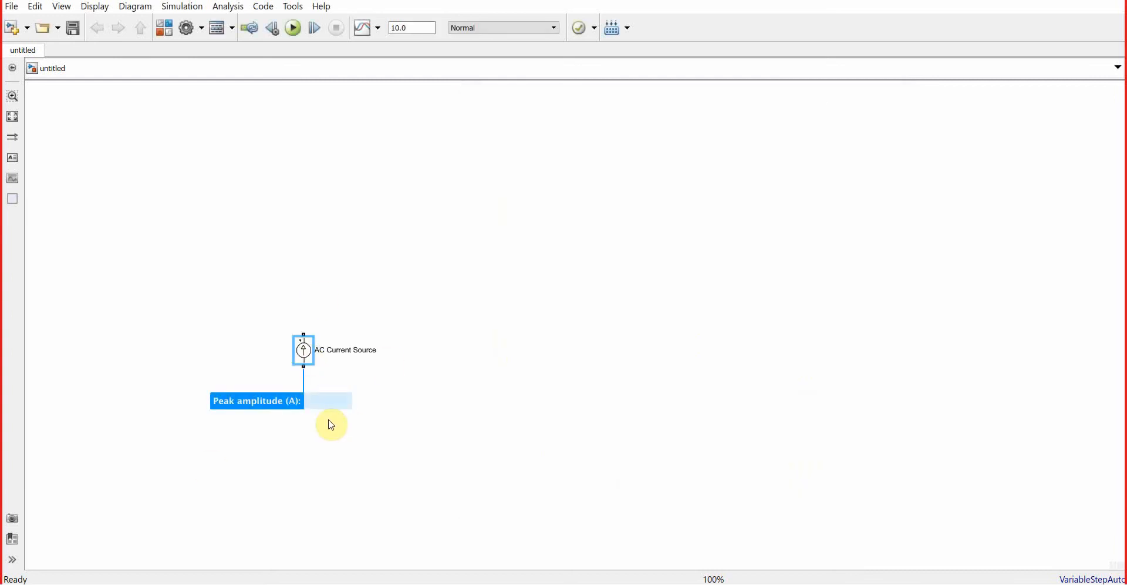
left_click(596, 583)
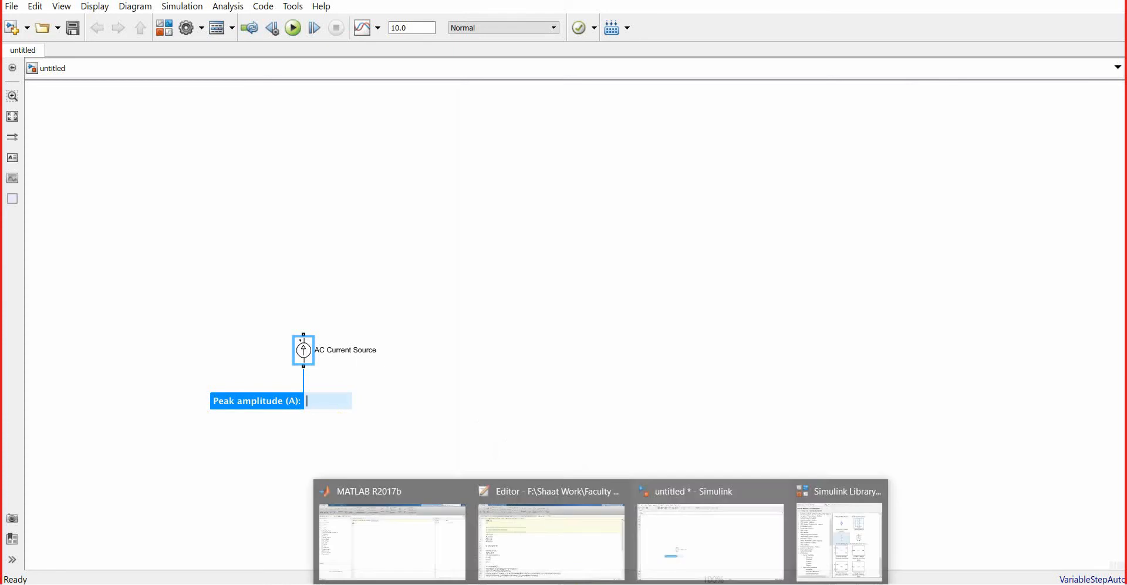
left_click(828, 536)
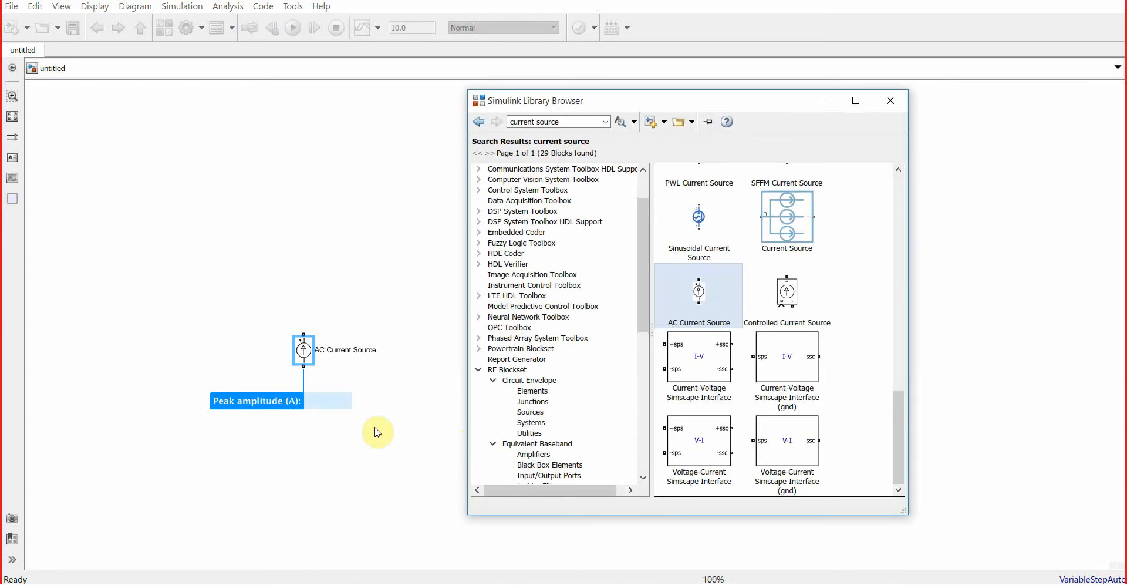
left_click(378, 384)
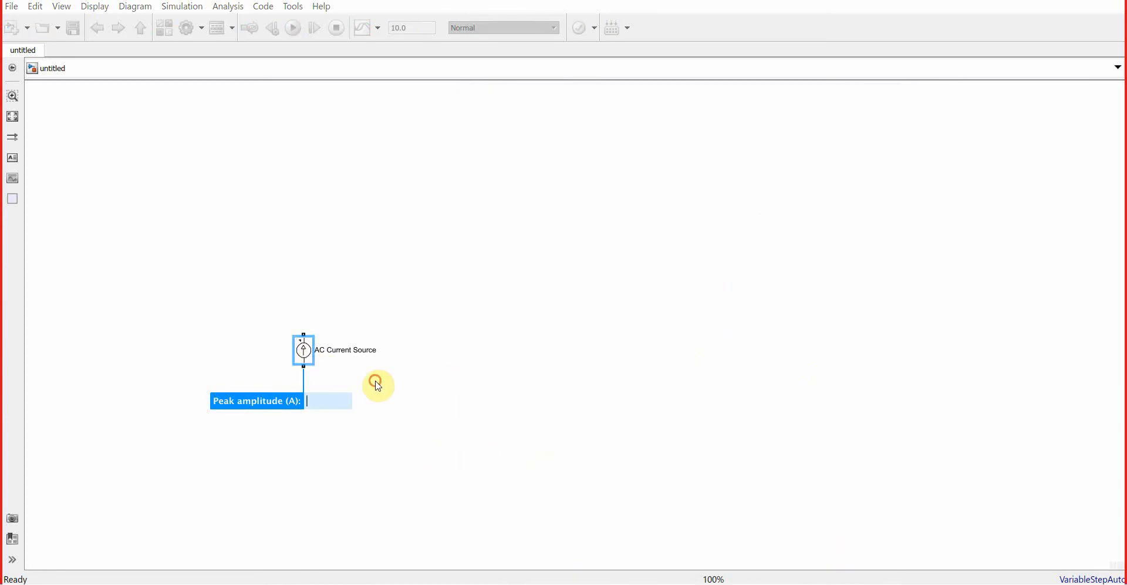
left_click(302, 351)
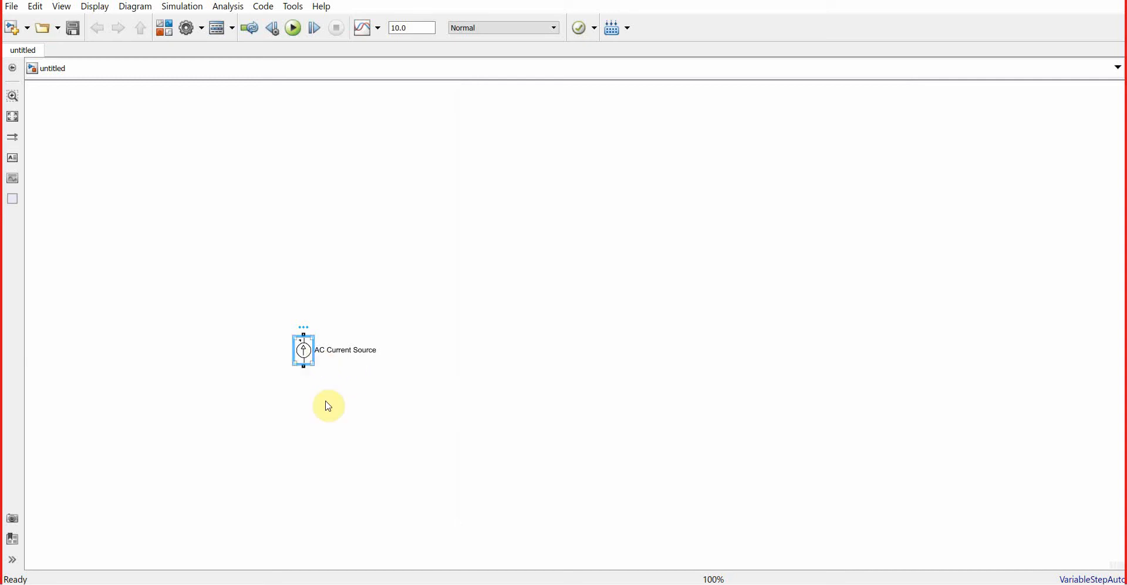
left_click(275, 390)
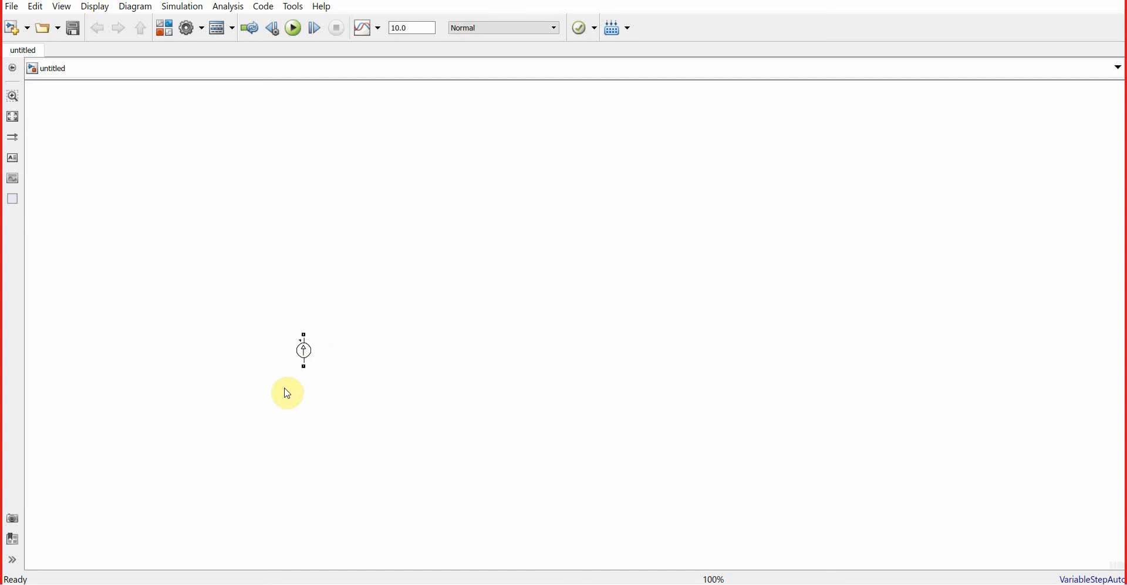
left_click(306, 352)
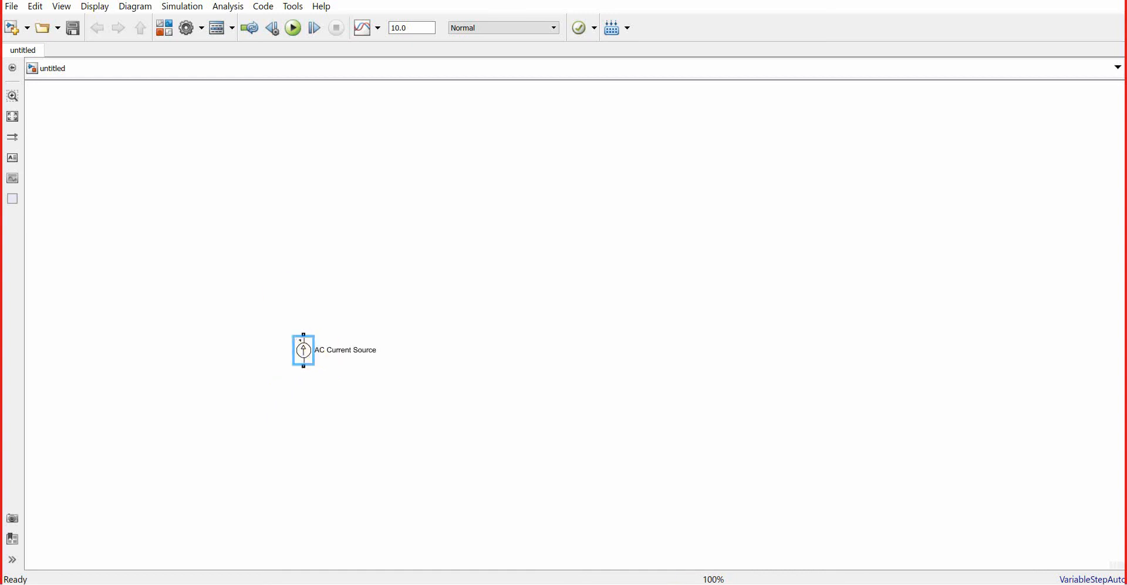
- Return to the block library and search it for RLC
left_click(872, 542)
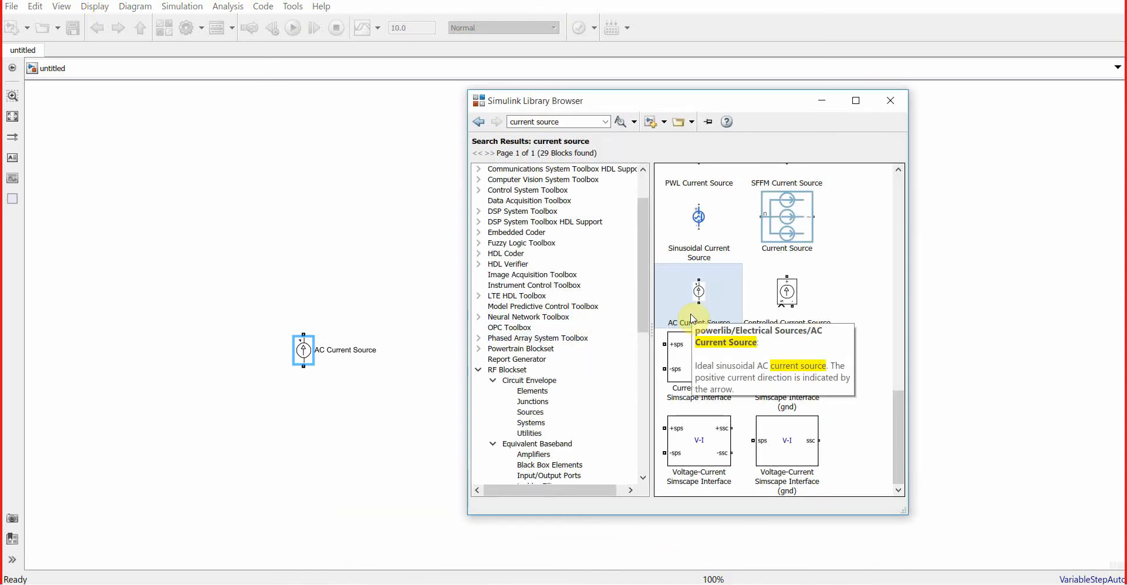
left_click(583, 121)
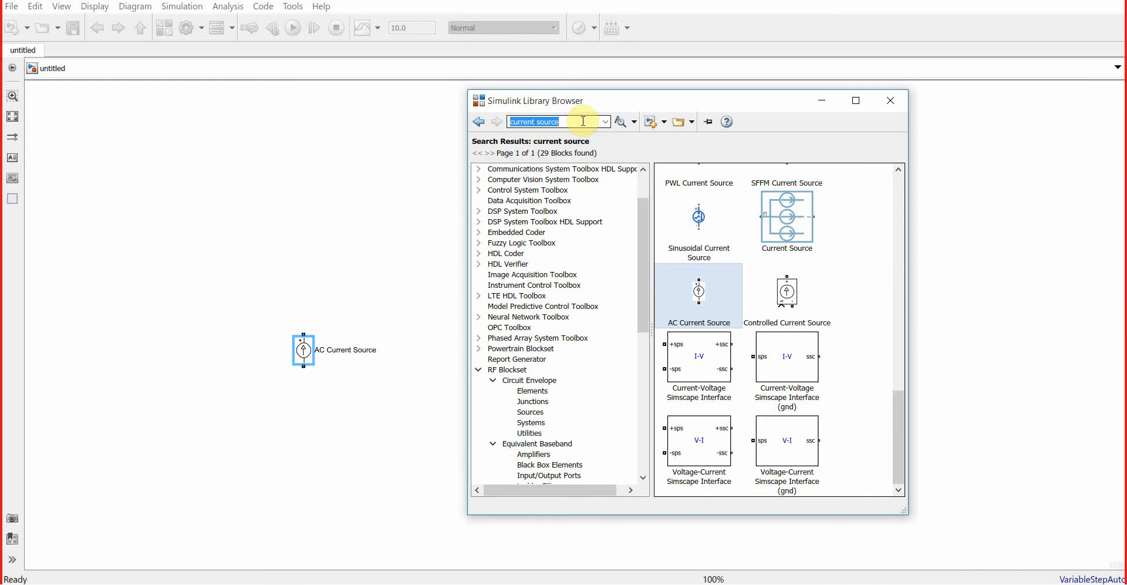
type("RLC")
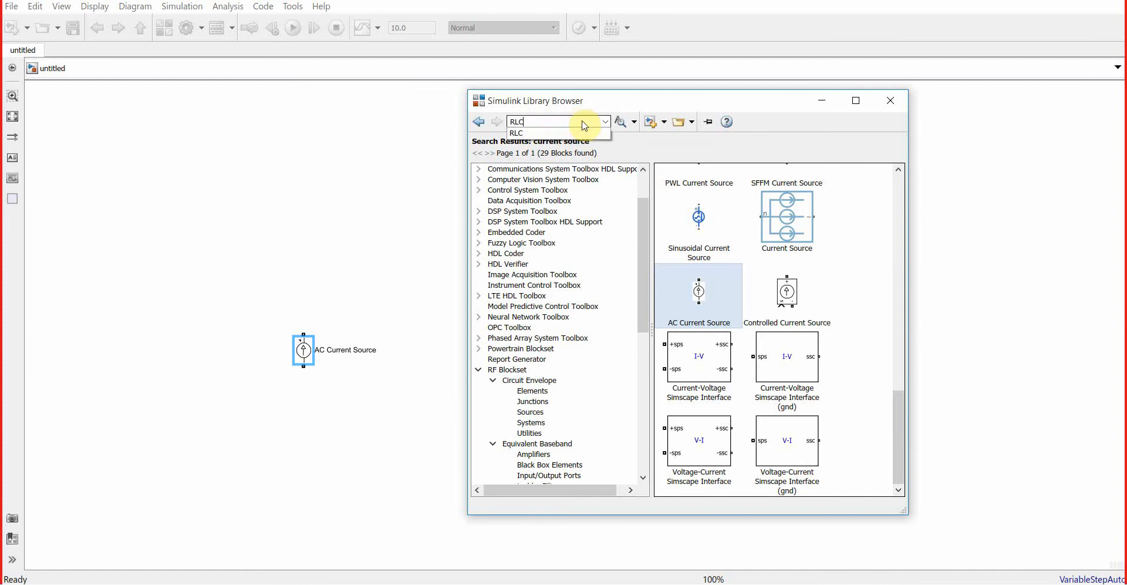
left_click(642, 310)
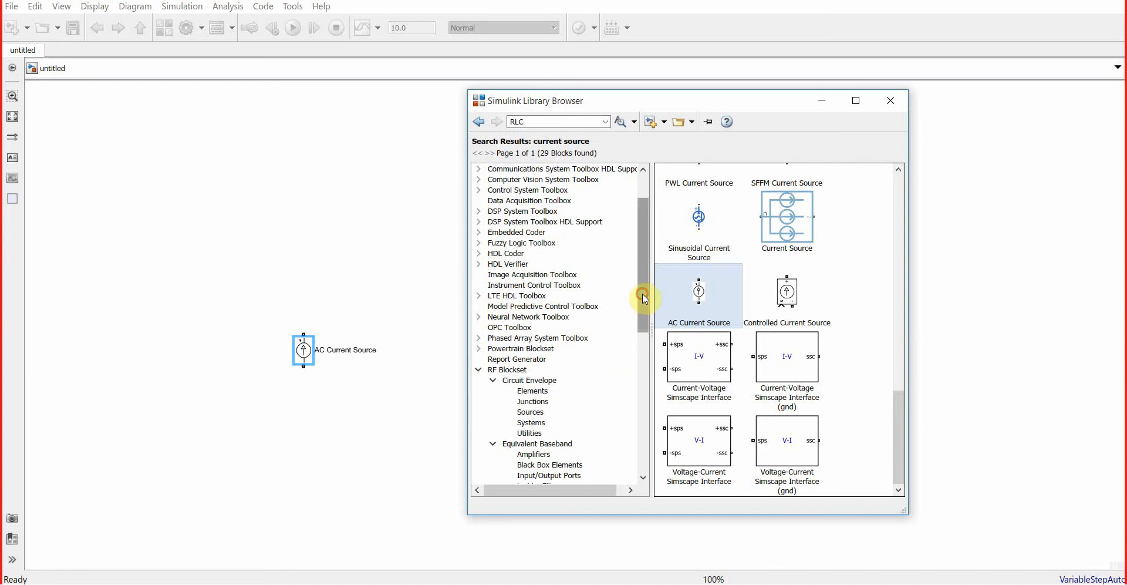
left_click_drag(642, 294, 644, 249)
left_click(546, 120)
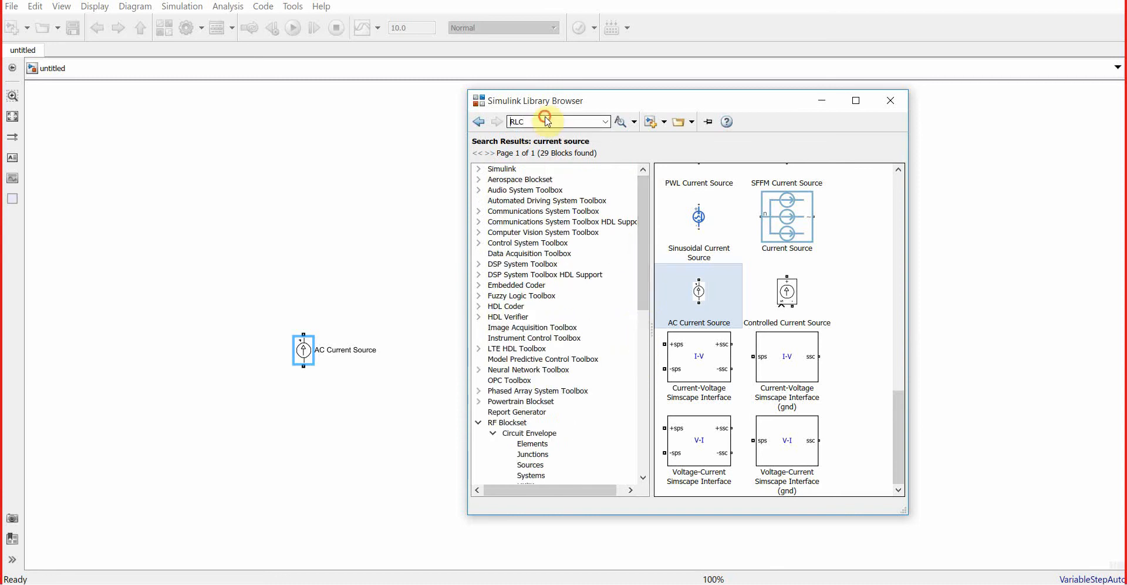
double_click(546, 120)
key("Return")
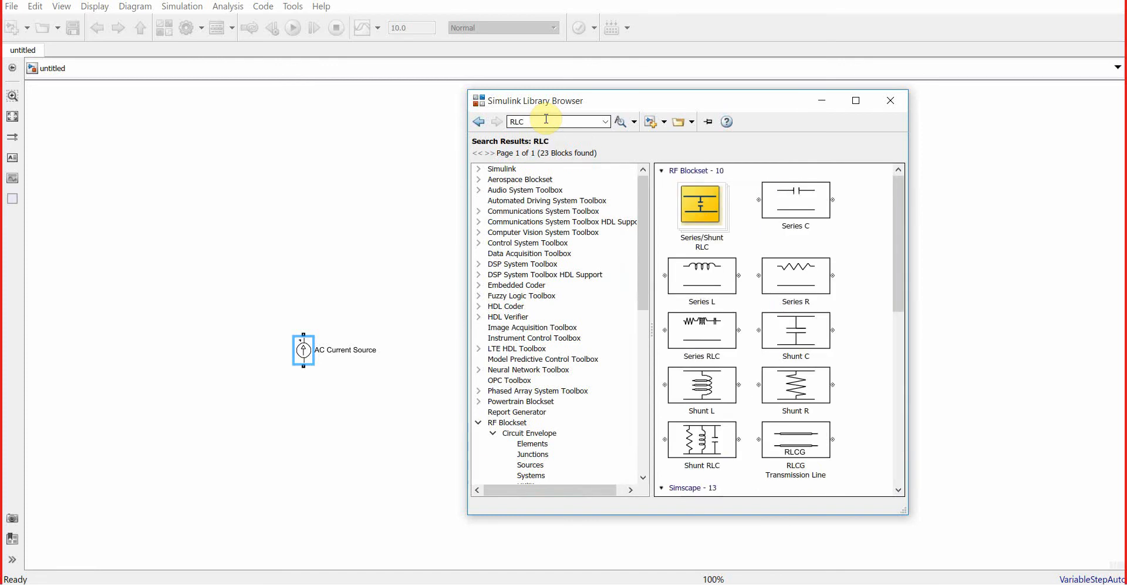
- Place a Series RLC Branch block from the Simscape results above the AC Current Source, leaving its resistance prompt empty
left_click(685, 219)
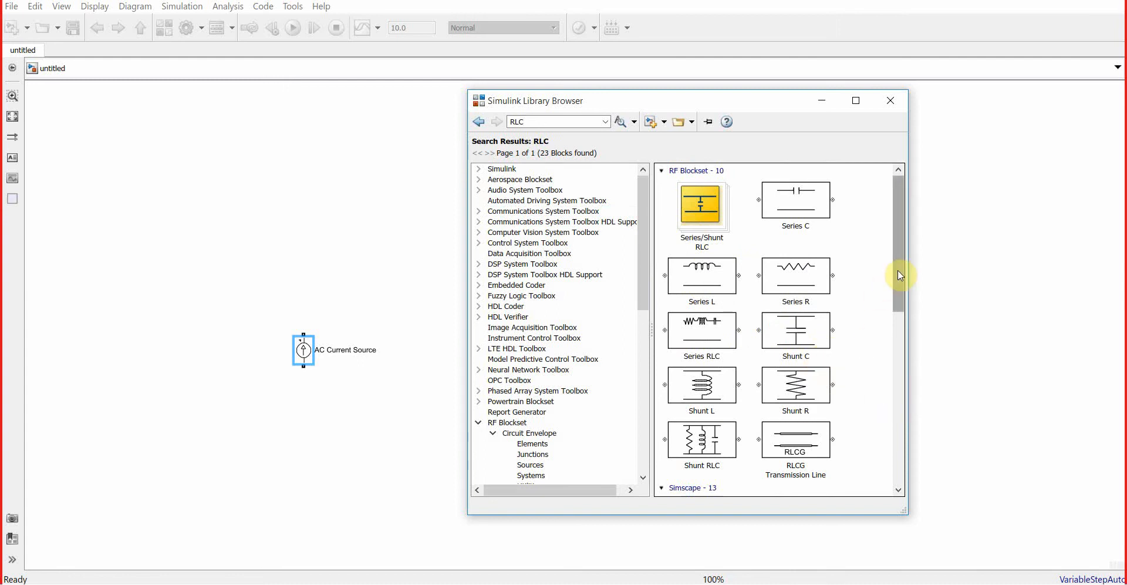
left_click_drag(897, 269, 909, 385)
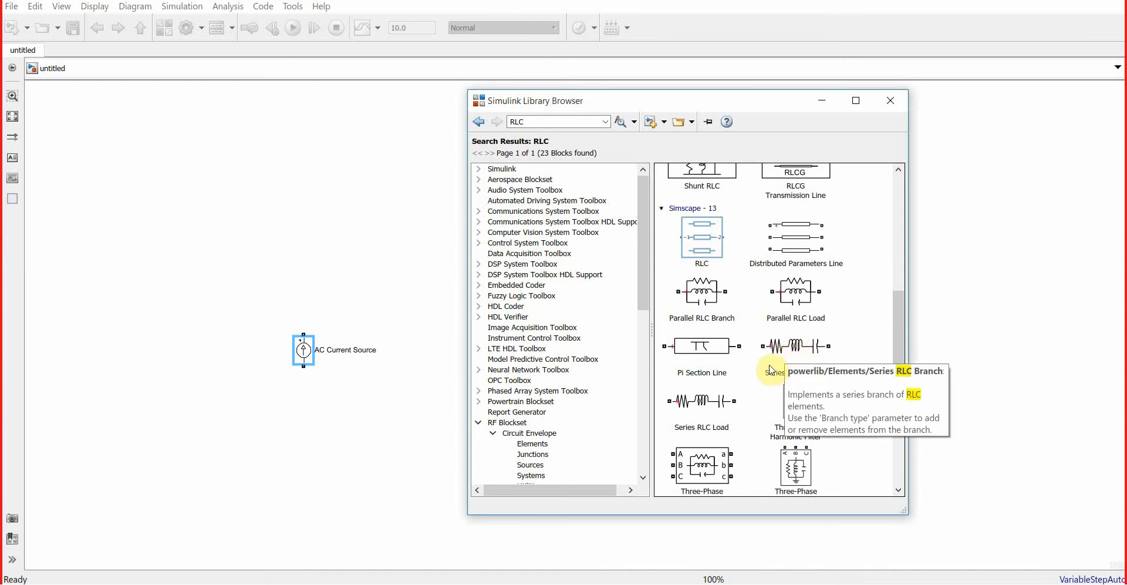
left_click(791, 342)
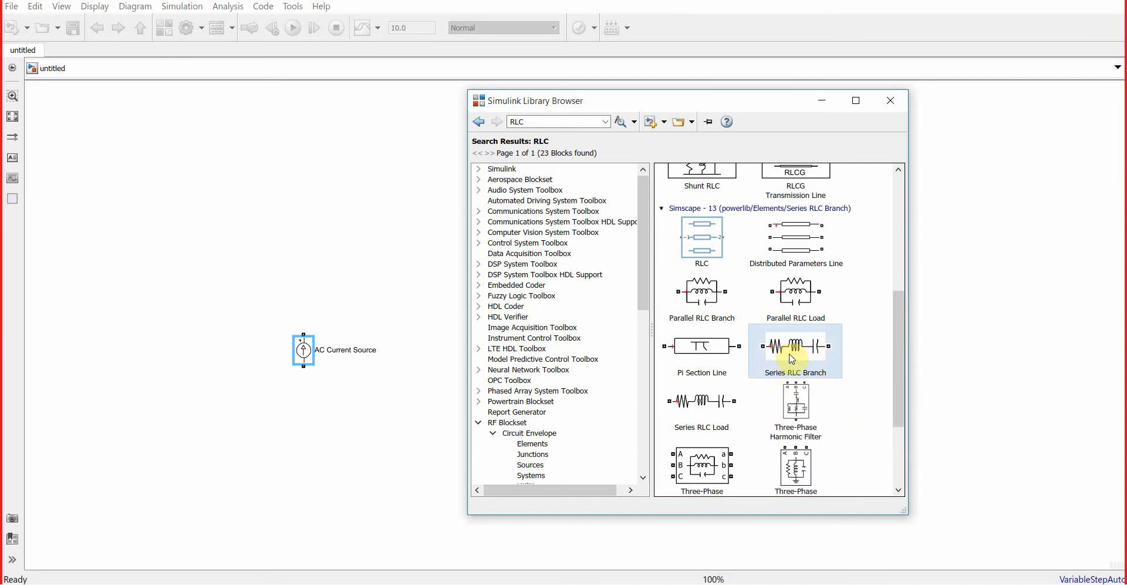
left_click_drag(791, 357, 333, 222)
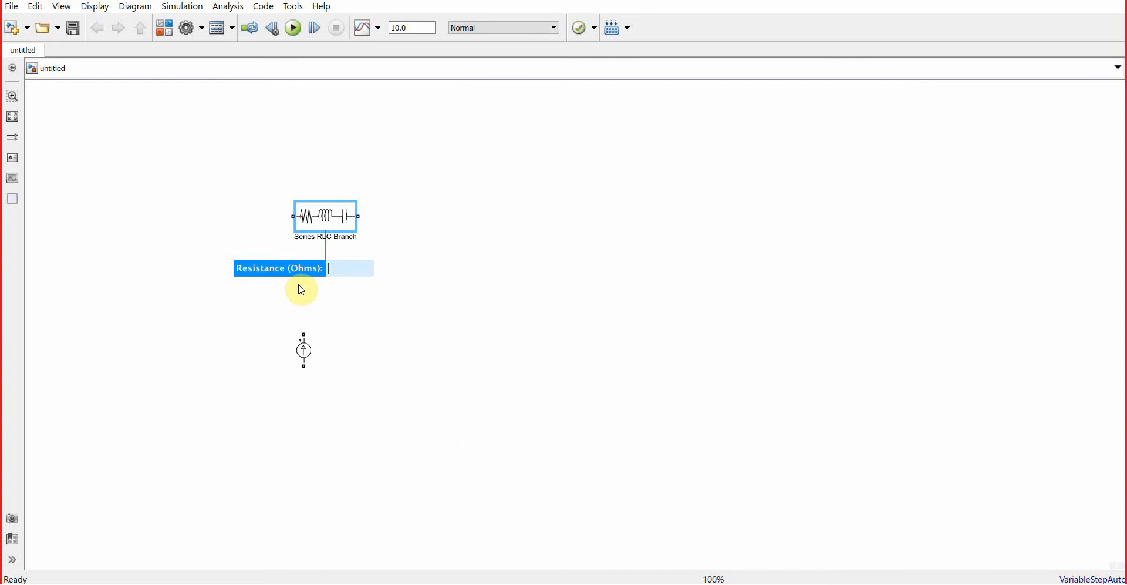
left_click(344, 309)
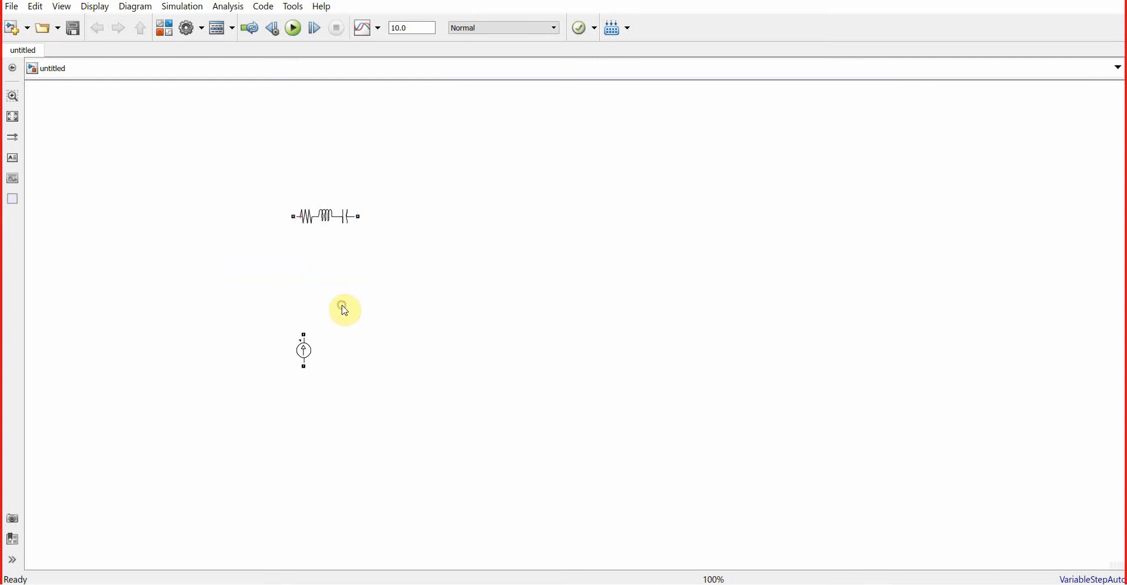
- View the parameters of the Series RLC Branch block and close them without changes
left_click(336, 220)
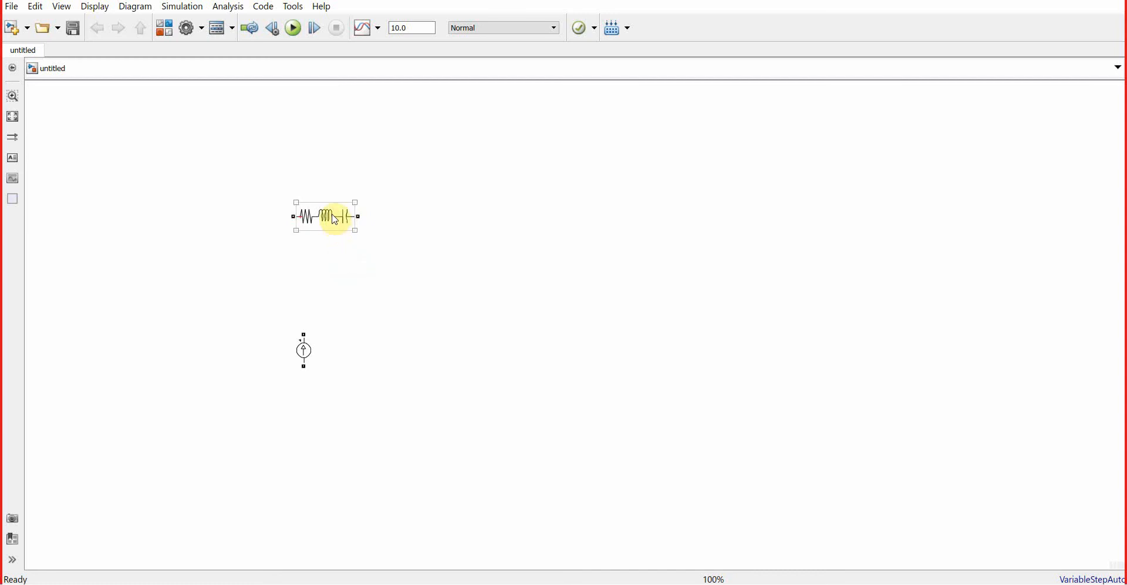
double_click(336, 220)
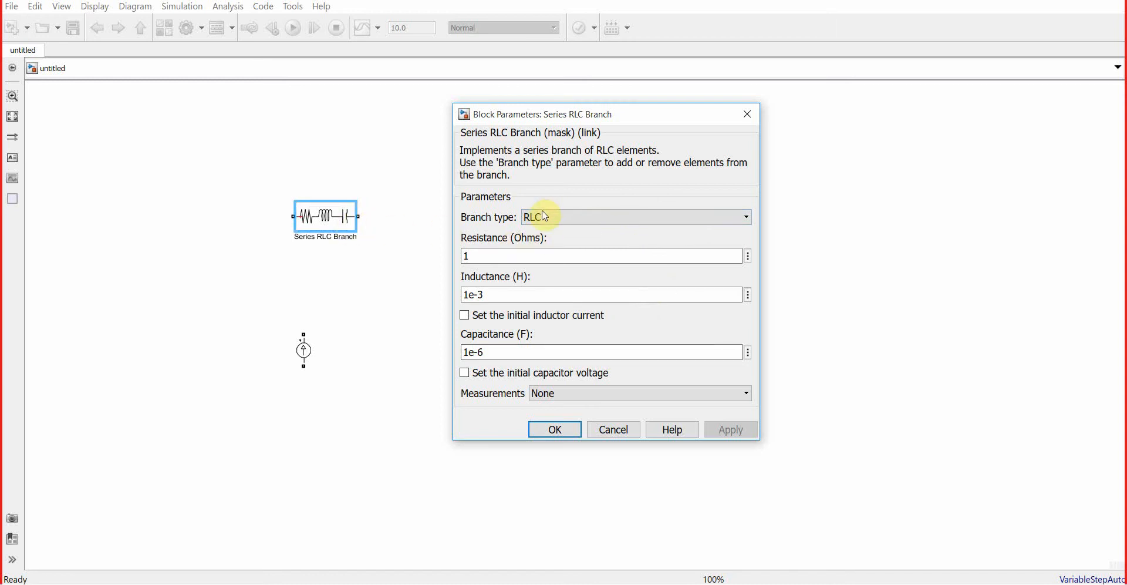
left_click(746, 115)
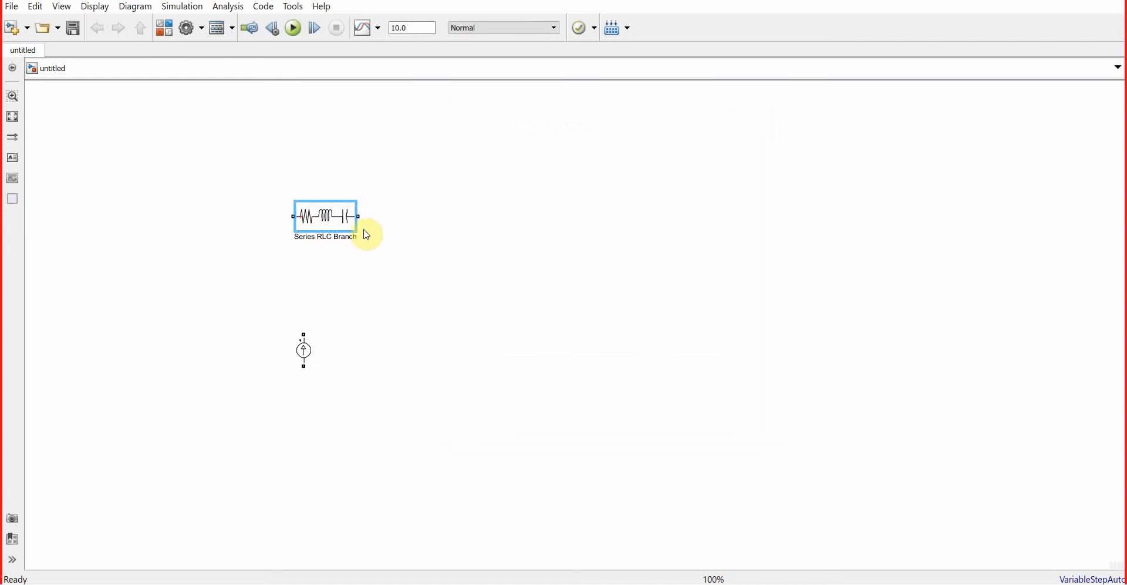
- Enlarge the Series RLC Branch block to nearly twice its original width
left_click_drag(358, 230, 543, 310)
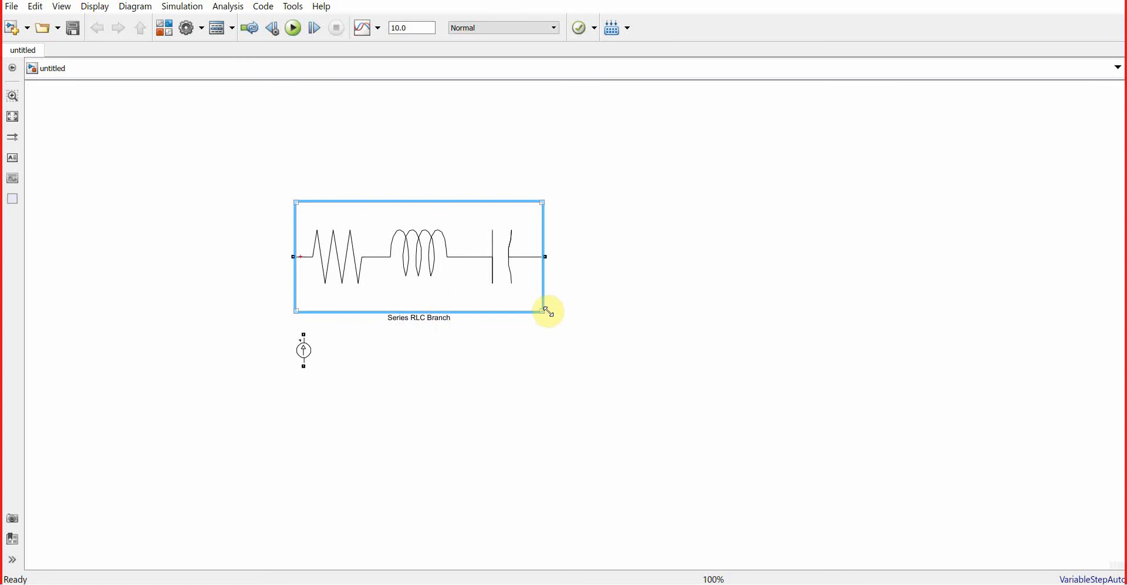
left_click_drag(536, 309, 407, 239)
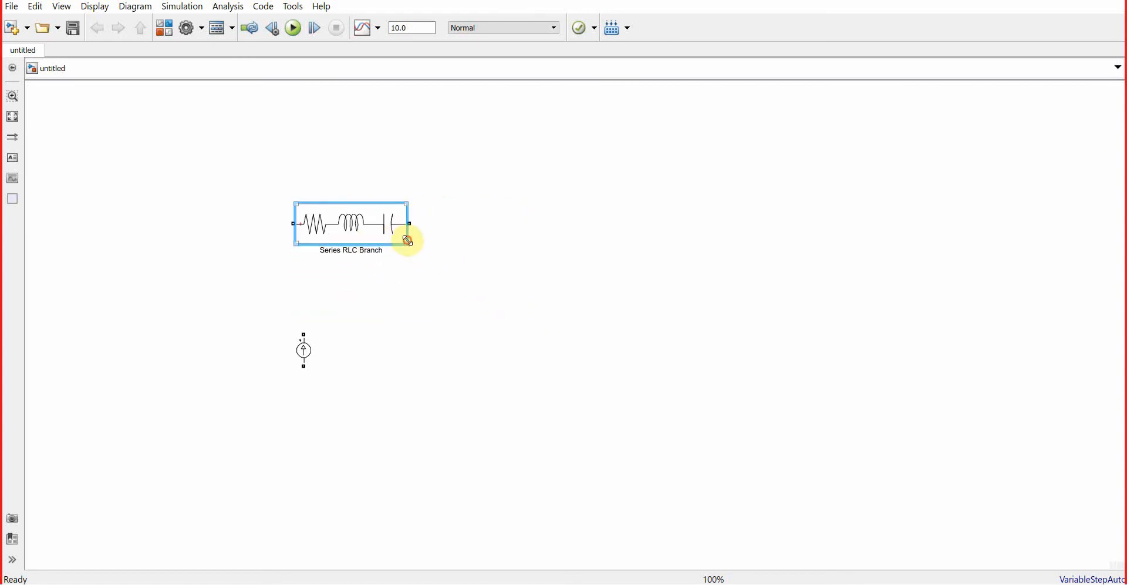
- Set the Series RLC Branch block to branch type R with a resistance of 10 ohms
double_click(382, 232)
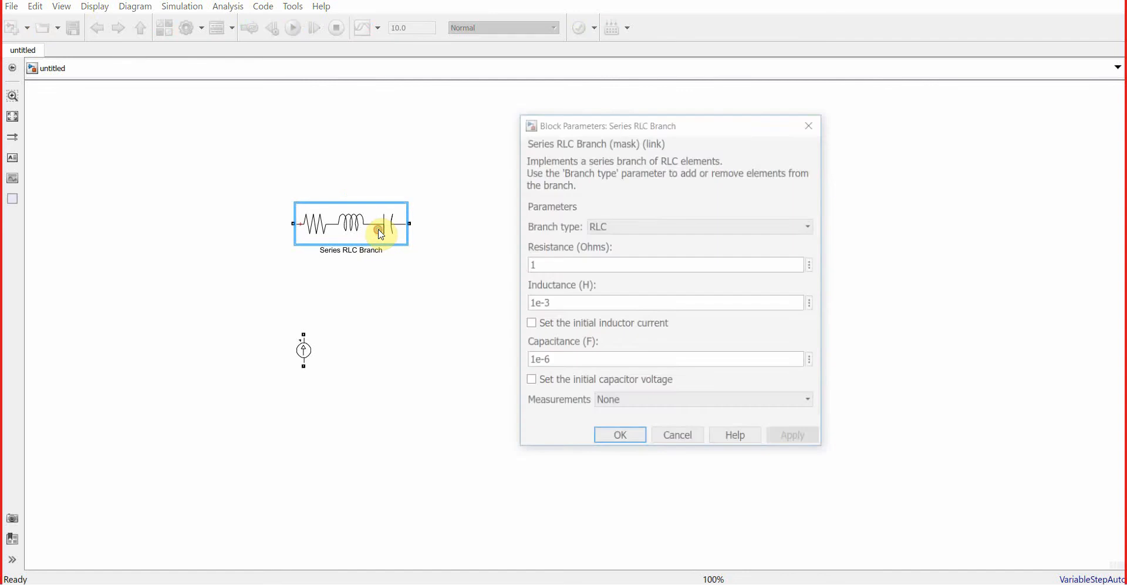
double_click(577, 265)
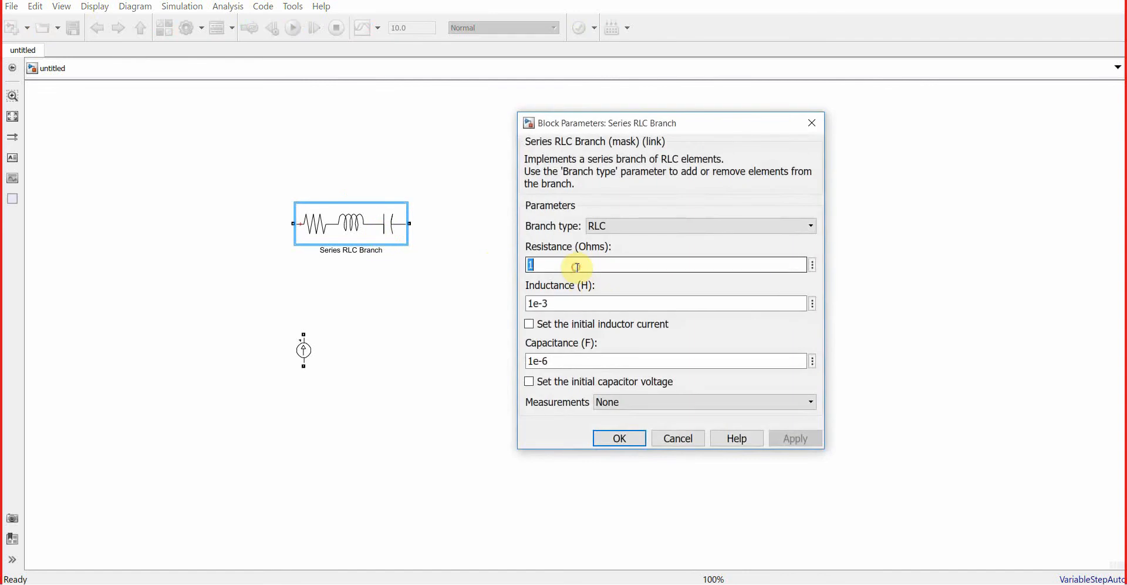
double_click(583, 303)
double_click(573, 361)
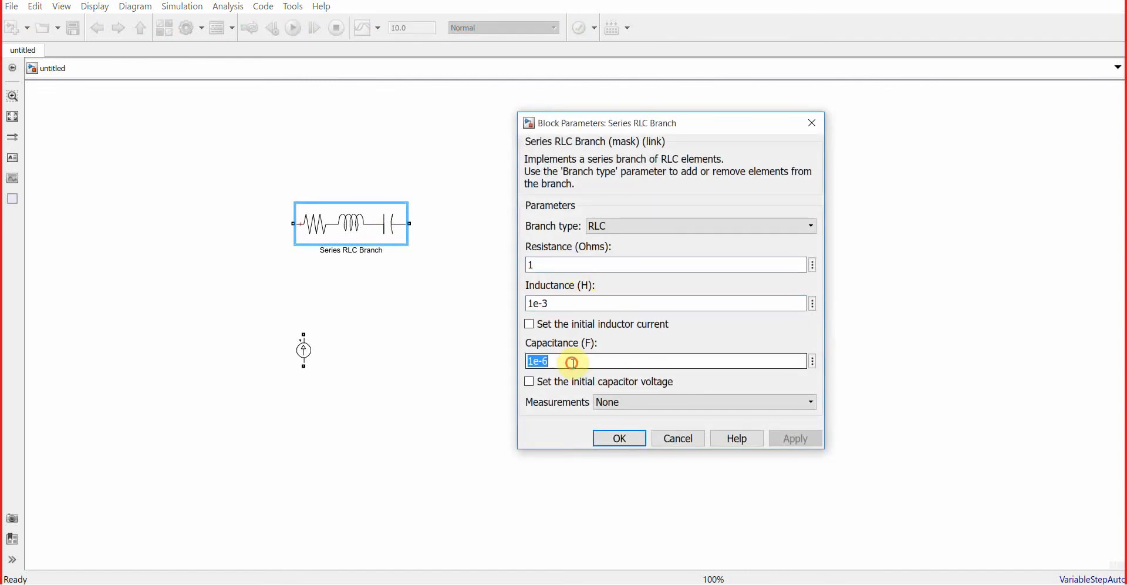
left_click(667, 226)
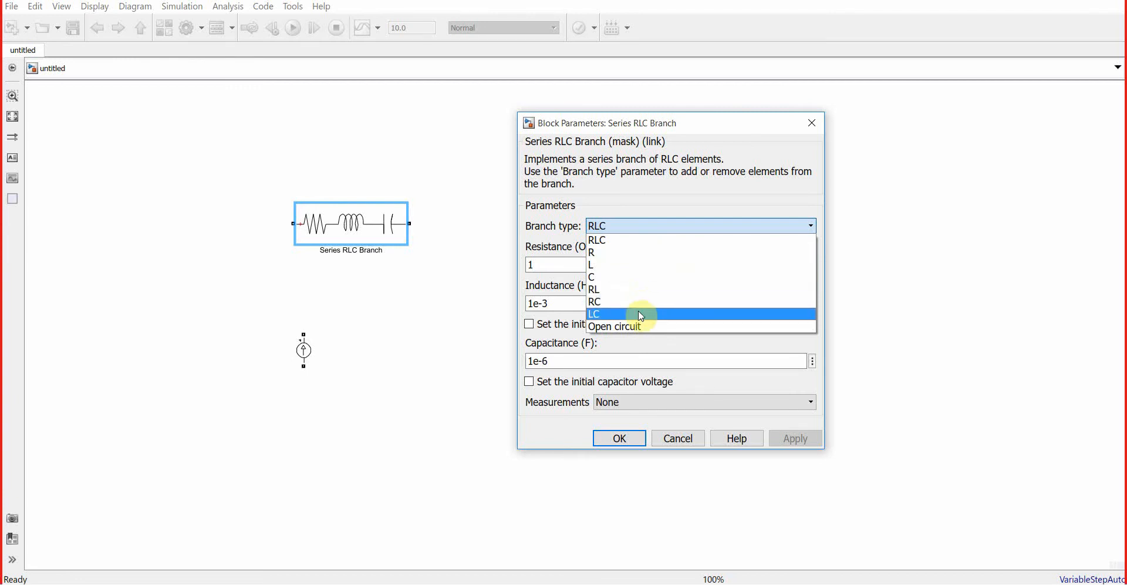
left_click(629, 253)
double_click(567, 267)
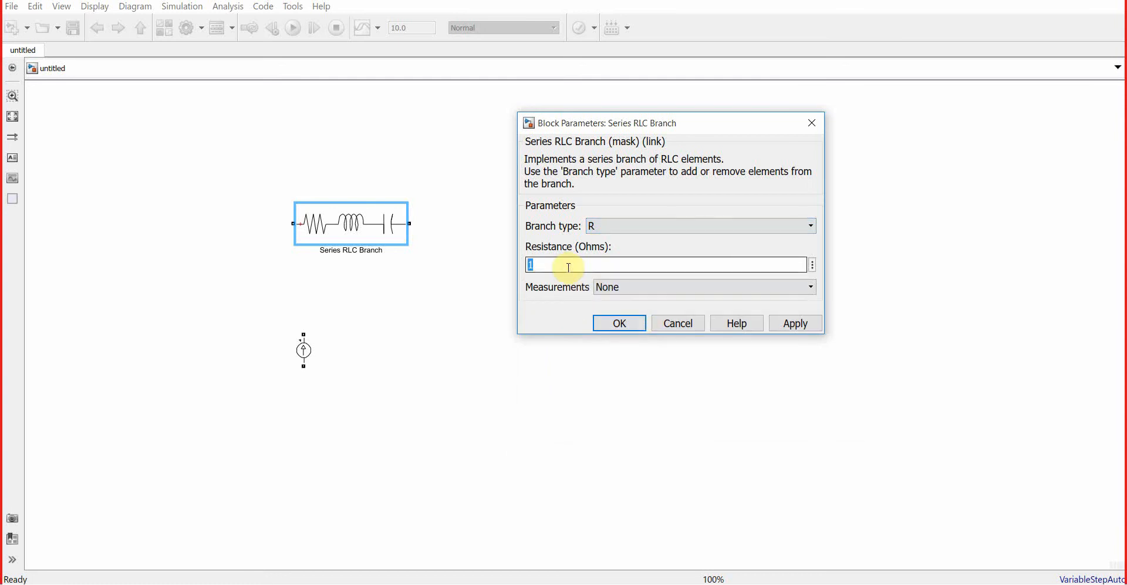
type("10")
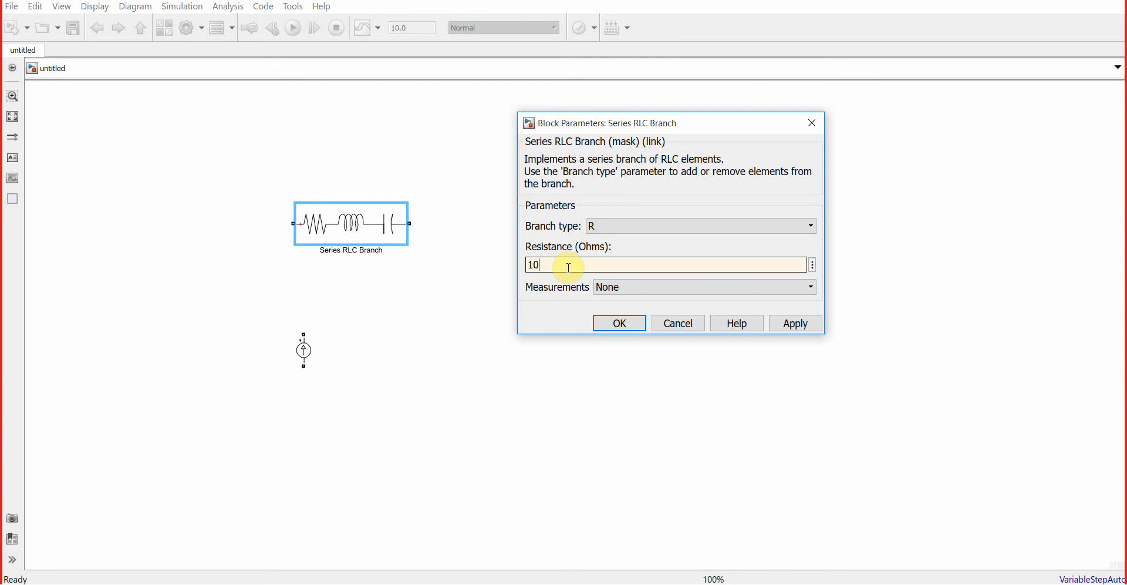
left_click(625, 323)
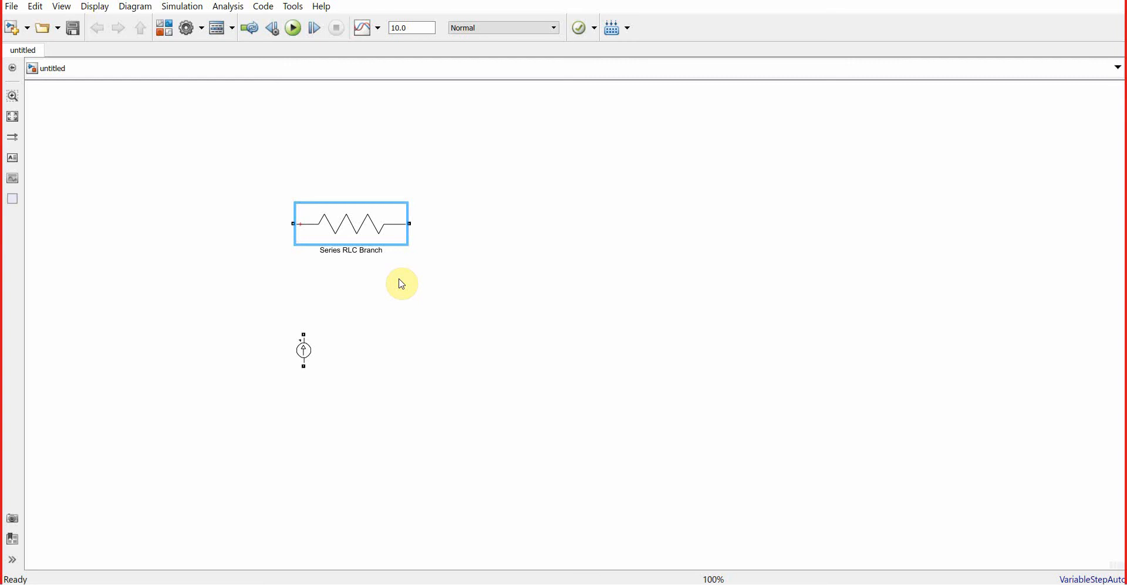
left_click(378, 239)
left_click(837, 561)
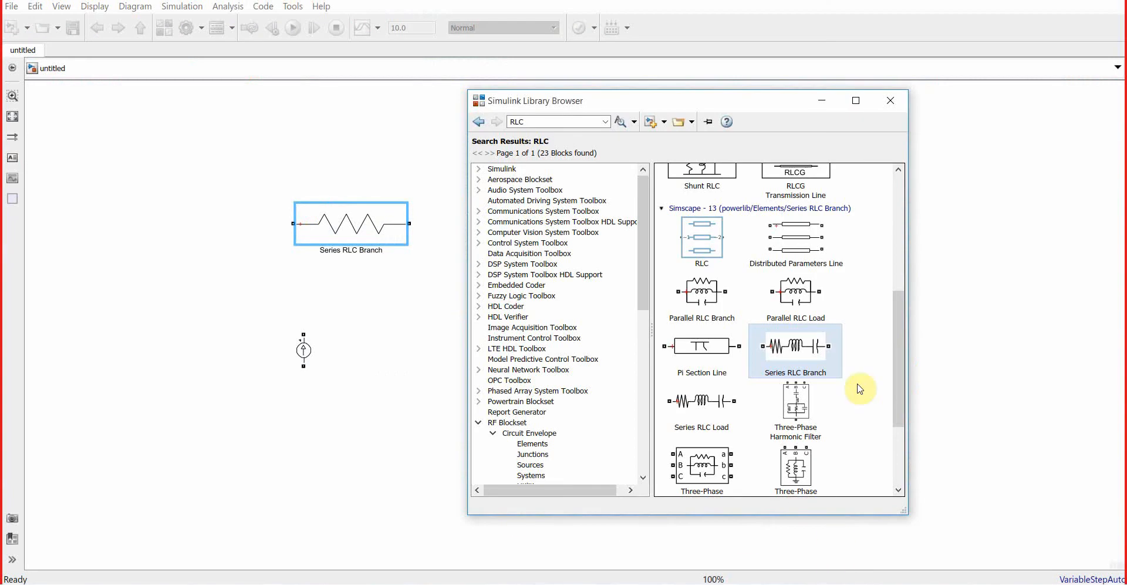
left_click(377, 297)
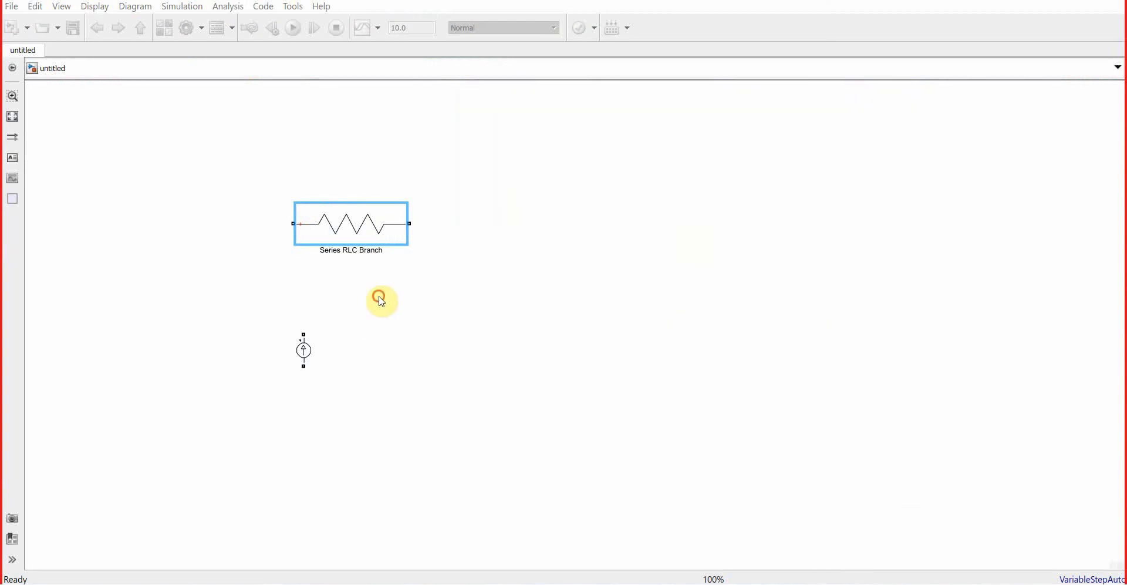
- Duplicate the resistor block to its lower right and set the copy to branch type C with a capacitance of 15e-6 F
left_click(377, 233)
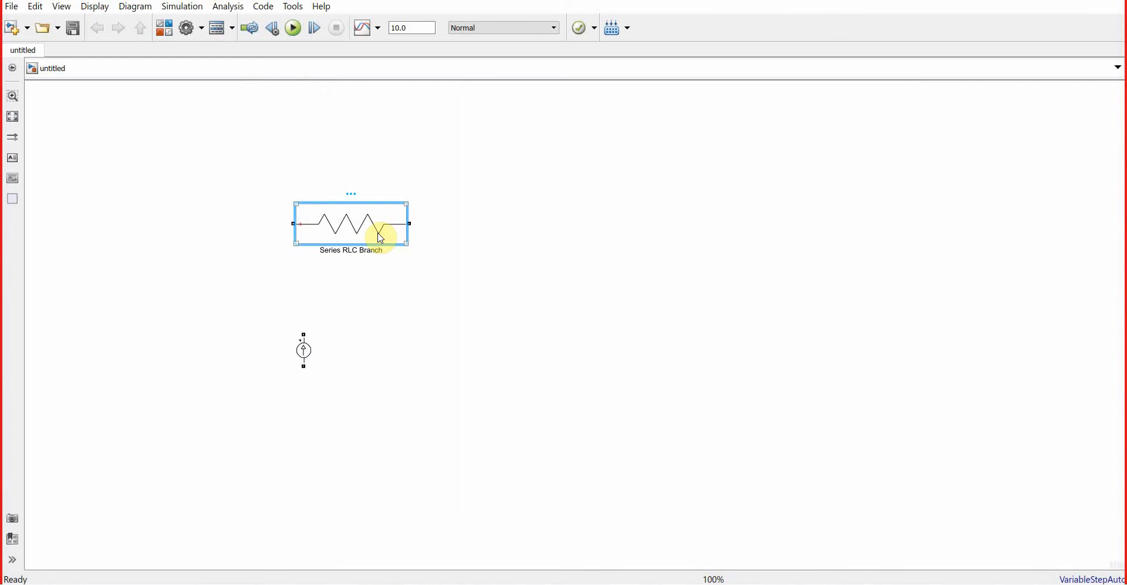
left_click_drag(381, 238, 567, 288)
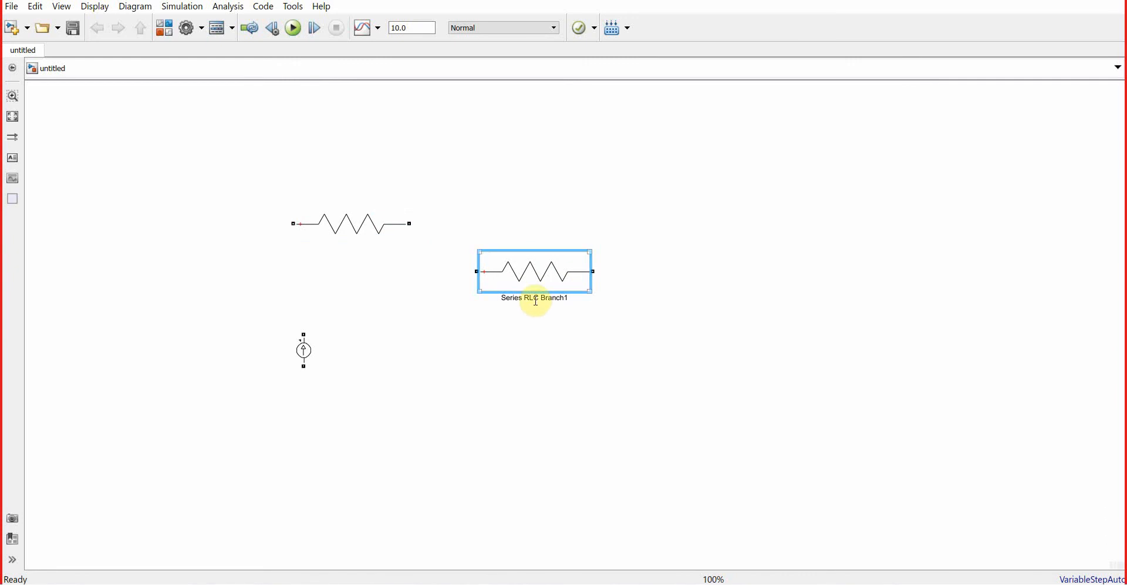
double_click(543, 275)
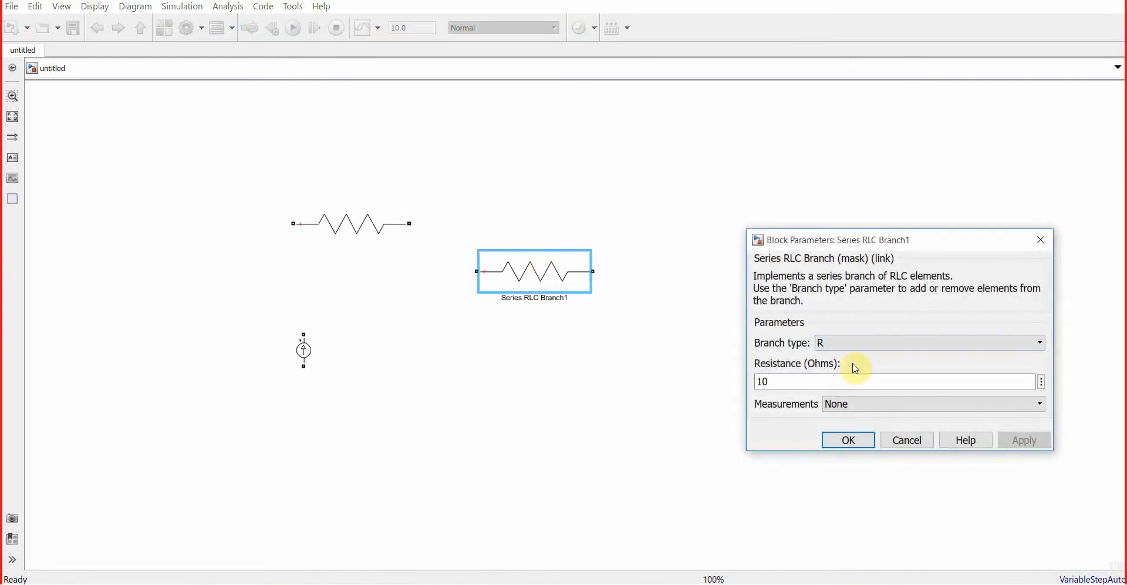
left_click(862, 342)
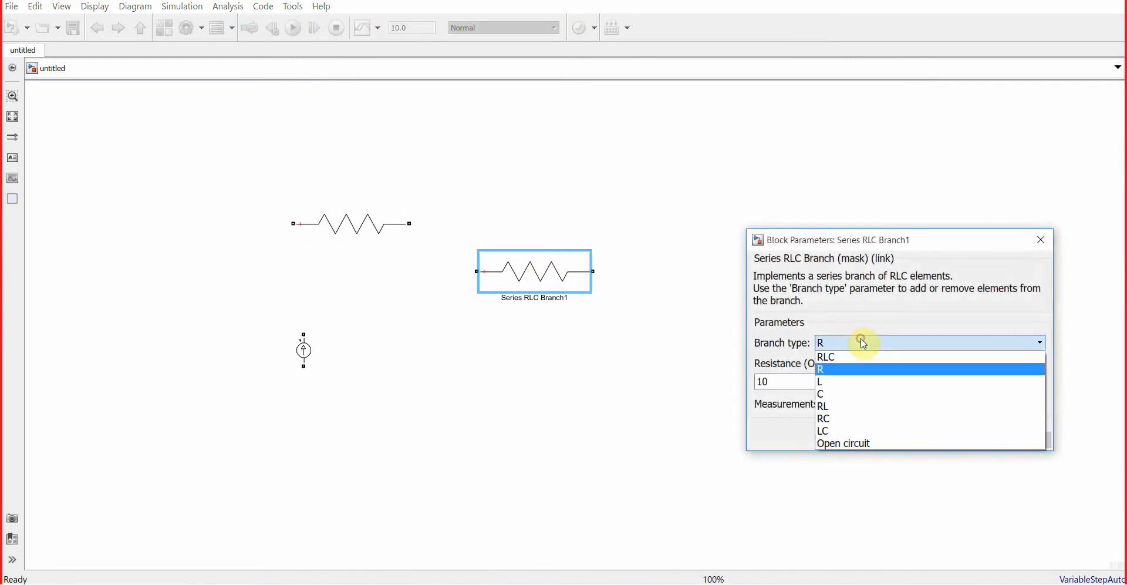
left_click(866, 394)
double_click(819, 385)
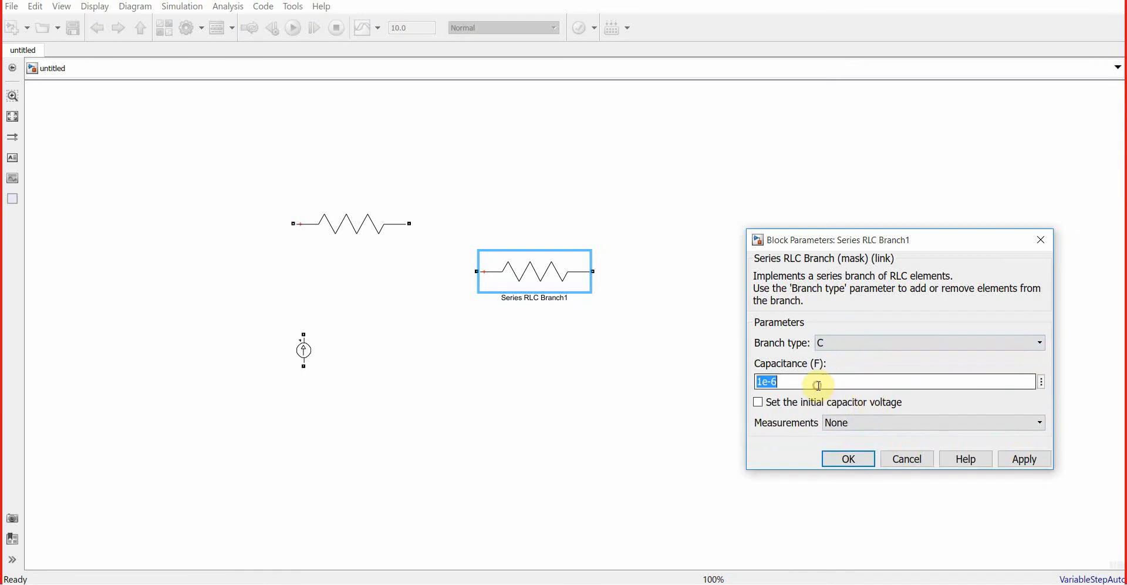
left_click(819, 385)
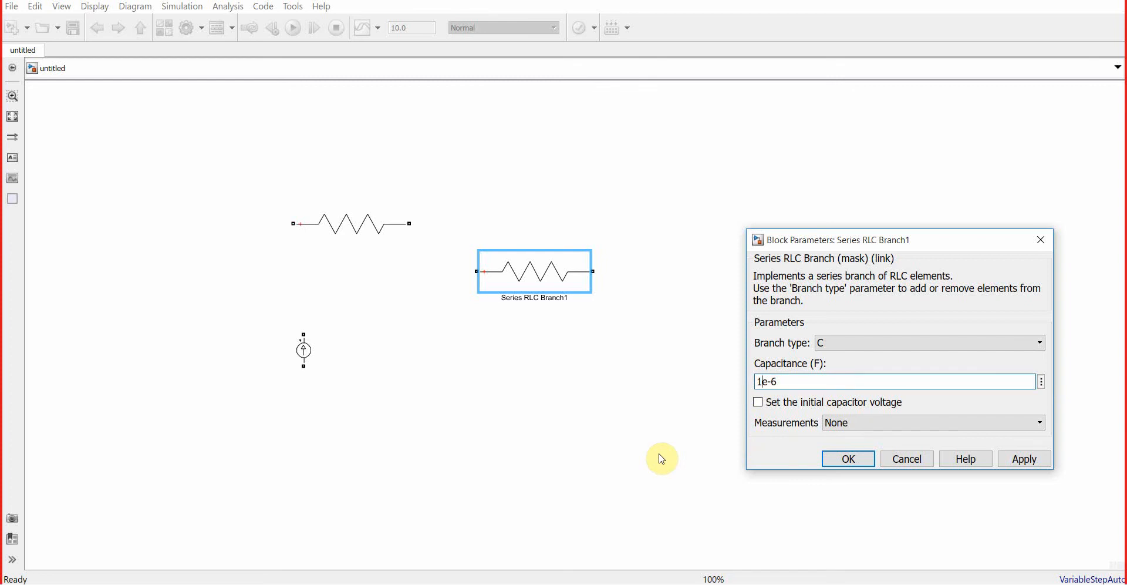
type("5")
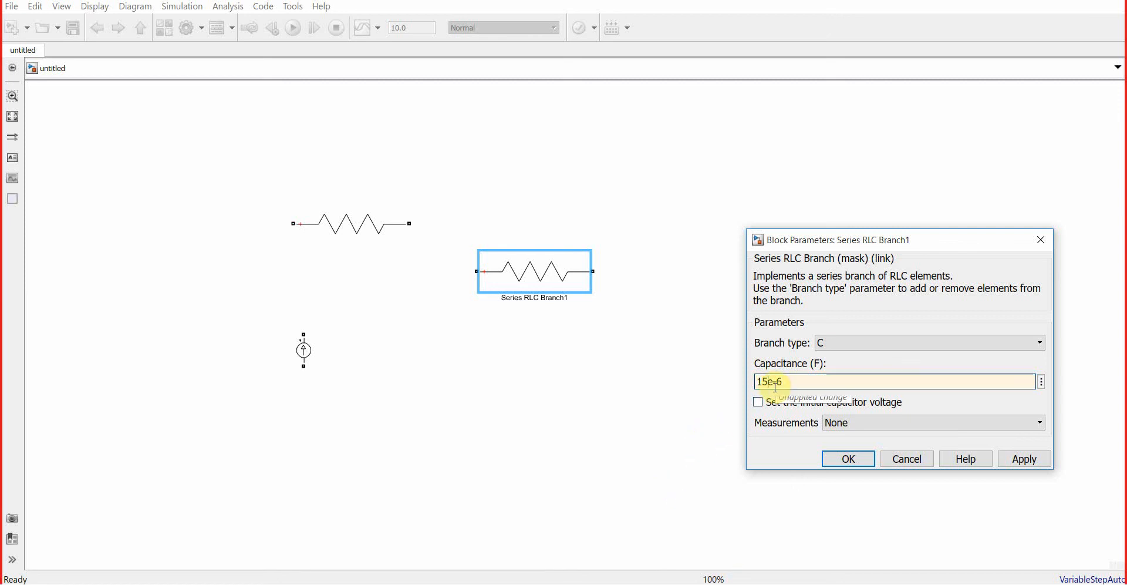
left_click(849, 461)
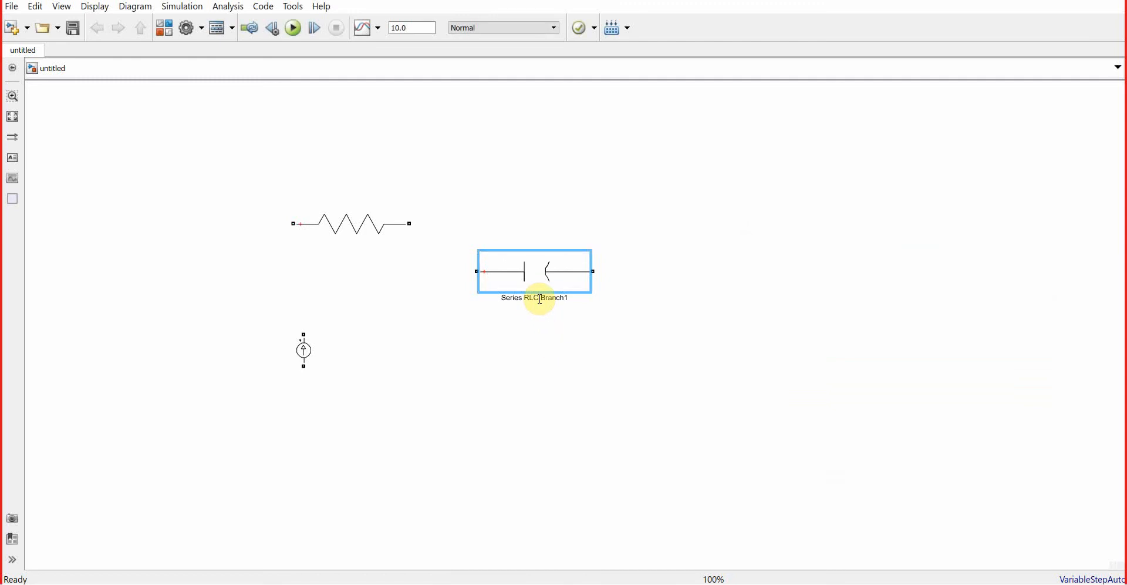
- Move the capacitor block slightly left and shrink it to about four fifths of its width
left_click_drag(540, 299, 541, 304)
left_click(539, 299)
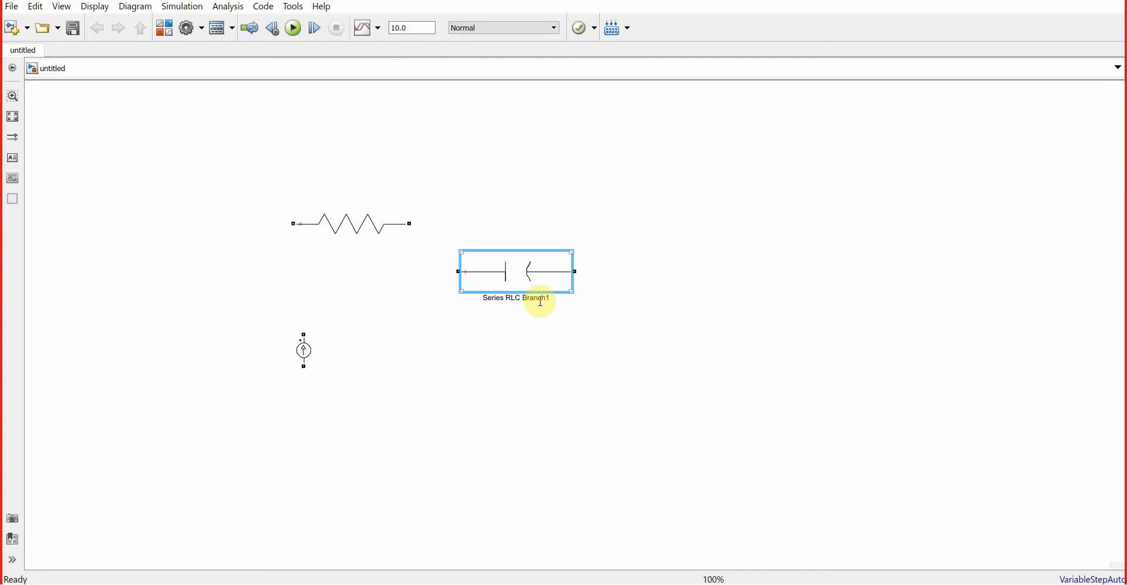
left_click(554, 302)
left_click(532, 269)
mouse_move(546, 296)
left_mouse_down()
mouse_move(508, 284)
mouse_move(536, 300)
left_mouse_up()
left_click(512, 300)
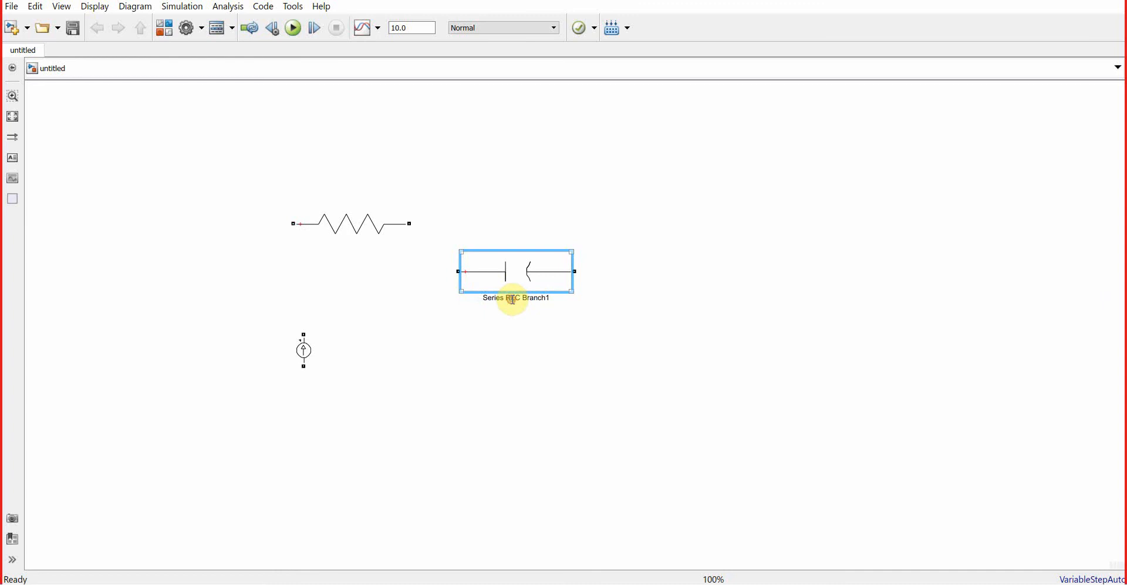
left_click_drag(481, 300, 553, 276)
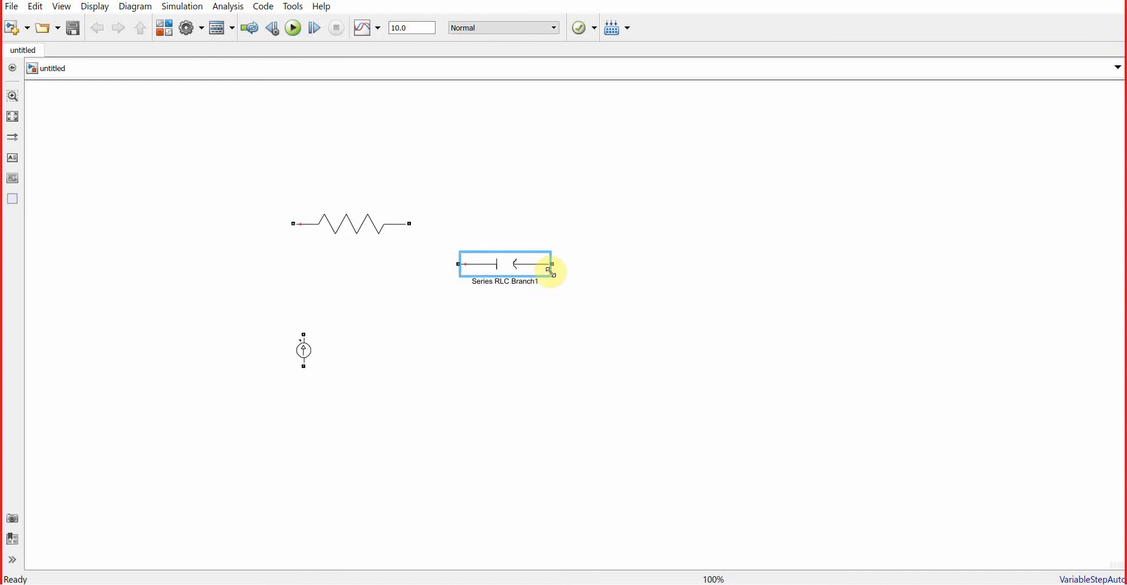
- Rename the capacitor block as C
left_click(518, 280)
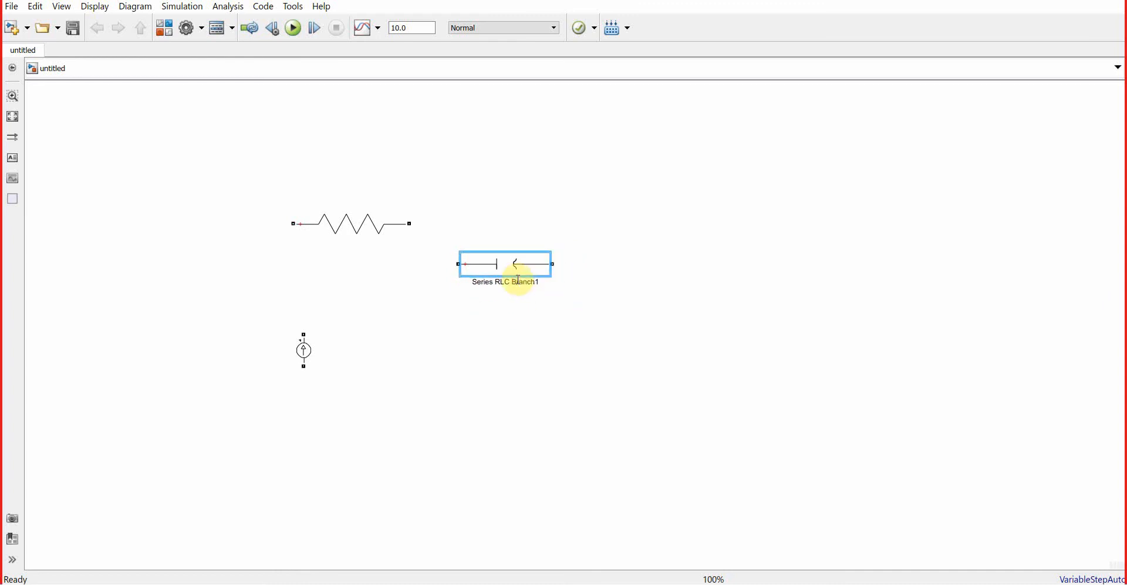
key("BackSpace")
key("BackSpace")
key("BackSpace")
key("BackSpace")
key("BackSpace")
key("BackSpace")
key("BackSpace")
key("BackSpace")
key("BackSpace")
key("BackSpace")
key("BackSpace")
key("BackSpace")
key("Delete")
type("C")
left_click(523, 335)
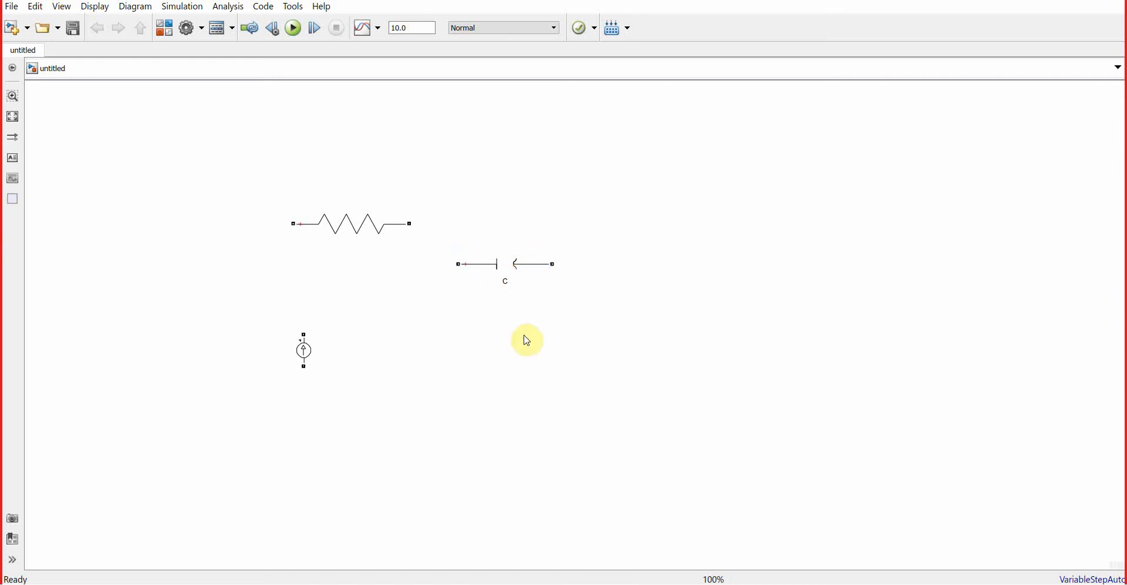
- Rename the resistor block as R
left_click(390, 231)
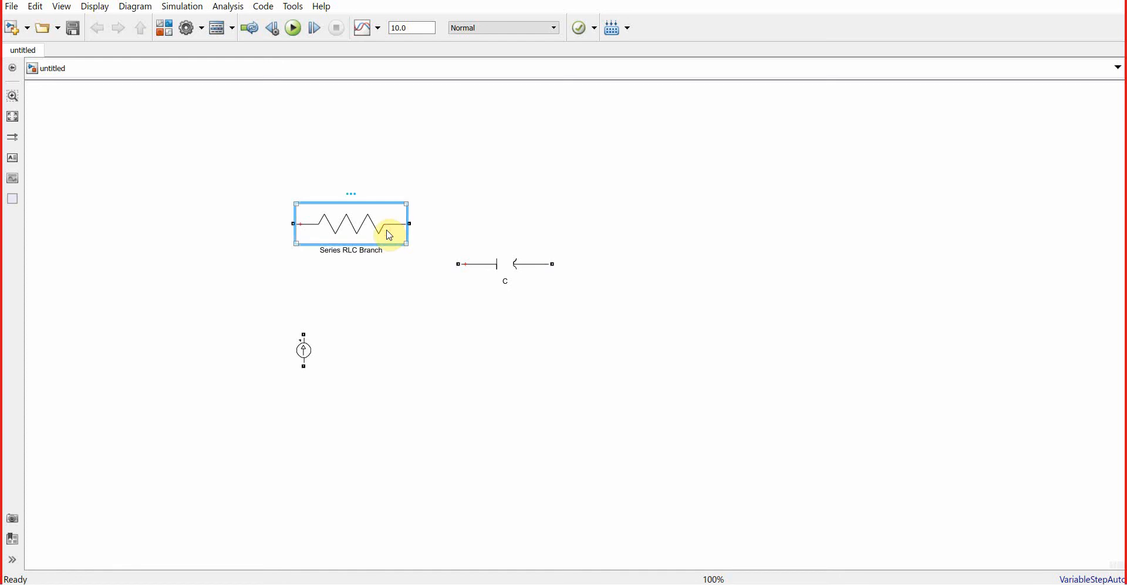
left_click(358, 252)
key("ctrl+shift+Right")
key("ctrl+shift+Right")
key("ctrl+shift+Right")
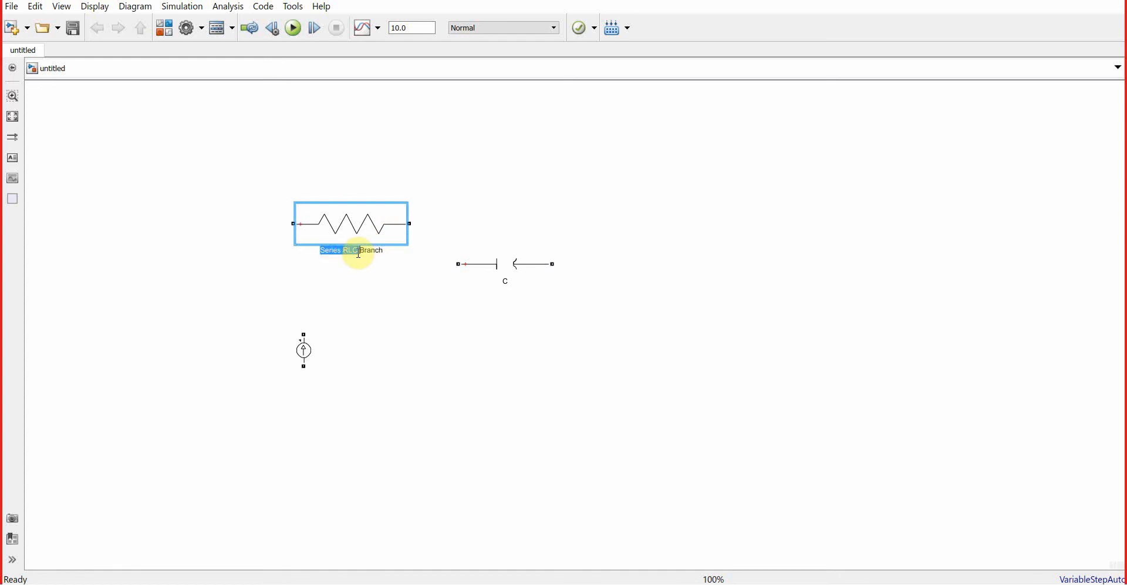
type("R")
left_click(400, 307)
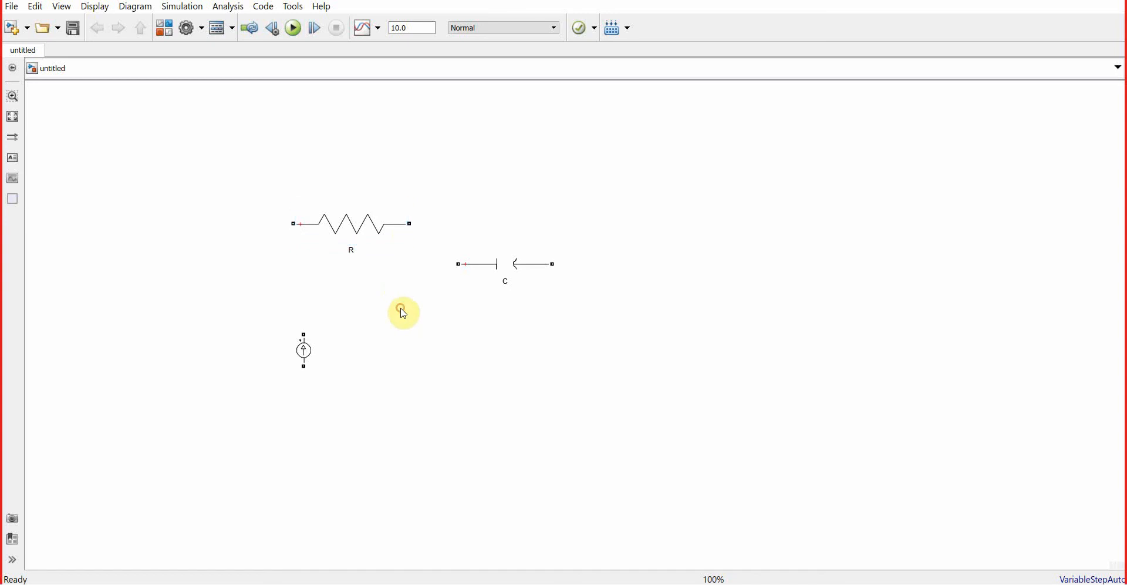
- Duplicate resistor R above the capacitor and set the copy's branch type to L
left_click(383, 225)
left_click_drag(421, 222, 536, 189)
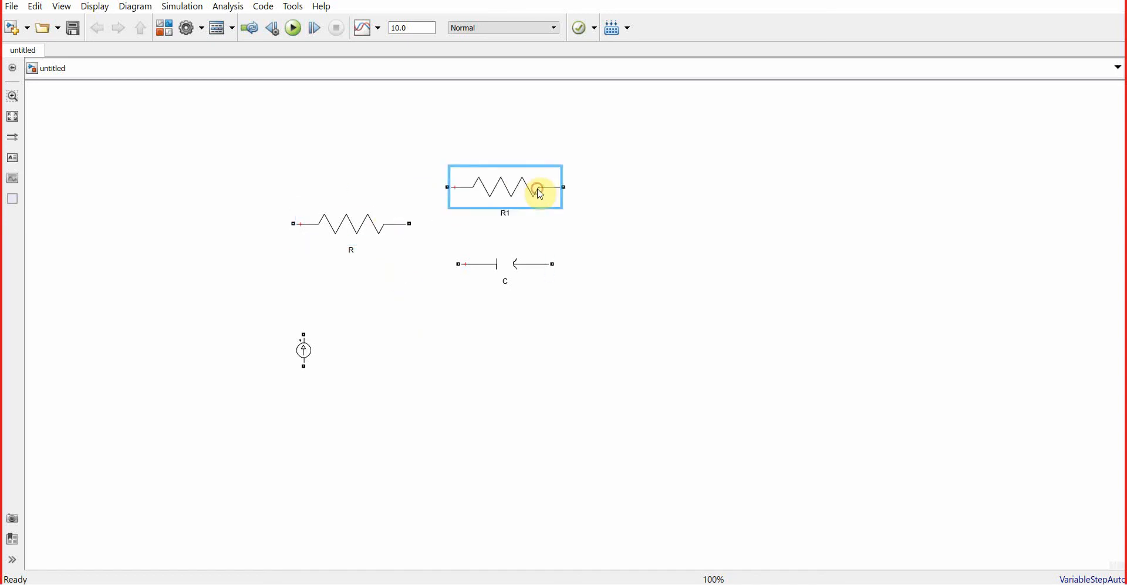
double_click(533, 193)
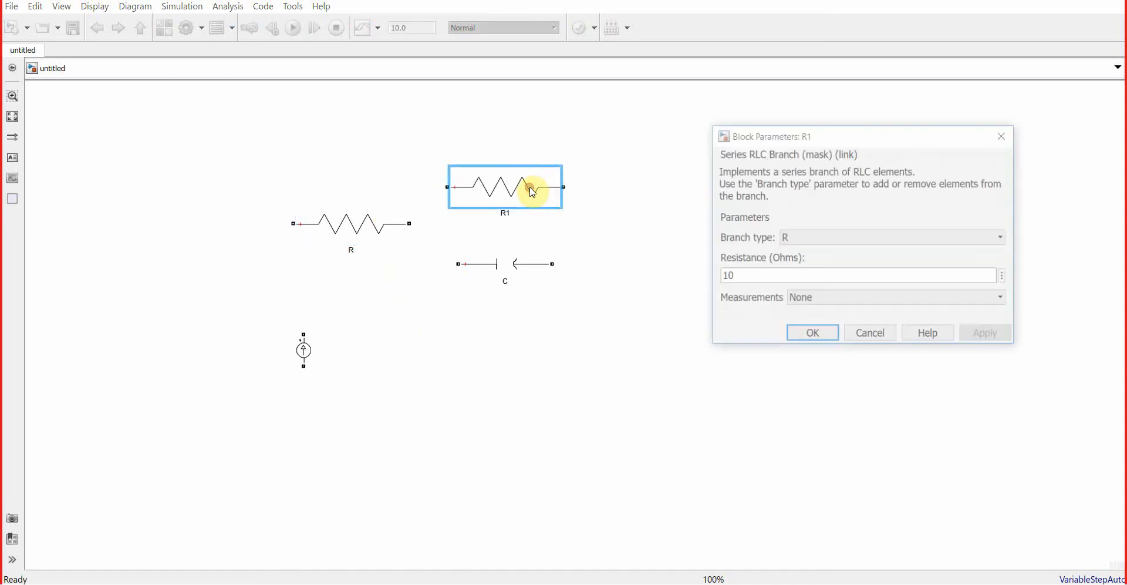
left_click(824, 240)
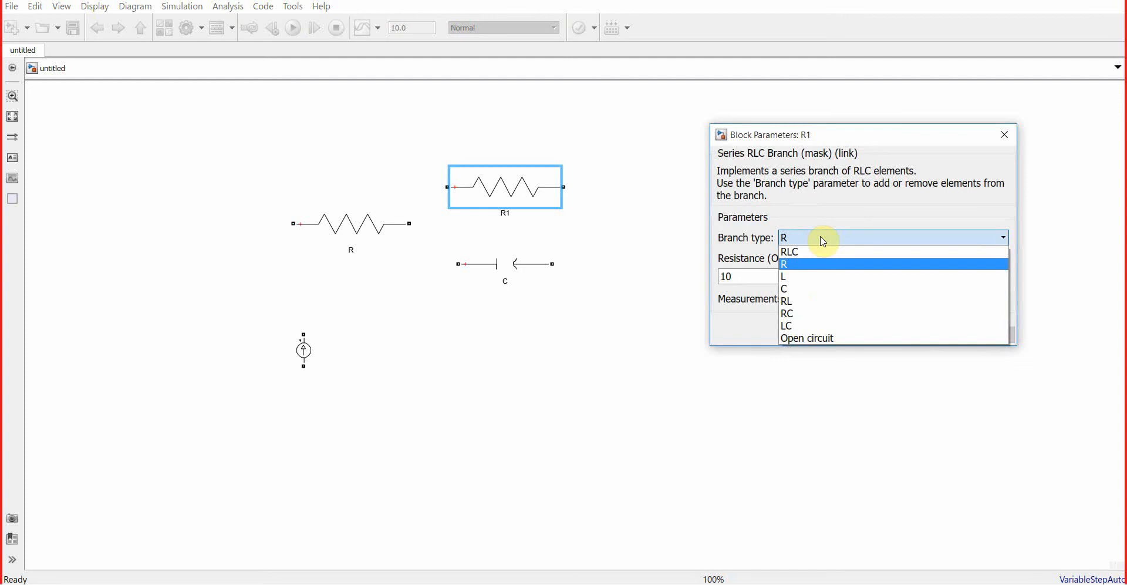
left_click(816, 277)
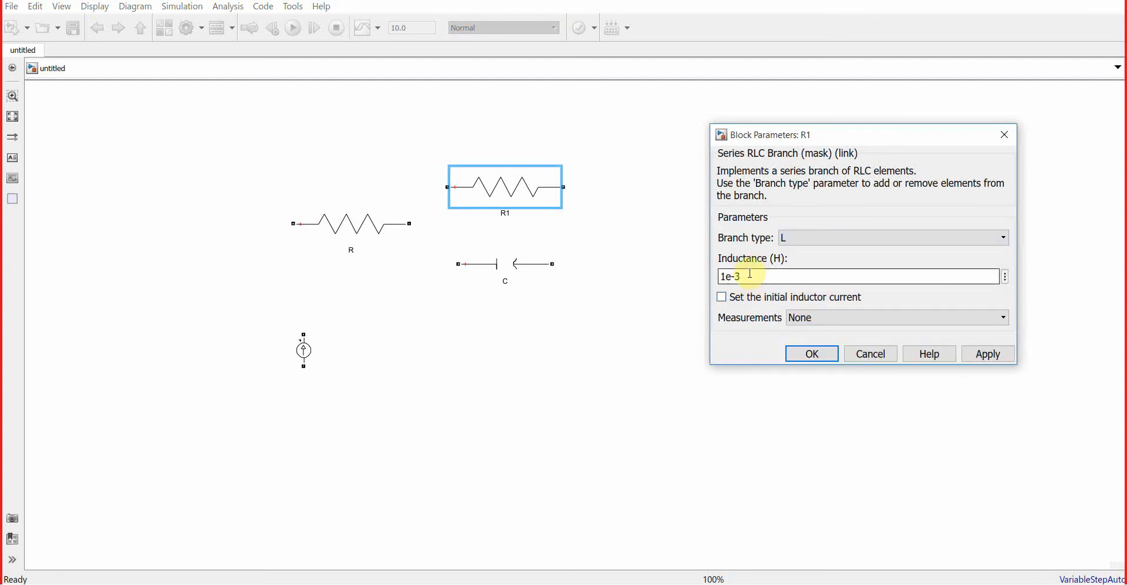
- Set the new block's inductance to 5 H and rename it as L
double_click(750, 274)
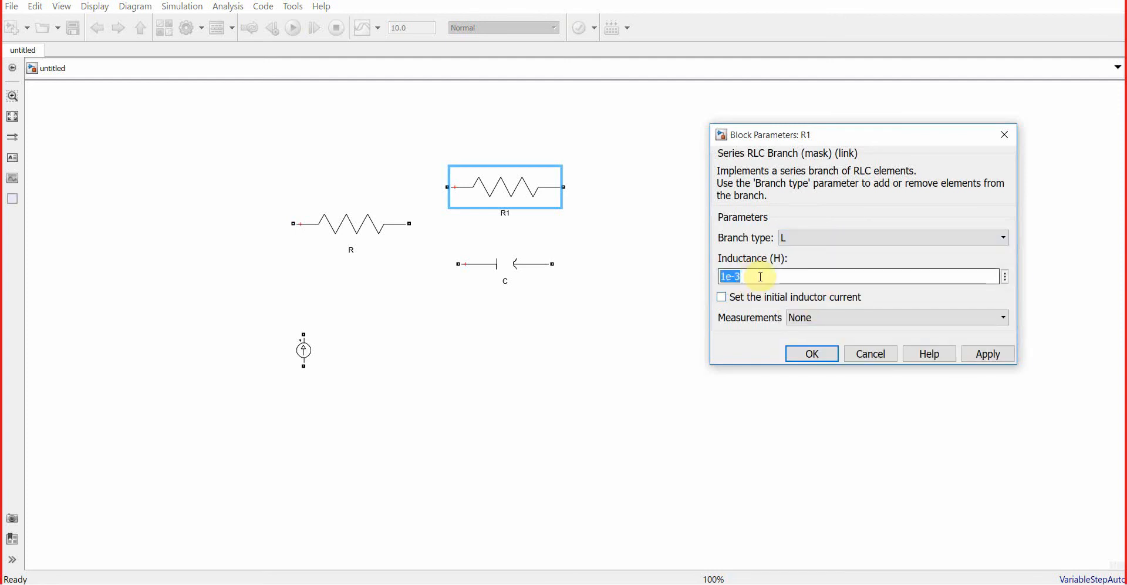
type("5")
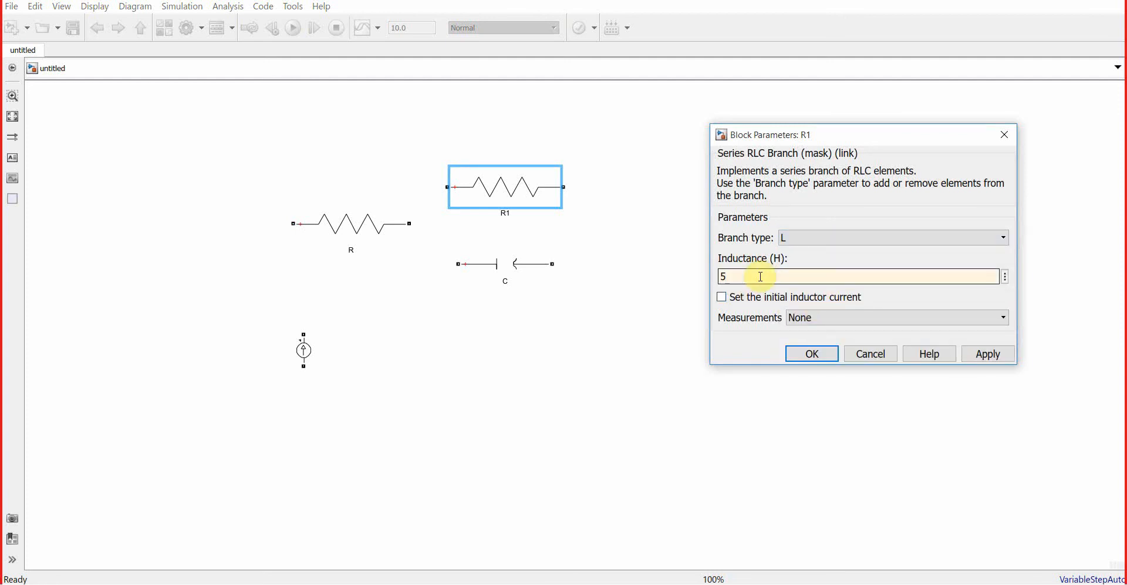
left_click(812, 354)
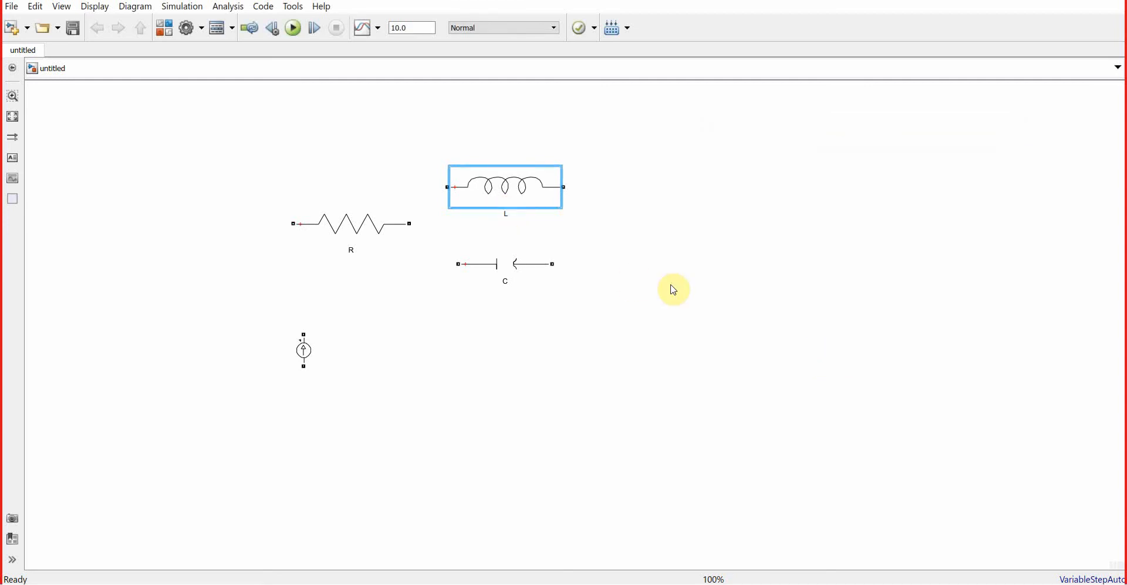
left_click(690, 292)
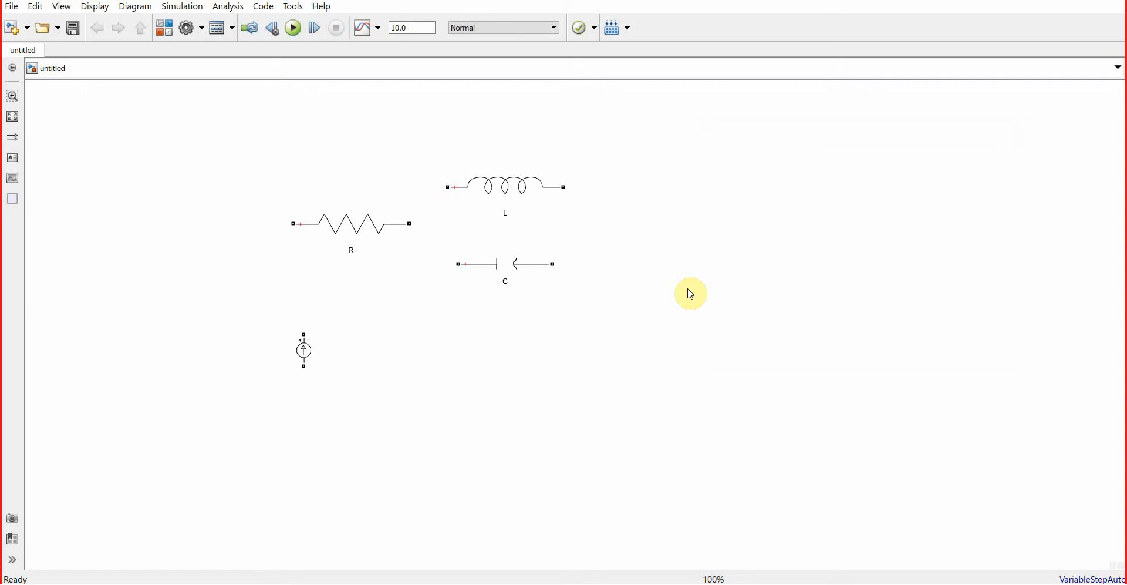
- Delete the AC Current Source block from the model
left_click(303, 367)
key("Delete")
- Move inductor L to the right of resistor R so their ports line up horizontally
left_click(493, 197)
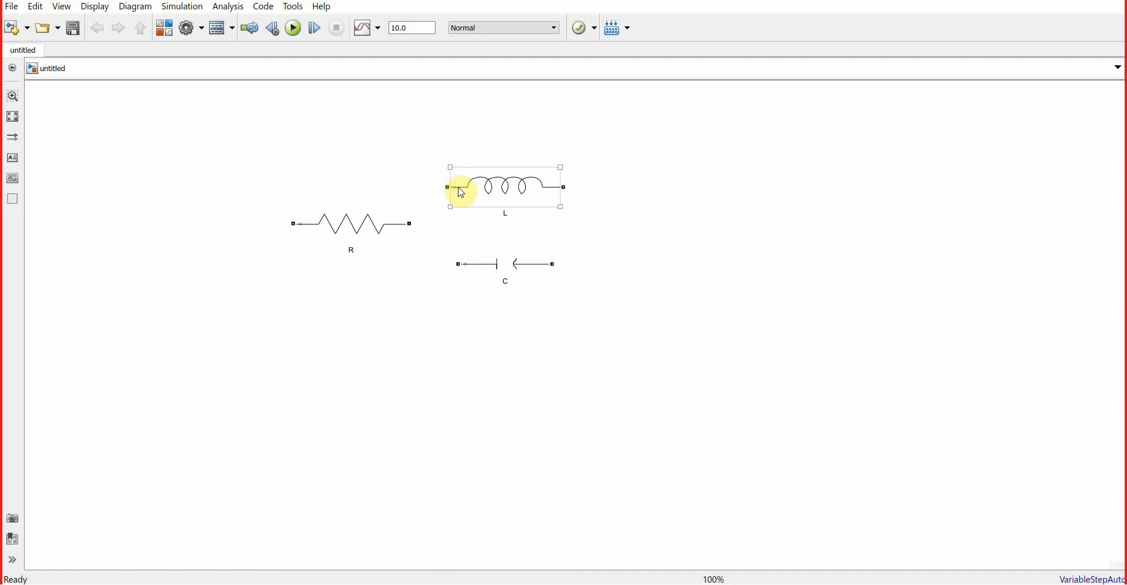
left_click(479, 276)
left_click_drag(462, 190, 496, 227)
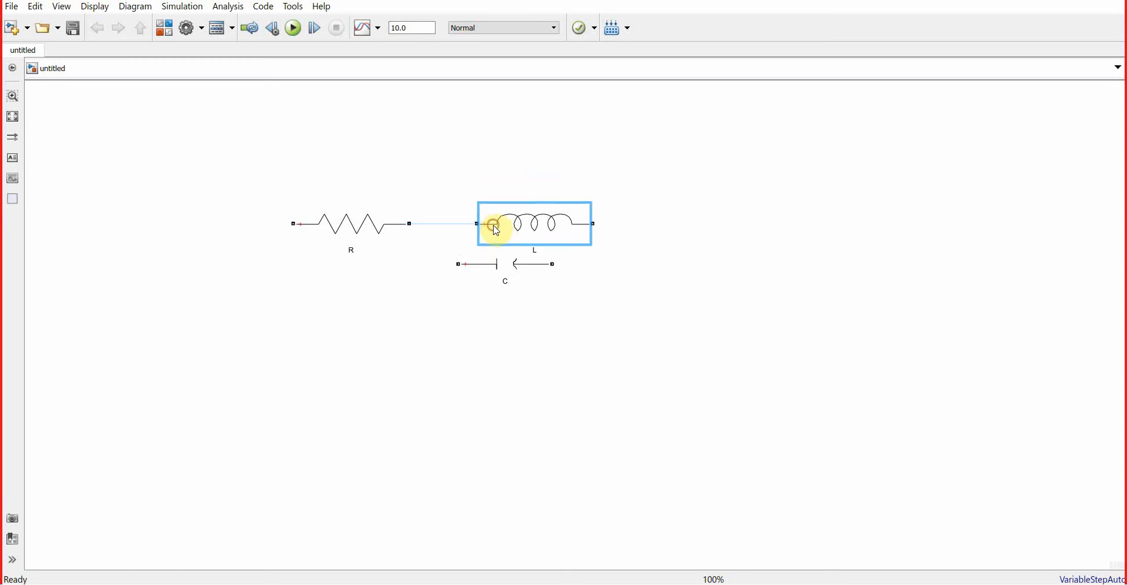
- Rotate capacitor C to vertical and place it below and slightly right of inductor L
left_click_drag(480, 270, 625, 322)
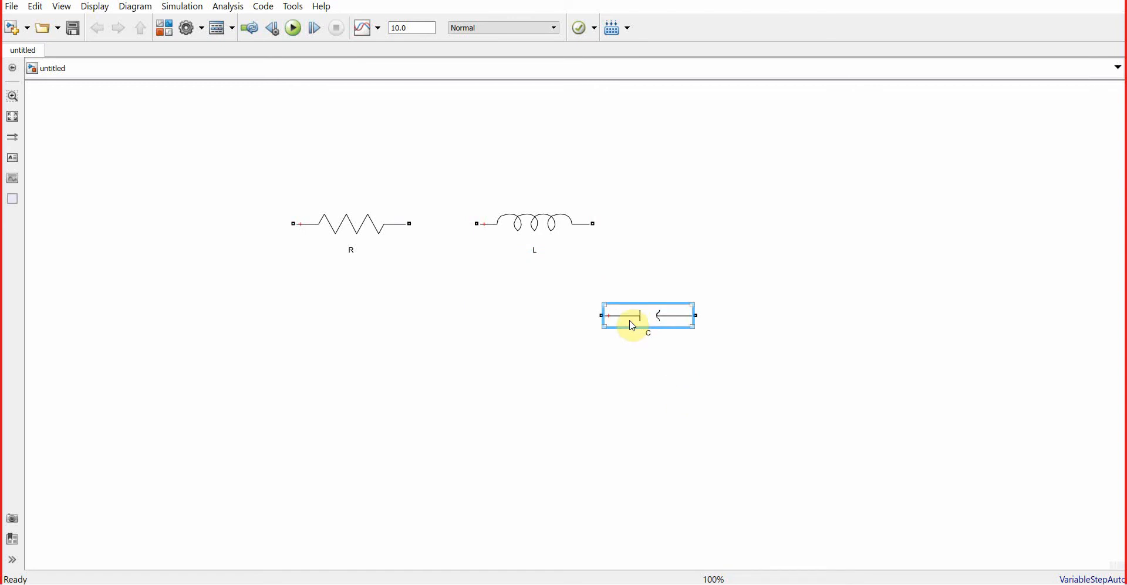
key("ctrl+r")
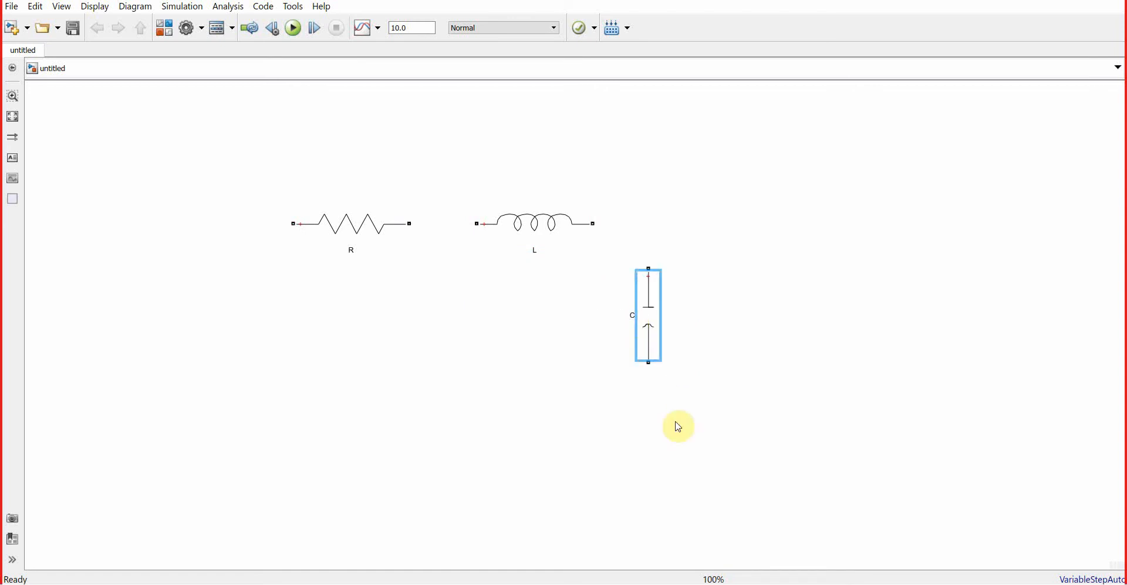
left_click(677, 425)
left_click(657, 296)
left_click_drag(658, 296, 617, 324)
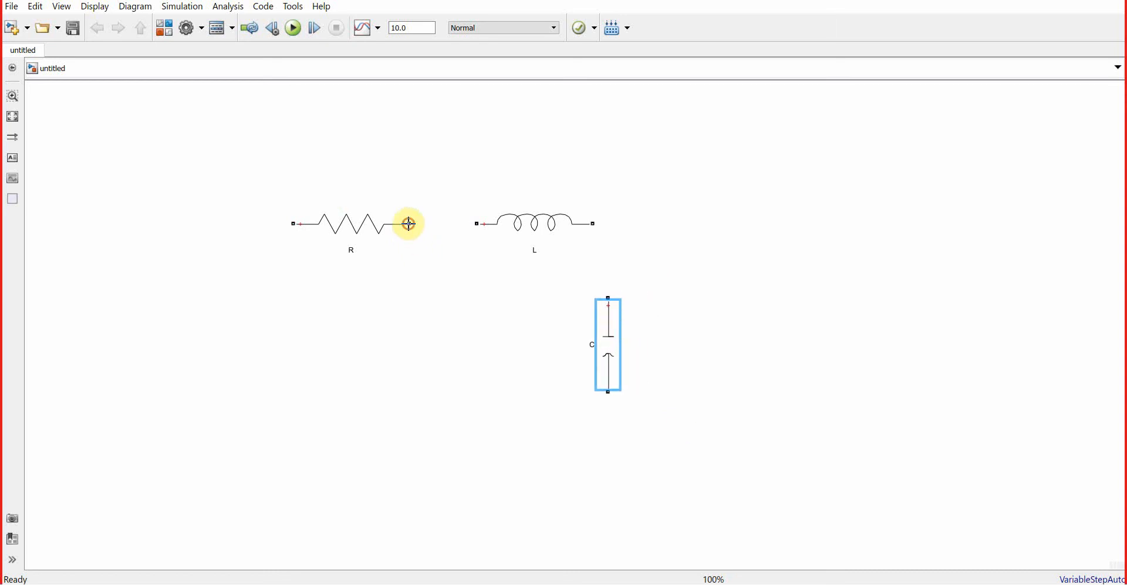
- Wire resistor R to inductor L, and the free end of L to the upper terminal of capacitor C
left_click_drag(409, 225, 476, 224)
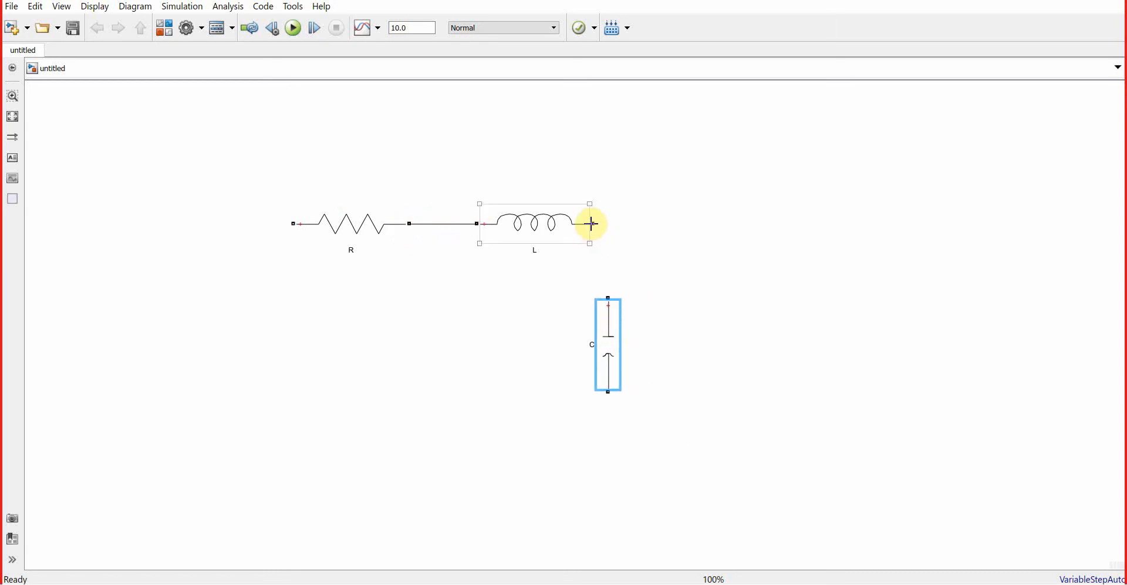
left_click_drag(591, 223, 611, 299)
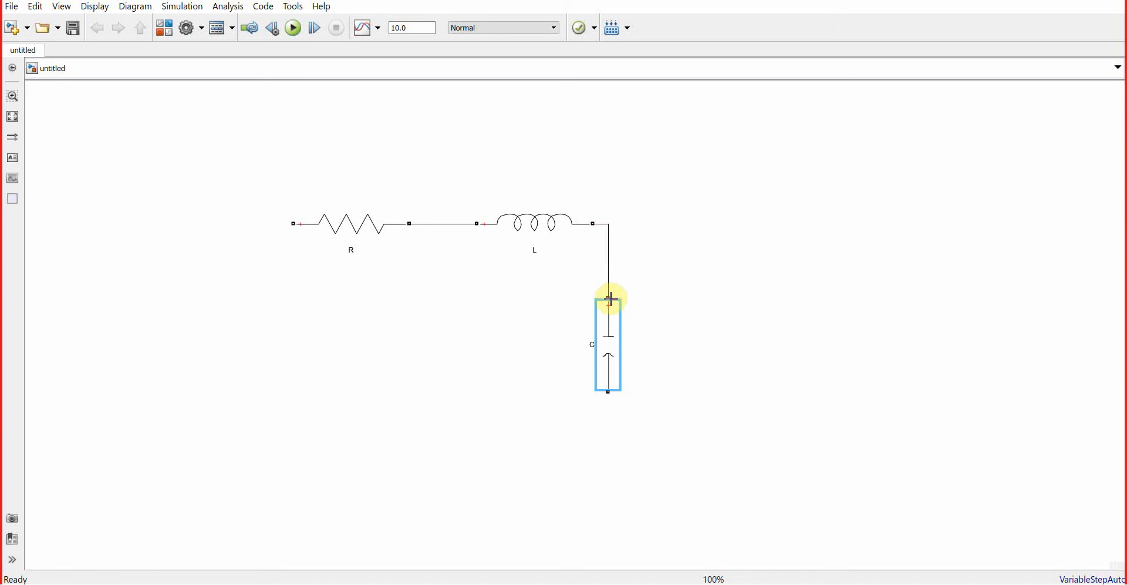
left_click(702, 356)
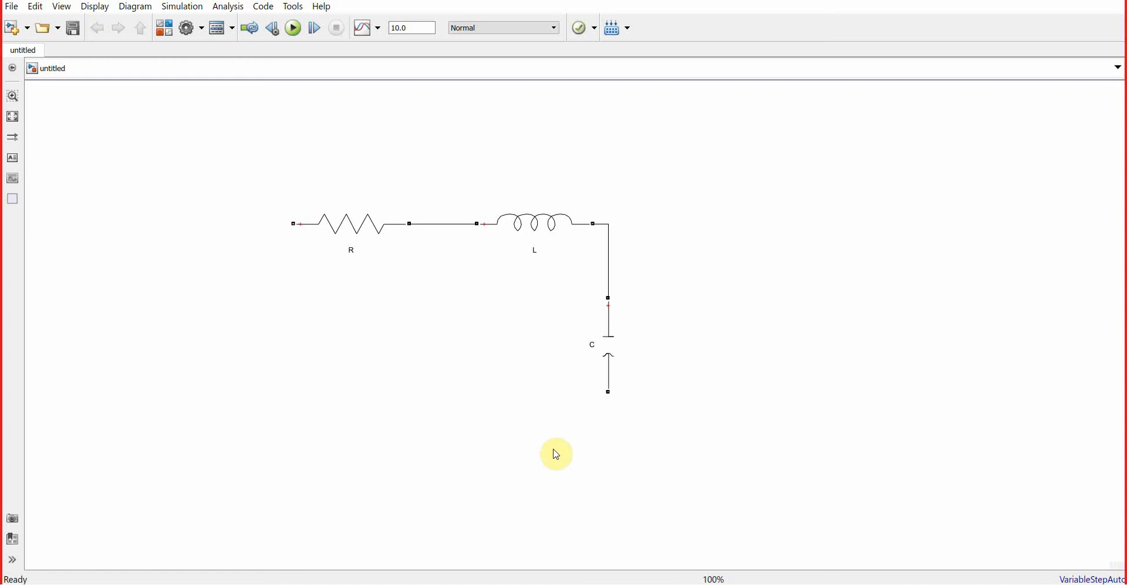
- Search the block library for "AC voltage source" and add the powerlib Electrical Sources version below the left end of resistor R
left_click(603, 584)
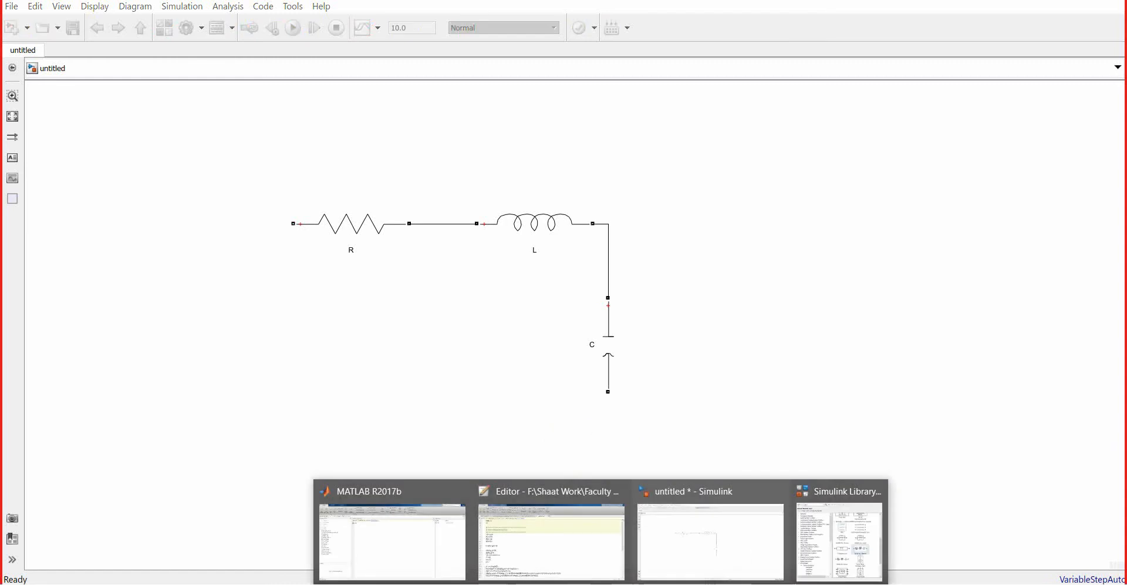
left_click(857, 546)
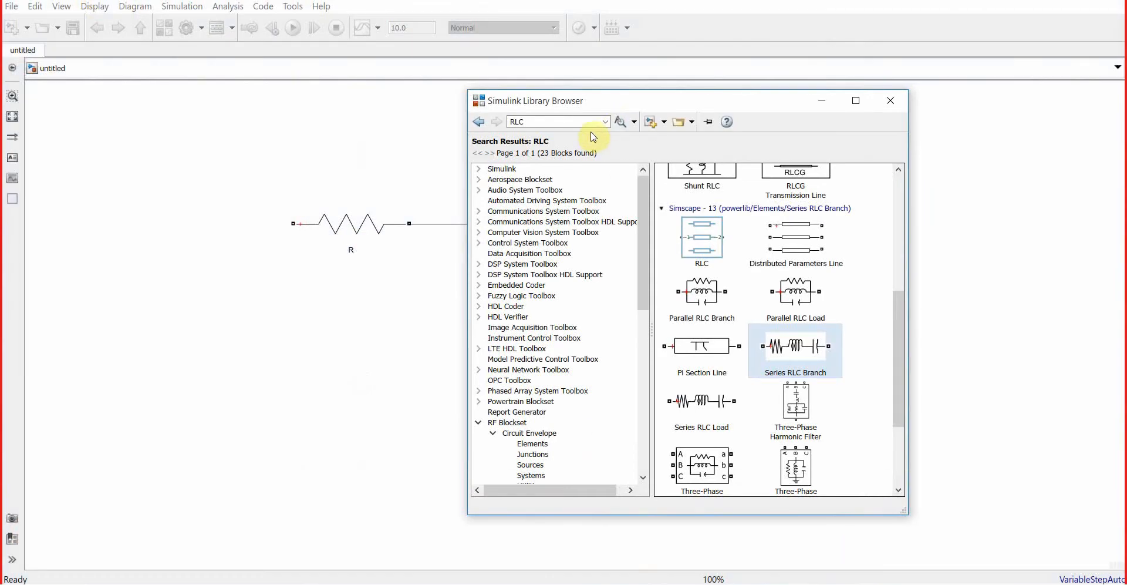
double_click(575, 125)
type("AC voltage source")
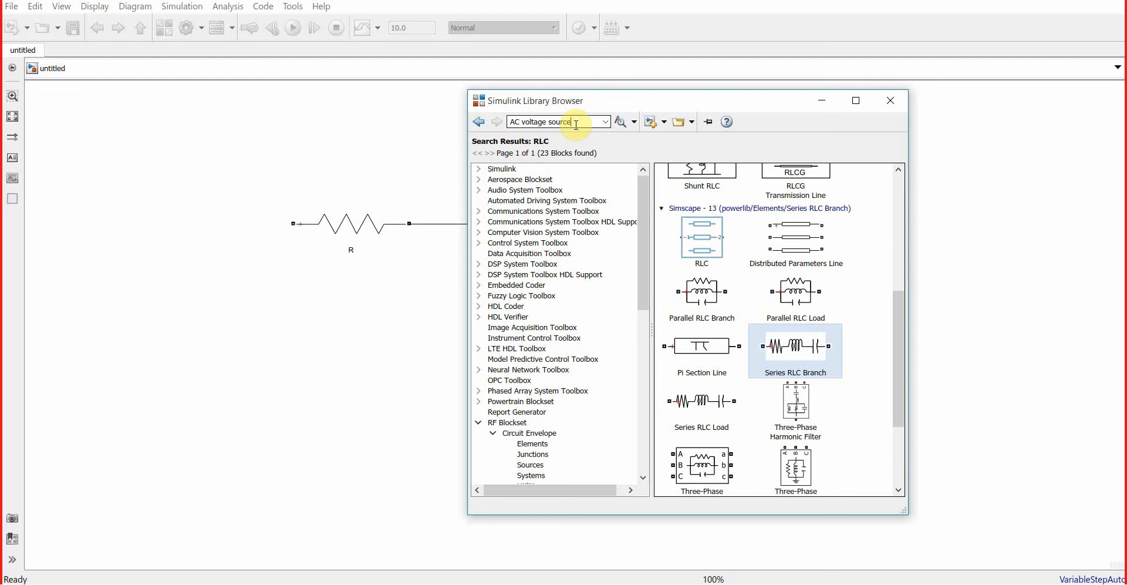
key("Return")
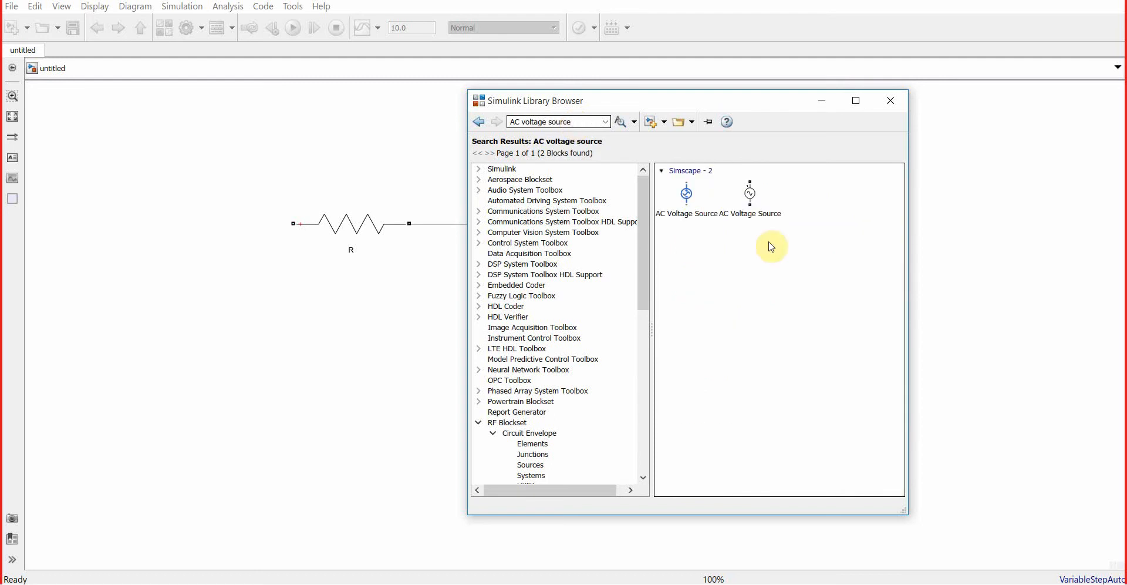
left_click(749, 203)
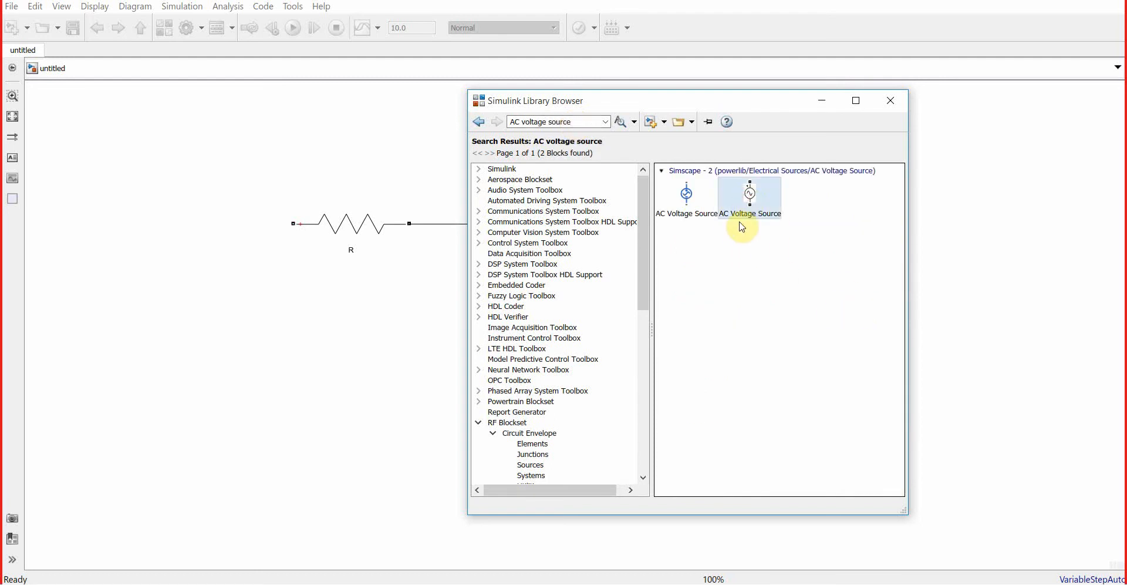
left_click(687, 219)
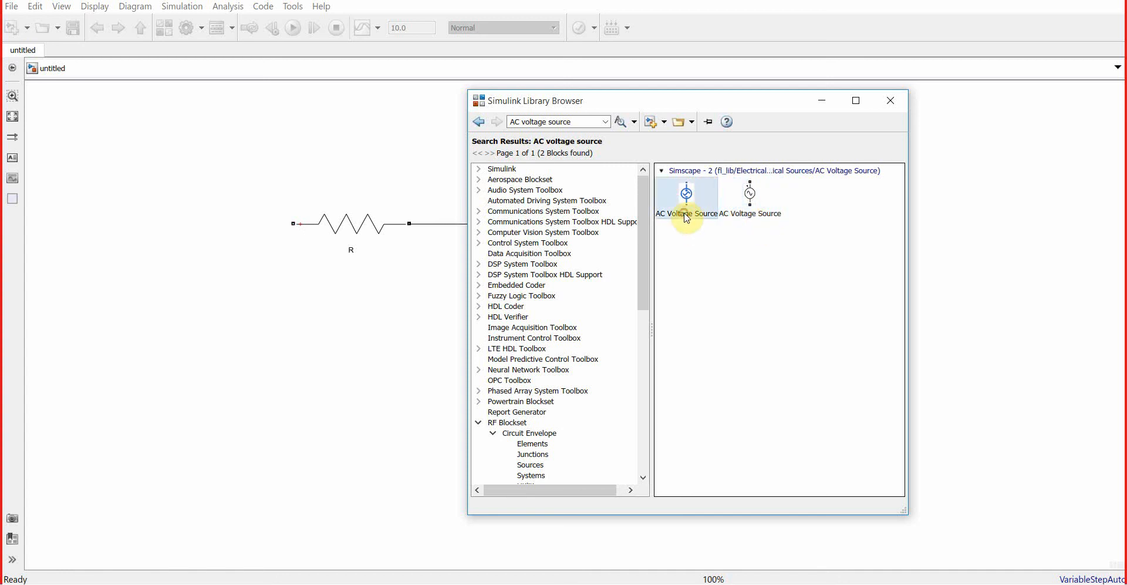
left_click(704, 243)
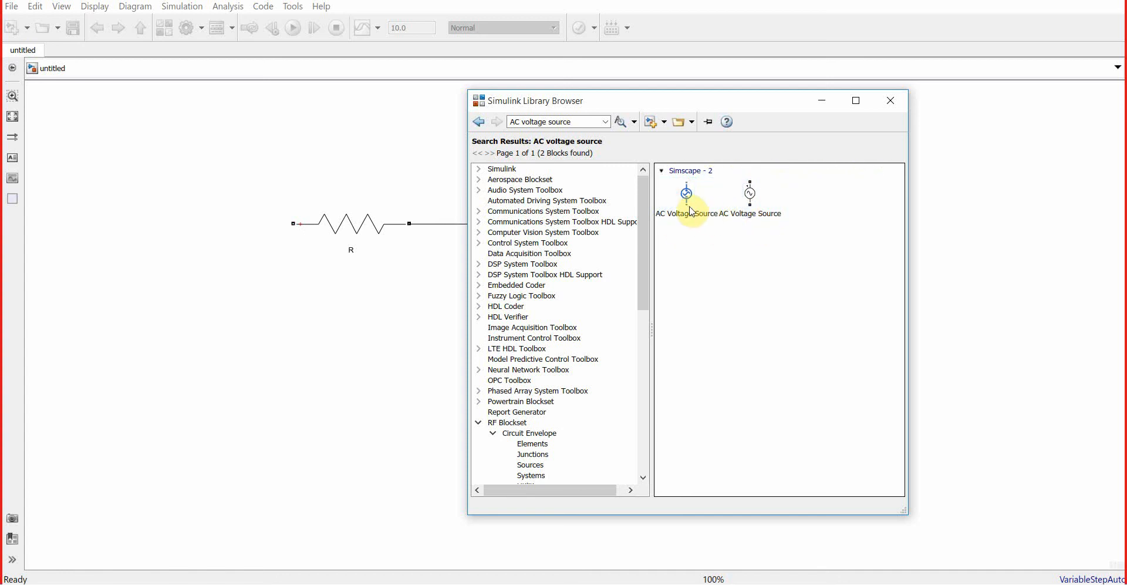
left_click(755, 201)
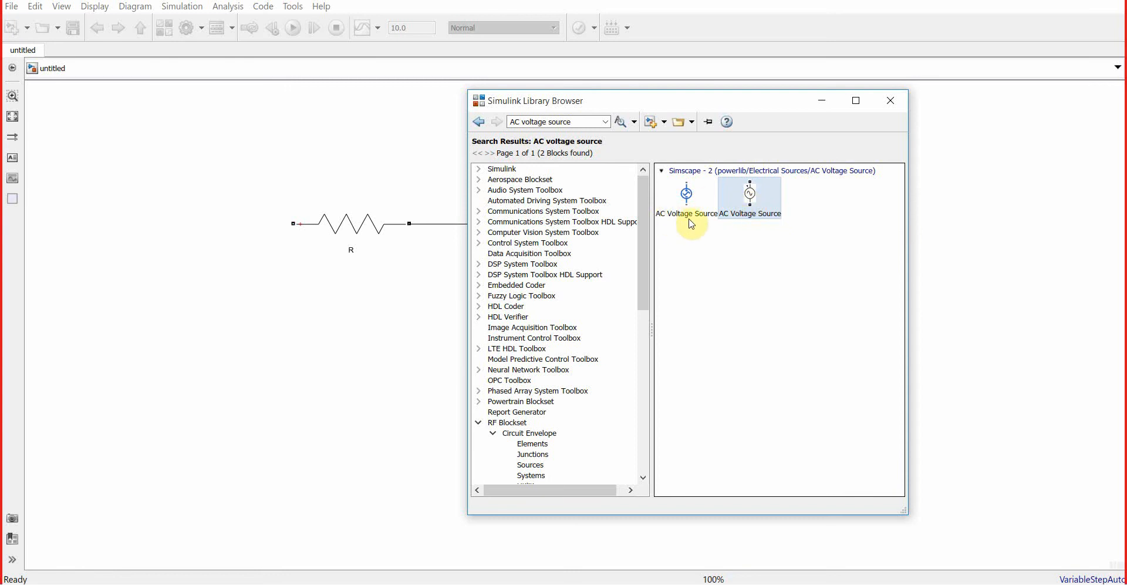
left_click_drag(758, 197, 284, 326)
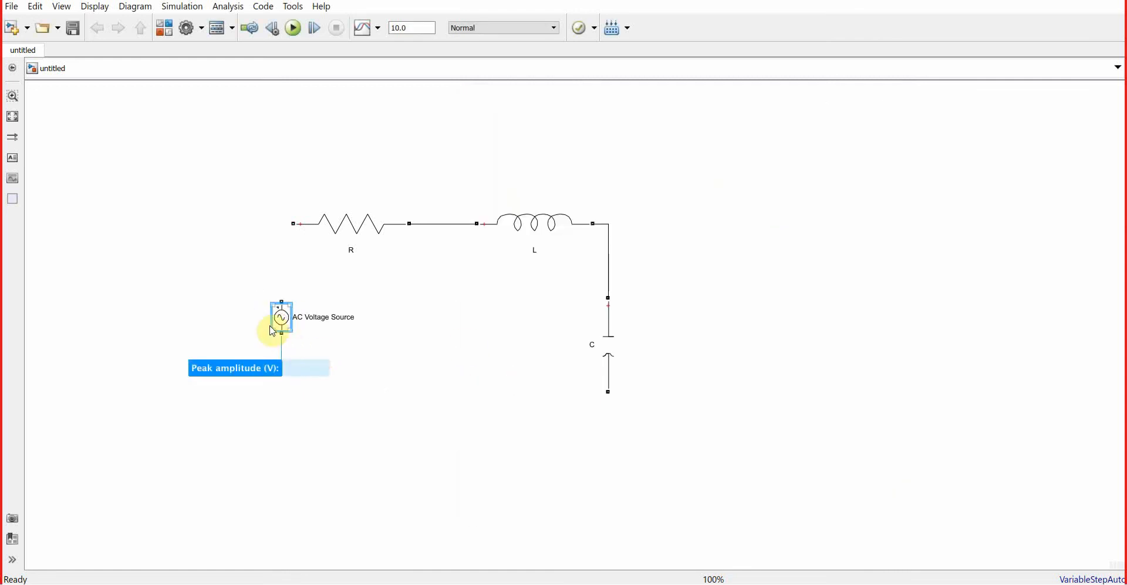
- Set the AC voltage source to a peak amplitude of 50 V, a phase of 30 degrees and a frequency of 70 Hz
double_click(282, 320)
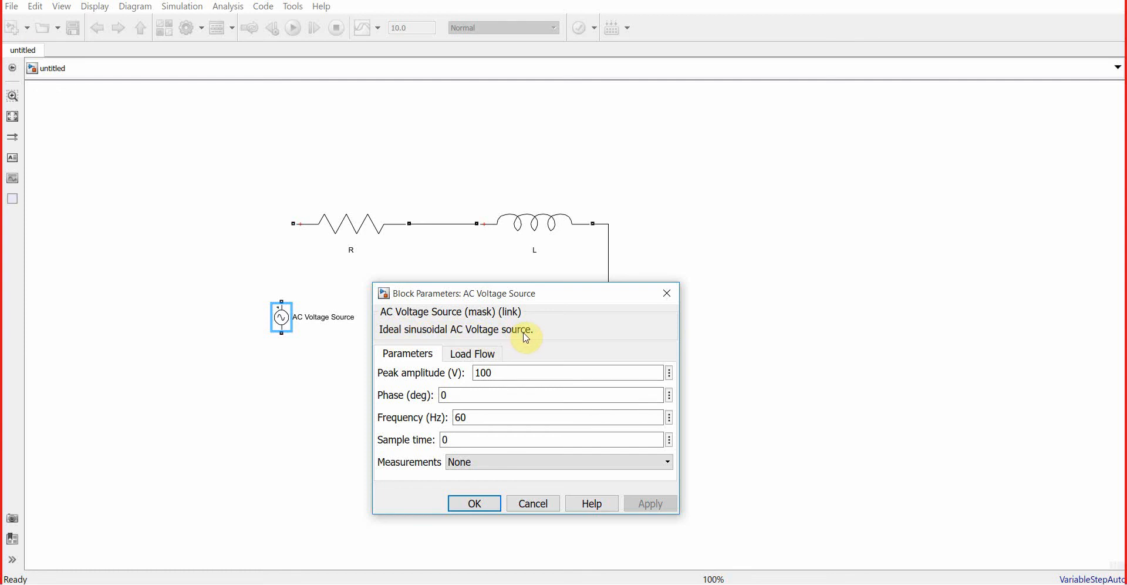
double_click(501, 374)
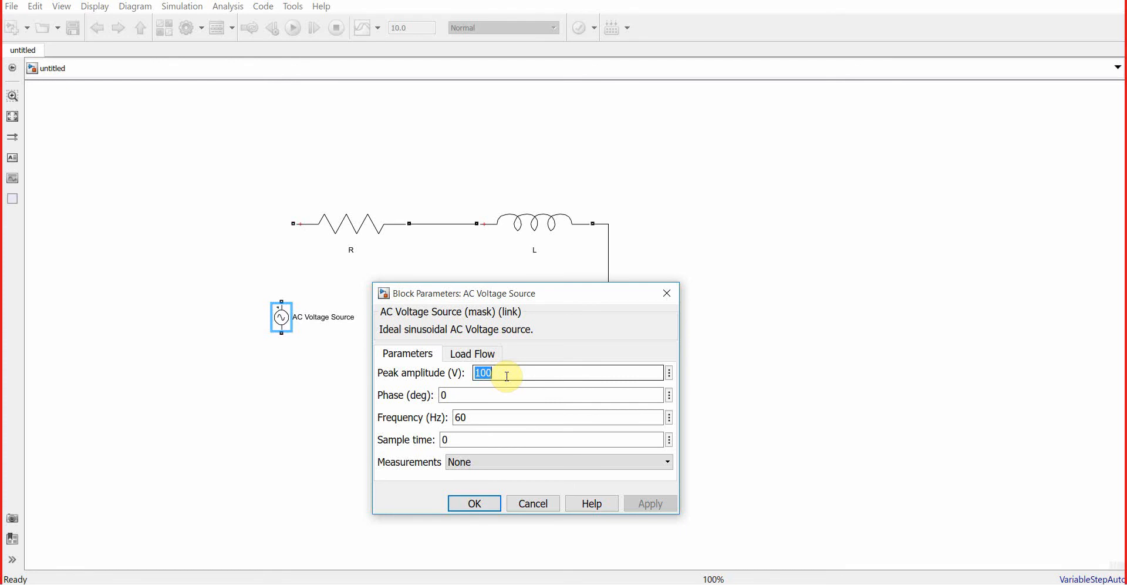
type("50")
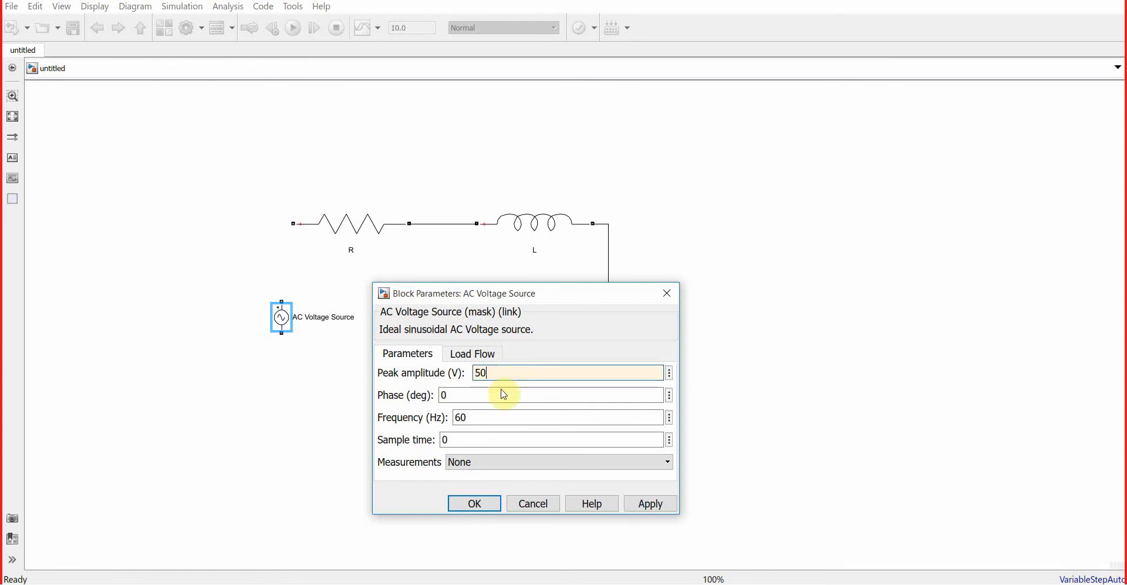
double_click(491, 395)
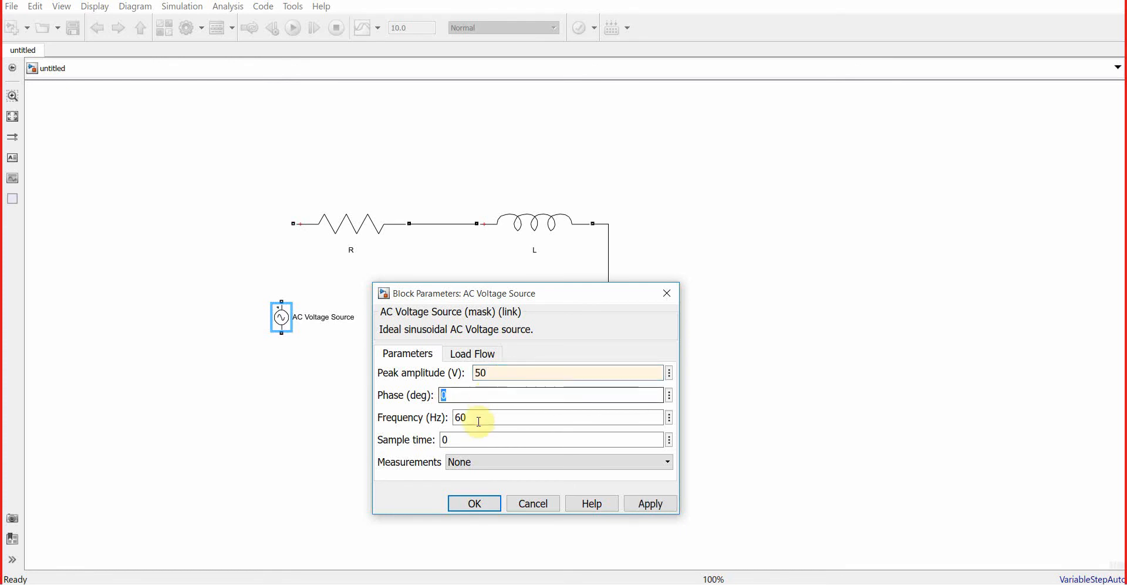
double_click(479, 418)
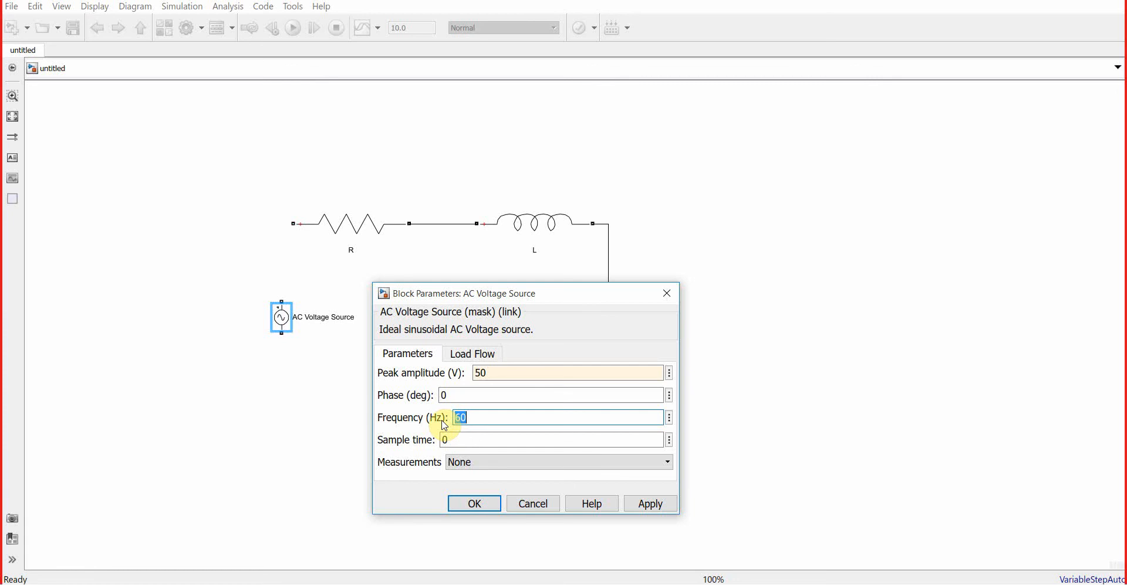
type("70")
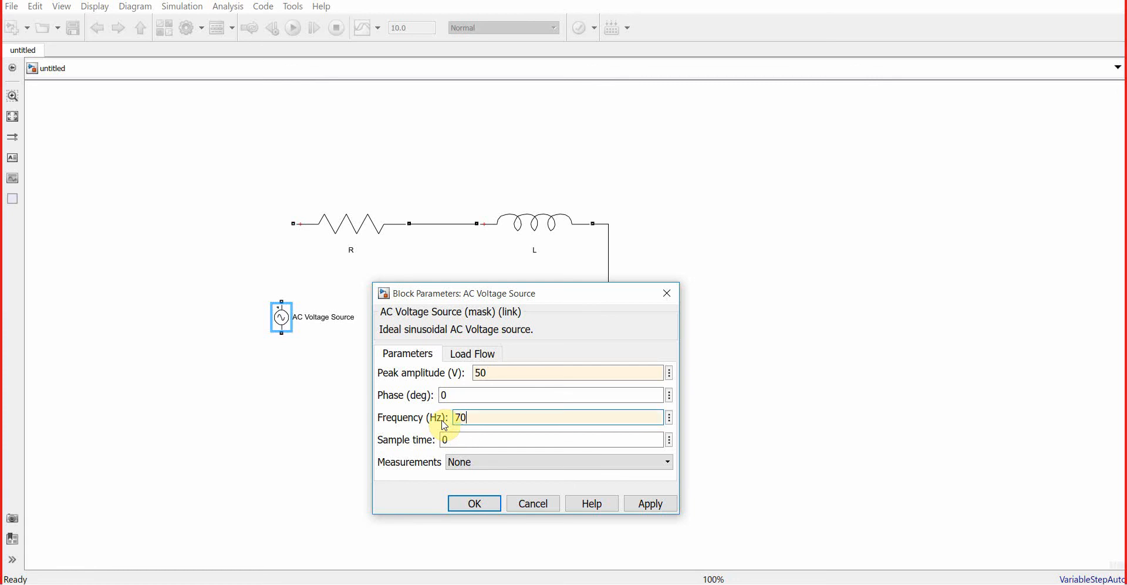
double_click(460, 392)
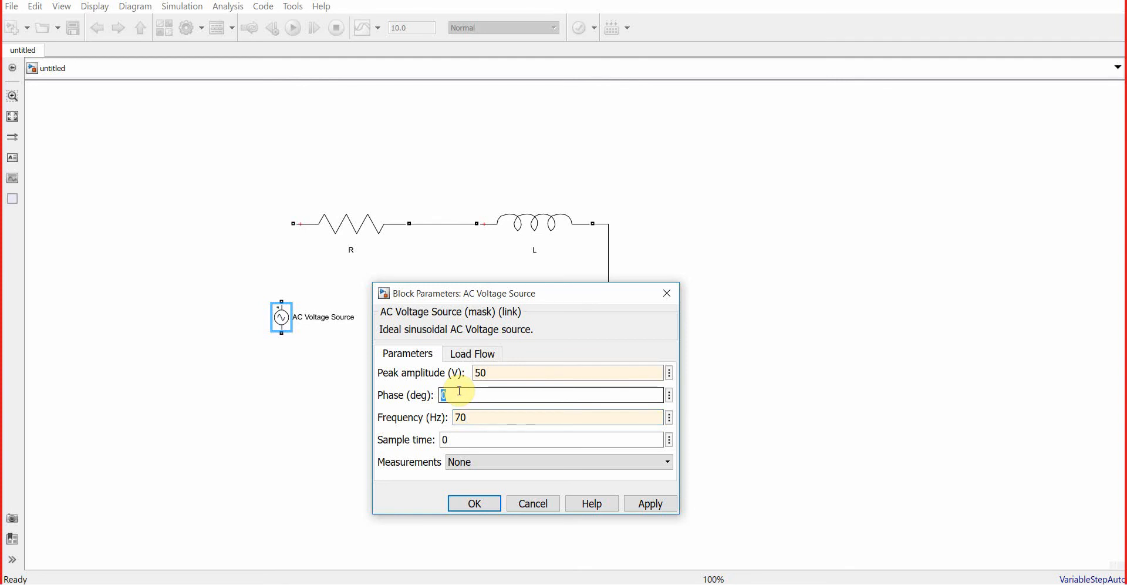
type("30")
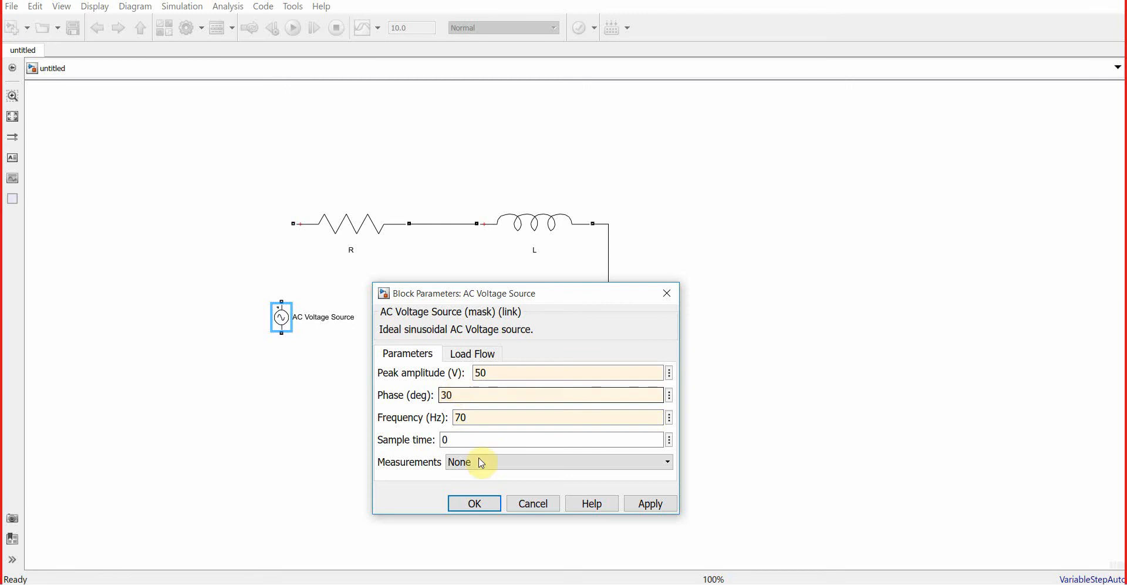
left_click(475, 504)
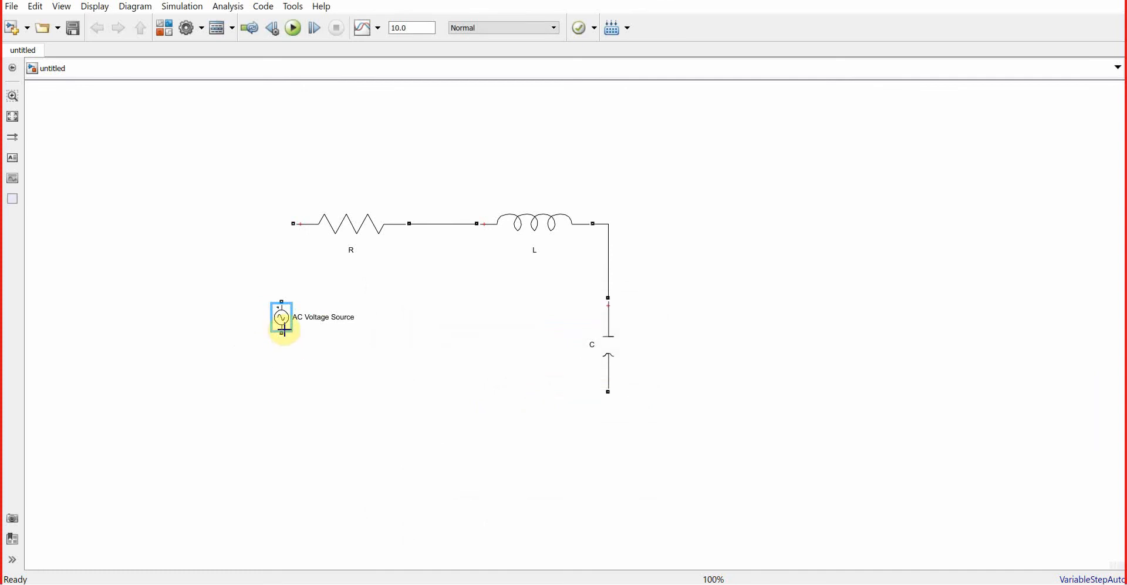
- Close the series loop by wiring the voltage source's upper terminal to resistor R and its lower terminal to capacitor C
left_click(287, 310)
left_click_drag(282, 302, 288, 227)
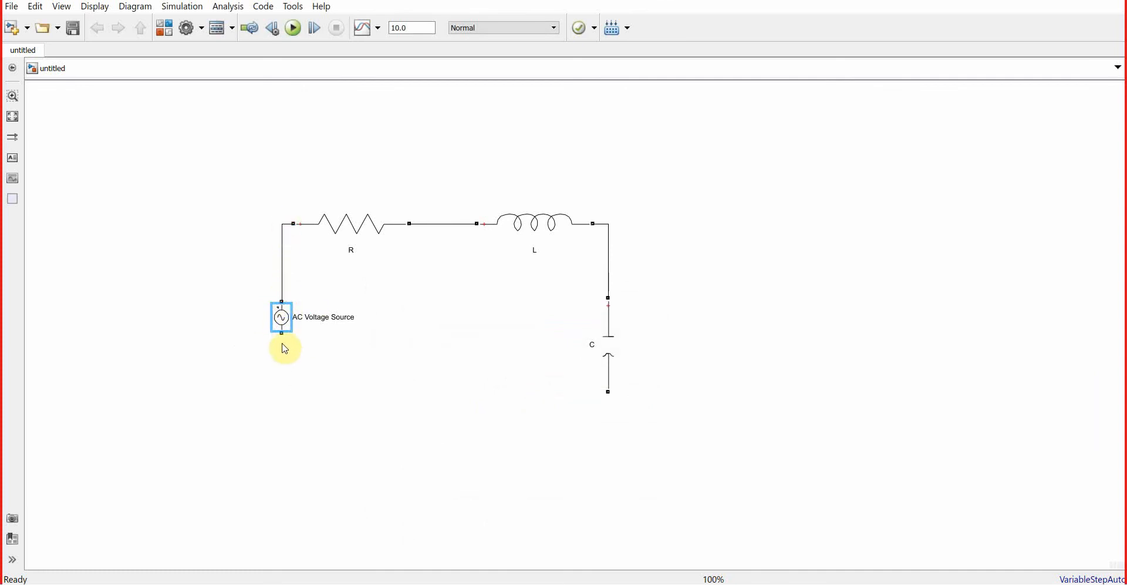
left_click_drag(281, 336, 605, 390)
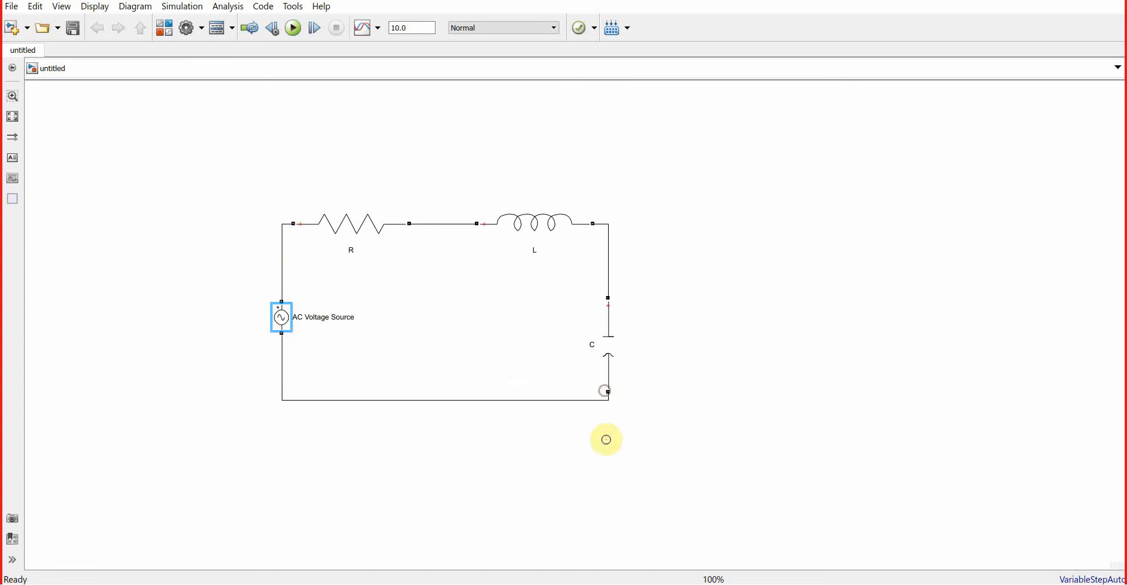
left_click(541, 473)
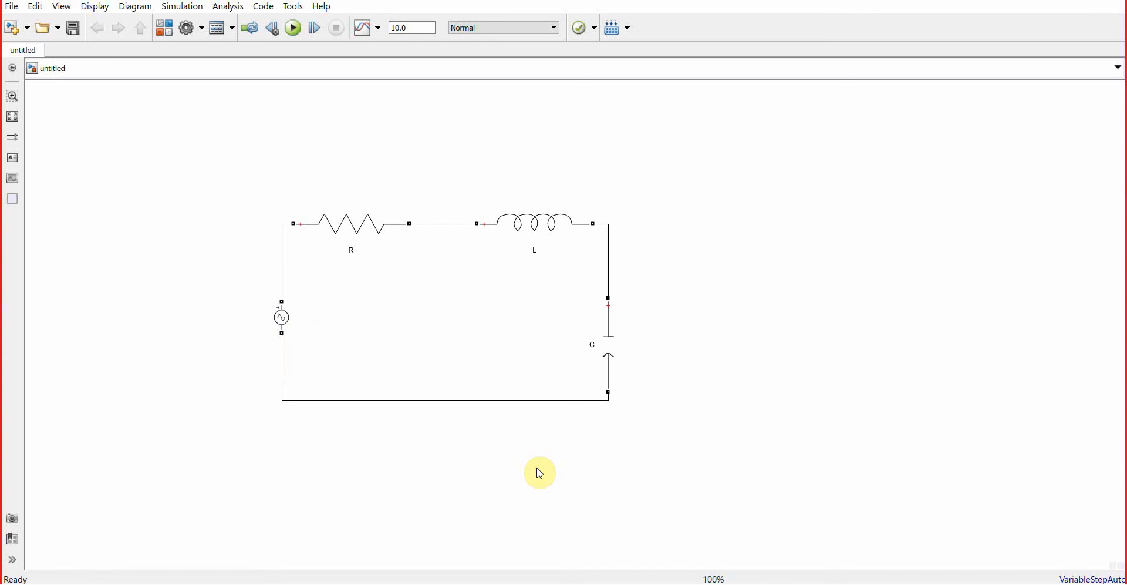
scroll(496, 365, "down", 3)
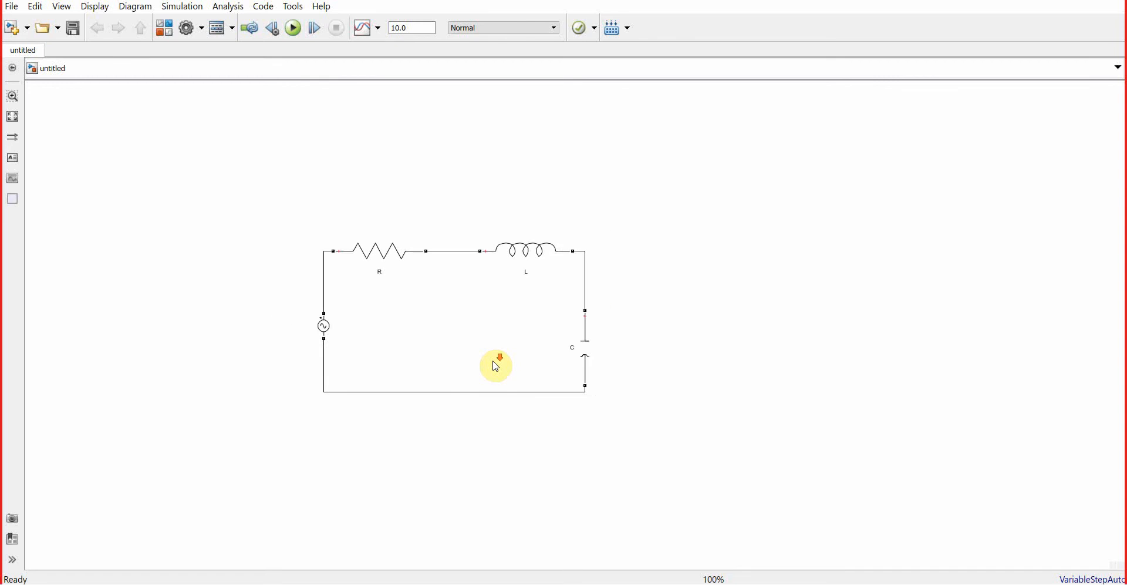
scroll(496, 365, "up", 3)
scroll(496, 365, "up", 1)
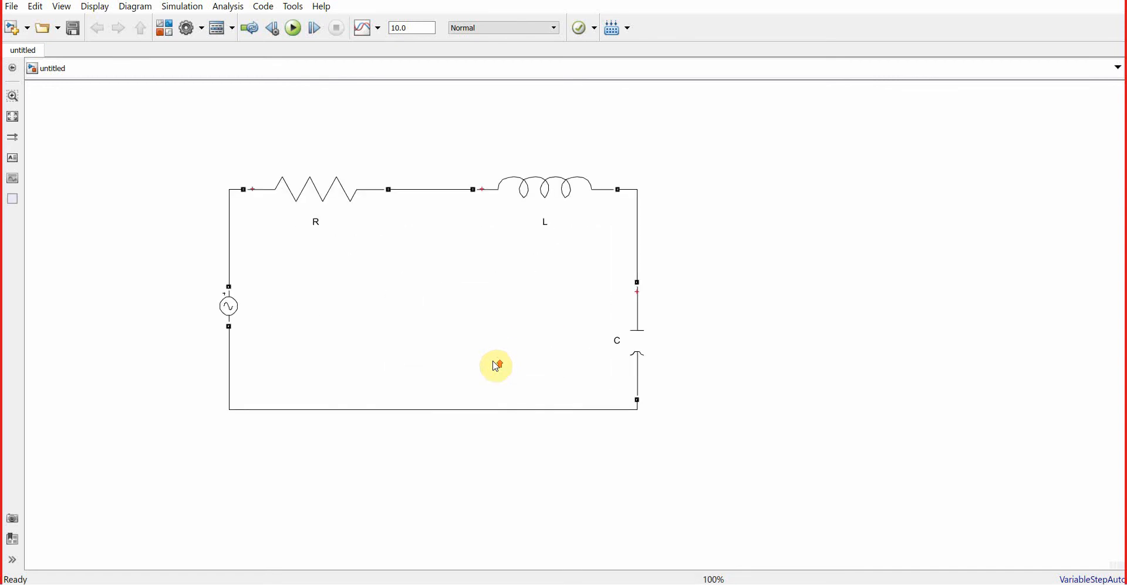
scroll(496, 365, "down", 1)
scroll(496, 365, "up", 2)
scroll(496, 366, "down", 1)
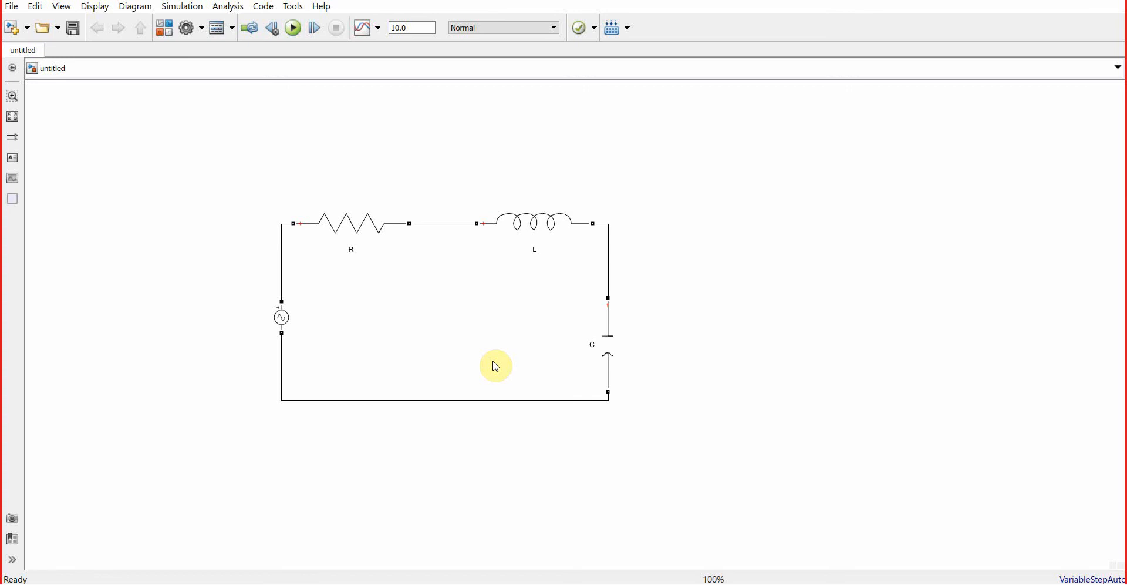
- Fit the circuit to the view, try to run the simulation, and close the diagnostic report
key("space")
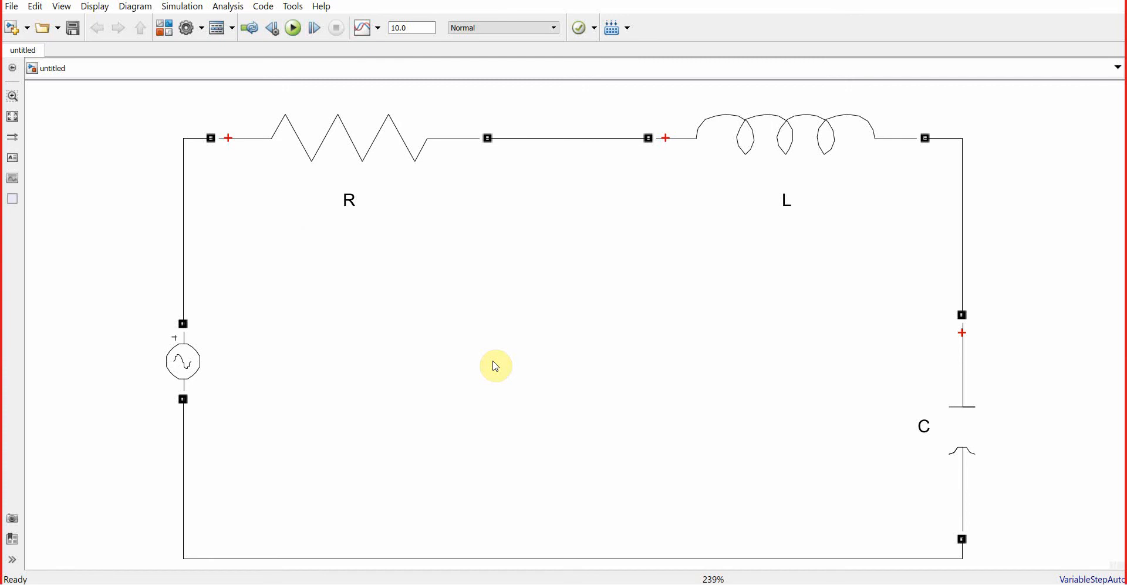
left_click(295, 29)
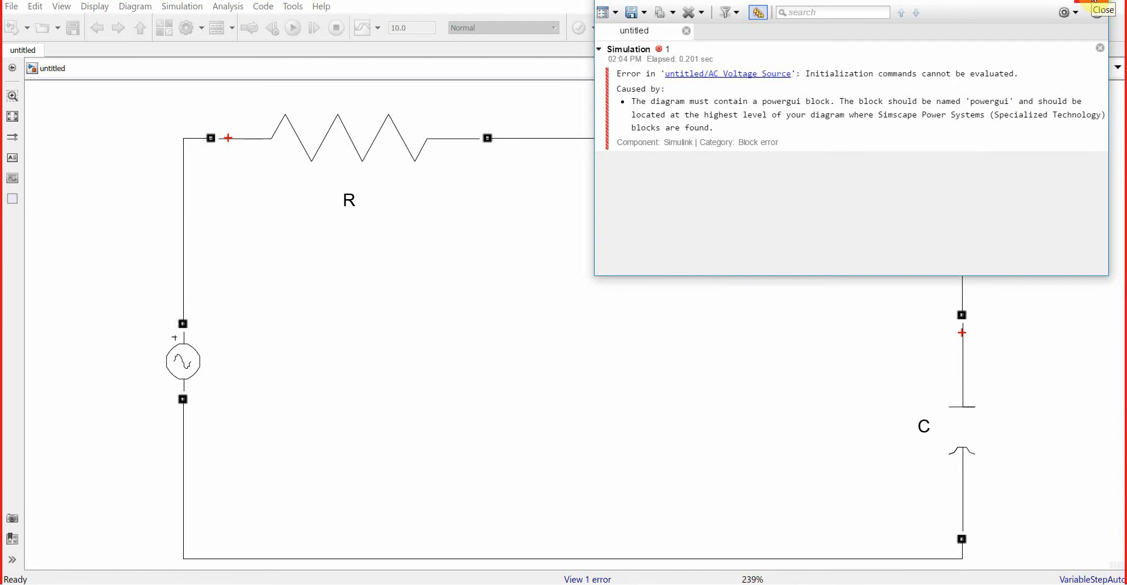
left_click(1094, 2)
left_click(699, 235)
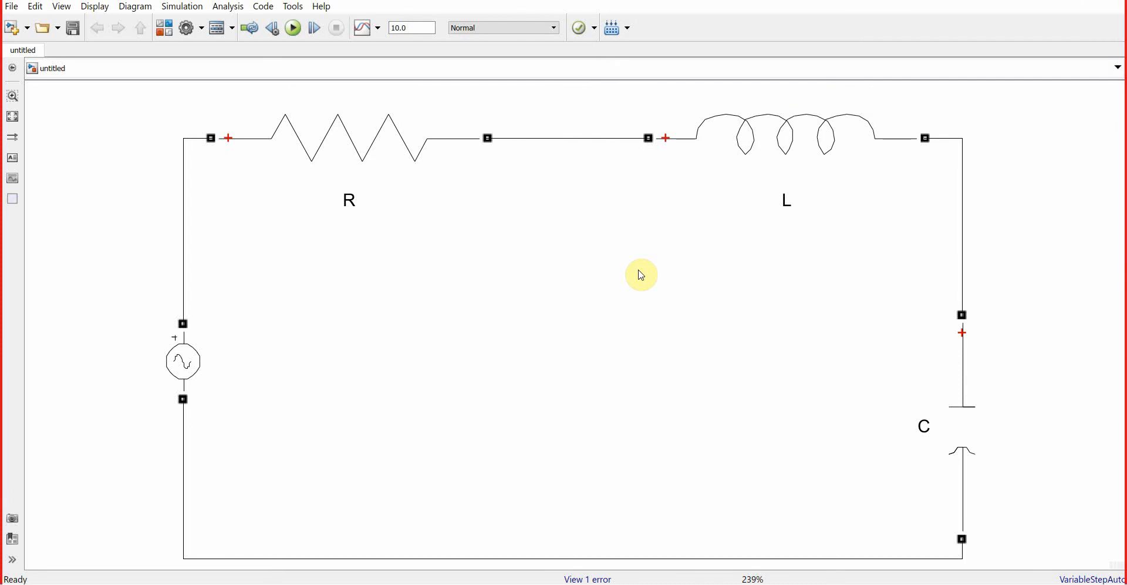
scroll(642, 274, "down", 2)
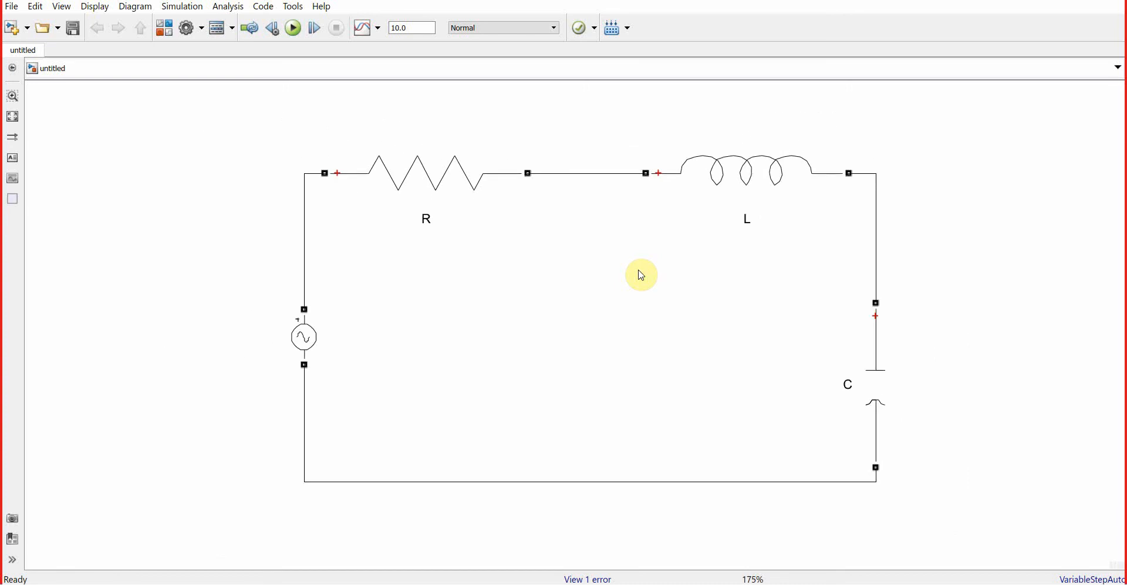
scroll(723, 278, "down", 1)
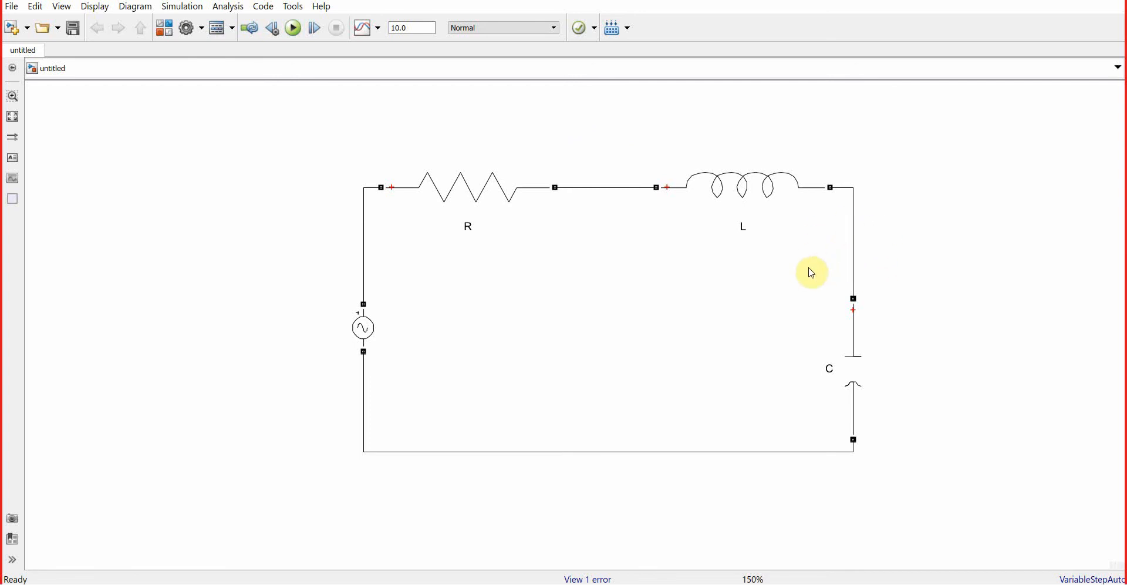
- Copy resistor R, rotate the copy vertically, and wire it between the upper and lower wires as a parallel branch
left_click(854, 383)
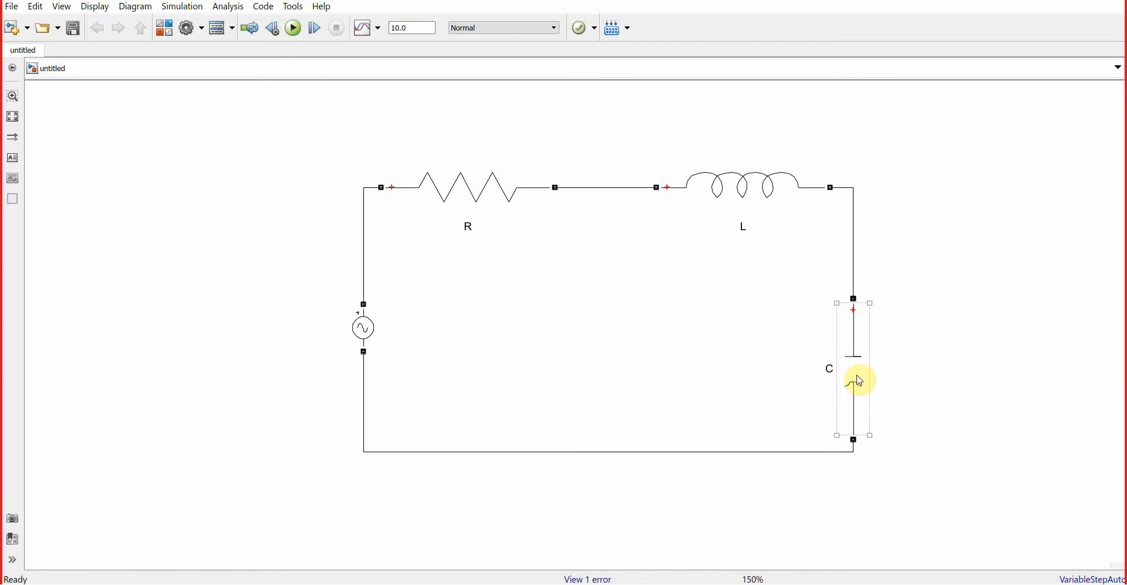
left_click(504, 176)
left_click_drag(503, 176, 649, 325)
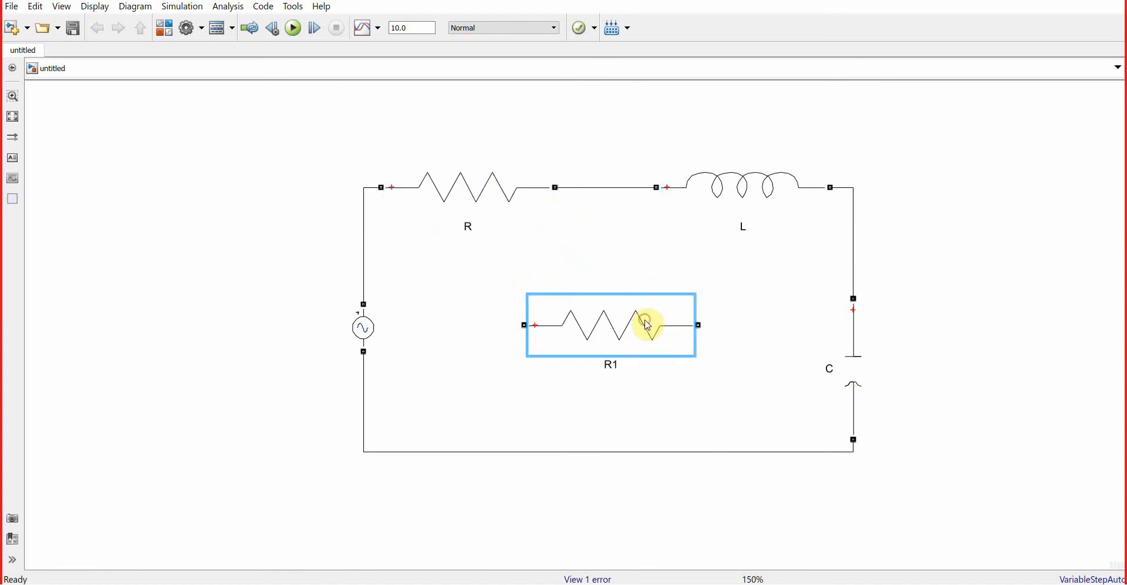
key("ctrl+r")
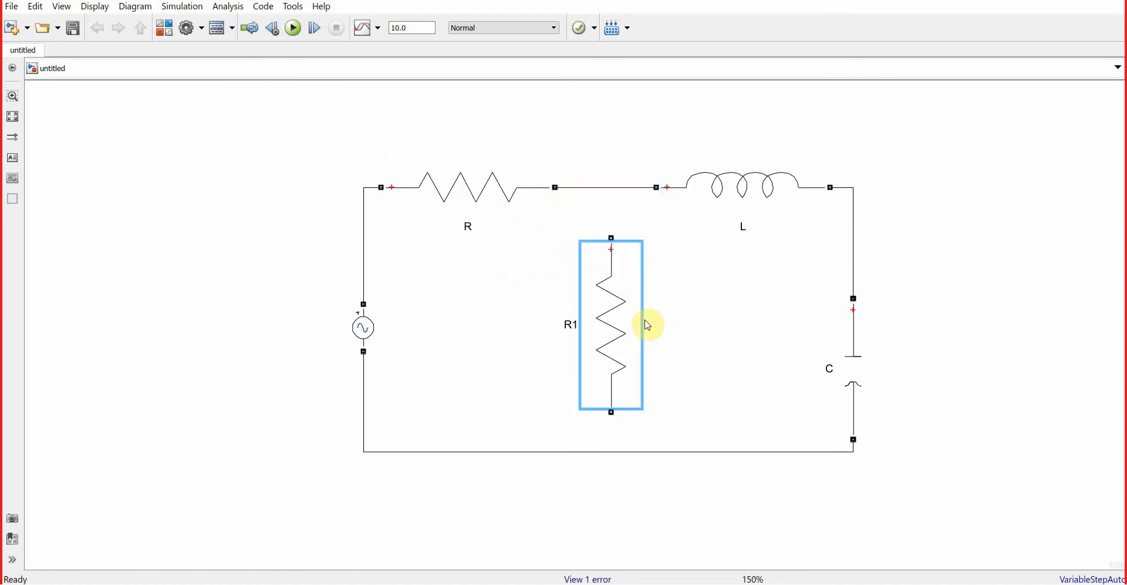
left_click_drag(612, 238, 612, 187)
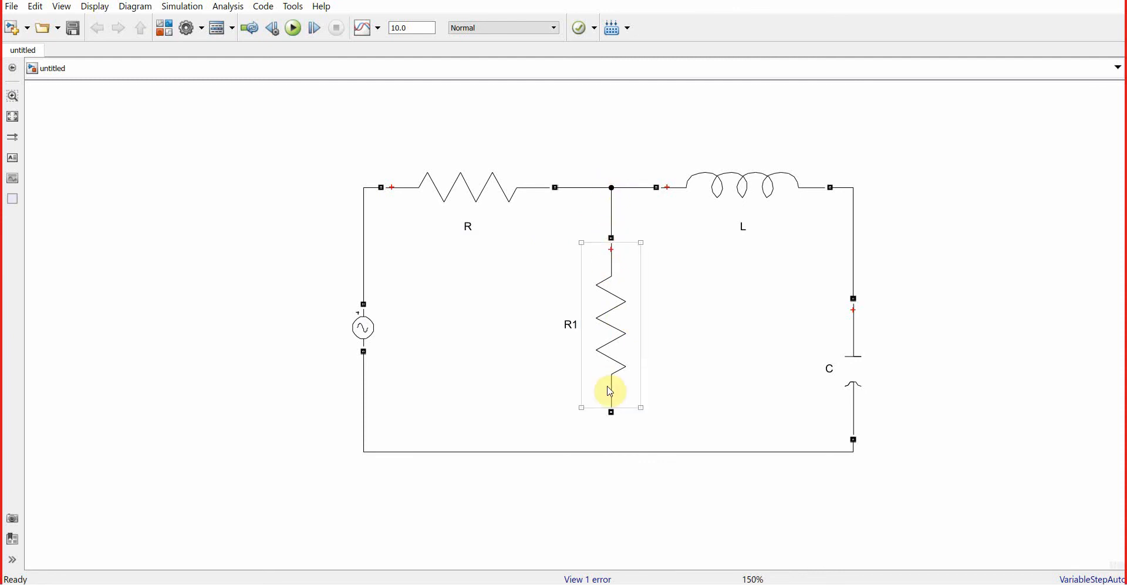
left_click_drag(612, 413, 612, 452)
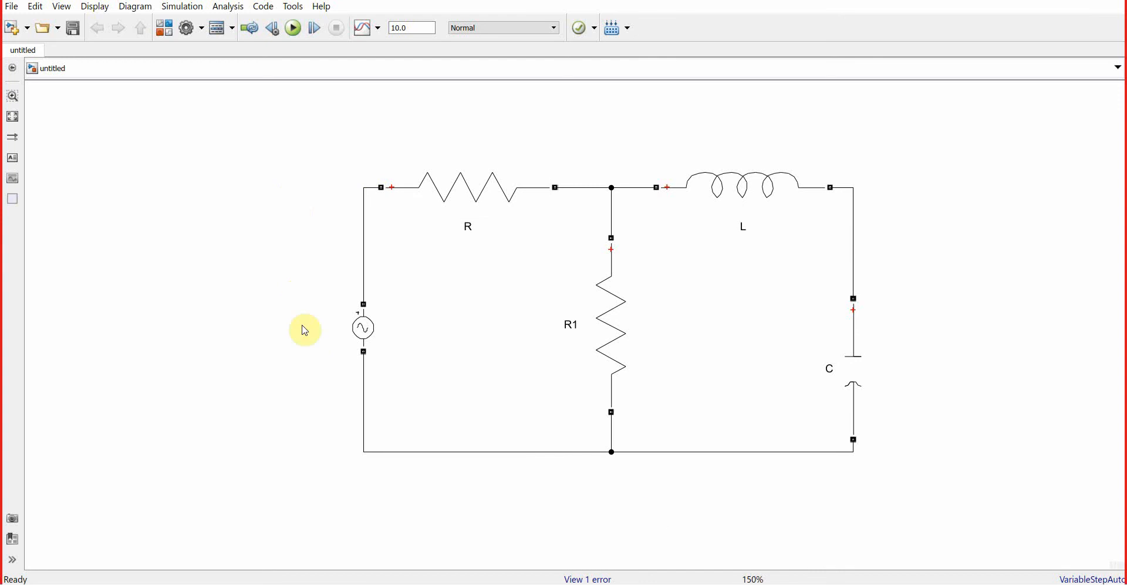
- Search the block library for "current measure" and add the powerlib Current Measurement block above the wire between R and L
mouse_move(700, 574)
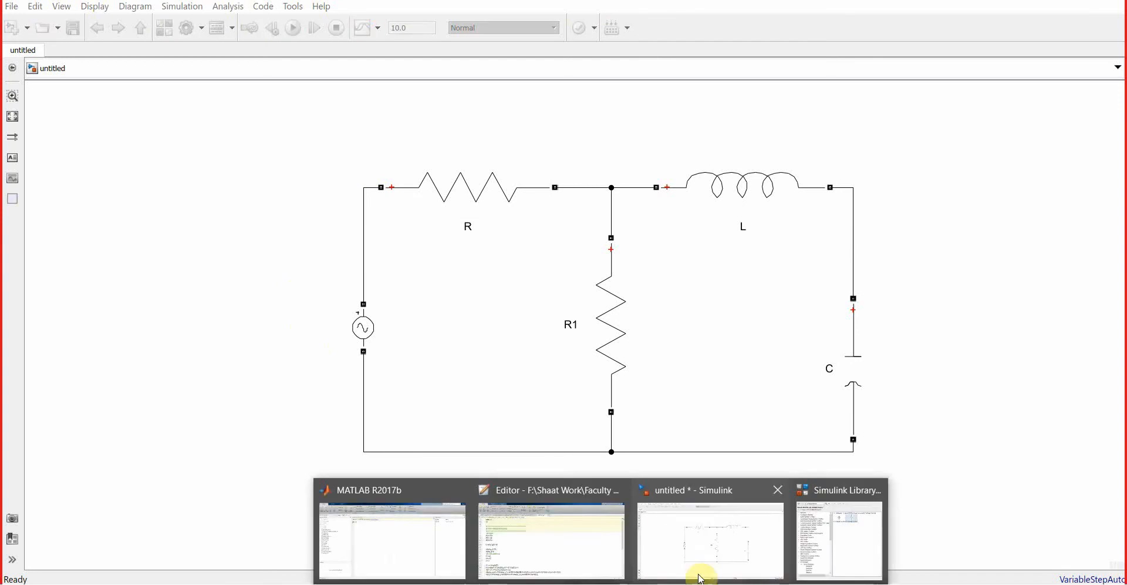
left_click(838, 554)
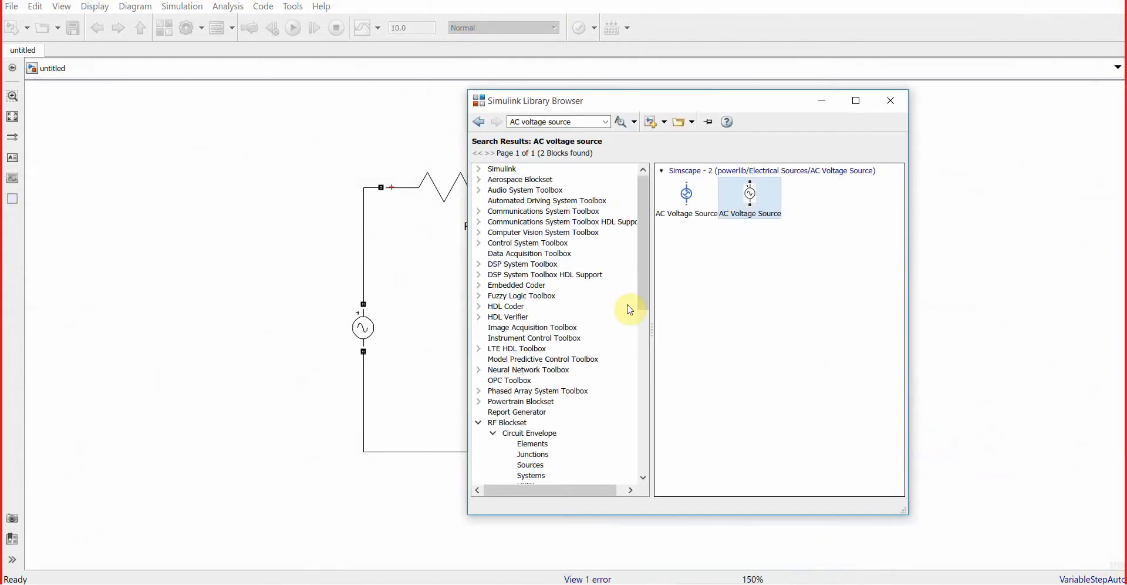
left_click(581, 122)
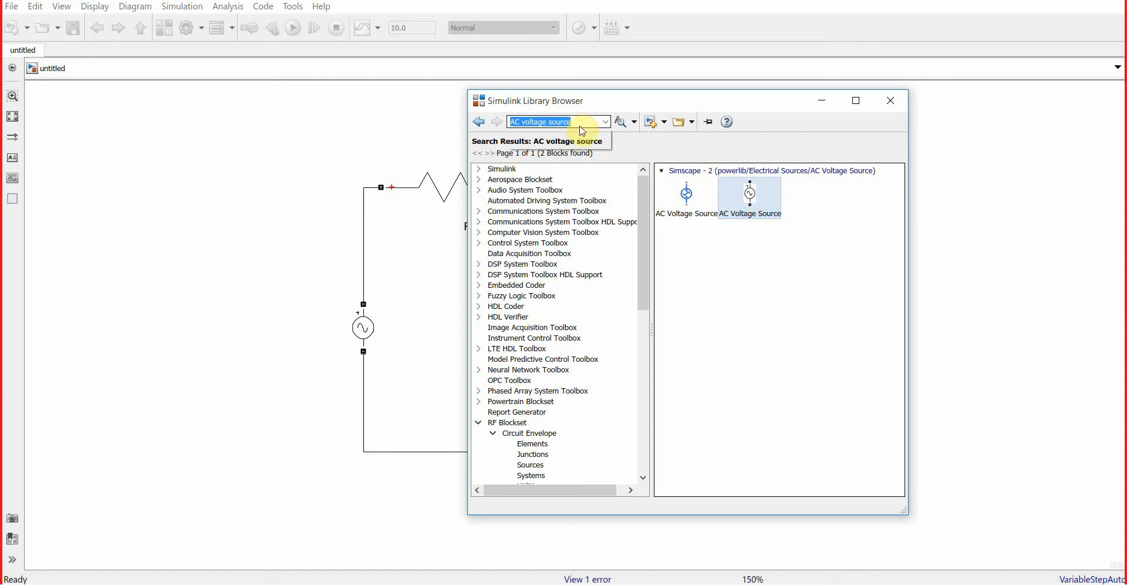
type("current measure")
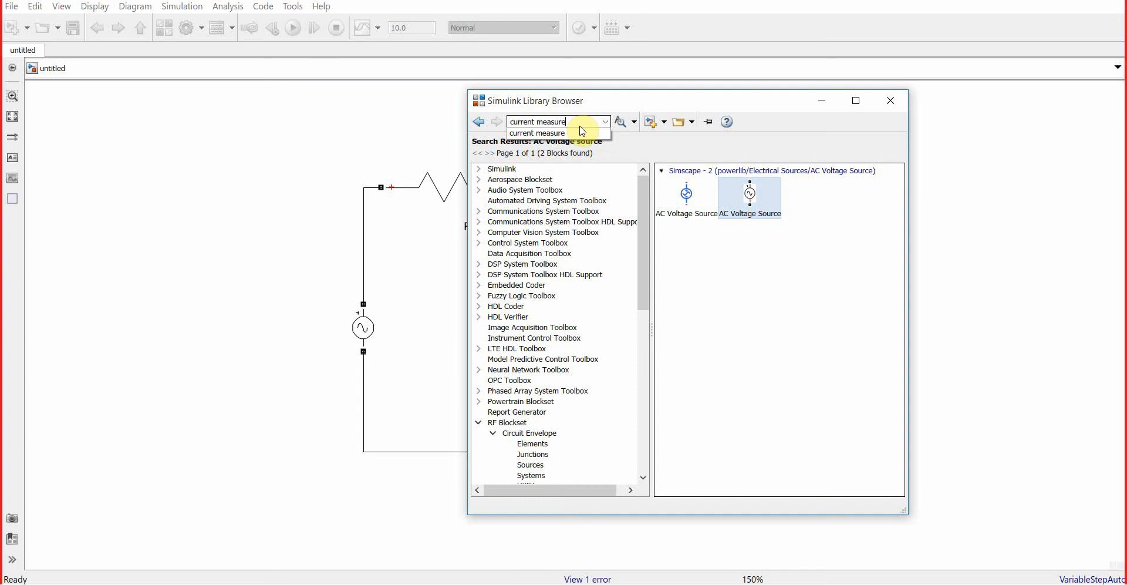
left_click(582, 131)
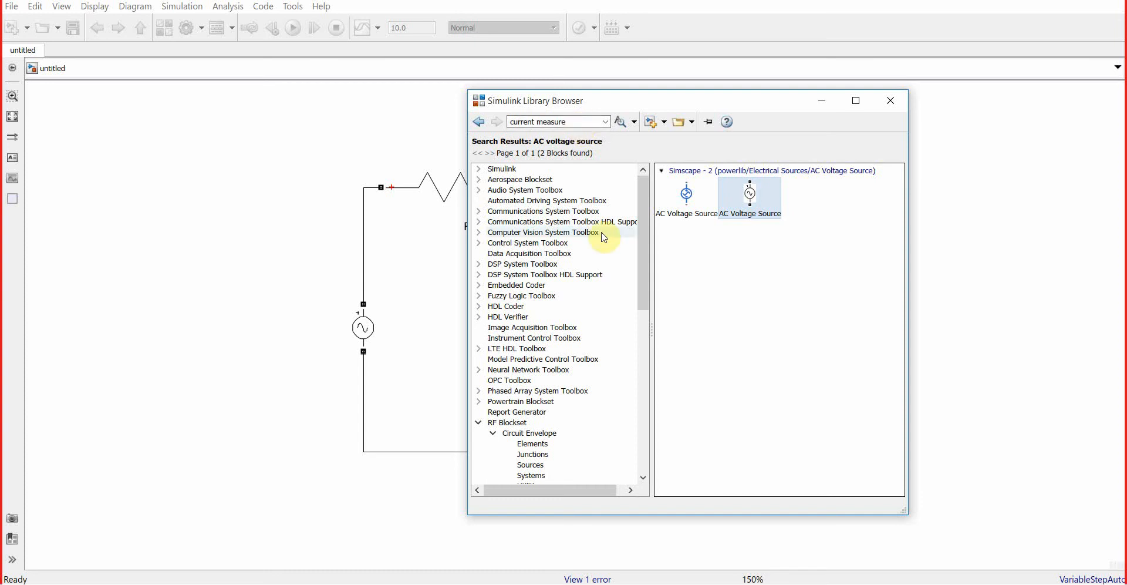
left_click(577, 123)
key("Return")
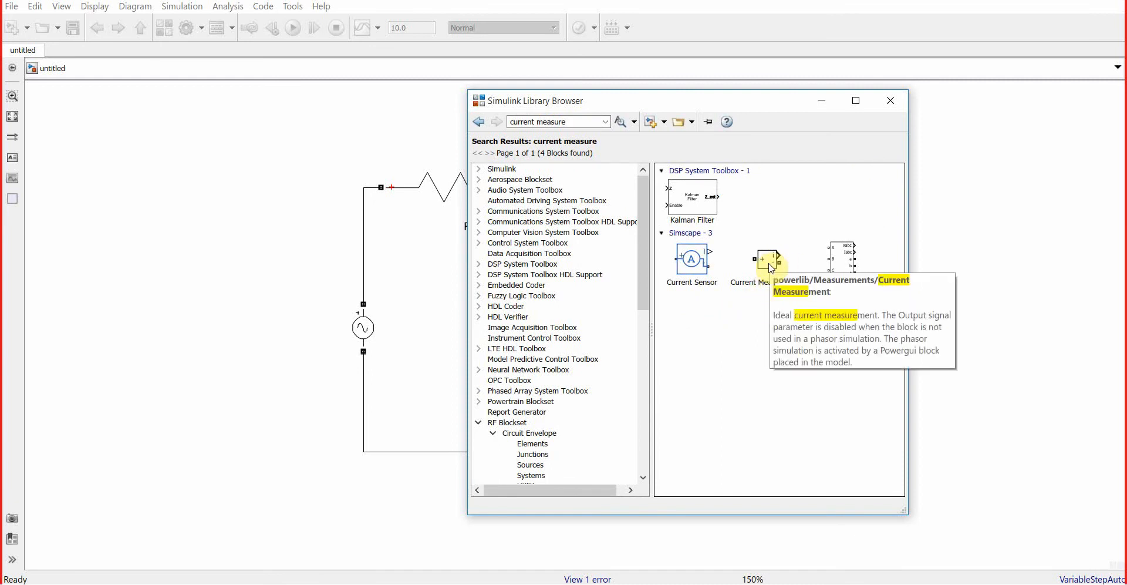
left_click_drag(771, 269, 583, 188)
- Shorten the wire from the current measurement's plus terminal so it runs directly above its junction to the right of resistor R
left_click(505, 245)
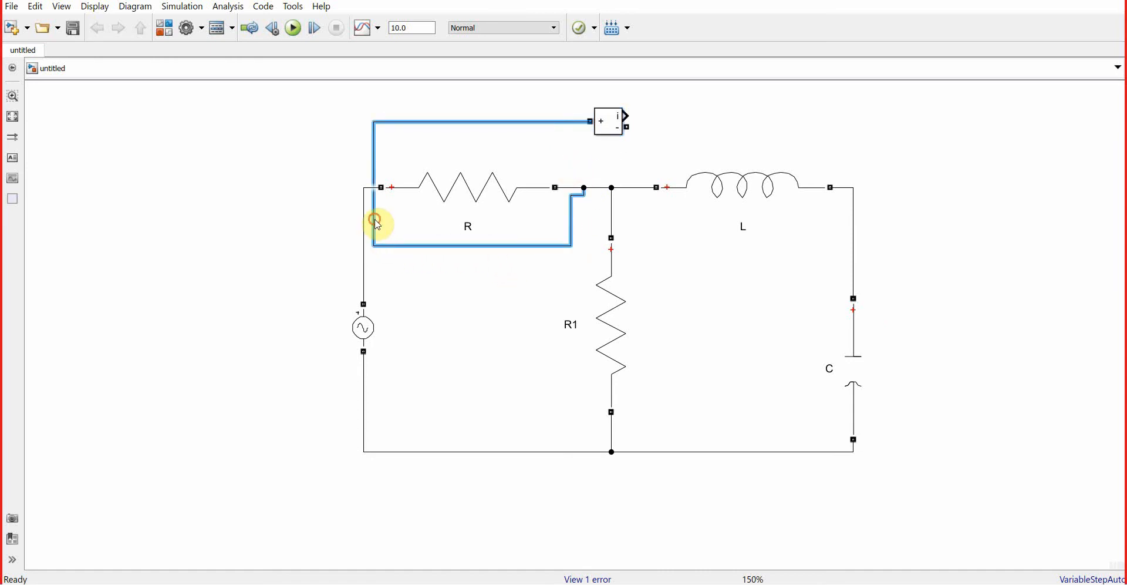
left_click_drag(378, 225, 545, 175)
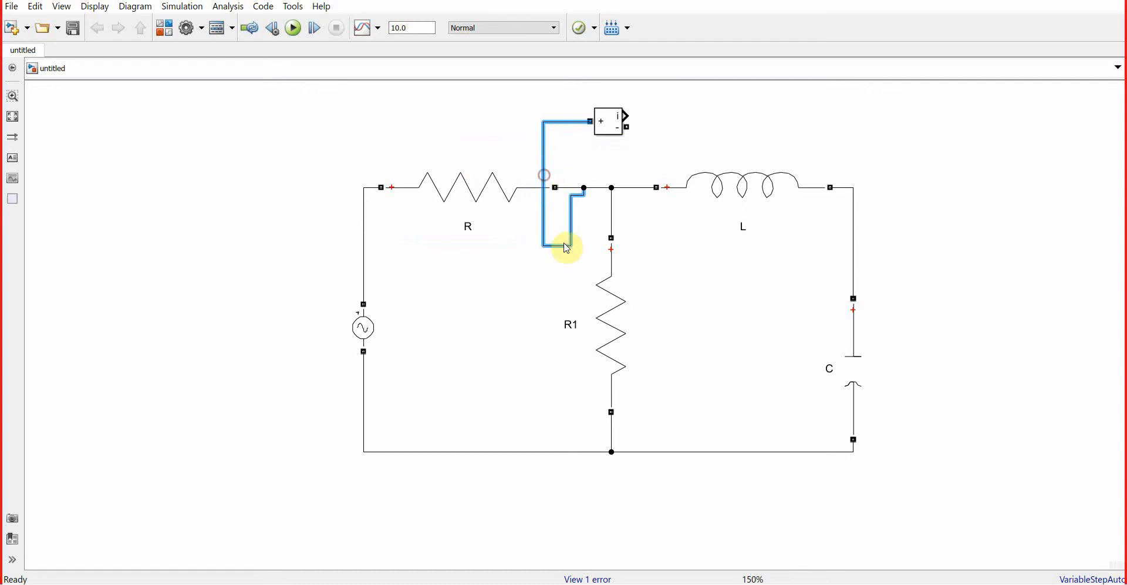
left_click_drag(560, 247, 578, 162)
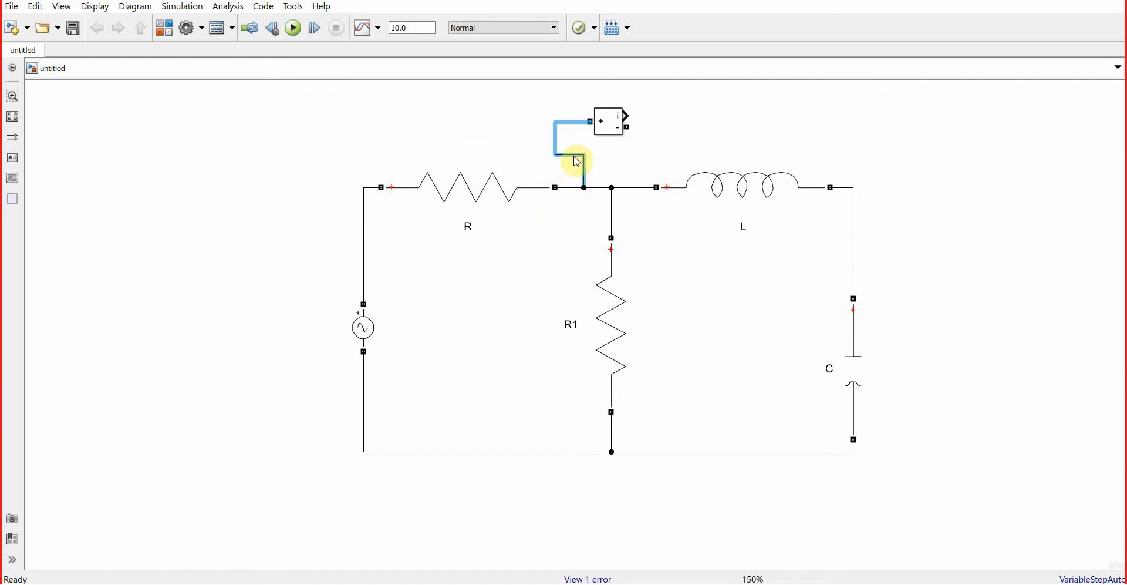
left_click(475, 118)
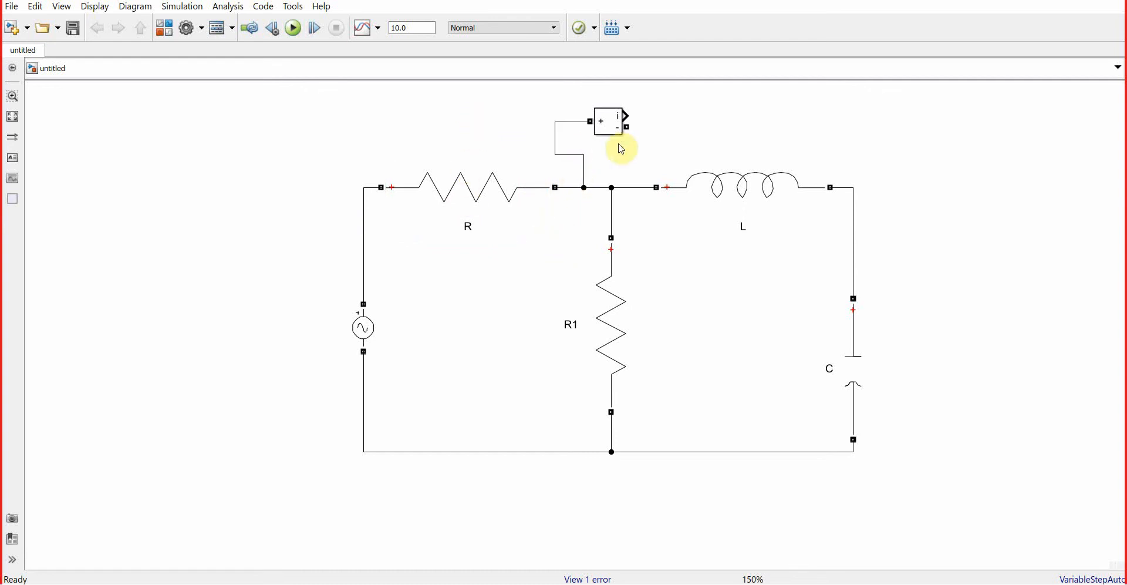
left_click(605, 124)
left_click(587, 186)
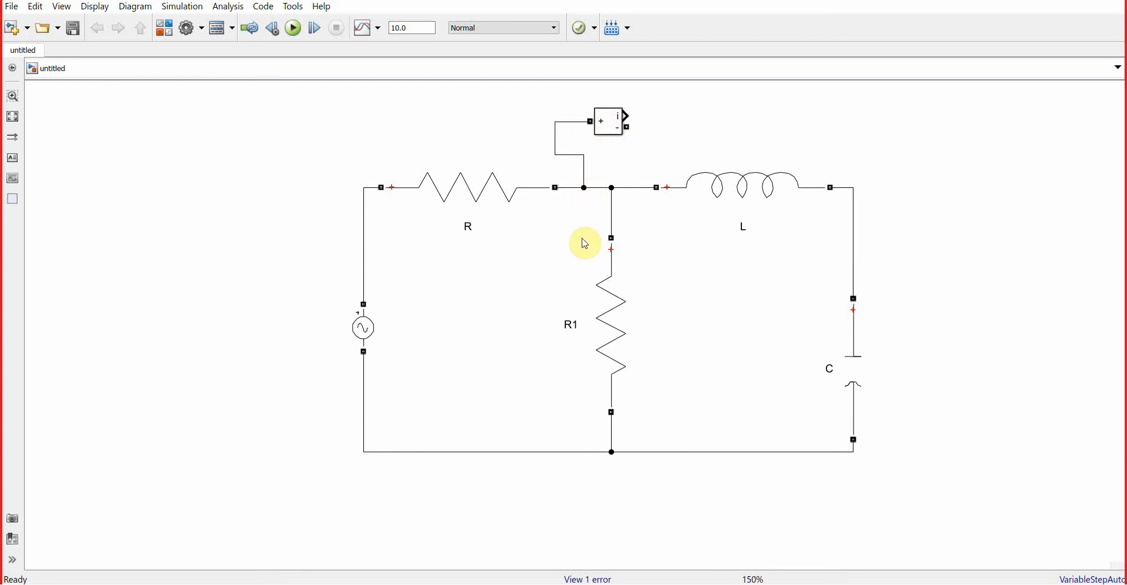
left_click(608, 136)
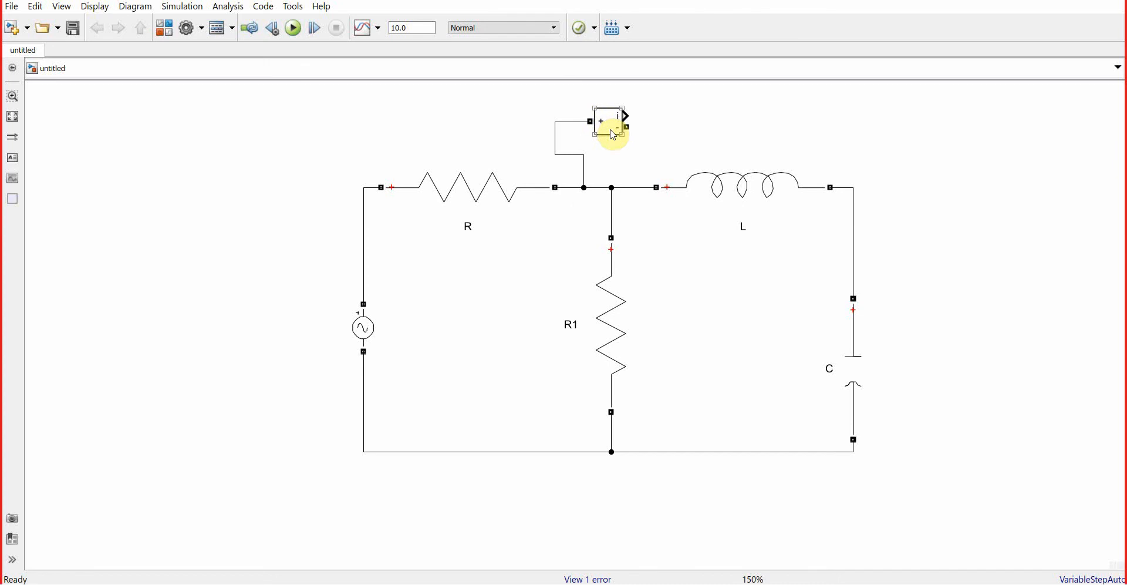
left_click_drag(609, 126, 678, 135)
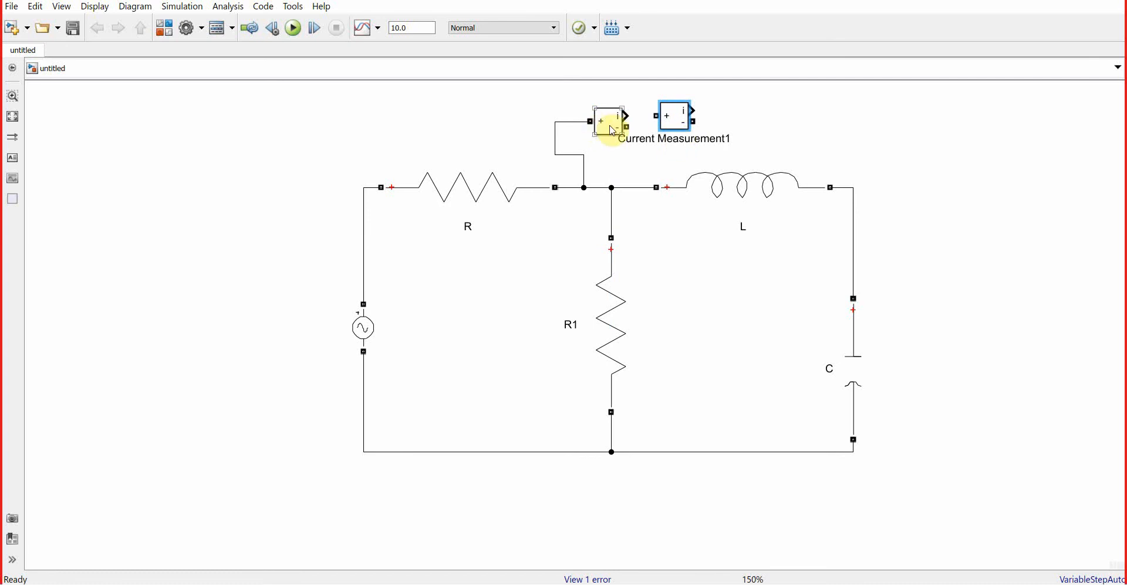
key("Delete")
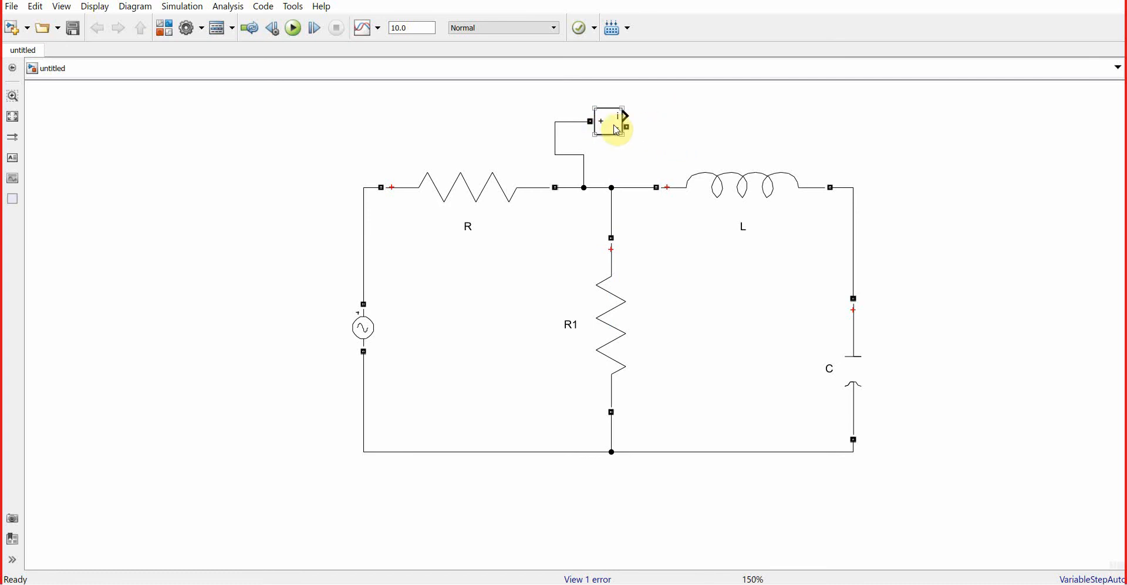
- Rename the current measurement block as Is
left_click(609, 126)
left_click(619, 145)
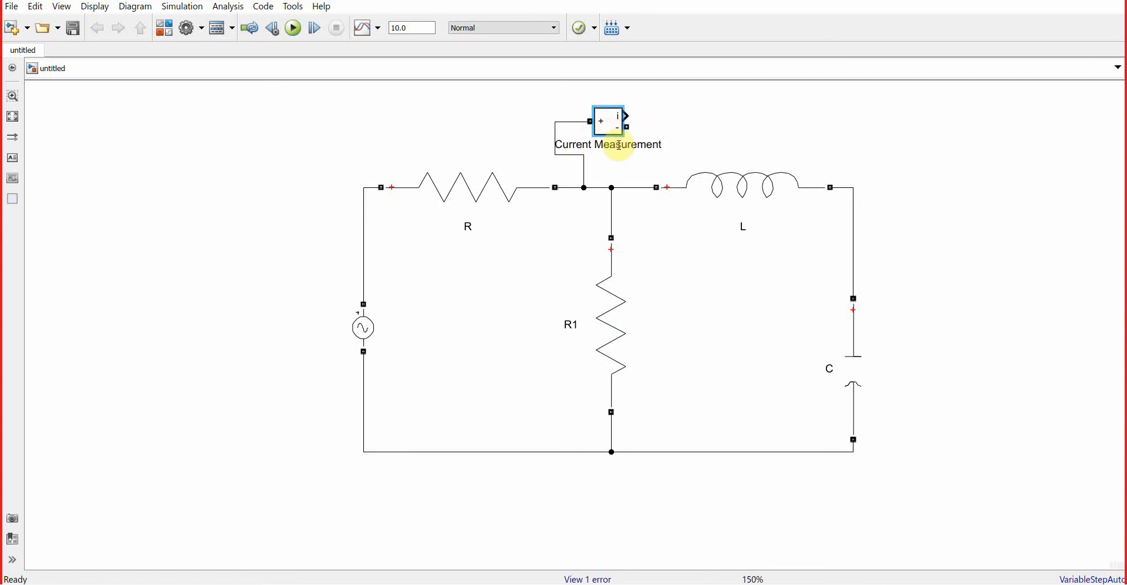
key("BackSpace")
key("BackSpace")
key("BackSpace")
key("BackSpace")
key("BackSpace")
key("BackSpace")
key("BackSpace")
key("BackSpace")
key("BackSpace")
key("BackSpace")
key("BackSpace")
key("BackSpace")
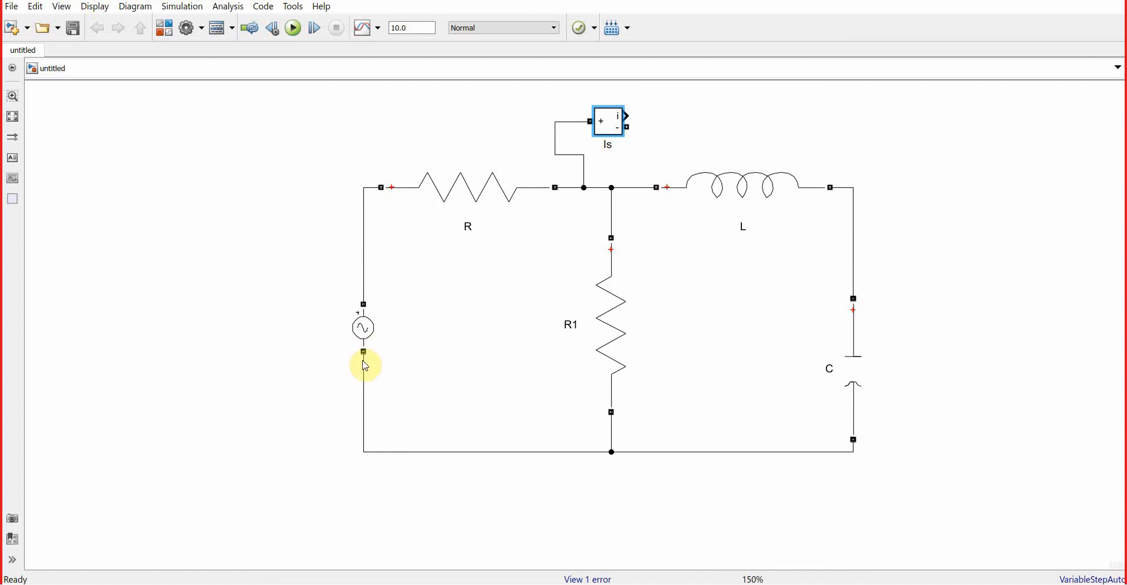
left_click(651, 136)
- Copy the Is block beside itself as I1 and wire its plus terminal to the branch just above resistor R1
left_click_drag(608, 127, 681, 136)
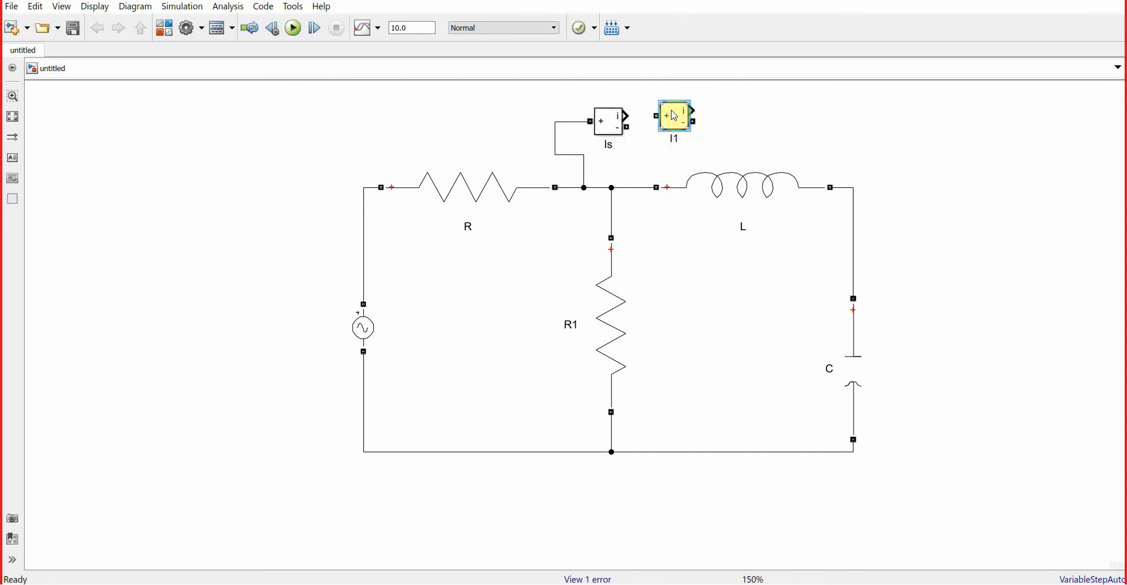
left_click(725, 144)
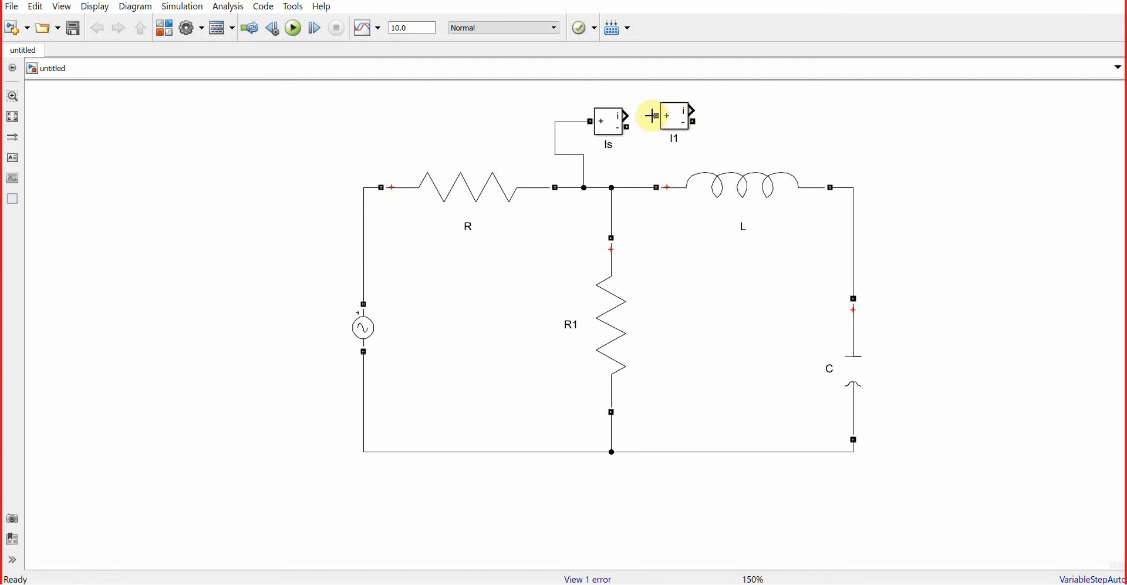
left_click_drag(656, 116, 615, 215)
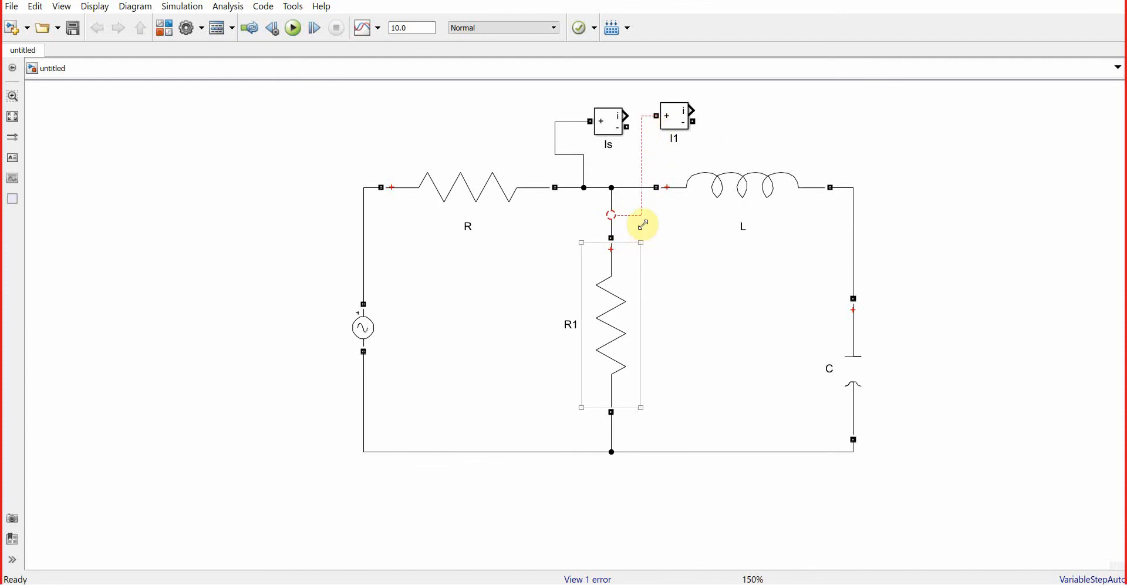
mouse_move(614, 218)
left_mouse_down()
mouse_move(624, 219)
mouse_move(613, 217)
left_mouse_up()
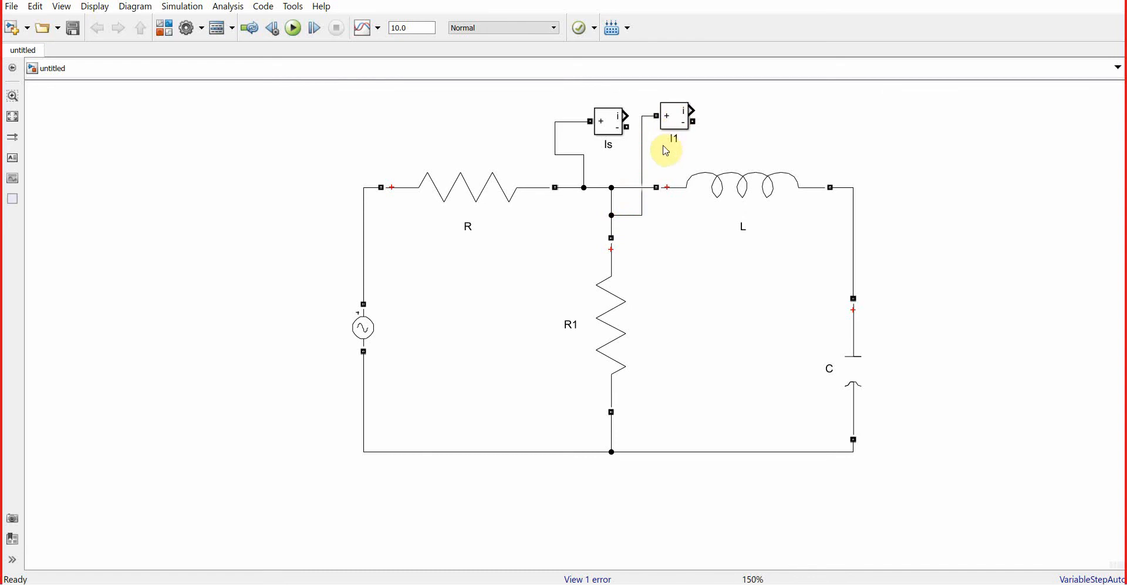
left_click(679, 199)
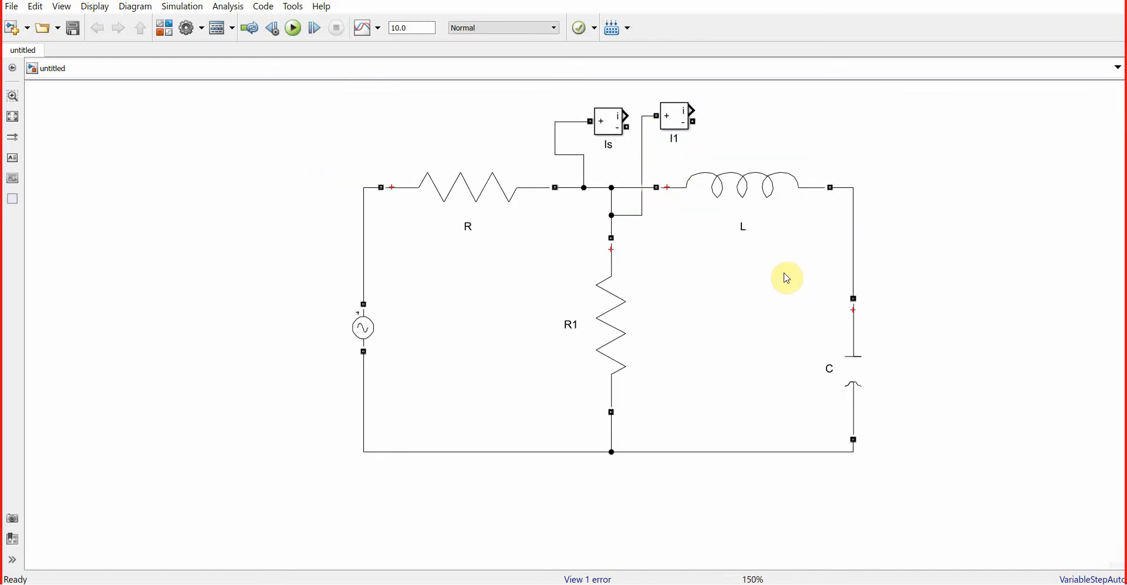
- Copy the I1 block beside itself as I2 and wire its plus terminal to the wire leading into inductor L
scroll(787, 279, "down", 1)
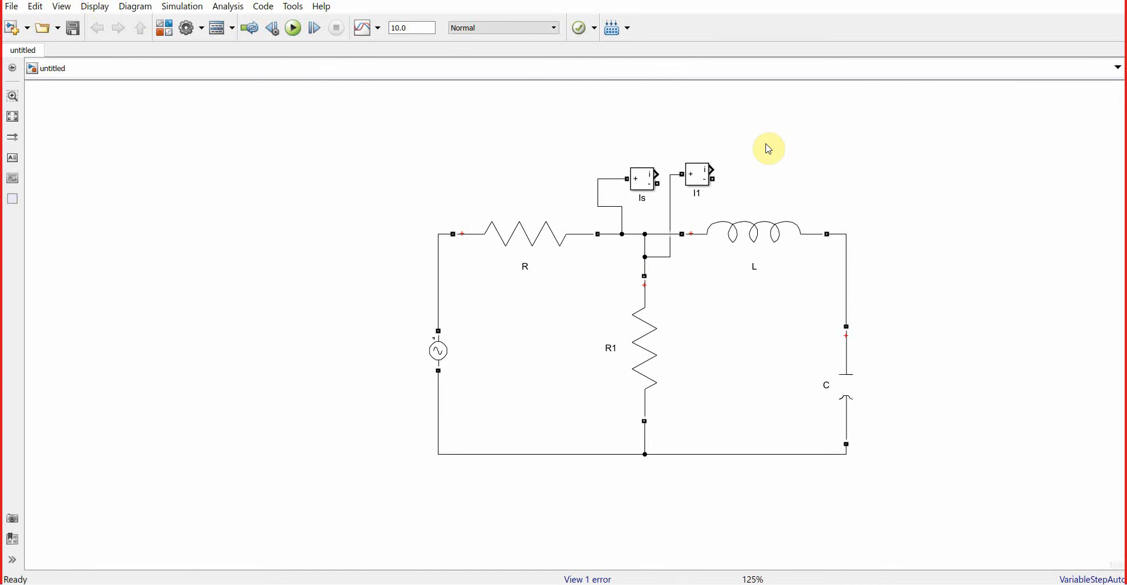
mouse_move(699, 176)
left_mouse_down()
mouse_move(698, 123)
mouse_move(757, 177)
mouse_move(660, 153)
mouse_move(567, 180)
mouse_move(772, 165)
mouse_move(663, 222)
mouse_move(662, 234)
left_mouse_up()
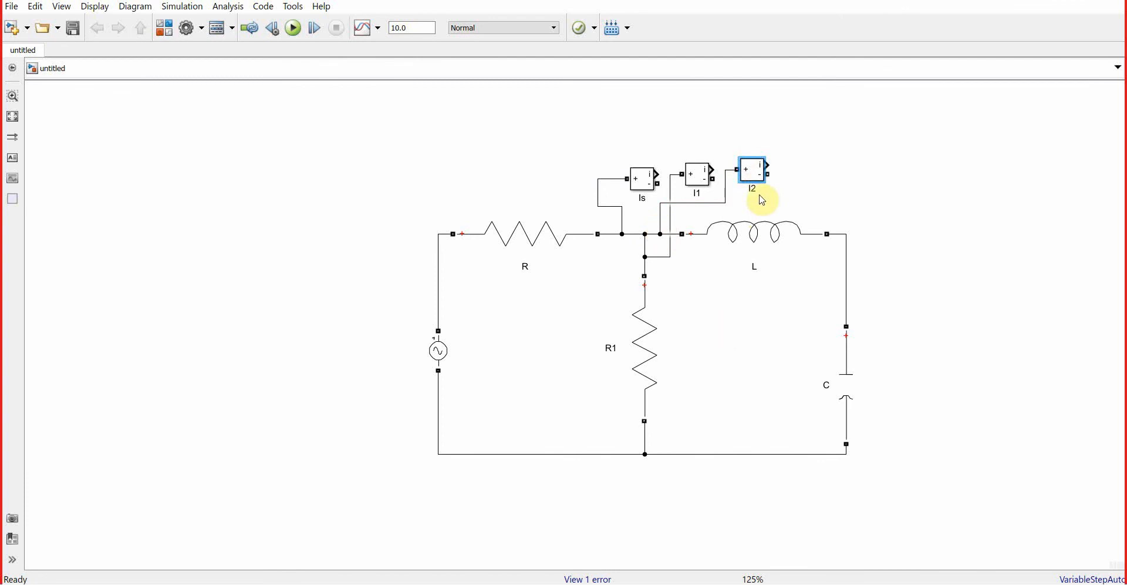
left_click(834, 189)
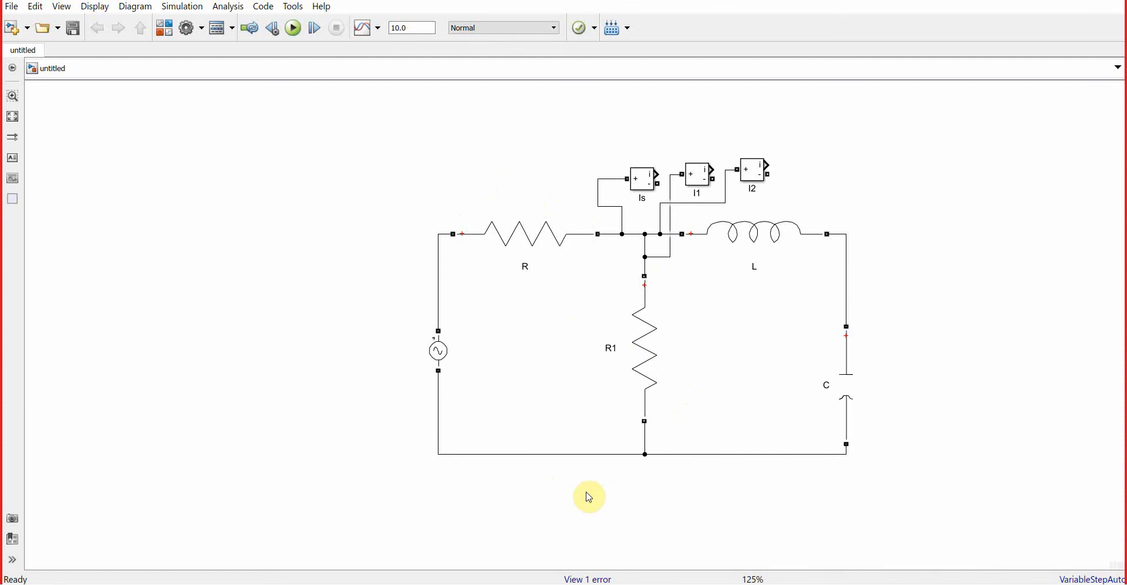
- Set the resistance of resistor R1 to 15 ohms
double_click(649, 342)
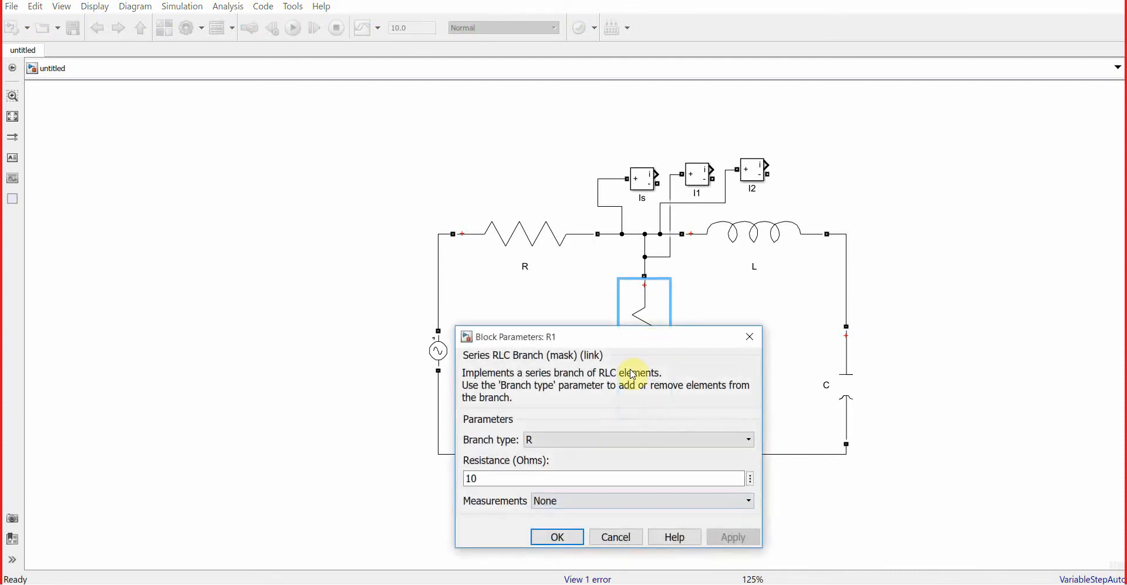
double_click(485, 479)
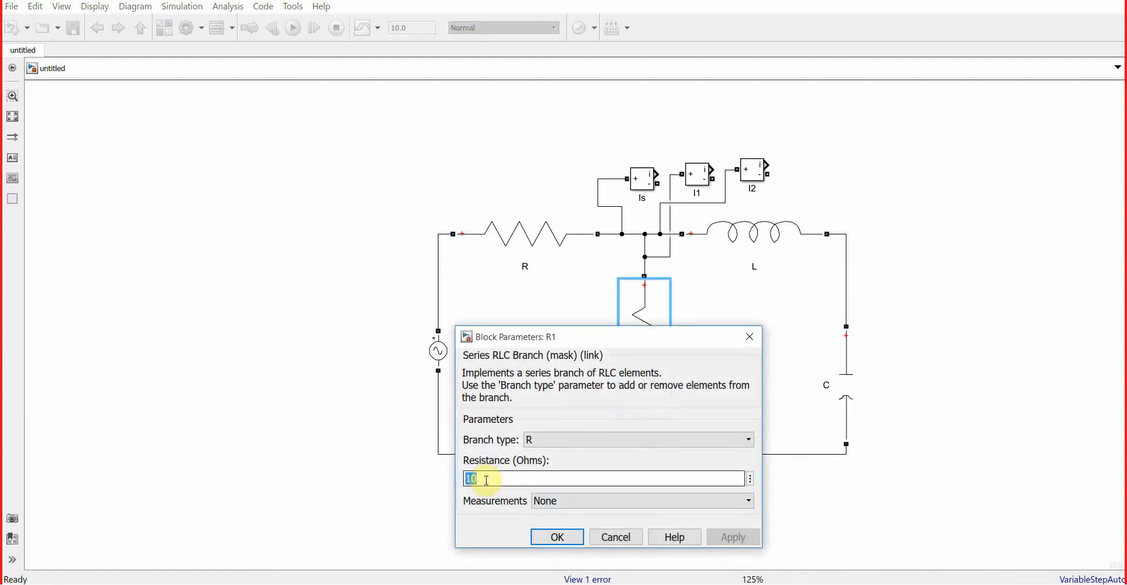
type("15")
left_click(557, 536)
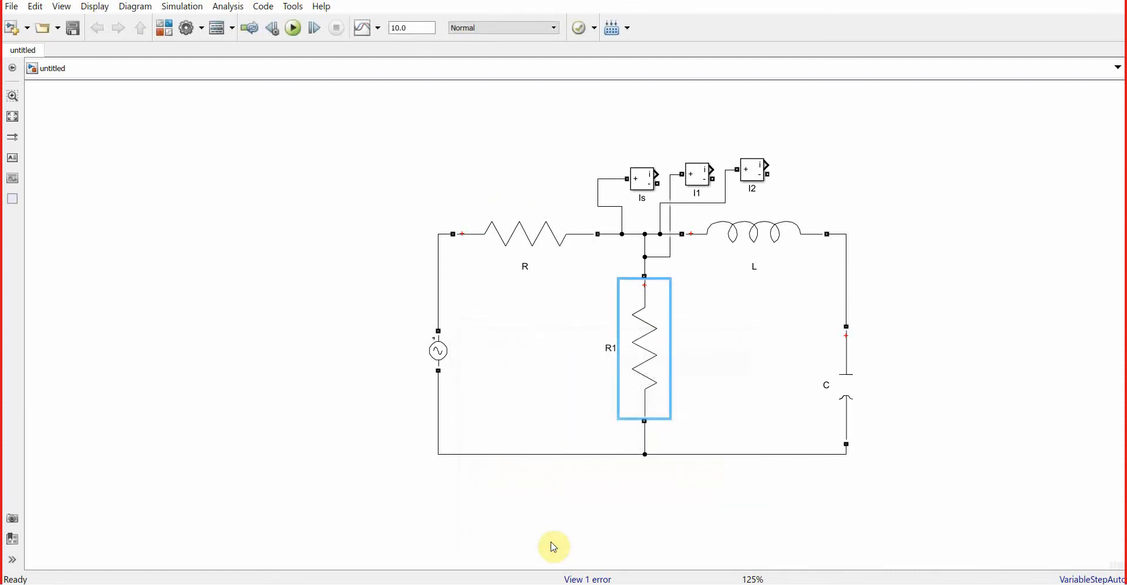
- Try to rename the series resistor R as R1
left_click(526, 269)
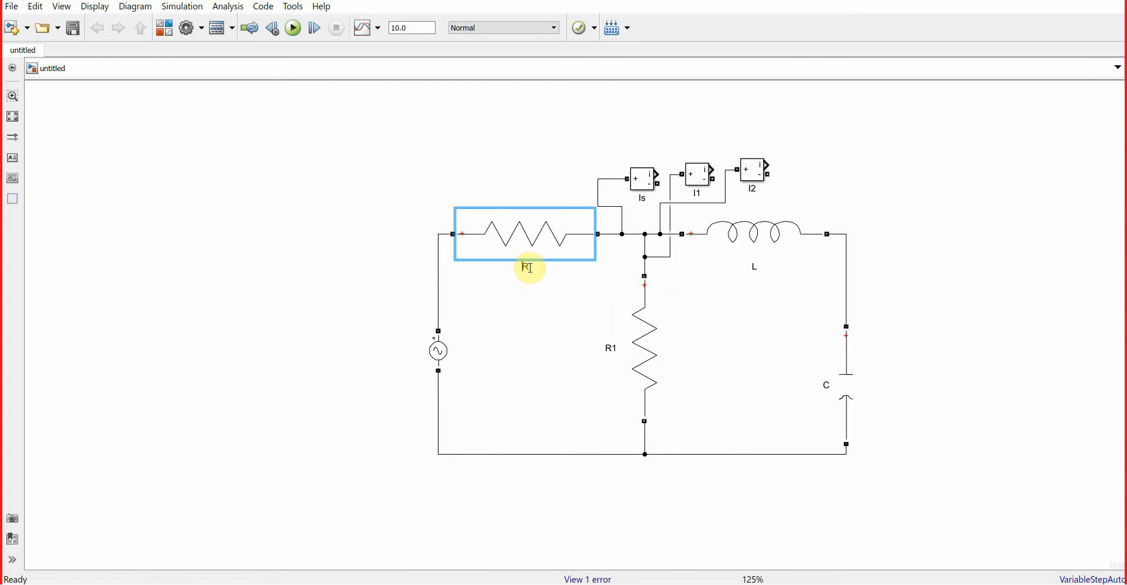
left_click(609, 347)
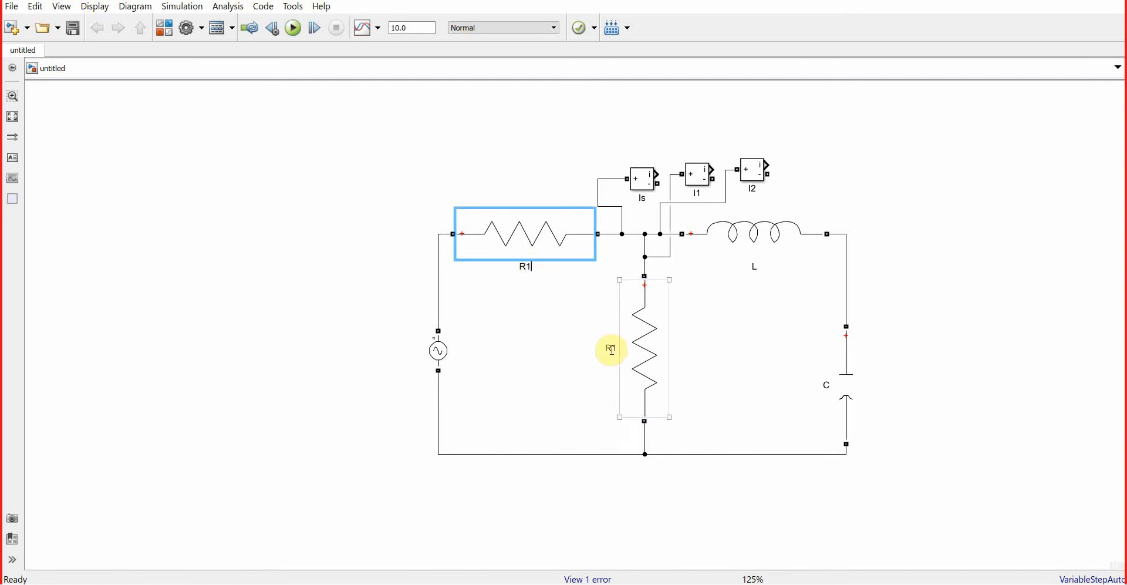
left_click(565, 304)
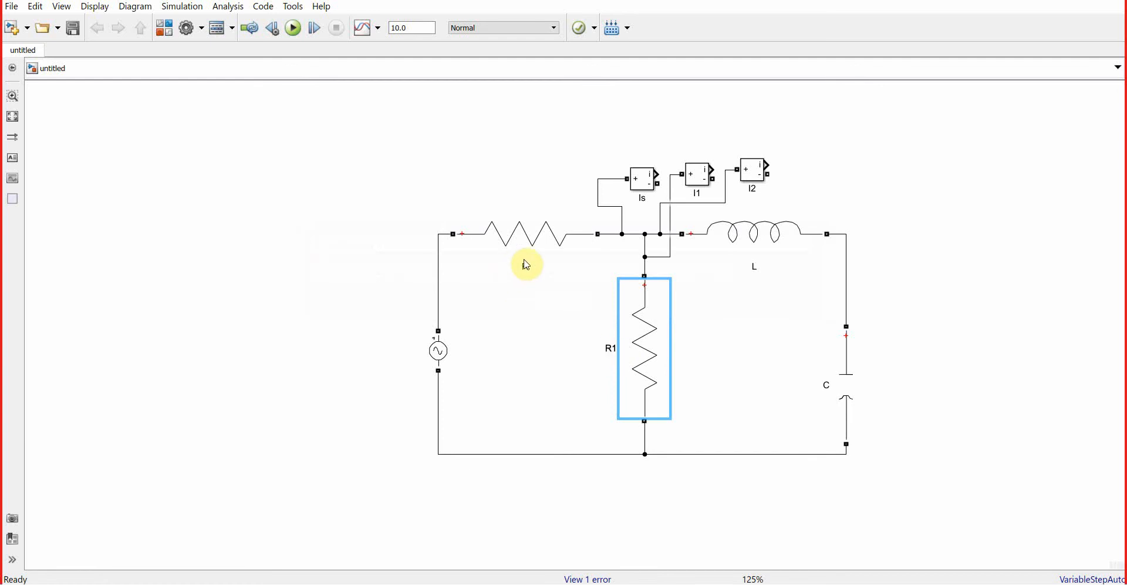
left_click(361, 295)
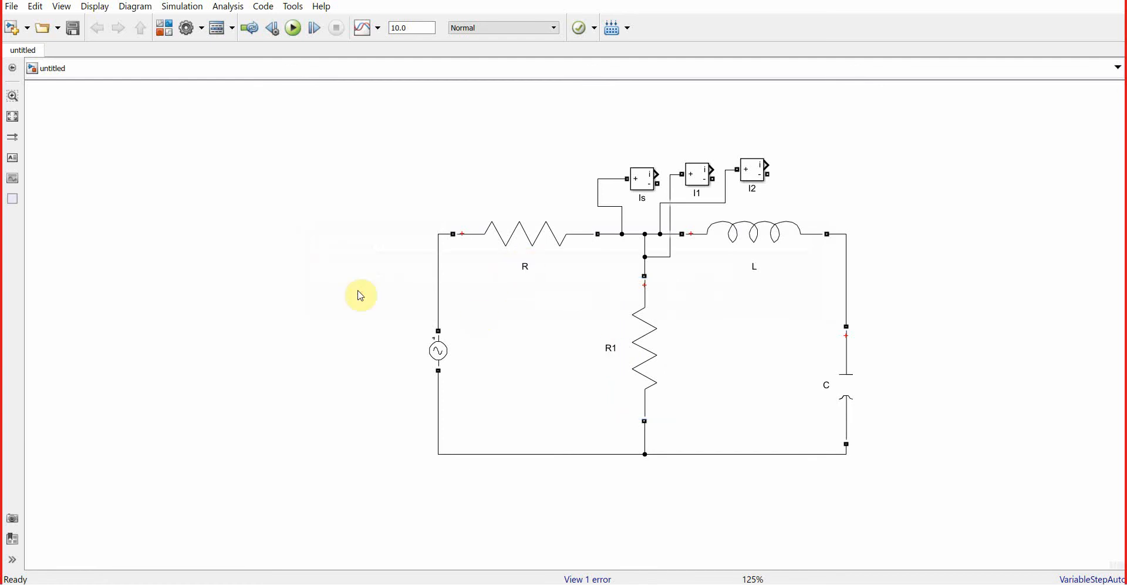
left_click(624, 371)
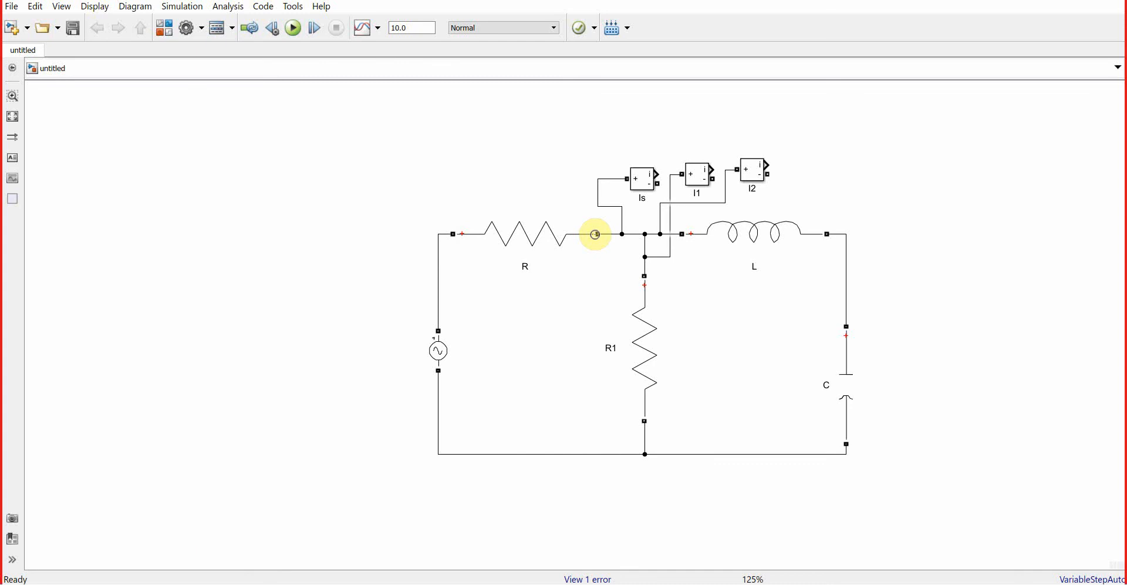
left_click(595, 235)
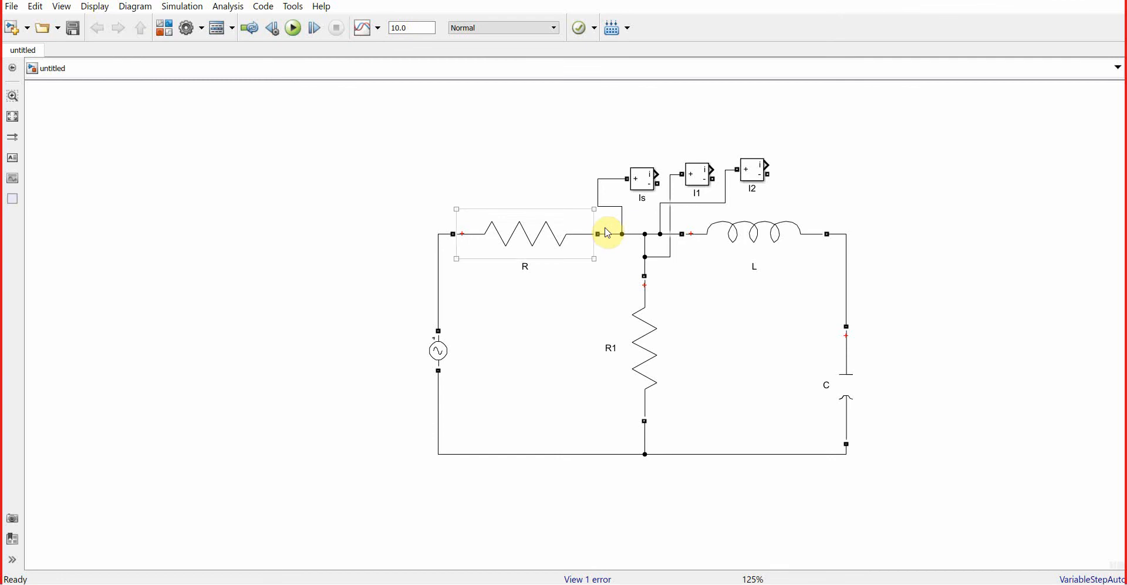
left_click(646, 180)
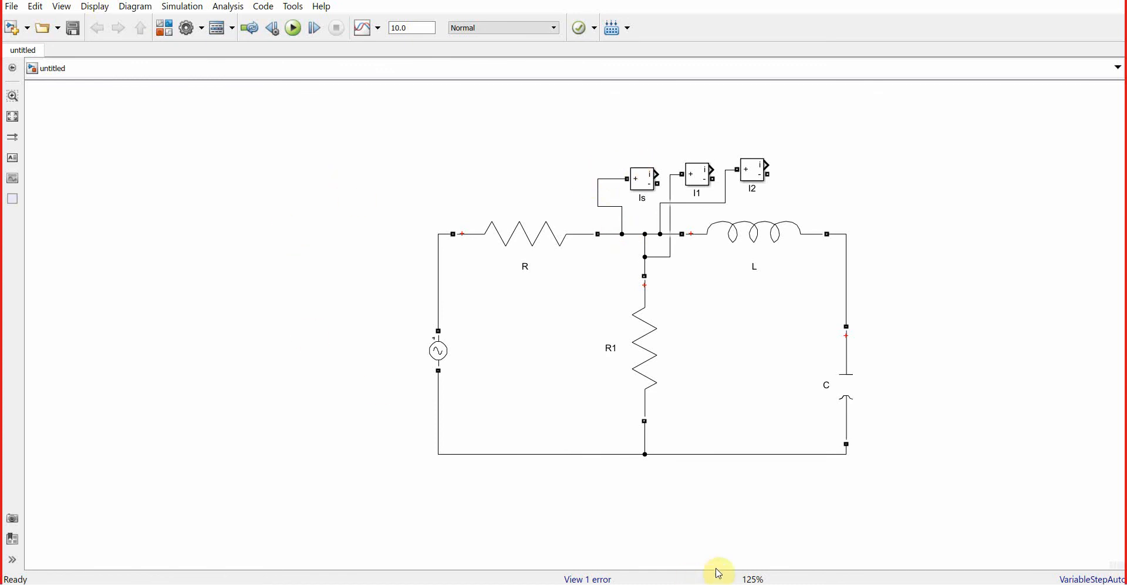
- Search the block library for "voltage measure" and add a Voltage Measurement block to the model above inductor L's output end
mouse_move(720, 582)
left_click(847, 564)
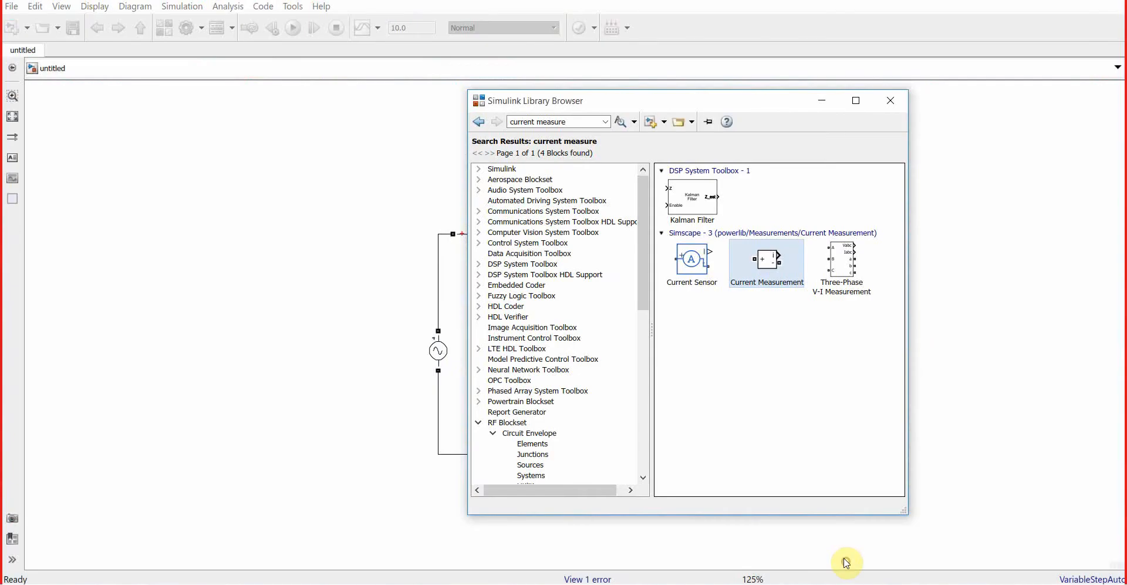
double_click(517, 121)
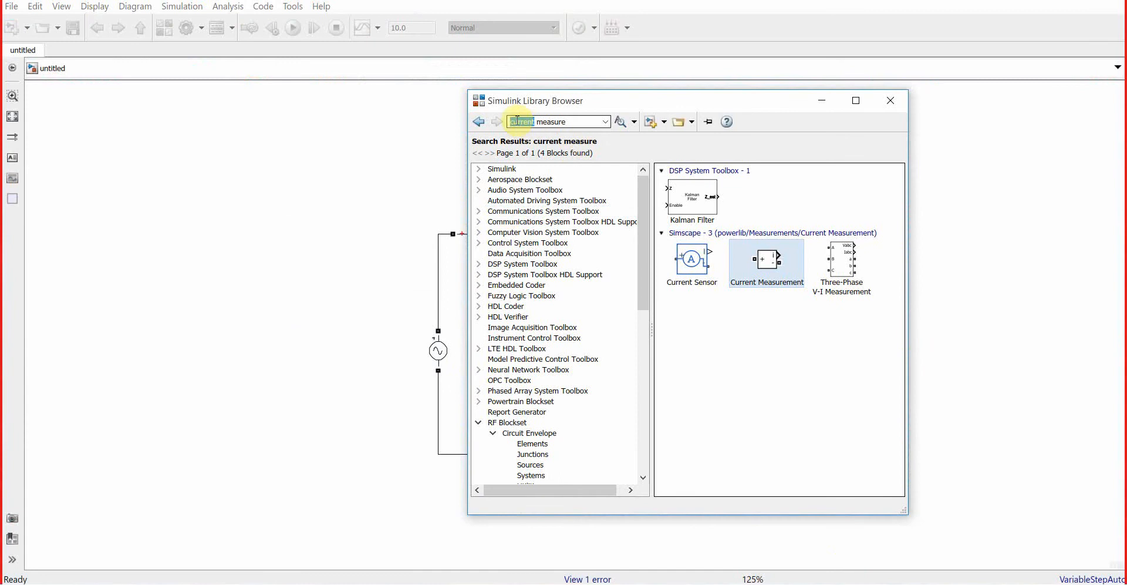
type("voltage")
key("Return")
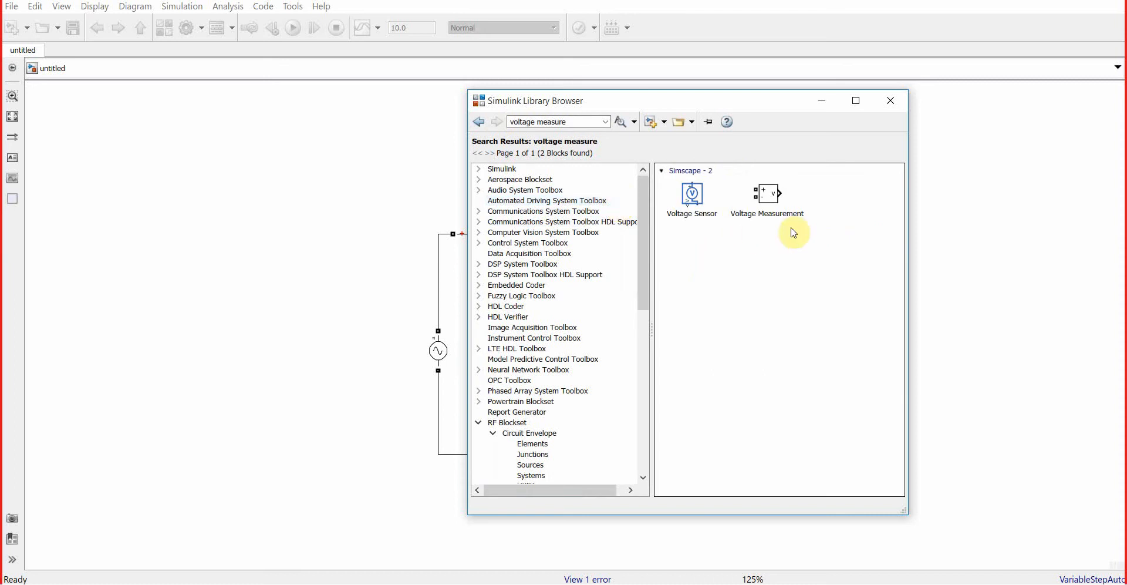
left_click(773, 206)
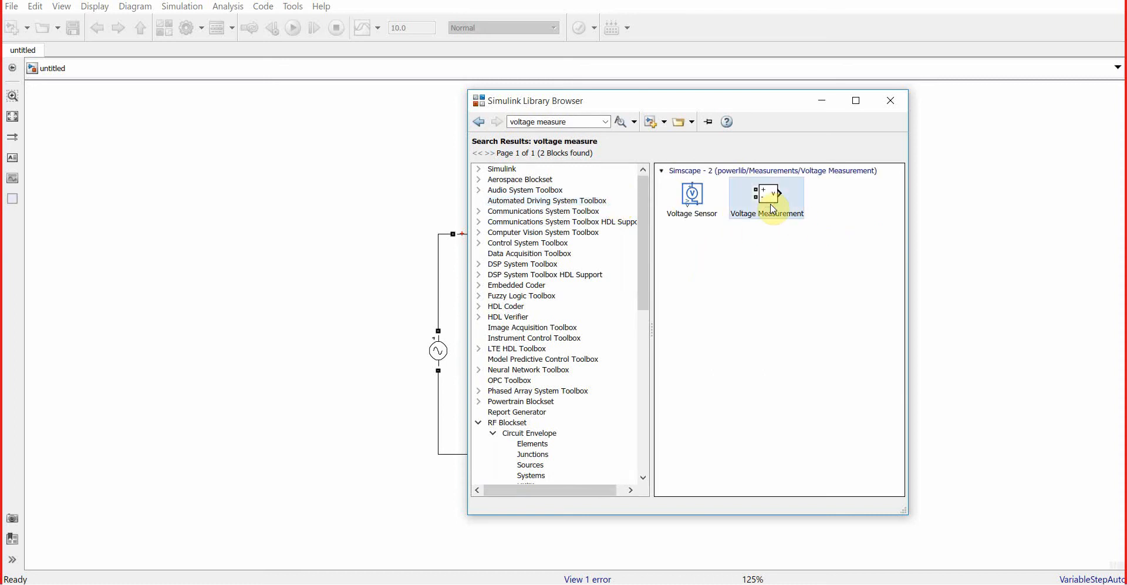
left_click_drag(773, 207, 847, 180)
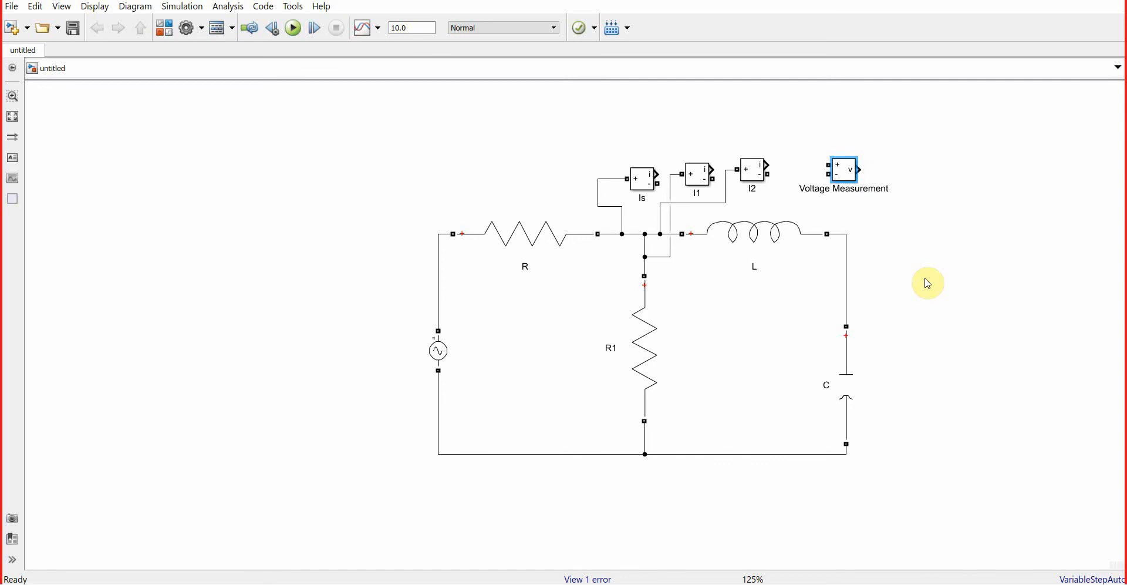
- Copy the Voltage Measurement block to the space above series resistor R and delete the original
left_click(846, 170)
left_click_drag(850, 175, 477, 166)
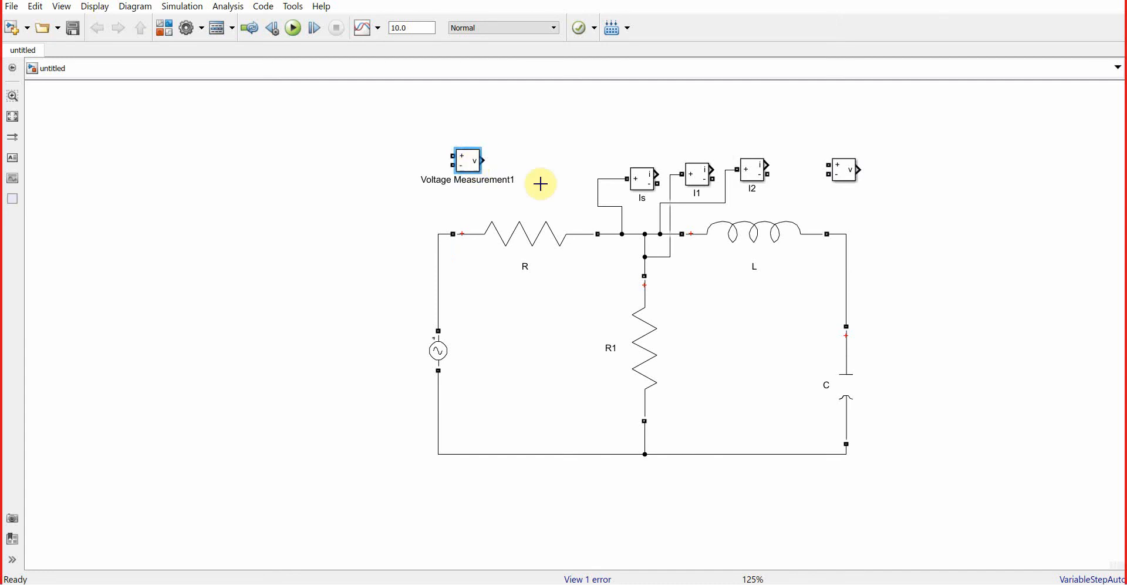
left_click_drag(851, 181, 593, 139)
key("Delete")
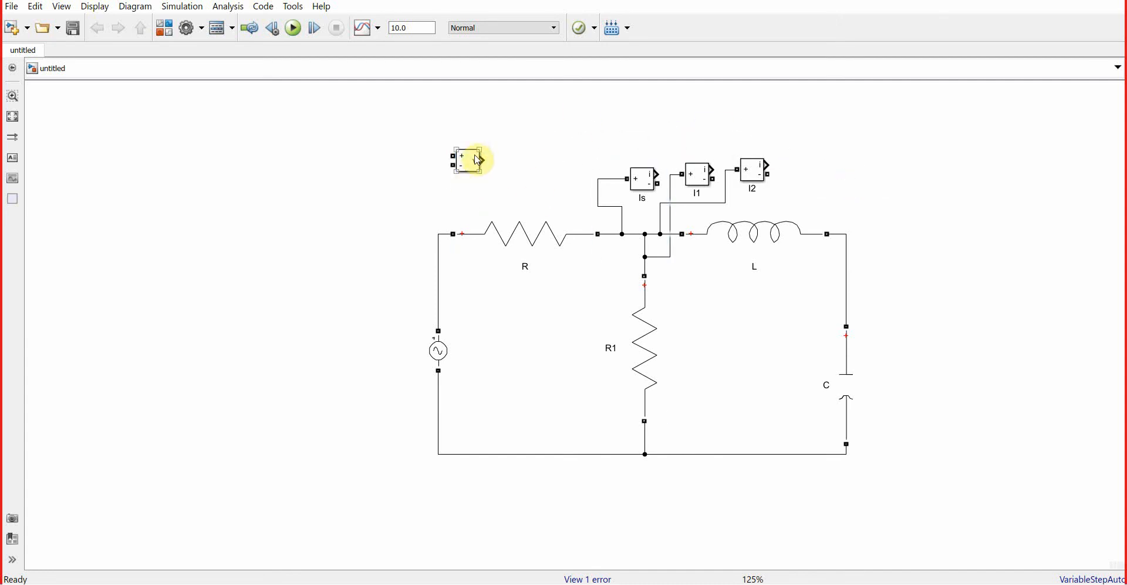
- Rename the voltage measurement block above resistor R as VR
left_click(472, 161)
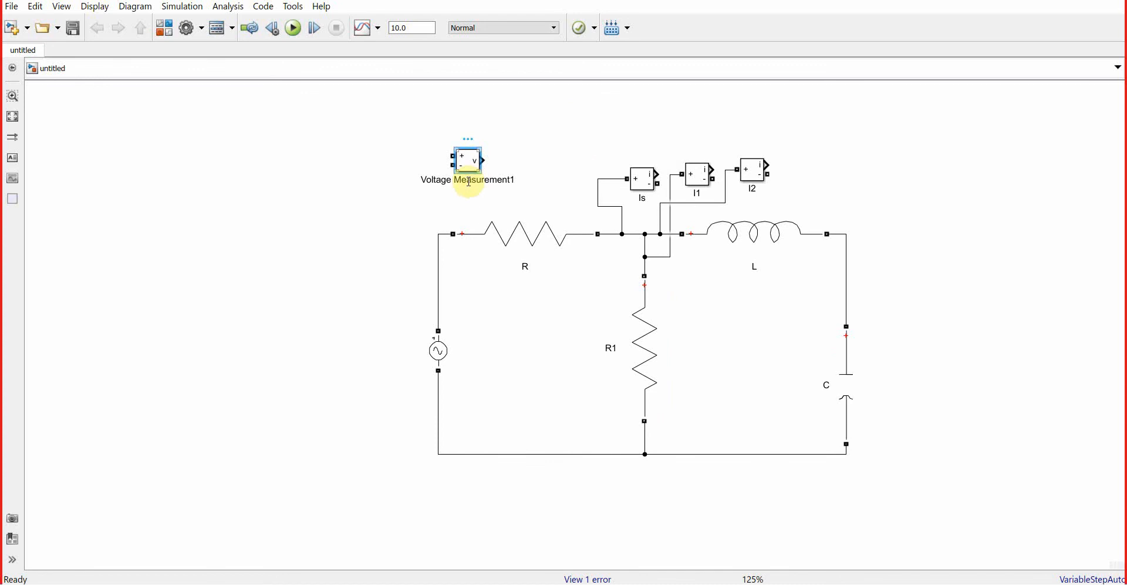
key("ctrl+Left")
key("ctrl+shift+Right")
key("ctrl+shift+Right")
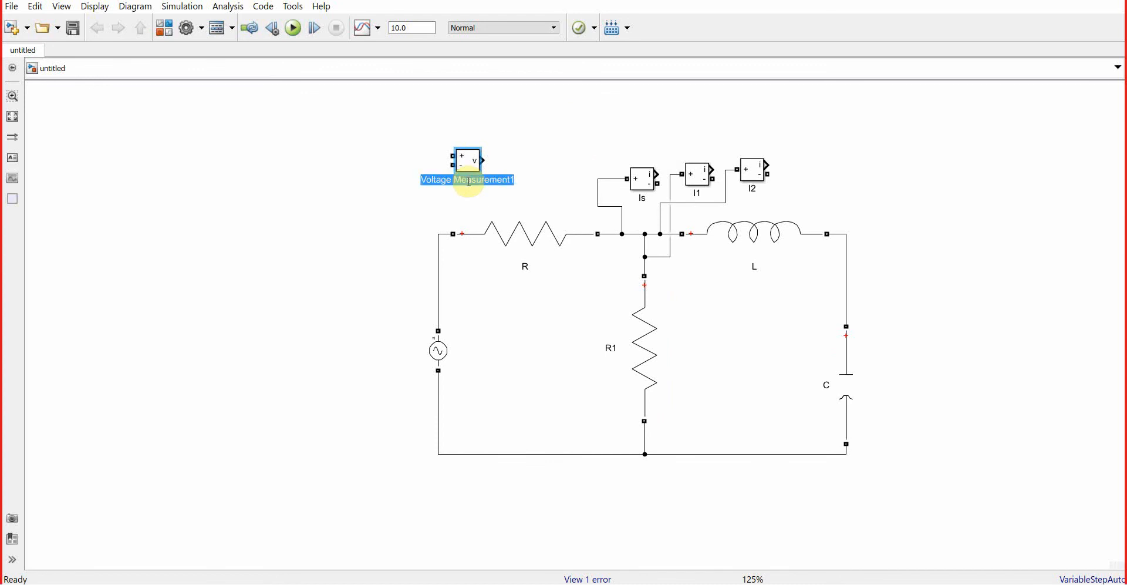
key("BackSpace")
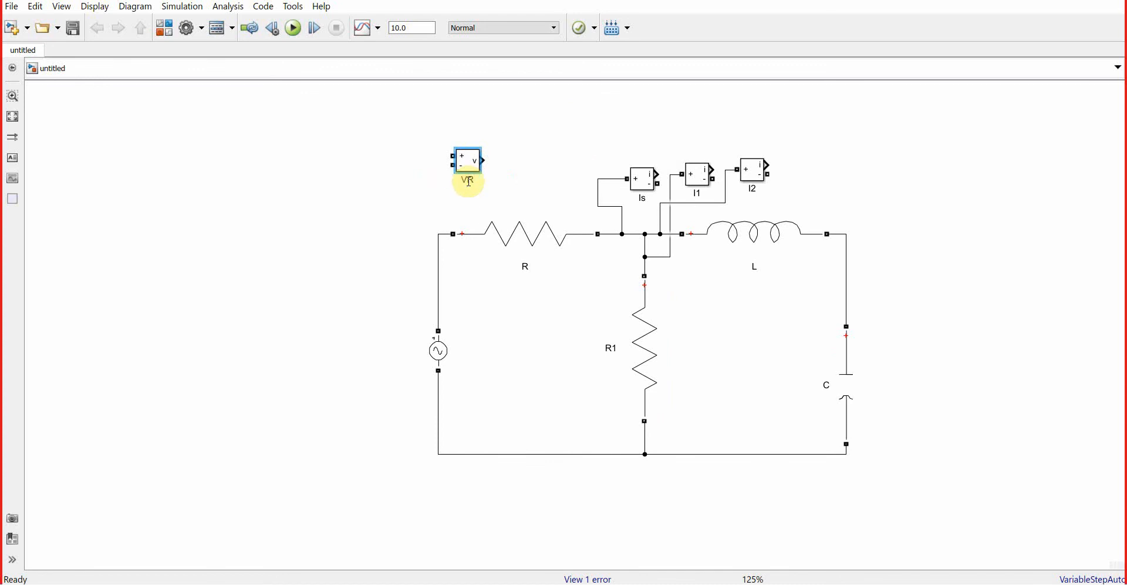
left_click(421, 192)
- Wire VR across series resistor R, with plus on the source side and minus on the junction side
left_click(473, 167)
mouse_move(473, 166)
left_mouse_down()
mouse_move(529, 176)
mouse_move(533, 204)
mouse_move(598, 241)
mouse_move(591, 232)
mouse_move(608, 235)
left_mouse_up()
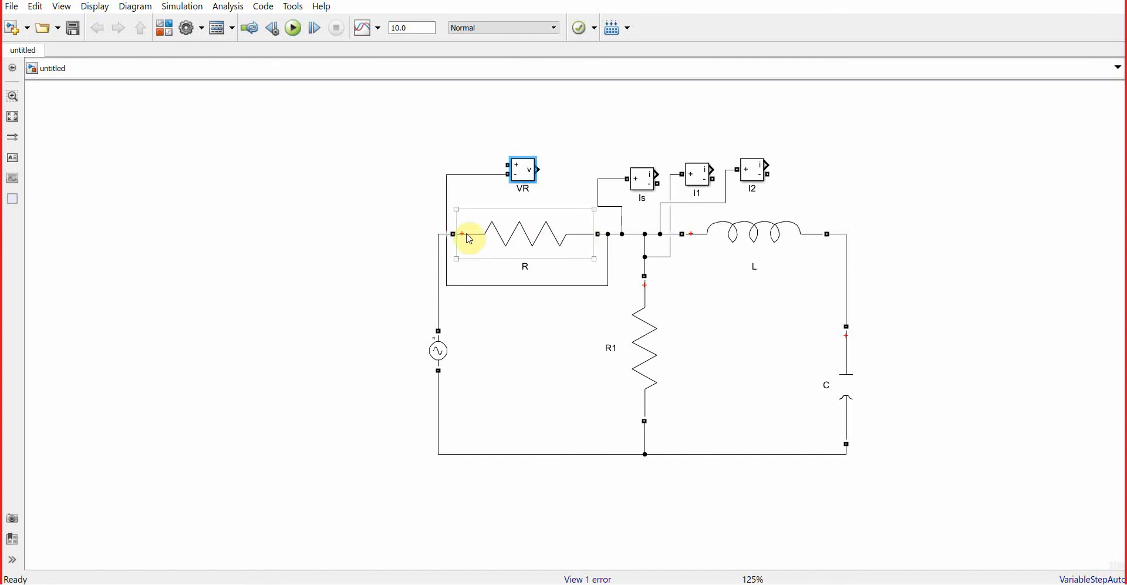
left_click_drag(447, 219, 580, 237)
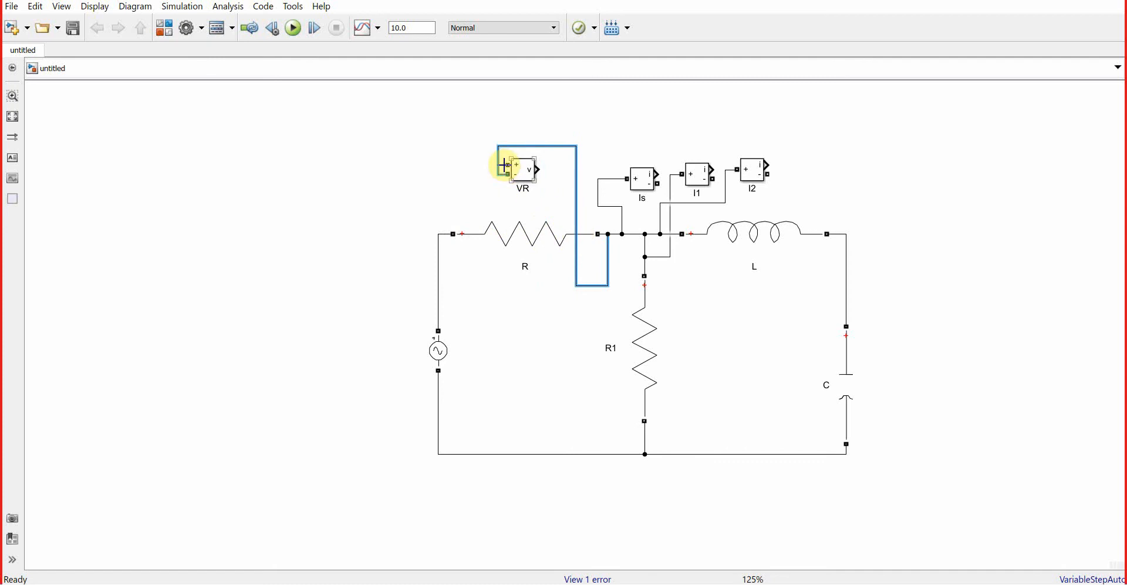
mouse_move(504, 165)
left_mouse_down()
mouse_move(468, 176)
mouse_move(443, 232)
left_mouse_up()
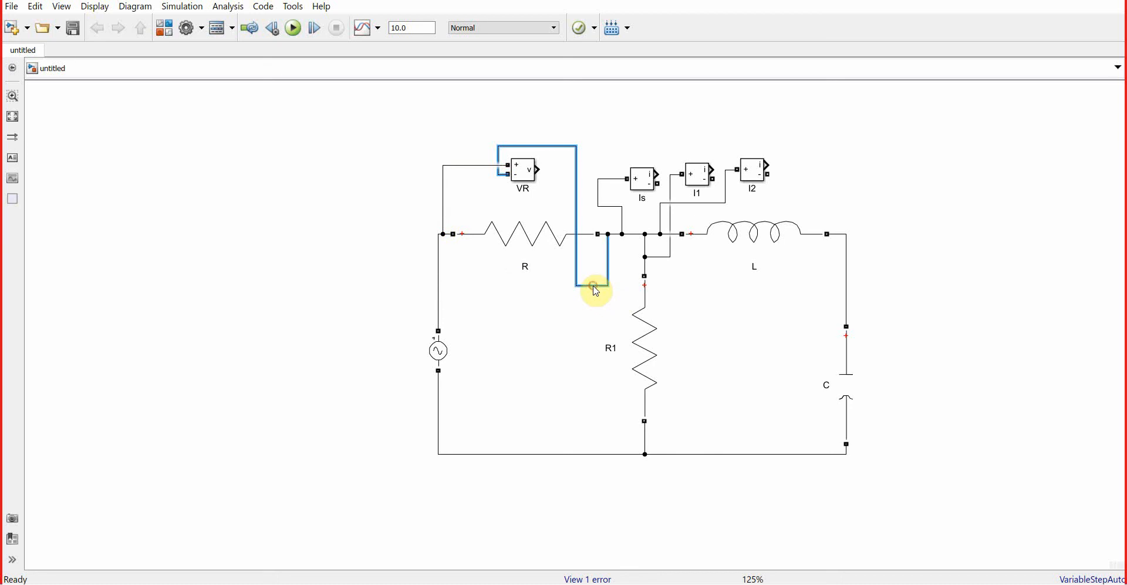
- Reroute VR's minus wire to run between VR and resistor R, and straighten the Is wire down to the main line
left_click_drag(596, 289, 599, 150)
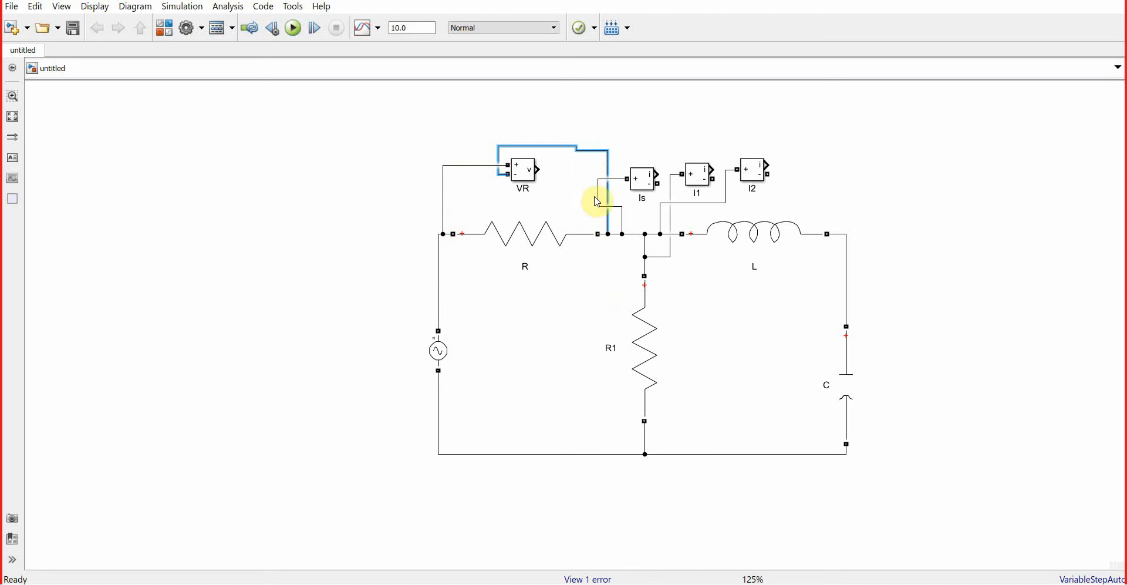
left_click_drag(600, 201, 623, 209)
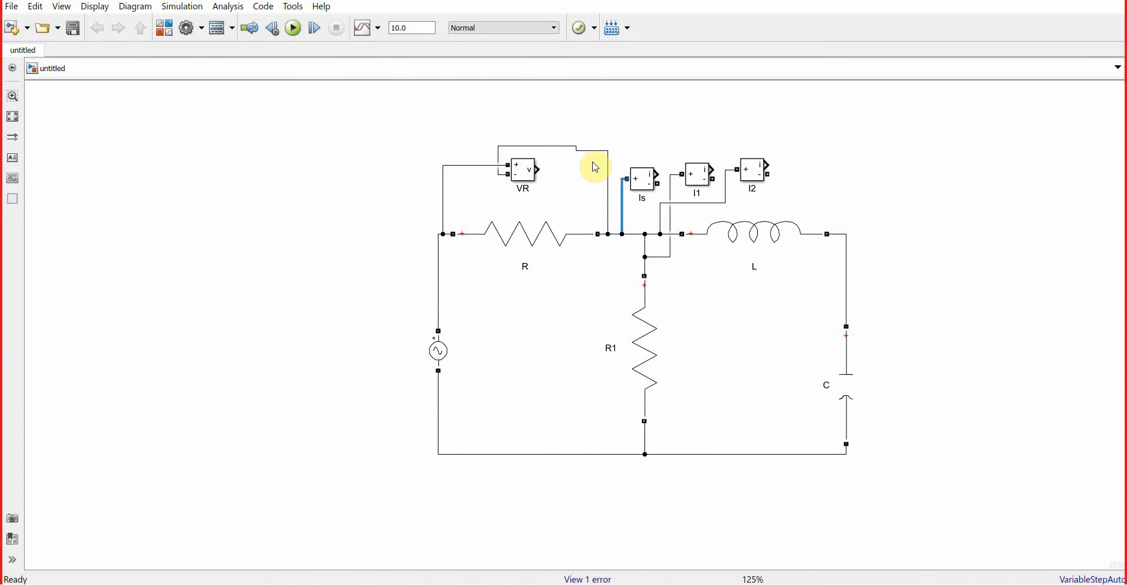
left_click_drag(587, 154, 584, 190)
left_click_drag(559, 152, 549, 210)
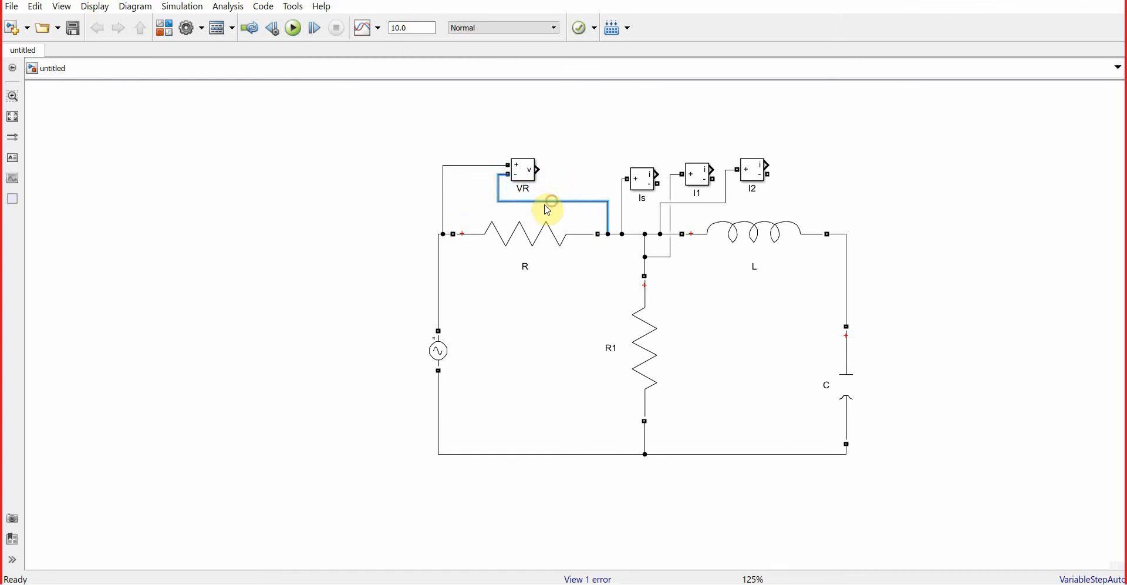
left_click(373, 245)
left_click(480, 245)
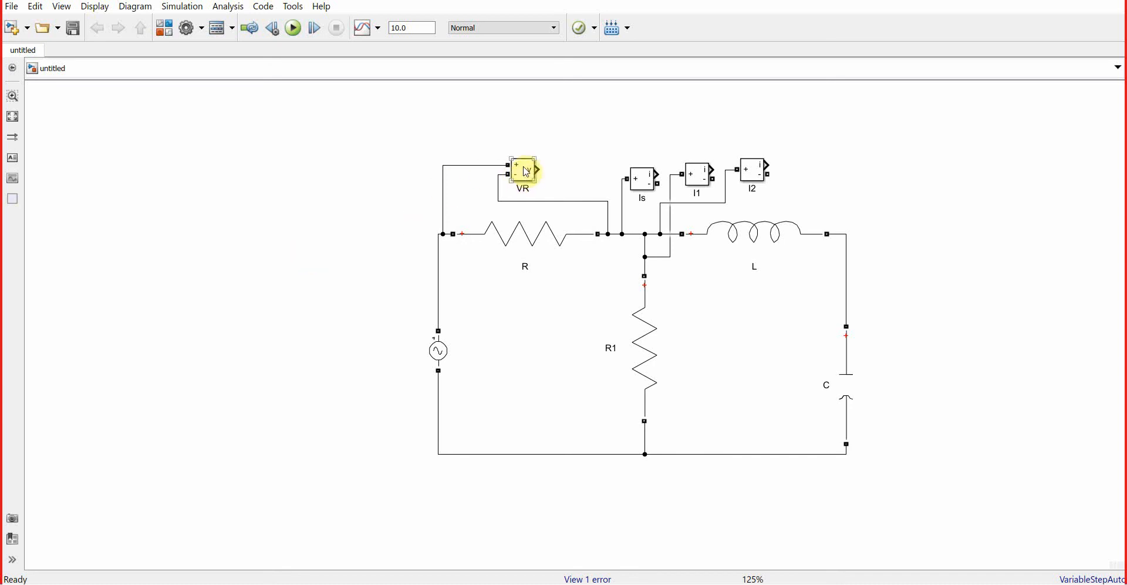
- Copy VR beside resistor R1 and wire its plus terminal above R1 and its minus terminal below R1
mouse_move(527, 172)
left_mouse_down()
mouse_move(594, 137)
mouse_move(699, 360)
mouse_move(730, 352)
mouse_move(645, 267)
left_mouse_up()
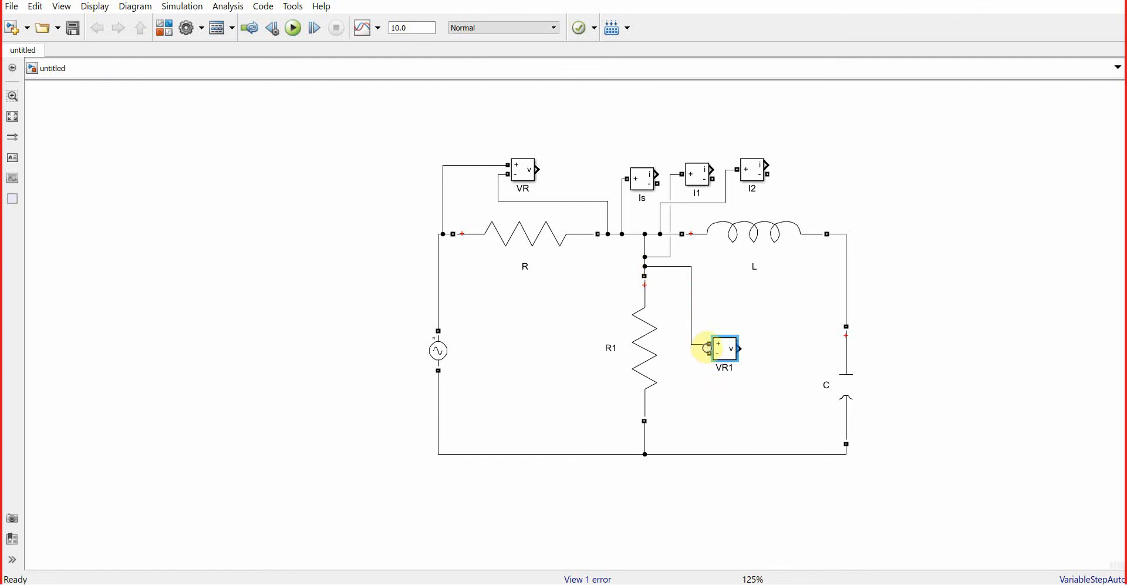
left_click_drag(710, 353, 644, 443)
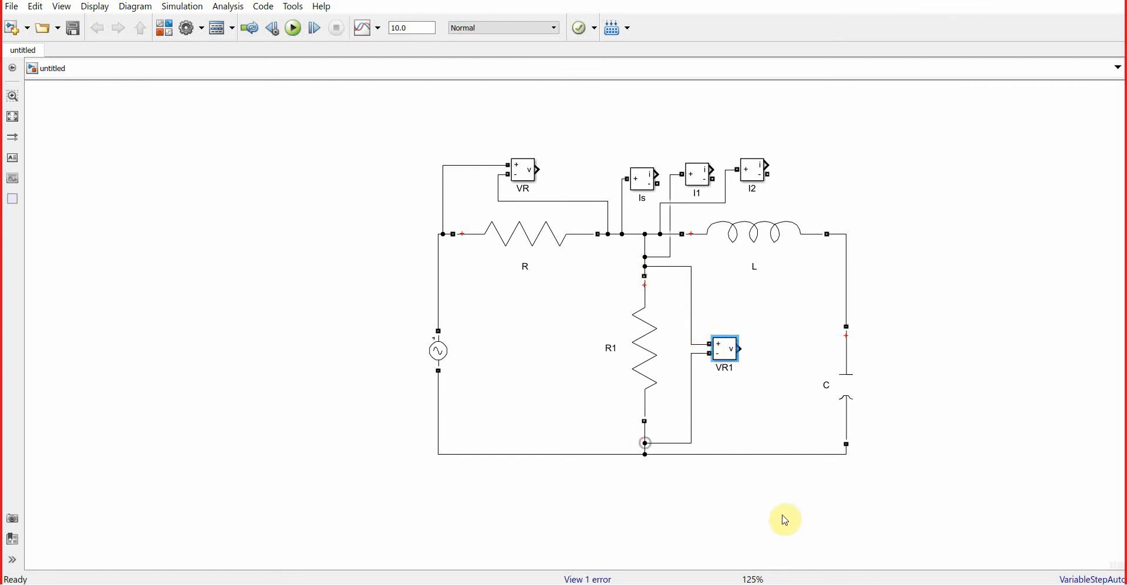
left_click(740, 513)
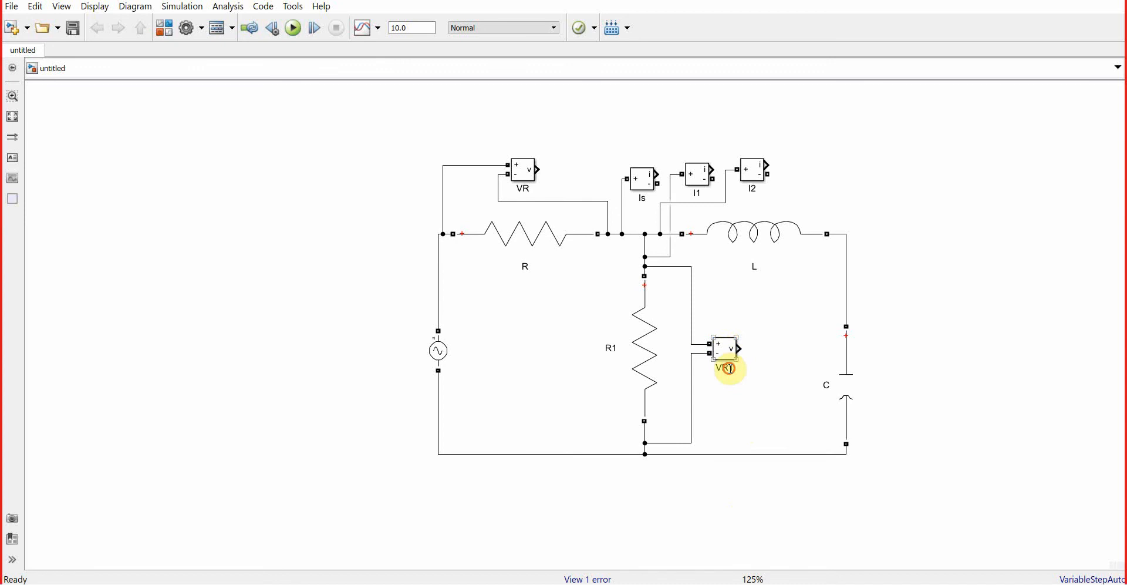
- Rename the voltage measurement block beside resistor R1 as VR2
left_click(731, 369)
key("BackSpace")
type("2")
left_click(811, 501)
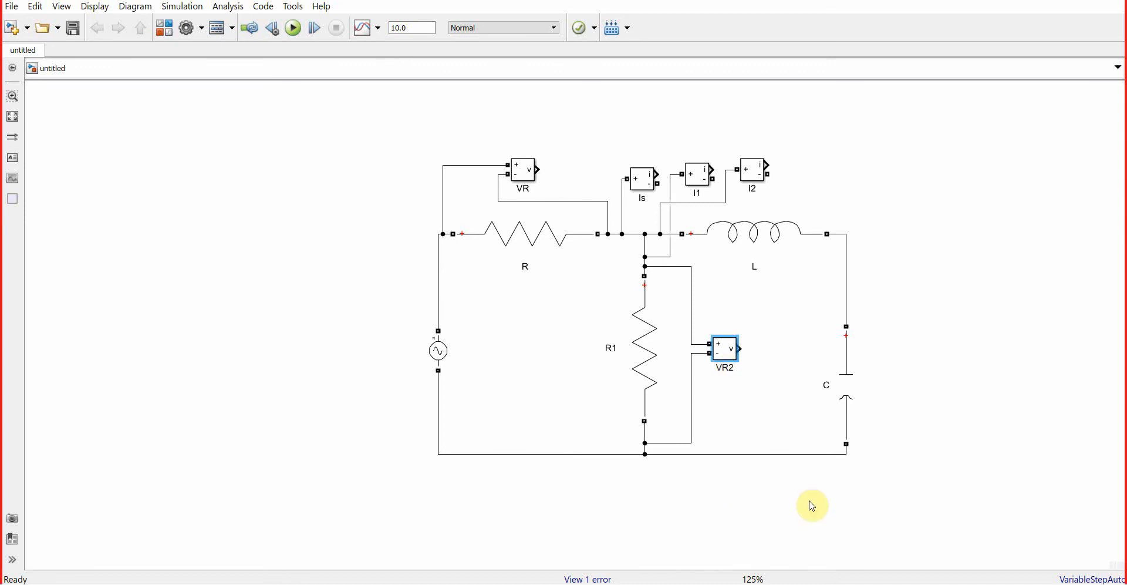
- Copy VR2 beside capacitor C and wire its plus terminal above the capacitor and its minus terminal below it
left_click_drag(728, 353, 848, 306)
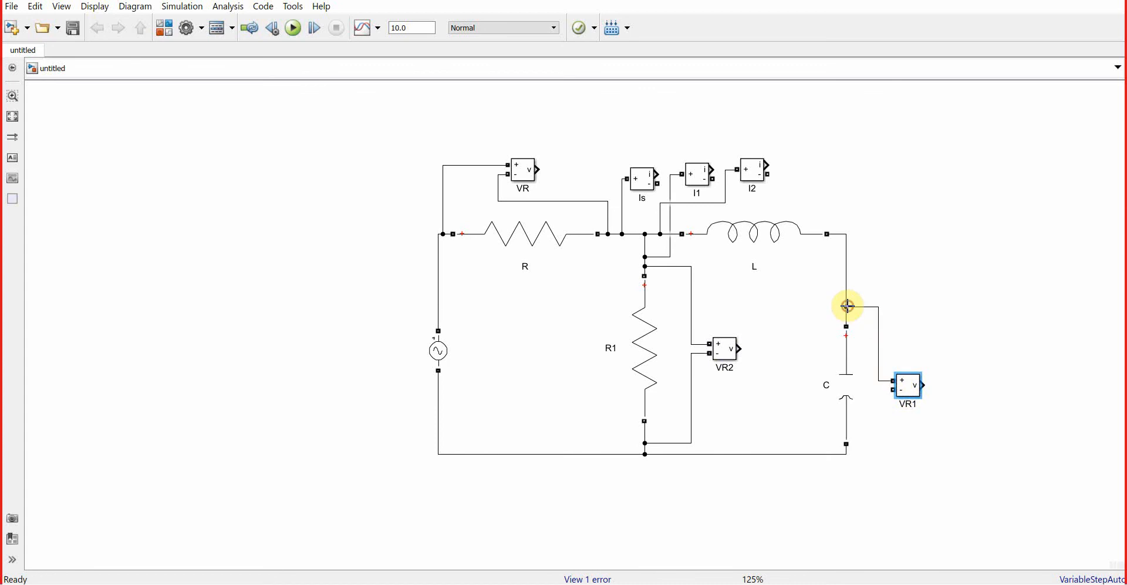
left_click_drag(893, 389, 847, 453)
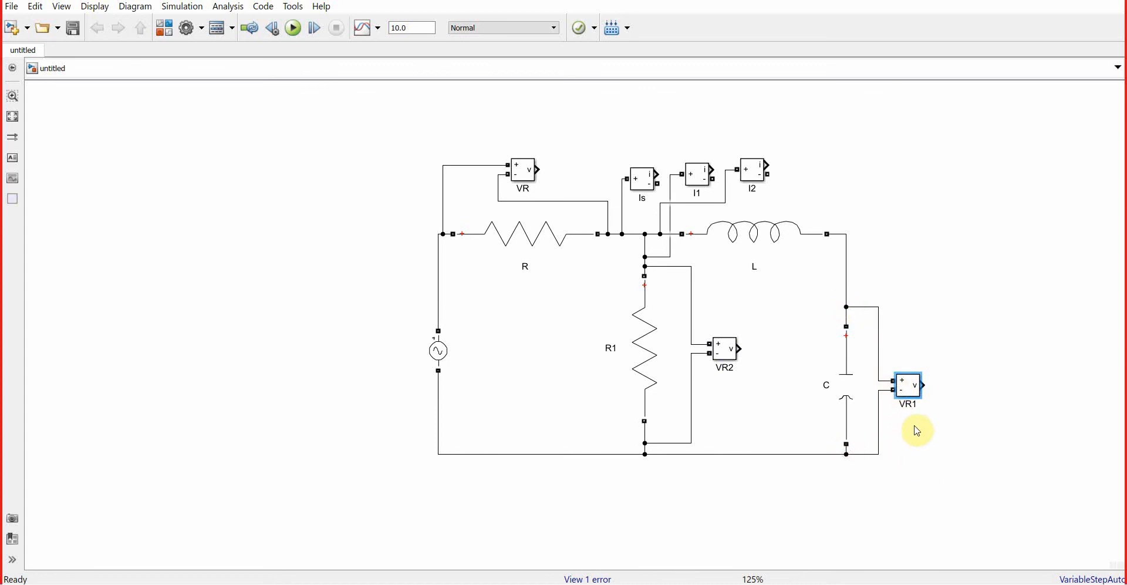
- Copy the capacitor's voltage measurement block near inductor L and wire it across L, with minus on the capacitor side
mouse_move(911, 385)
left_mouse_down()
mouse_move(977, 381)
mouse_move(969, 342)
mouse_move(850, 202)
mouse_move(834, 234)
left_mouse_up()
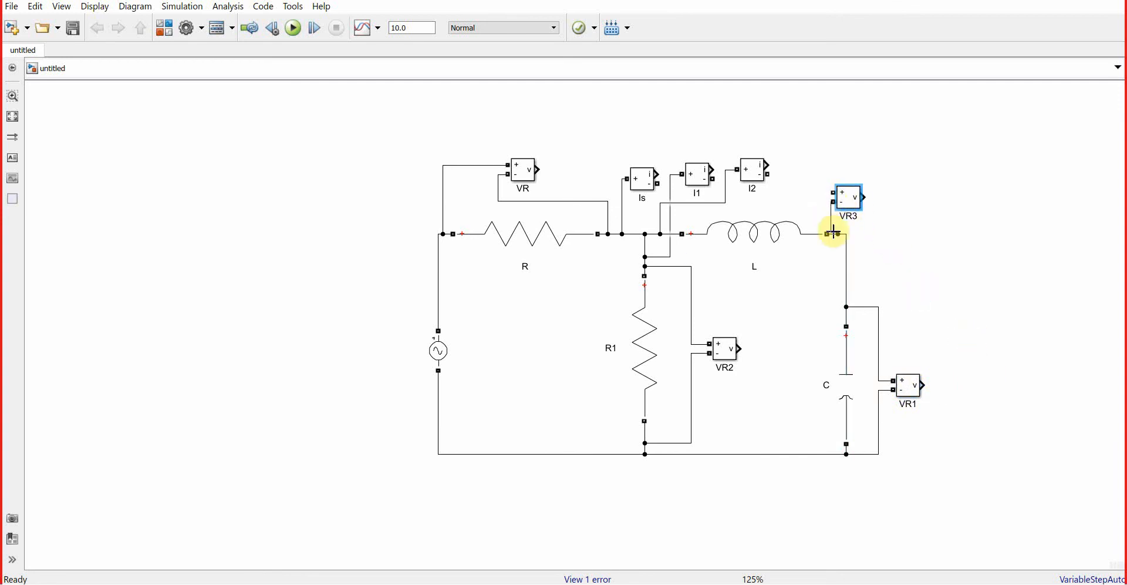
mouse_move(834, 193)
left_mouse_down()
mouse_move(699, 201)
mouse_move(691, 227)
mouse_move(674, 233)
left_mouse_up()
left_click(674, 233)
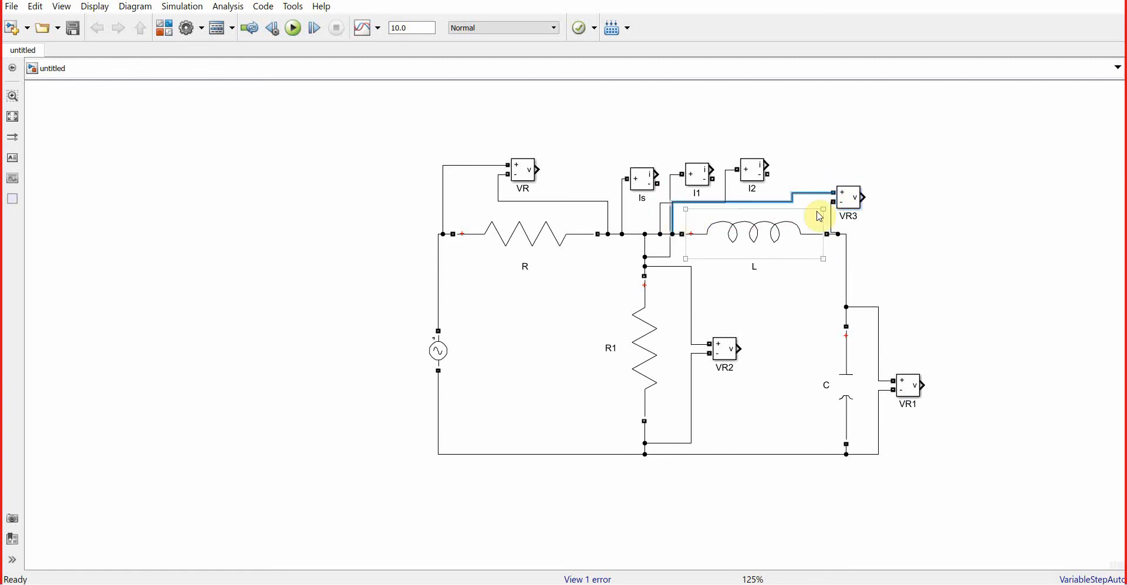
- Try to tidy the wire running above inductor L to VR3's plus terminal
left_click_drag(809, 194, 809, 212)
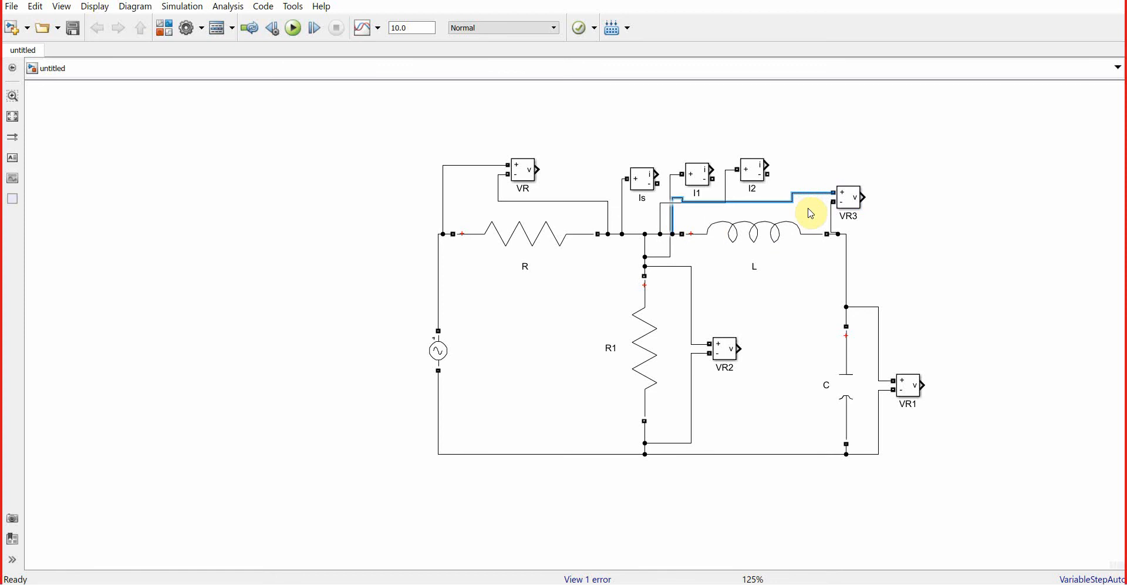
left_click(905, 225)
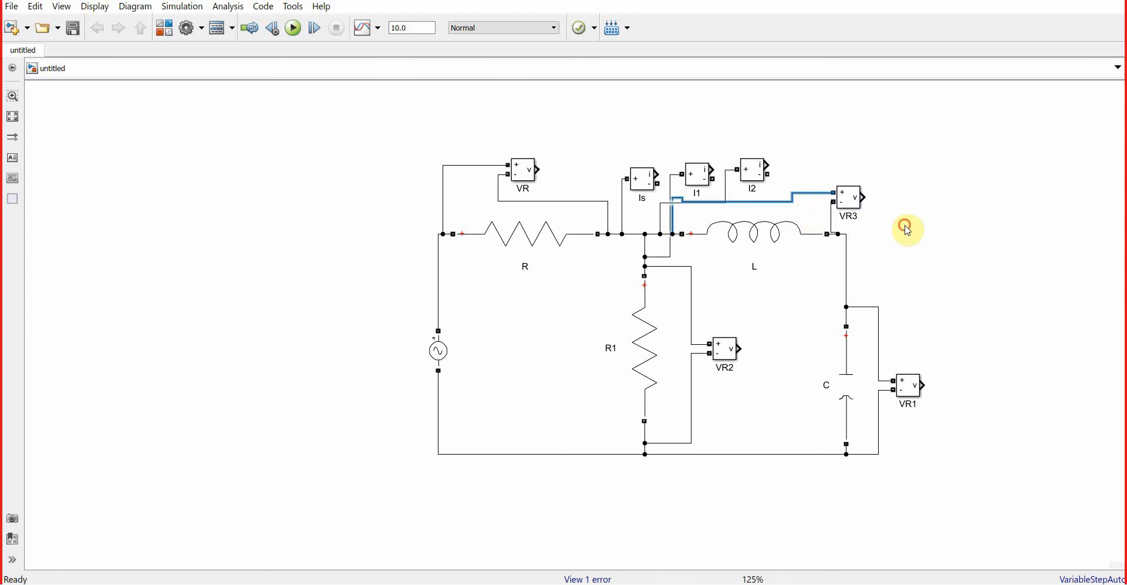
left_click(778, 204)
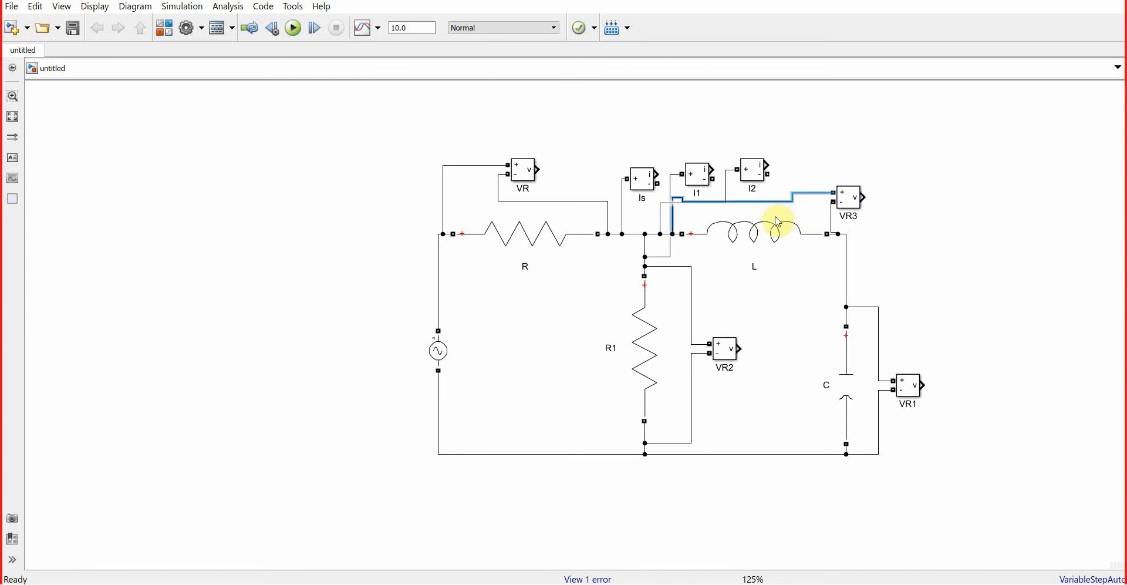
left_click(957, 222)
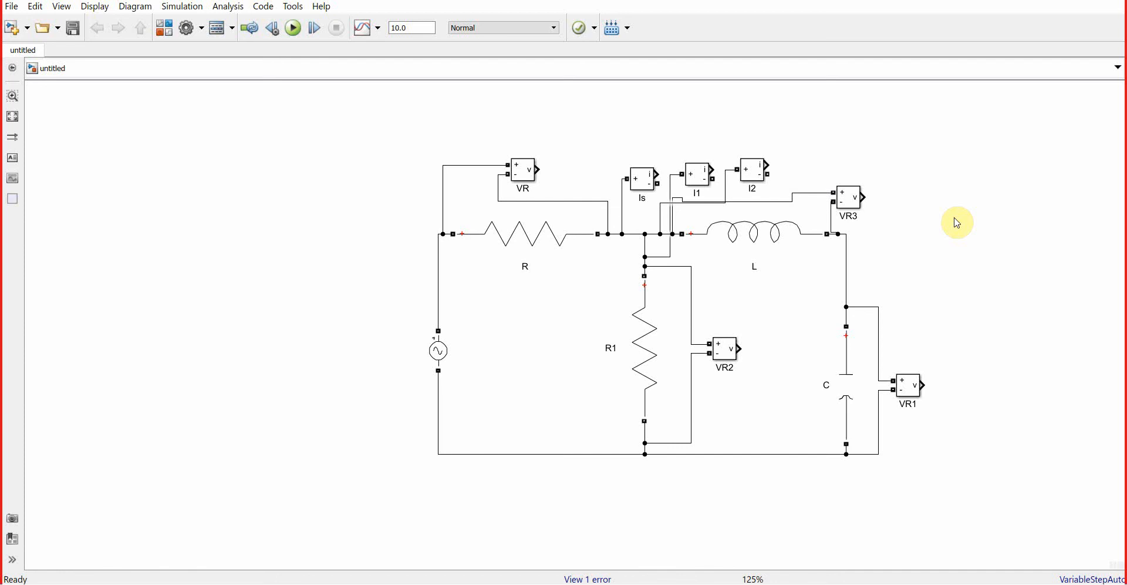
- Run the simulation, review the reported diagnostics and close the diagnostics window
left_click(292, 35)
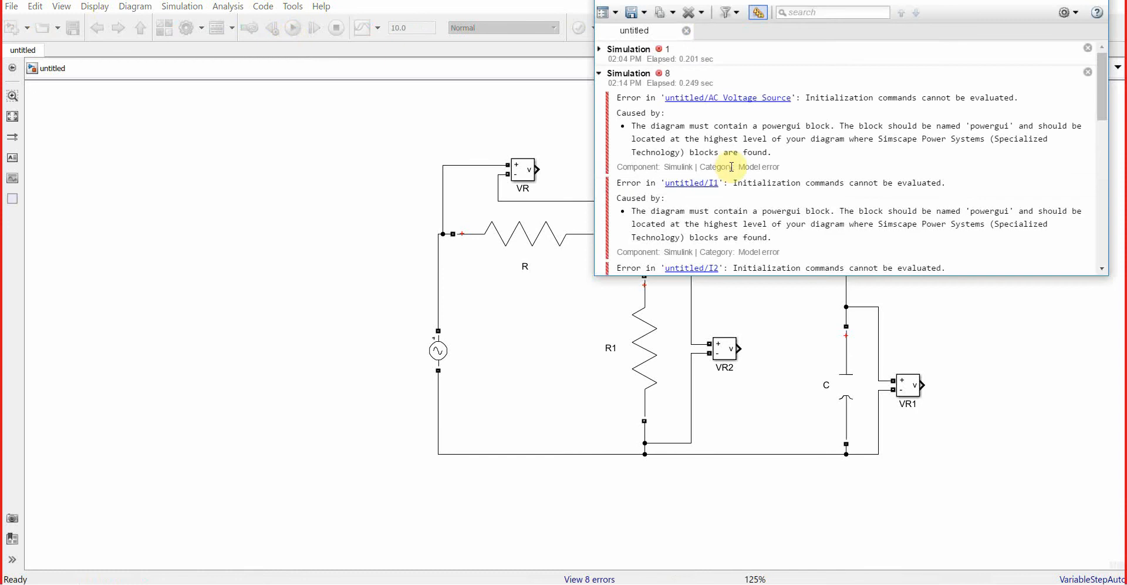
left_click(1095, 1)
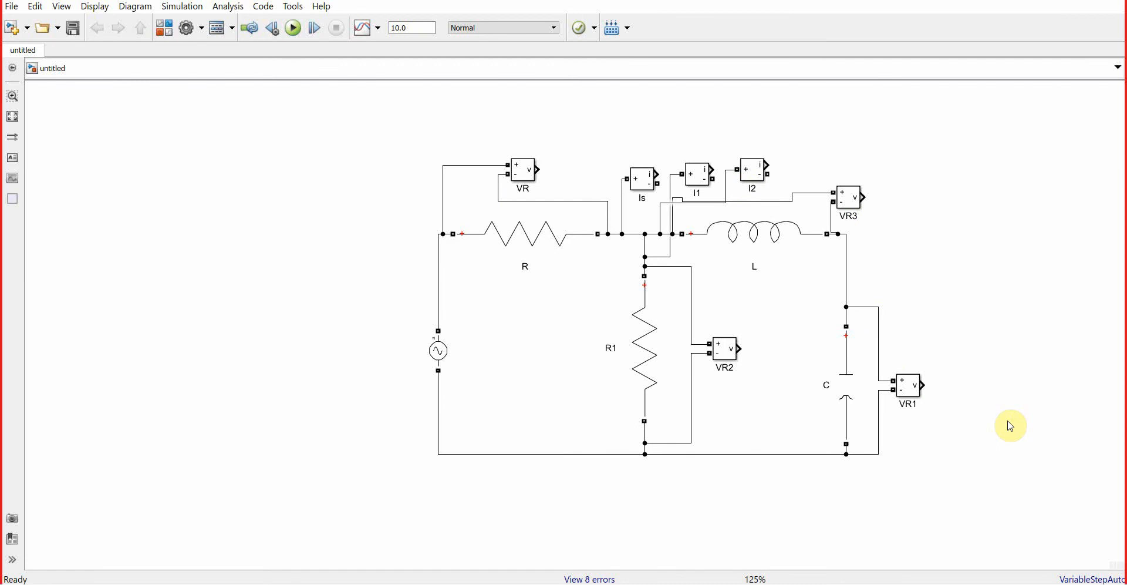
double_click(909, 388)
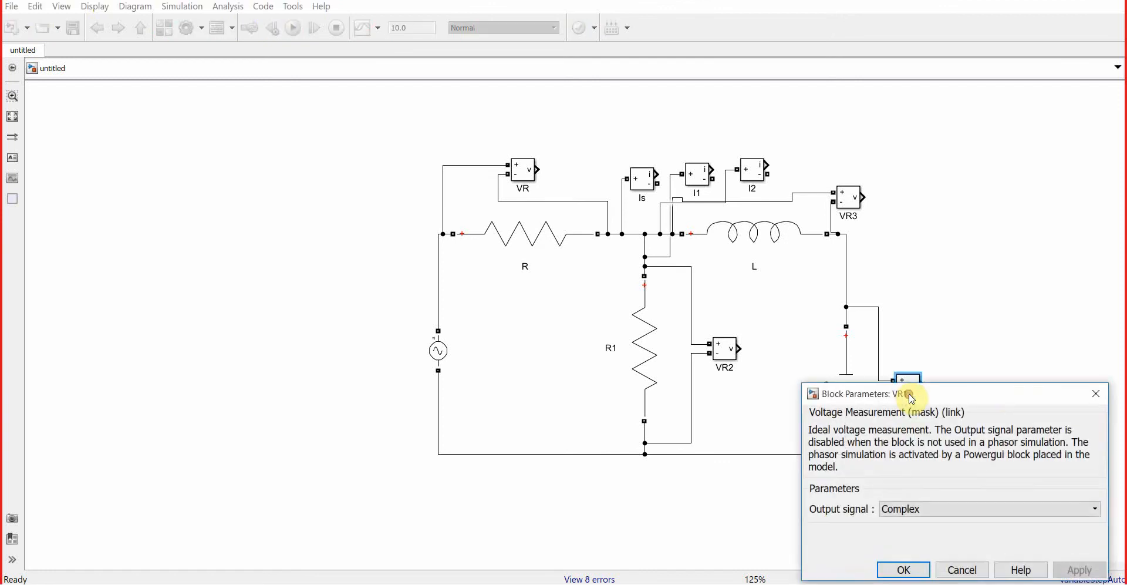
left_click(1098, 393)
left_click(978, 473)
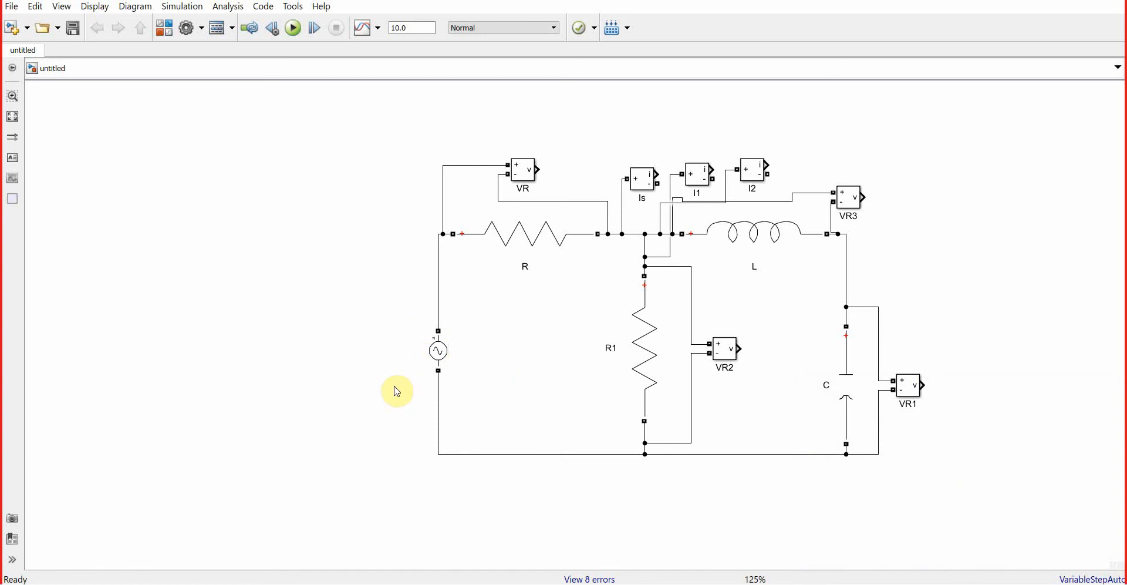
- Rename the voltage measurement block across capacitor C as VC
left_click(530, 176)
left_click(905, 389)
left_click(907, 407)
key("Delete")
key("Delete")
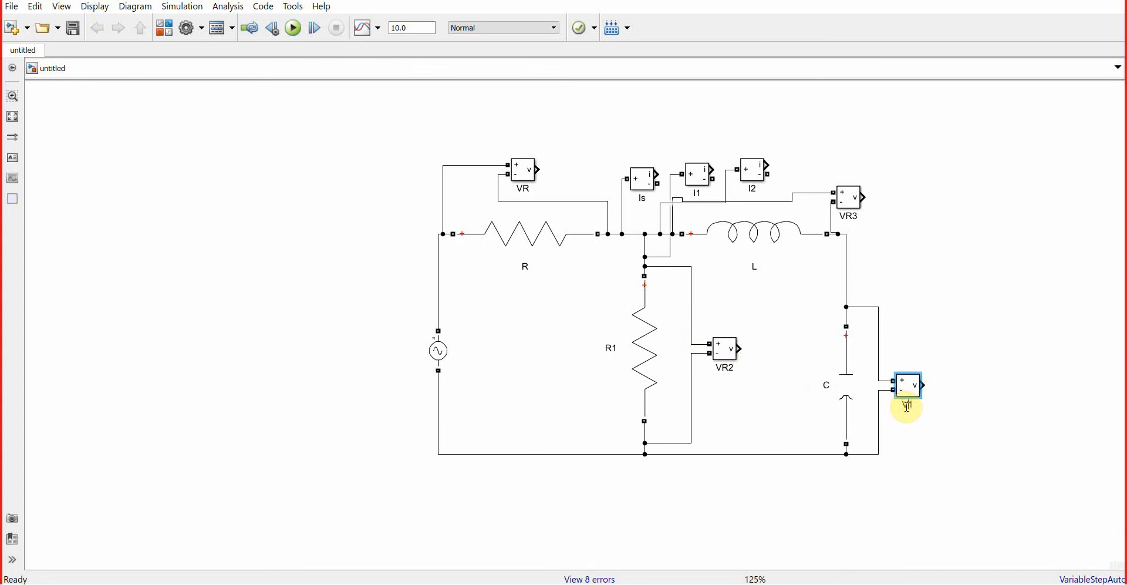
type("C")
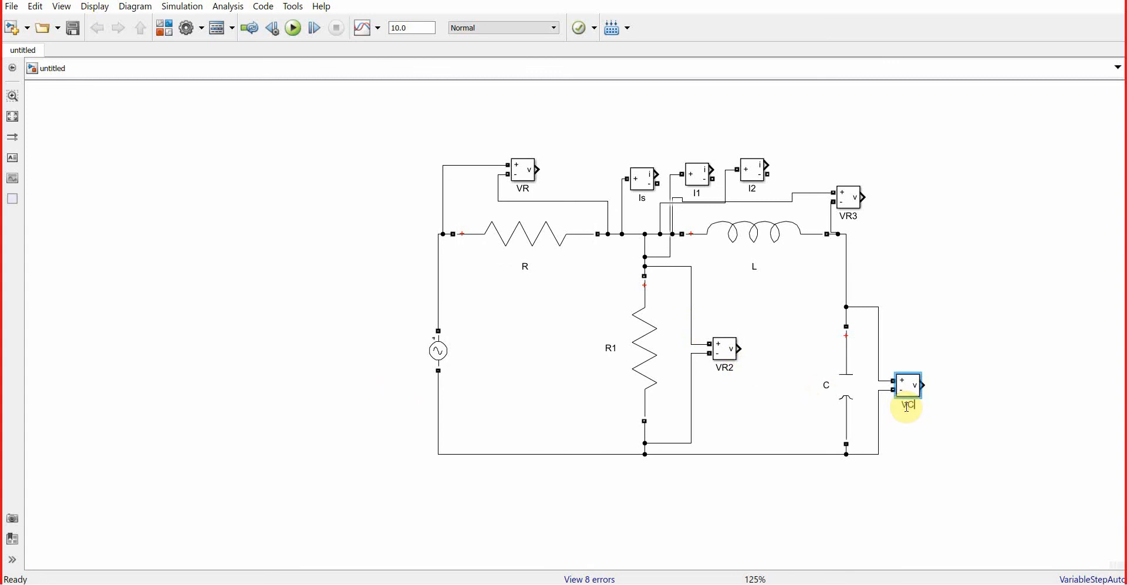
- Rename the voltage measurement block across inductor L as VL
left_click(845, 220)
left_click(846, 217)
key("Delete")
key("Delete")
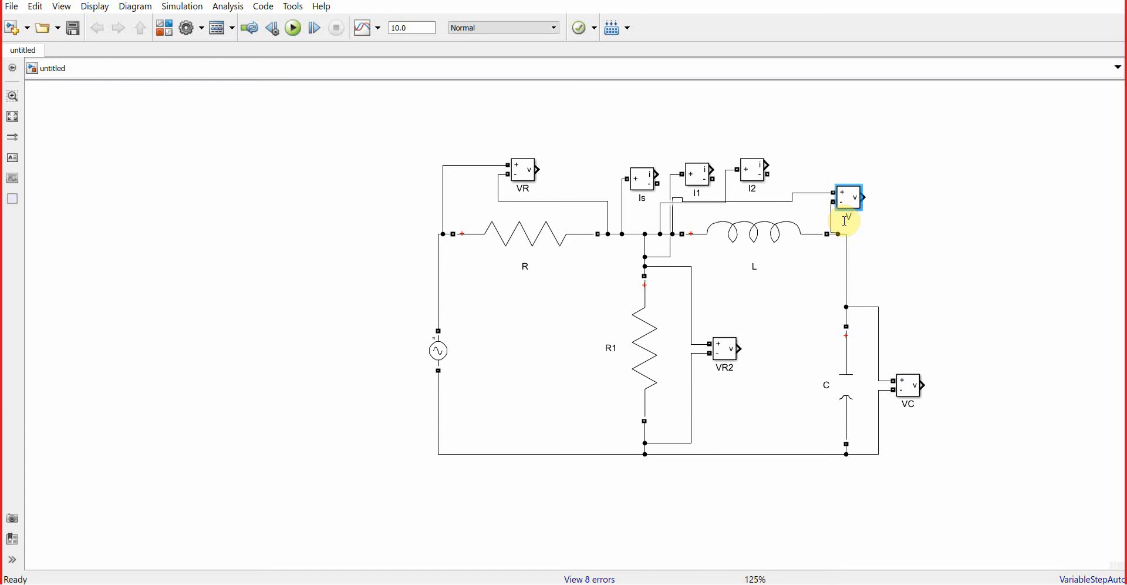
type("L")
left_click(1025, 291)
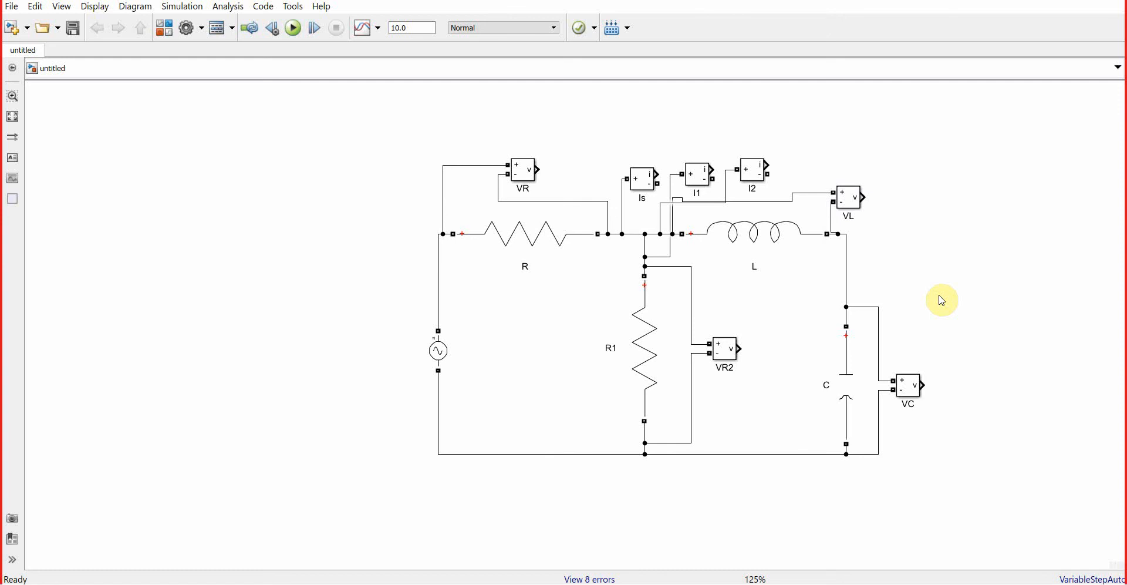
- Switch to the Simulink Library Browser and search the block library for "scoup"
left_click(601, 583)
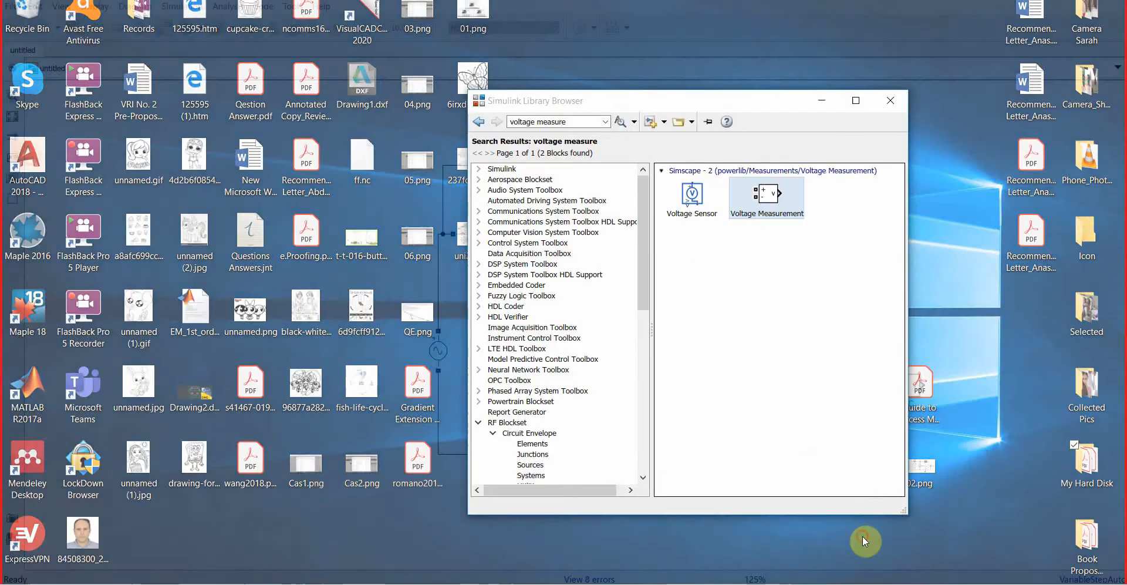
left_click(868, 541)
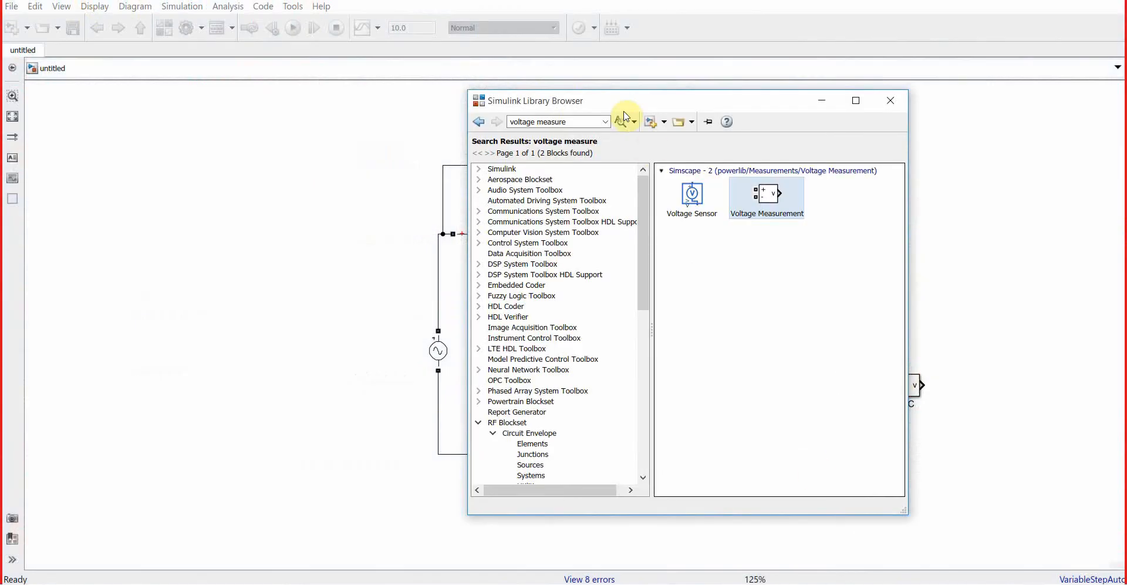
triple_click(573, 119)
type("sco")
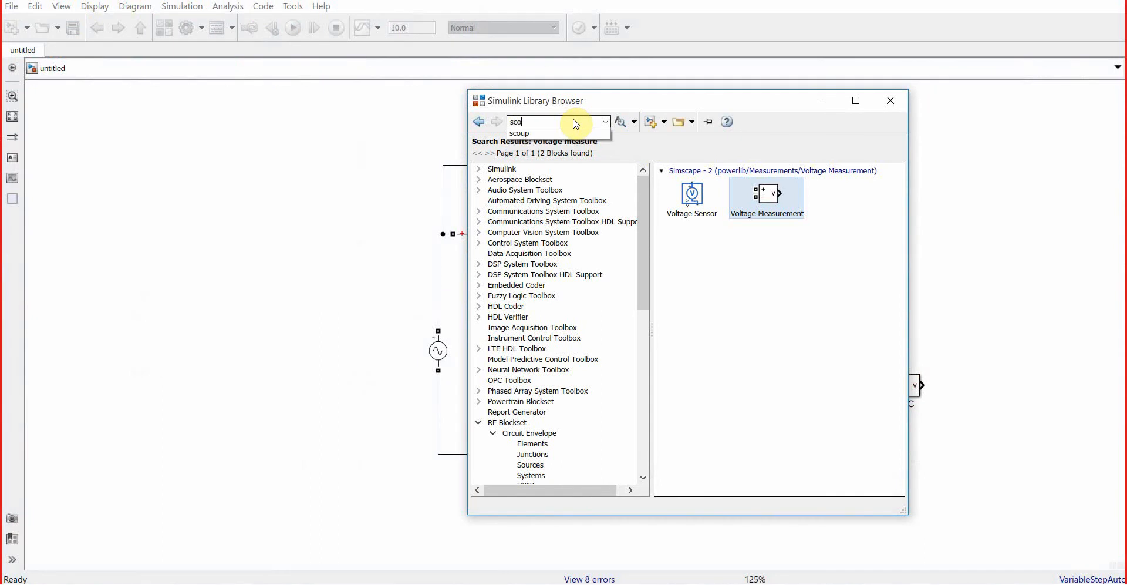
type("up")
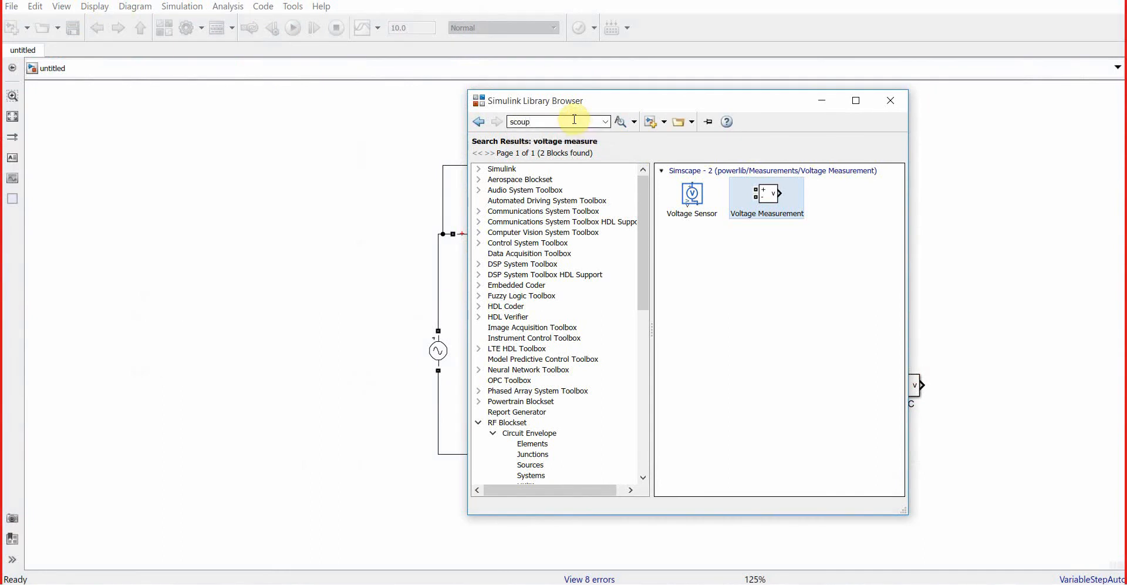
key("Return")
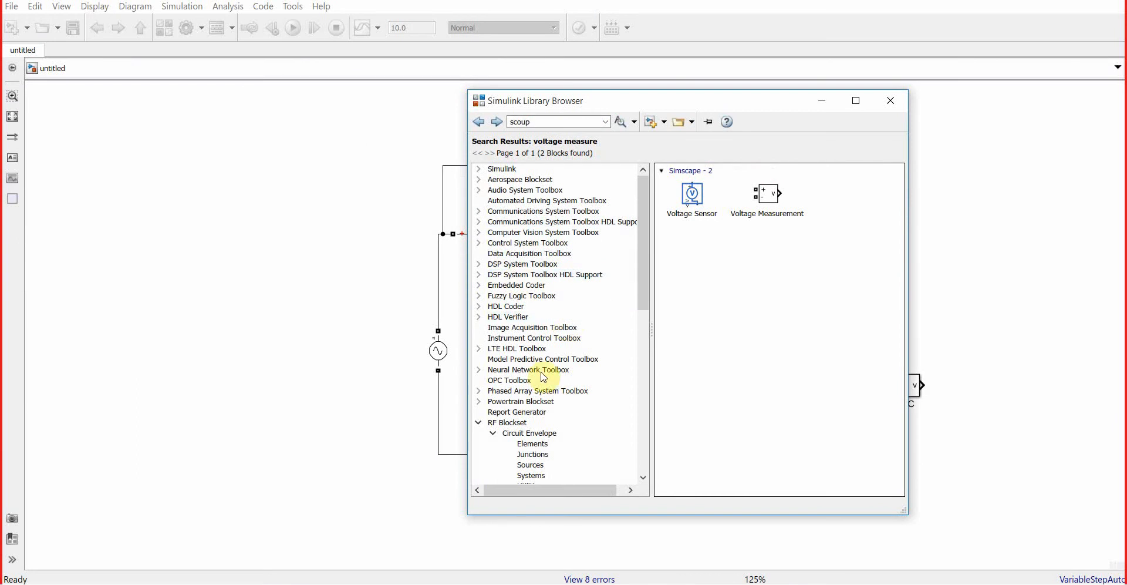
- Add a Scope from Simulink's Commonly Used Blocks beside the circuit, above VC, and check its display window
left_click(480, 169)
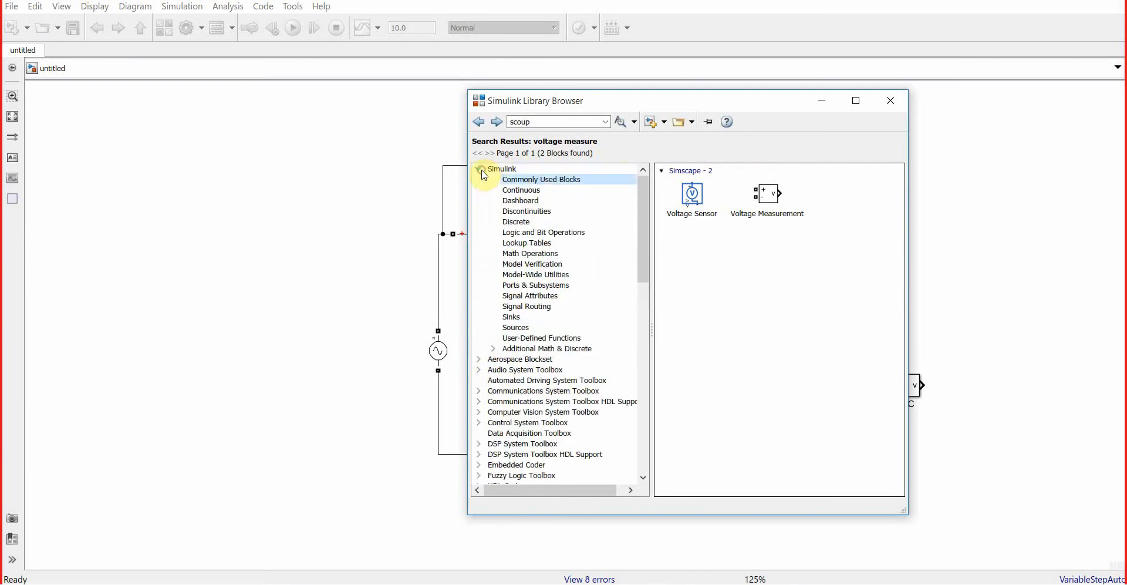
left_click(525, 329)
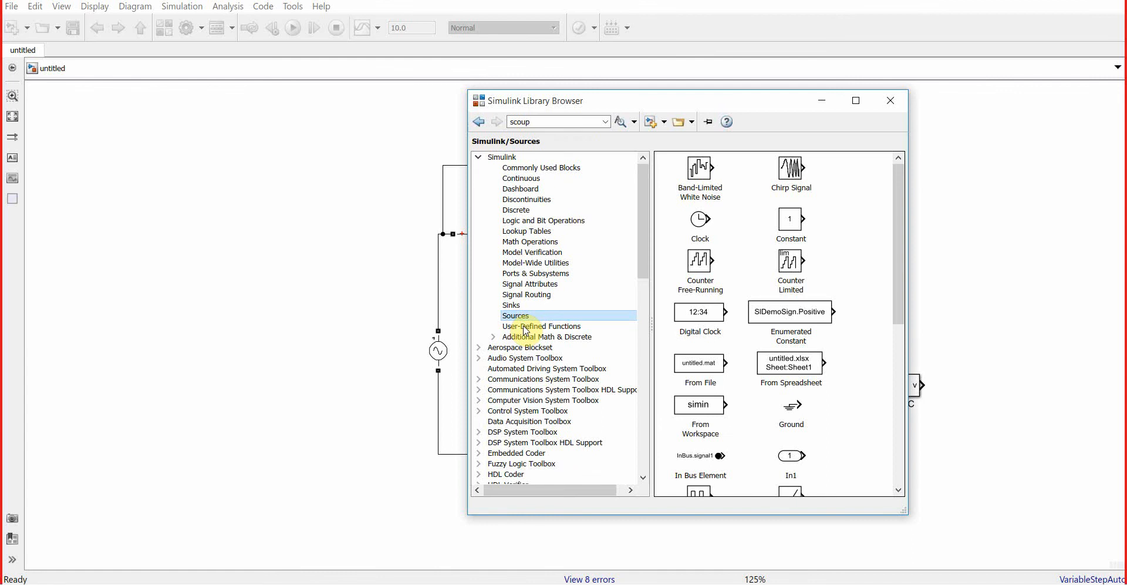
scroll(791, 385, "down", 3)
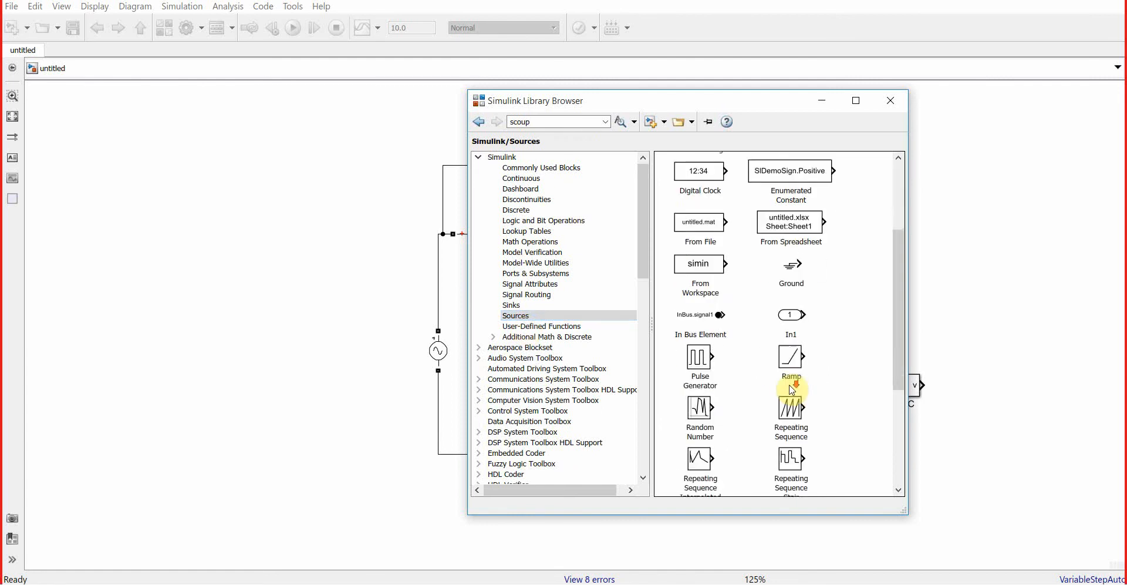
scroll(792, 382, "up", 3)
left_click(577, 170)
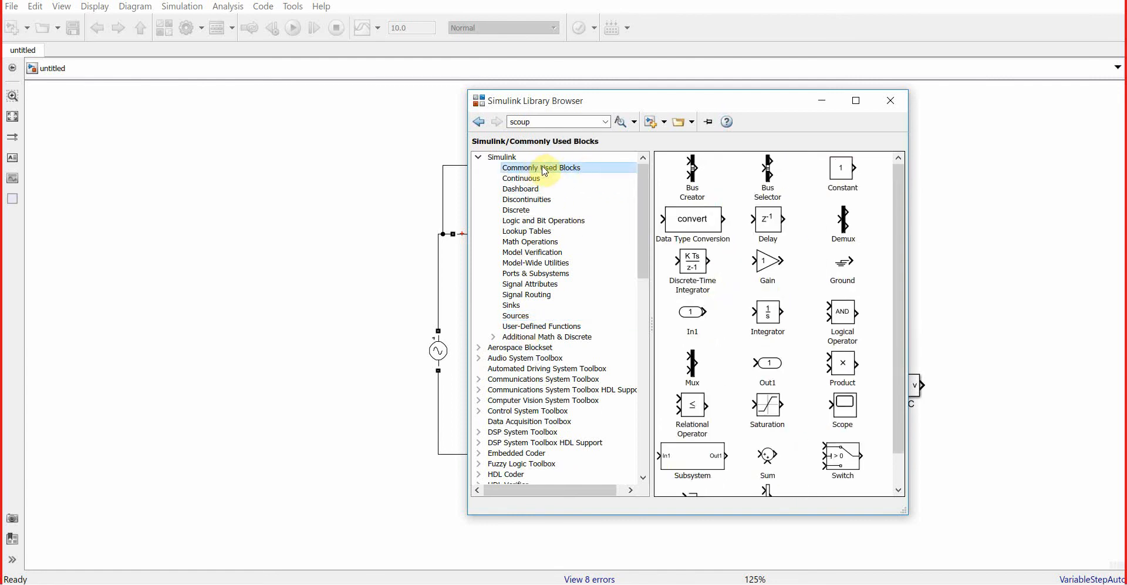
left_click(850, 424)
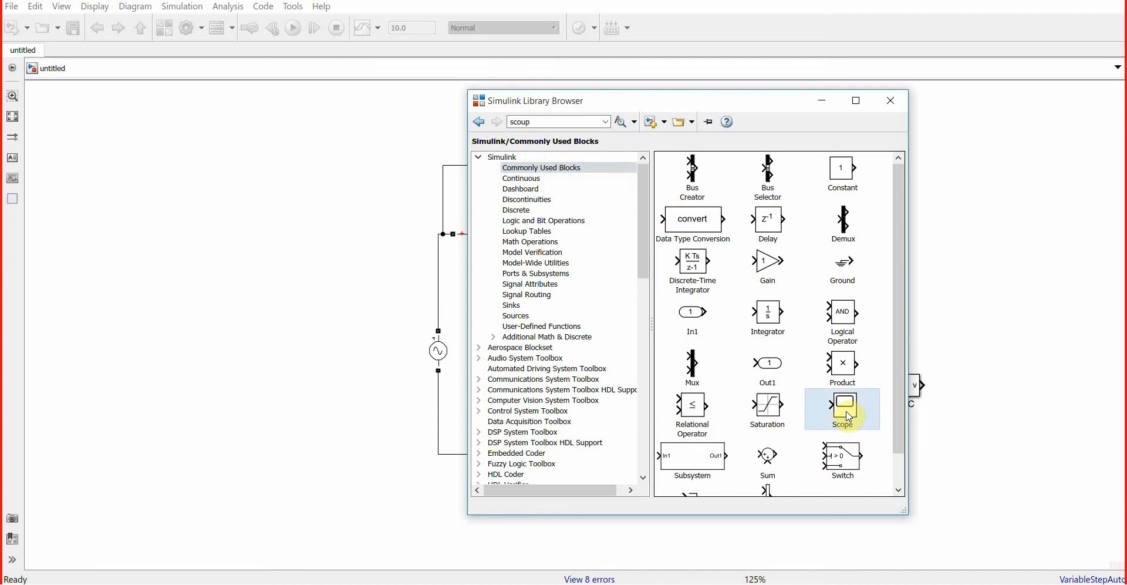
left_click_drag(850, 417, 1005, 330)
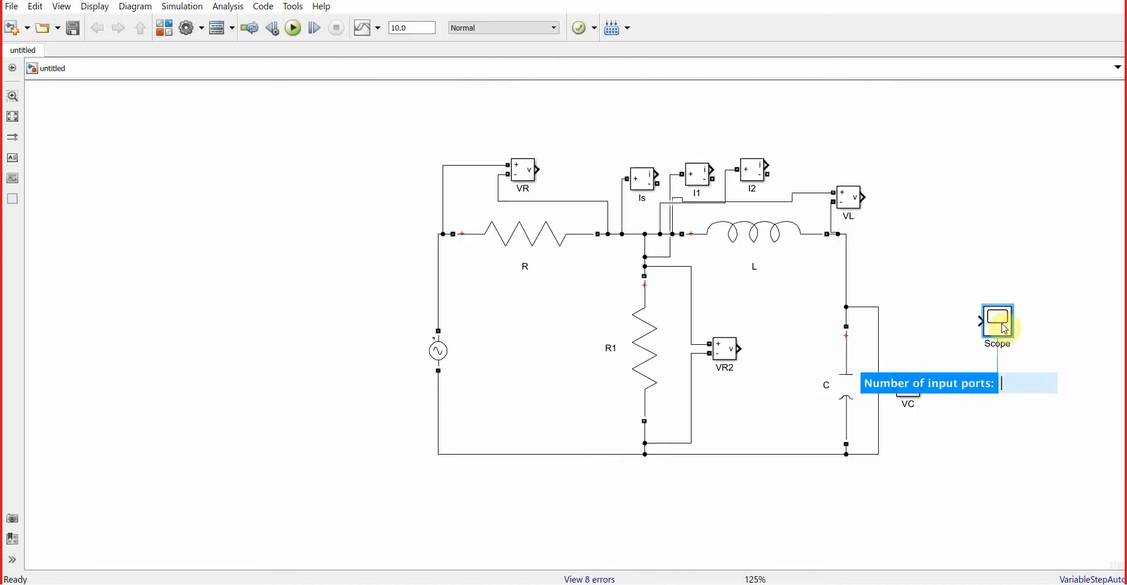
double_click(1005, 330)
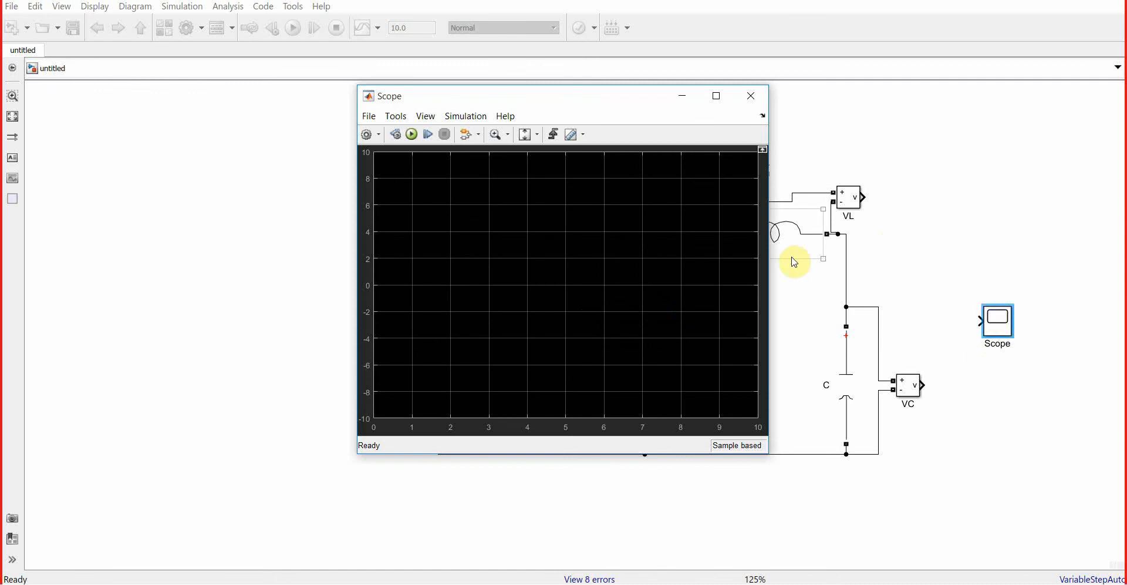
left_click(753, 97)
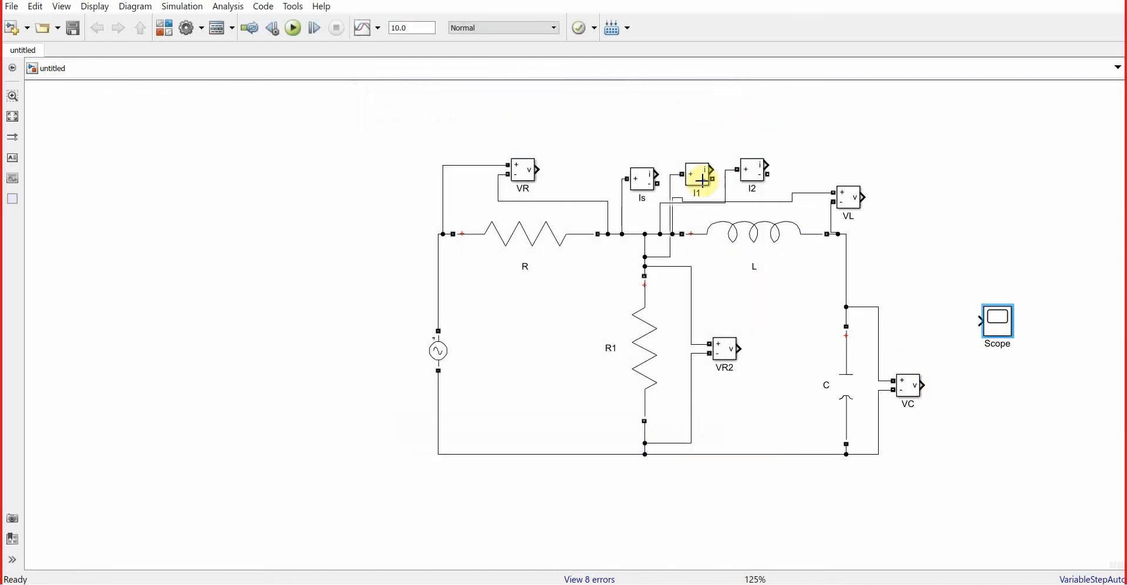
- Move the Scope level with VC and wire VC's output to the Scope's input
left_click(921, 391)
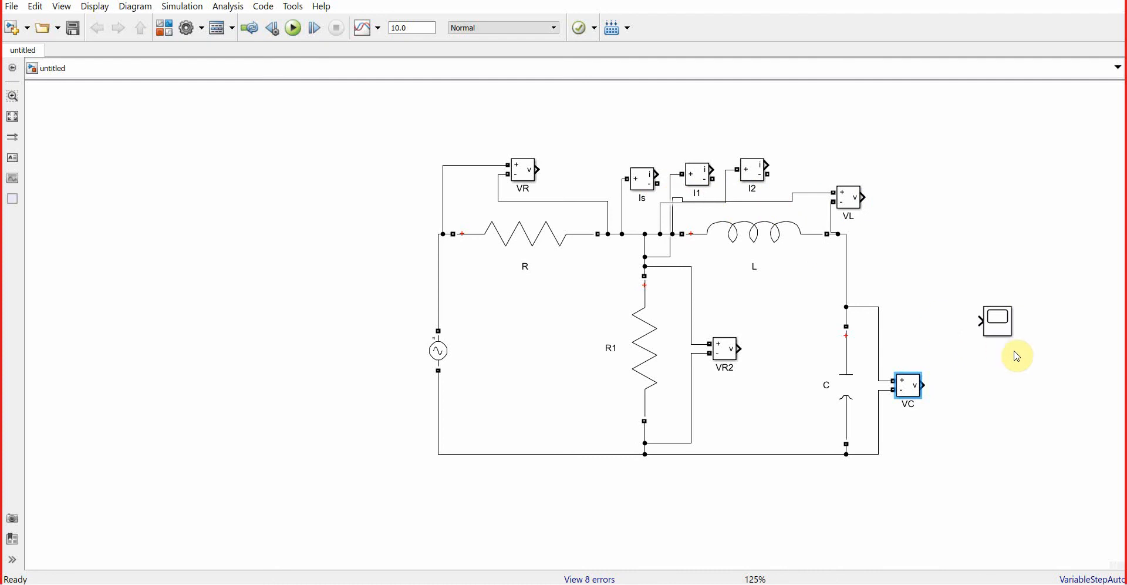
left_click(1006, 330)
left_click_drag(1007, 332, 1003, 393)
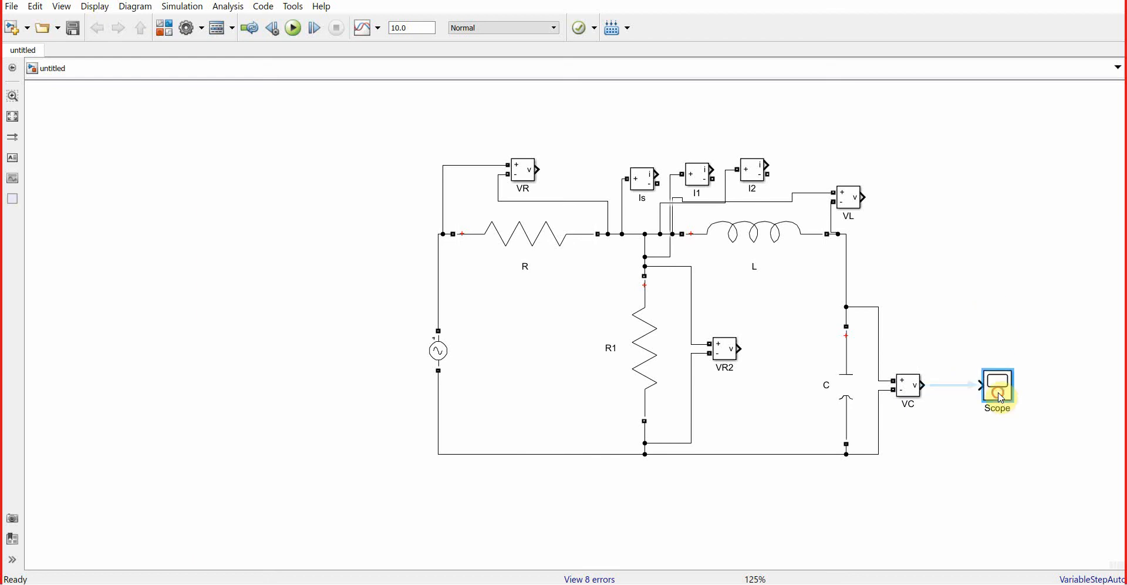
left_click(925, 385)
left_click_drag(925, 385, 976, 387)
left_click(951, 445)
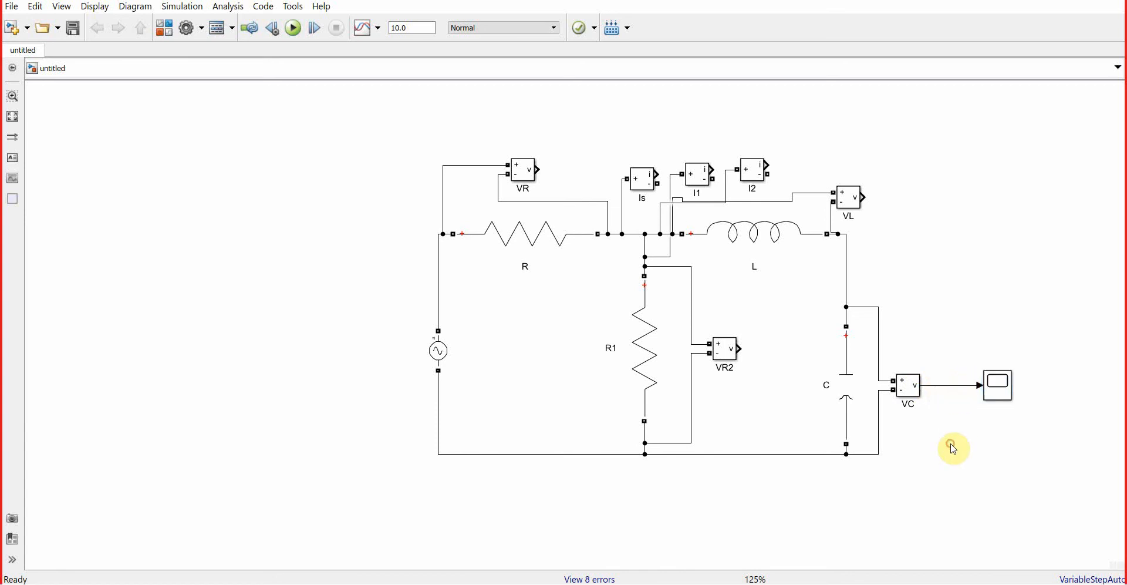
- Copy VC's scope directly above it and wire the copy's input to VL's output
left_click(1000, 392)
left_click(973, 450)
left_click(1008, 396)
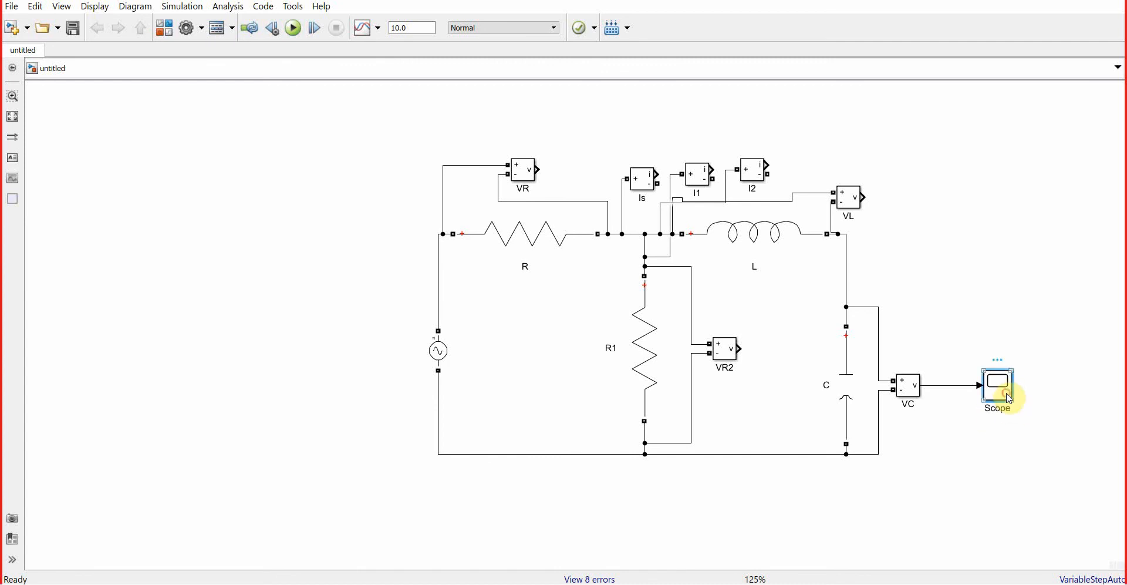
left_click_drag(1010, 399, 998, 323)
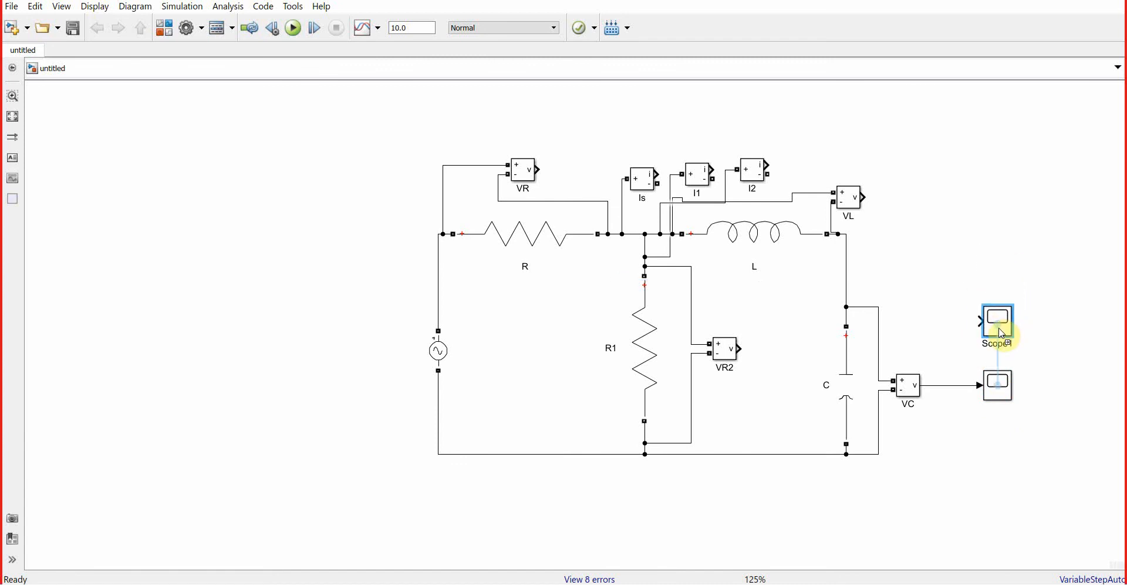
left_click(994, 320)
left_click_drag(978, 321, 867, 198)
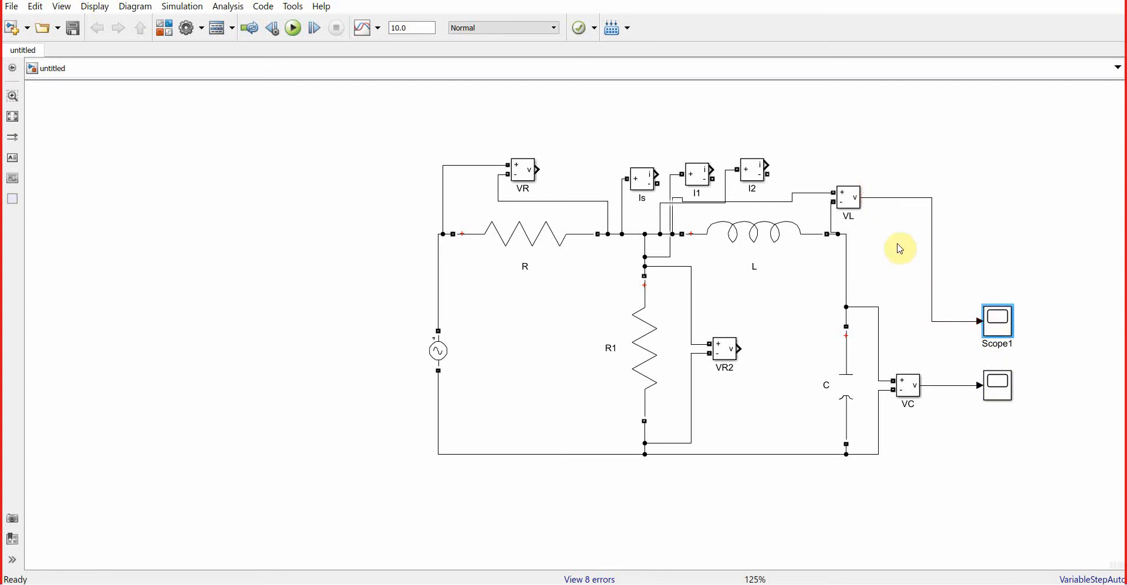
- Stack two more scope copies above VL's scope, wiring the lower one to VR2's output and the upper one to VR's output
left_click(1004, 324)
mouse_move(1004, 325)
left_mouse_down()
mouse_move(1006, 267)
mouse_move(739, 348)
left_mouse_up()
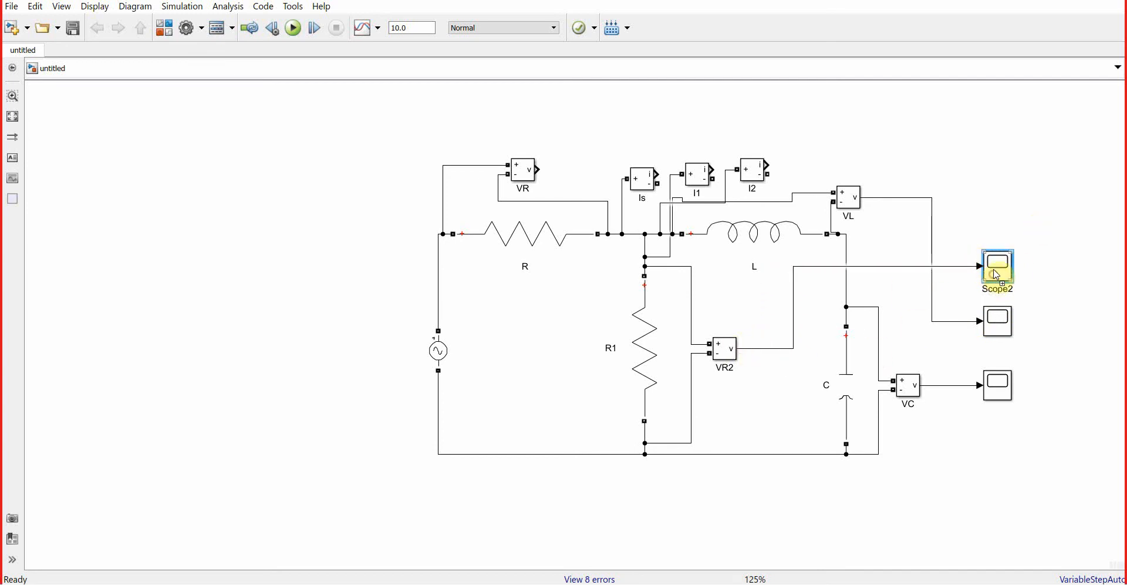
mouse_move(998, 276)
left_mouse_down()
mouse_move(998, 215)
mouse_move(898, 147)
mouse_move(644, 129)
mouse_move(536, 170)
left_mouse_up()
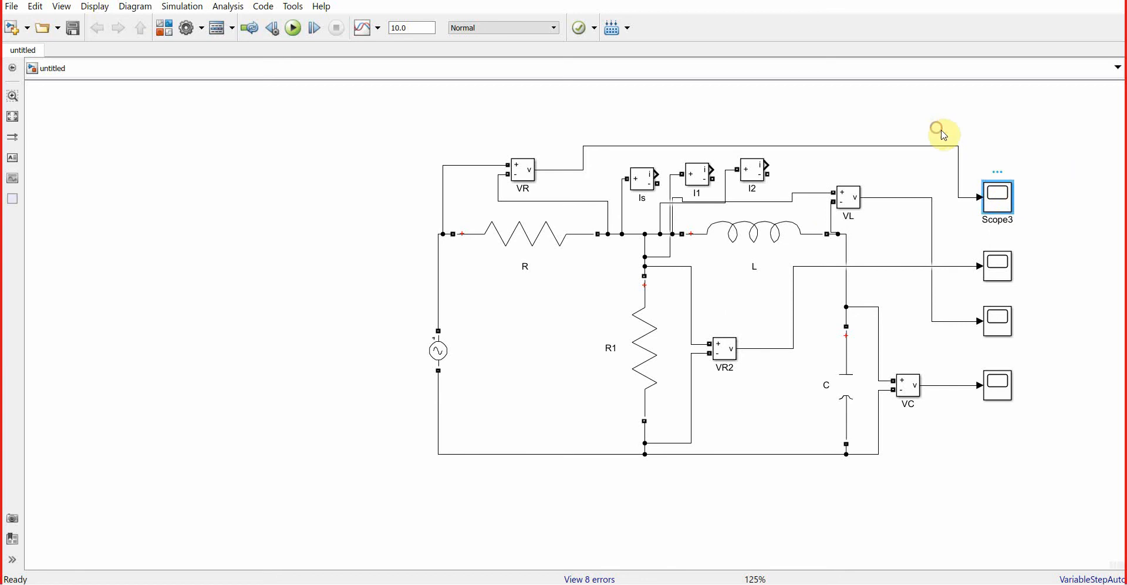
- Place three scope copies in a row above the current measurement blocks and wire them to the outputs of I2, I1 and Is
left_click(999, 201)
left_click_drag(999, 200, 767, 165)
left_click_drag(858, 113, 716, 166)
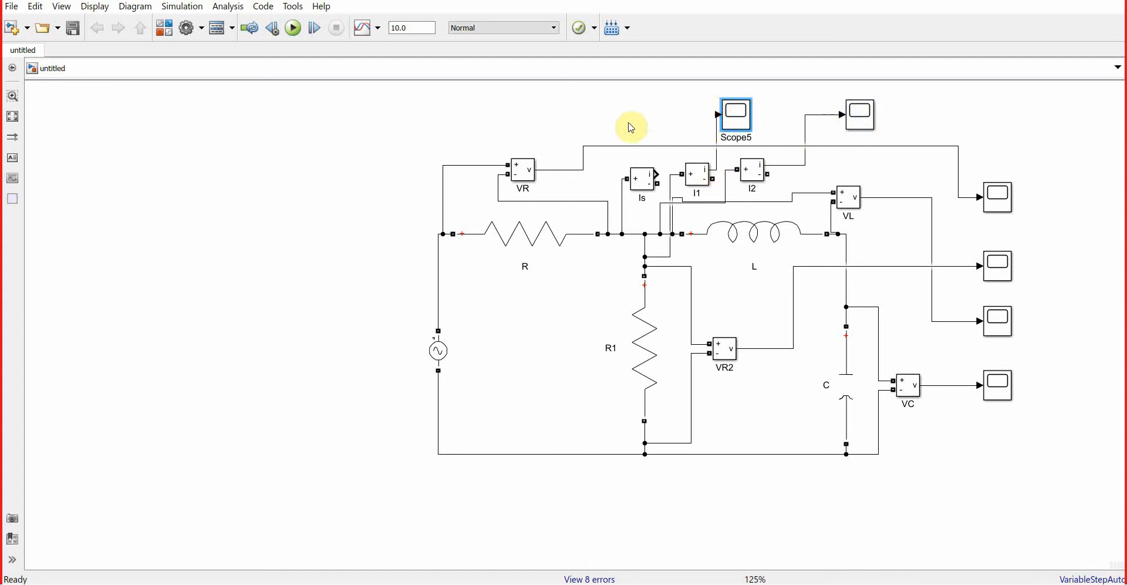
mouse_move(738, 113)
left_mouse_down()
mouse_move(672, 114)
mouse_move(636, 170)
mouse_move(657, 174)
left_mouse_up()
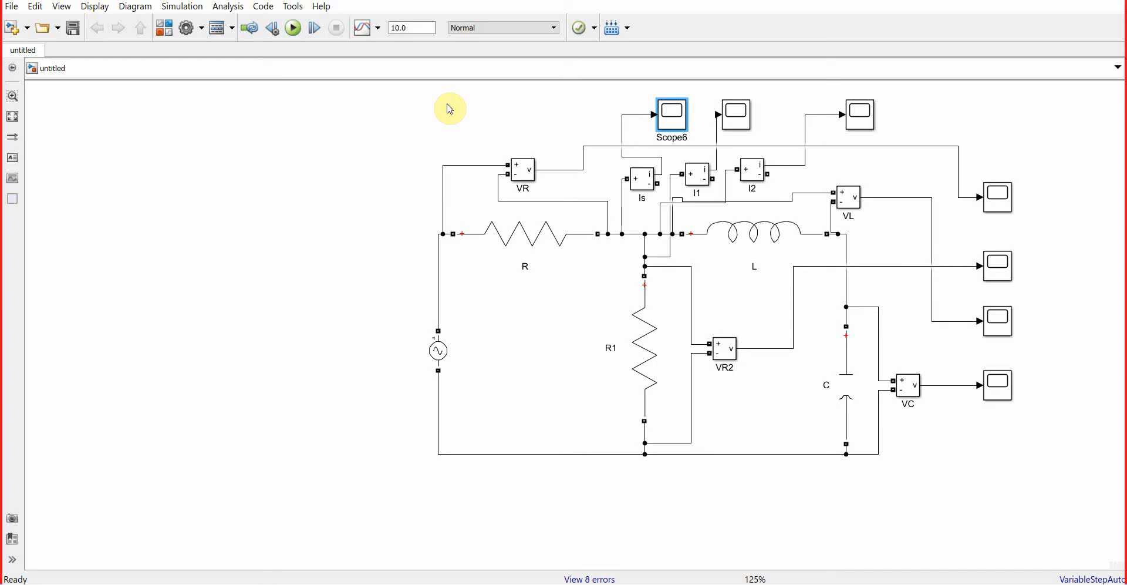
- Shift I1's scope slightly to the right to separate it from its signal line
left_click(739, 119)
left_click_drag(740, 121, 753, 120)
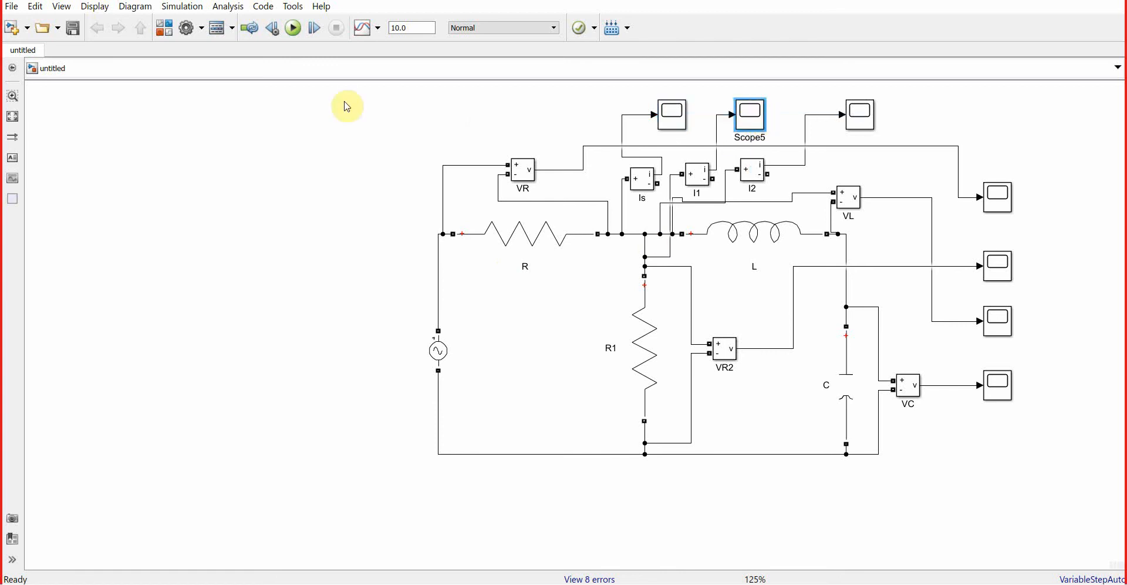
left_click(332, 147)
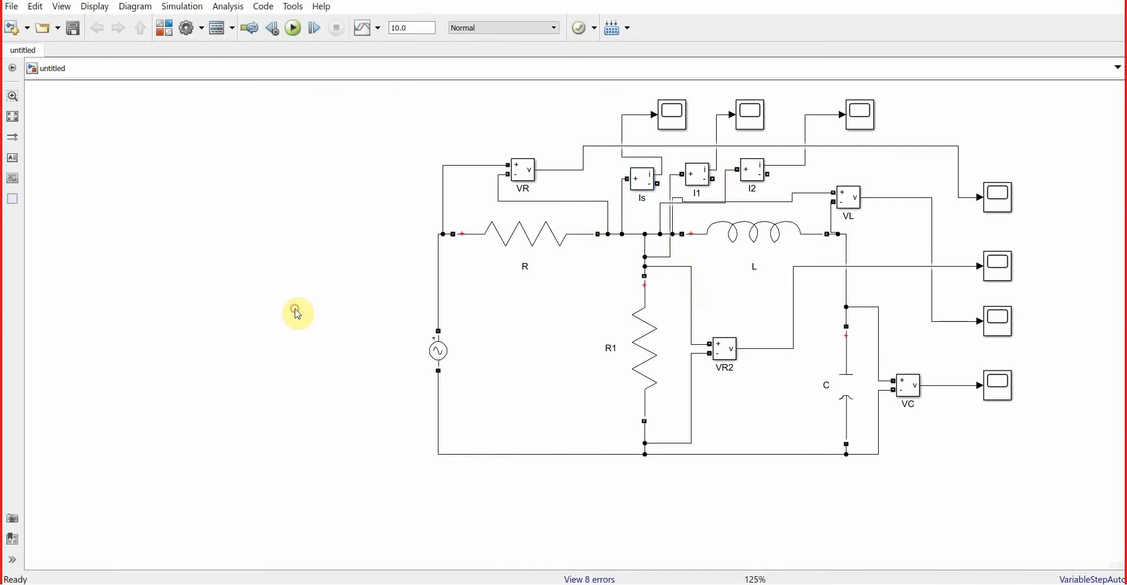
left_click(653, 179)
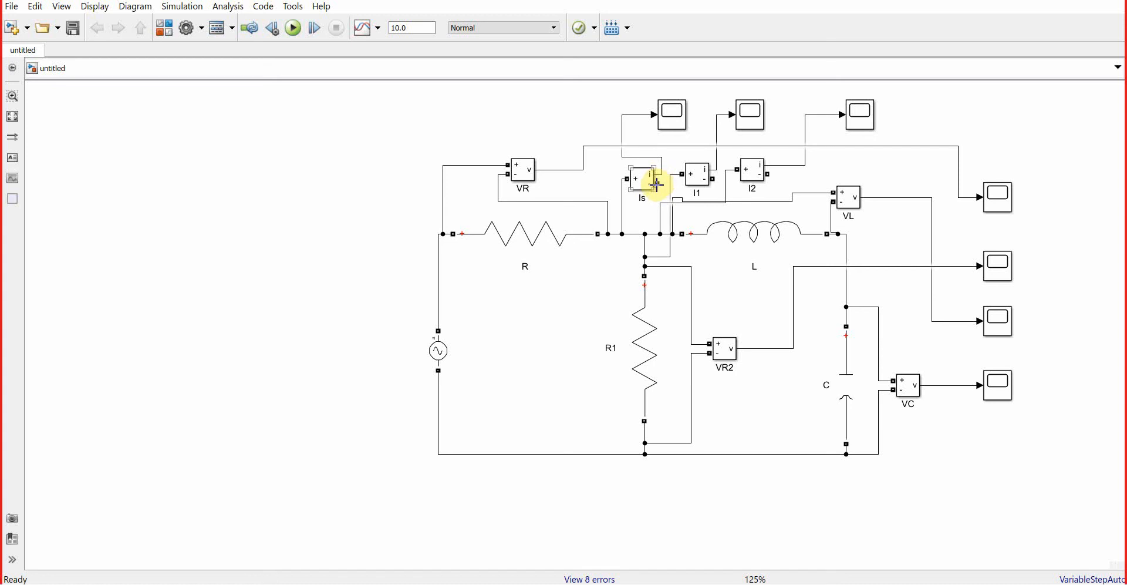
left_click(631, 219)
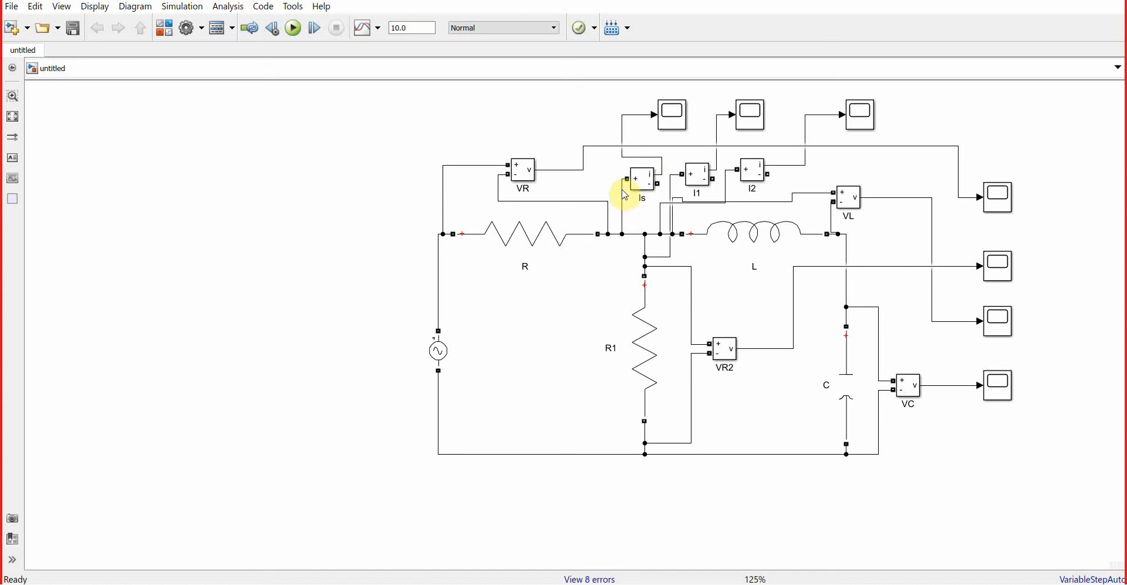
left_click(644, 187)
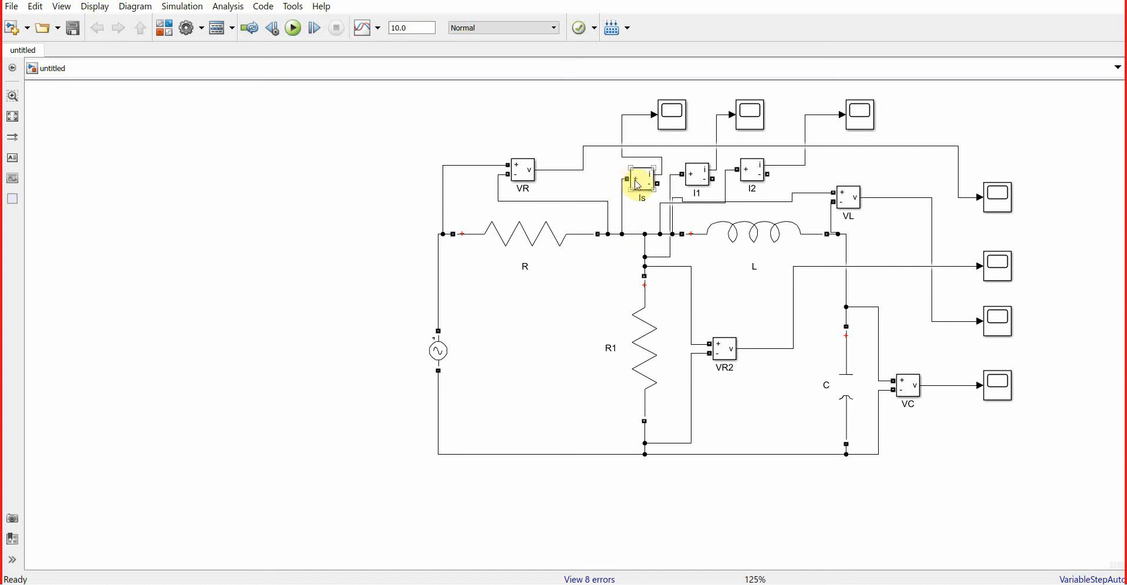
left_click(659, 184)
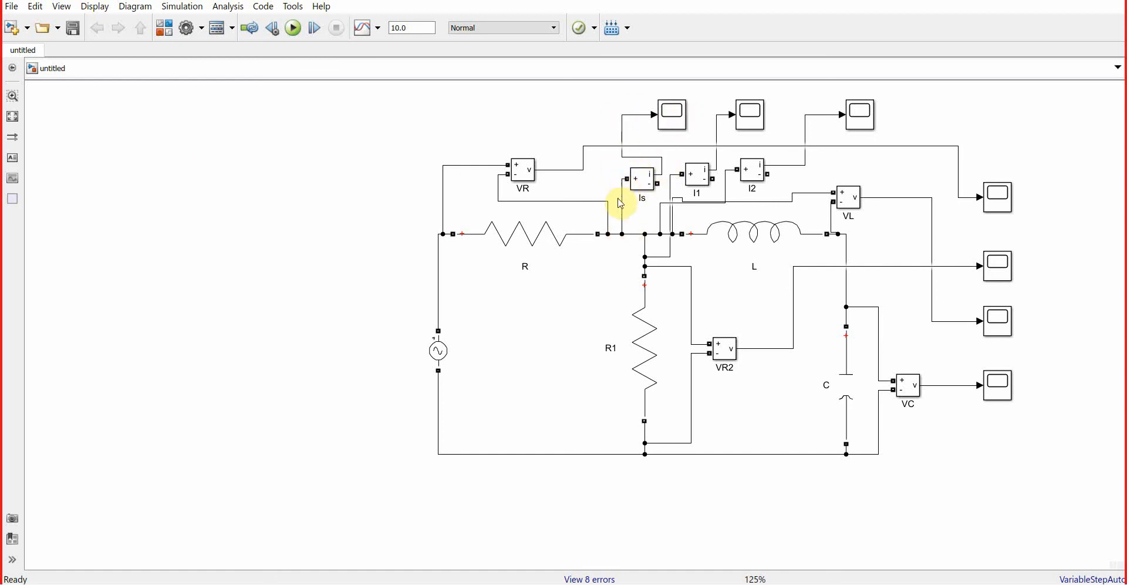
left_click(642, 201)
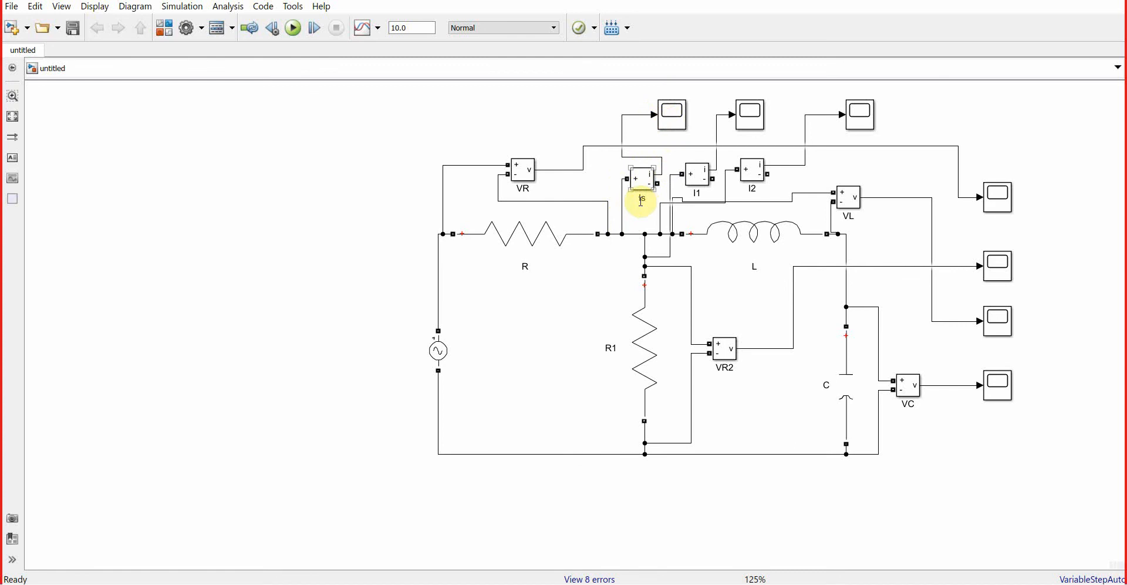
left_click(654, 198)
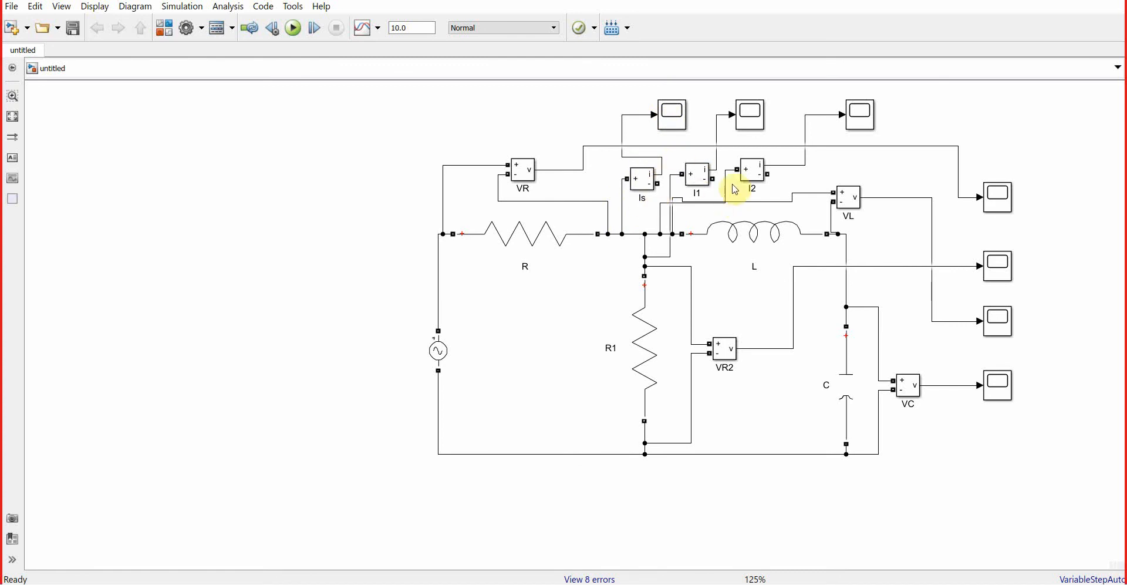
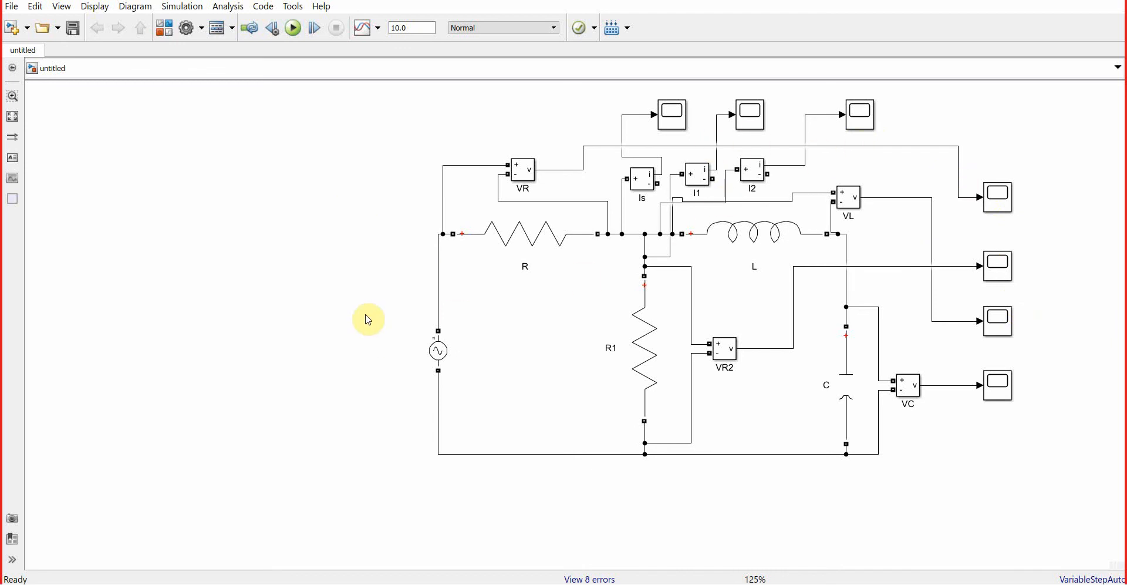
- Run the simulation, trace the first reported error to the AC Voltage Source block, and close the diagnostics
left_click(296, 35)
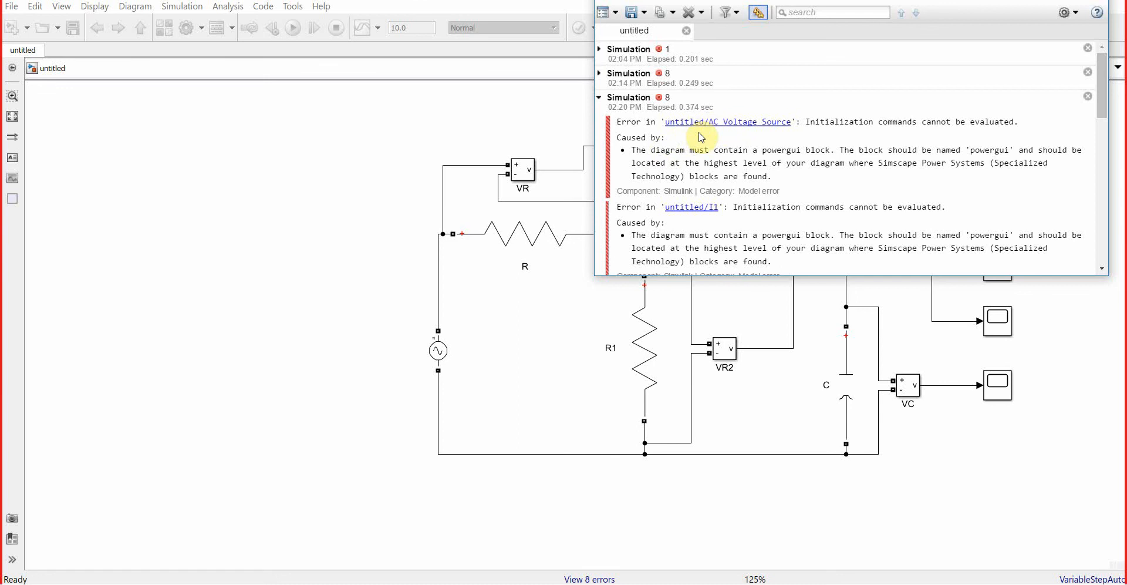
left_click(737, 122)
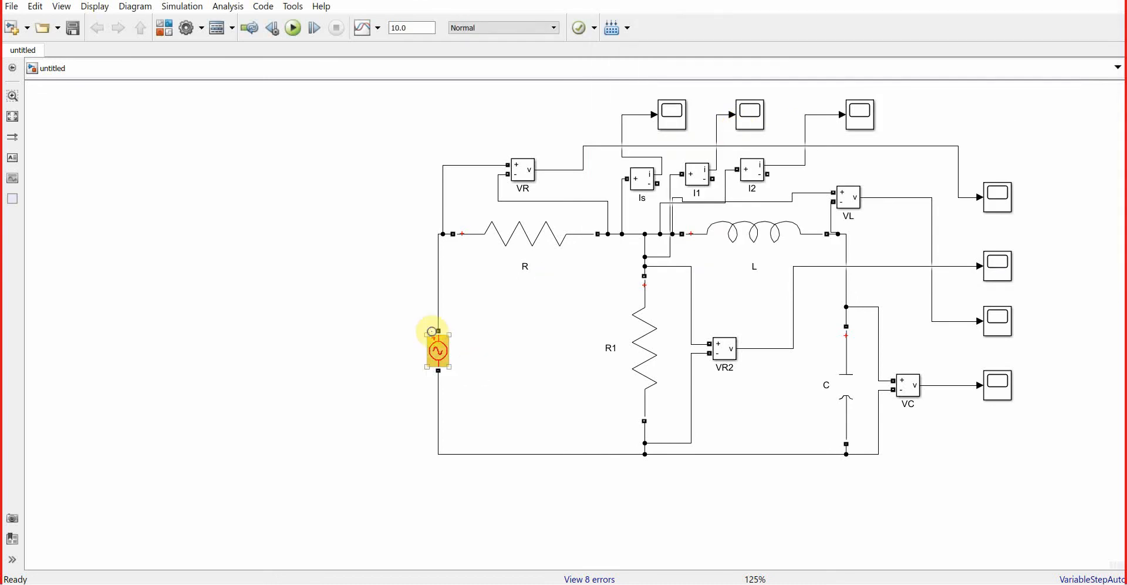
left_click(439, 352)
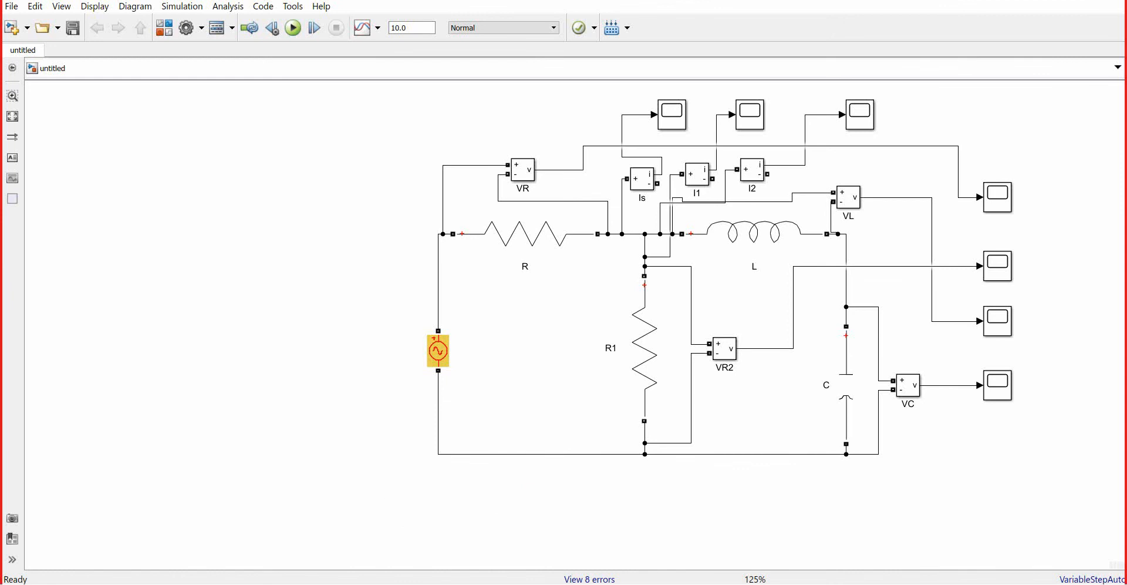
mouse_move(601, 584)
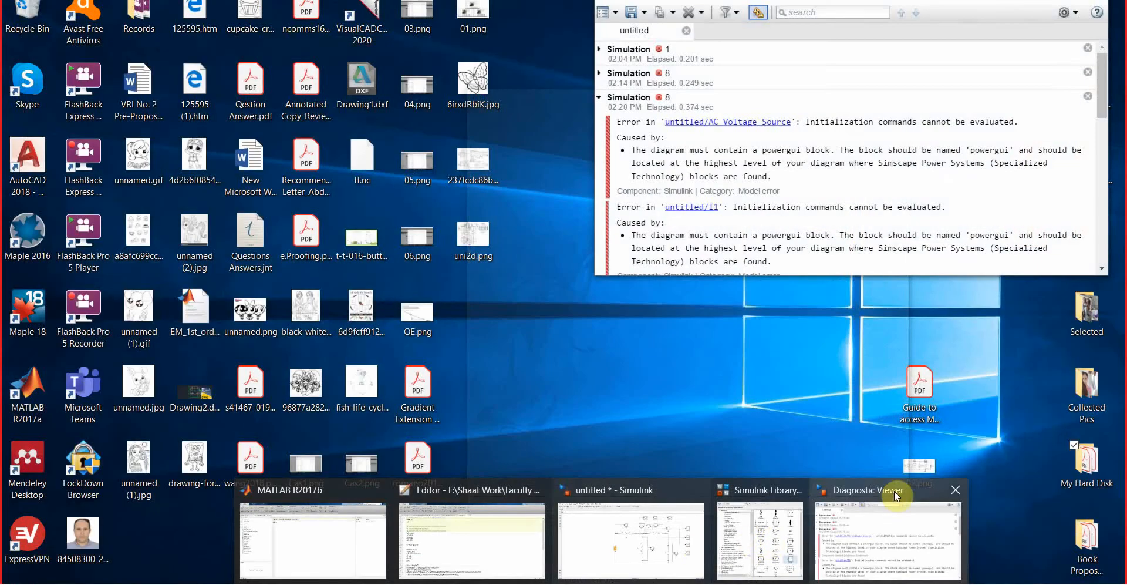
left_click(893, 496)
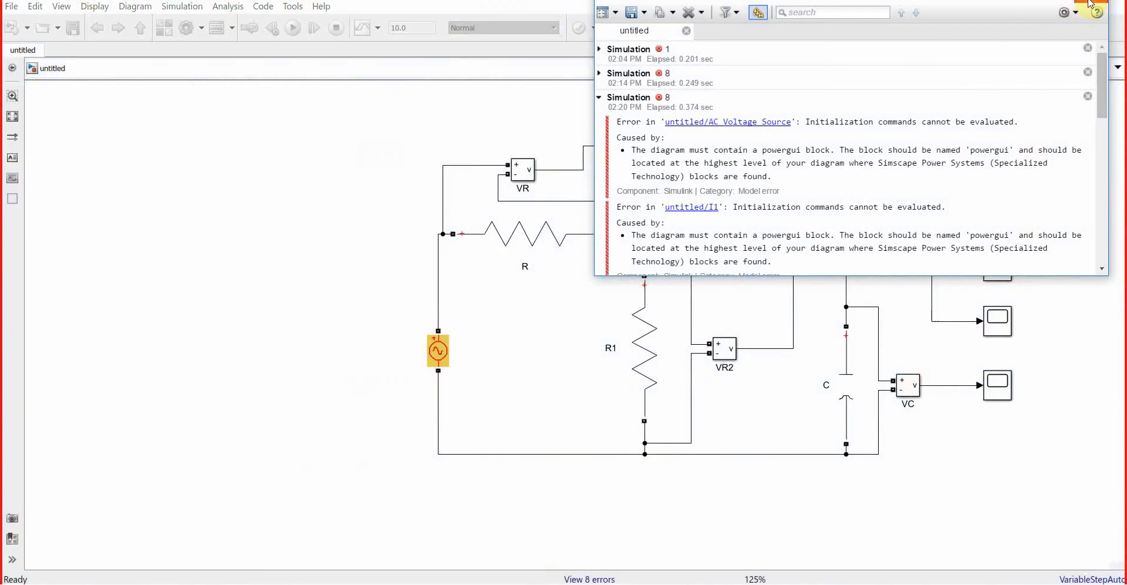
left_click(1091, 2)
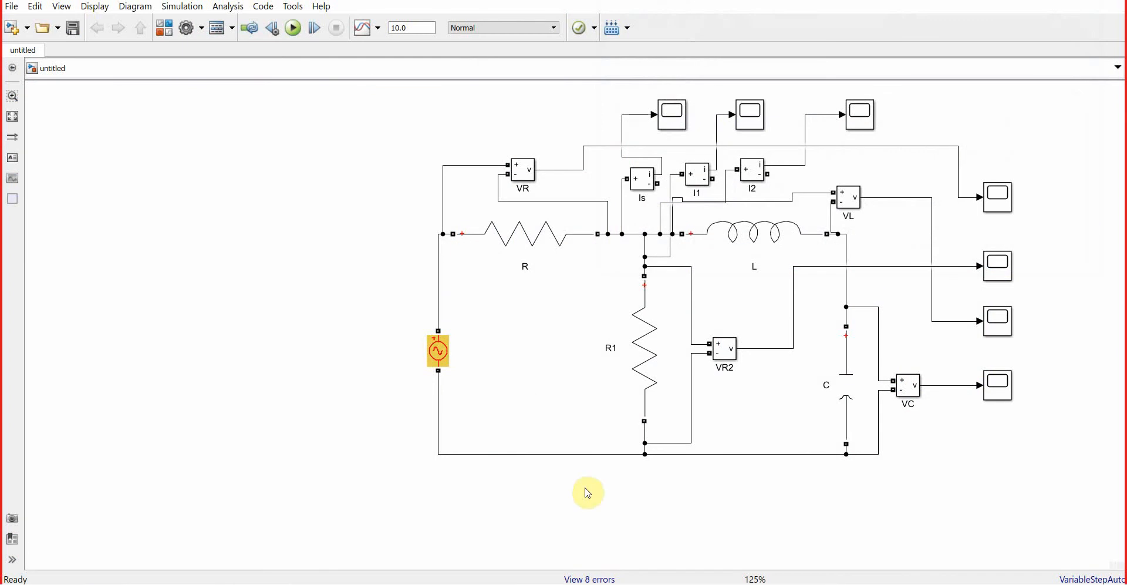
- Search the Simulink block library for Mux
left_click(820, 545)
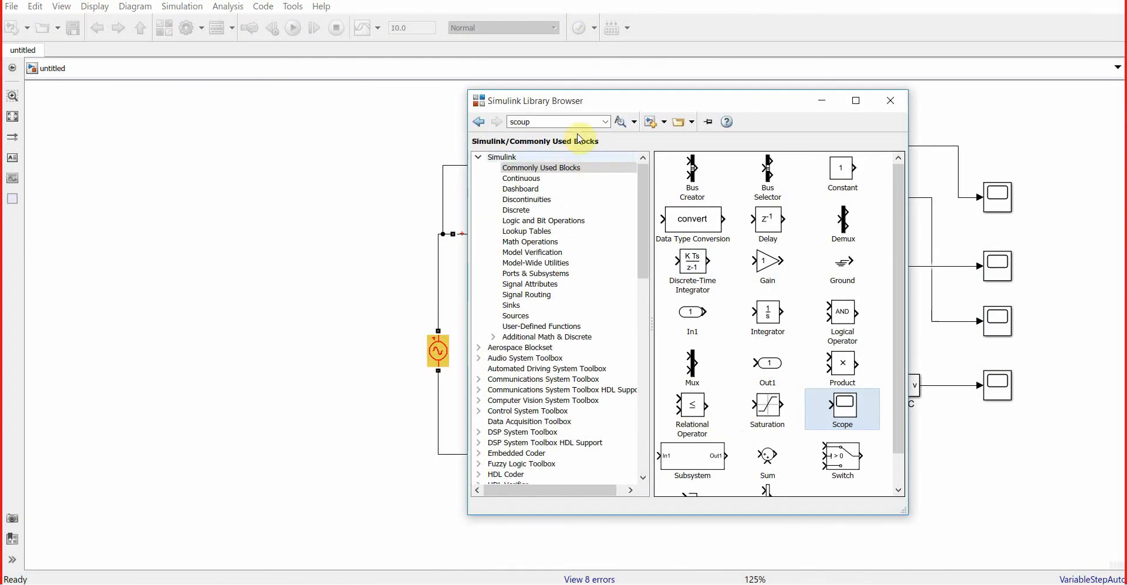
left_click(570, 119)
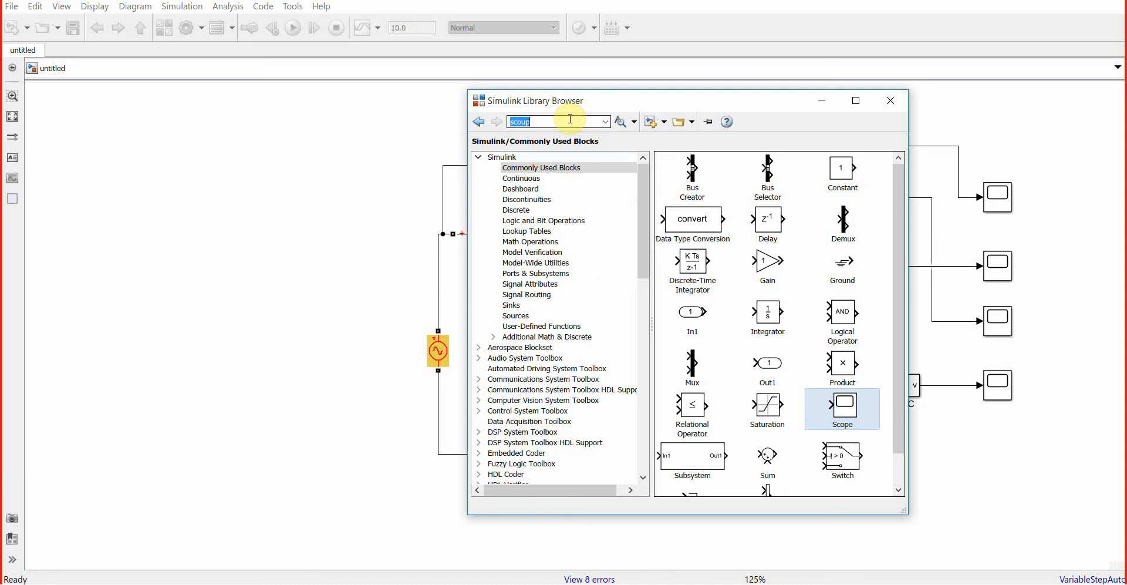
type("M")
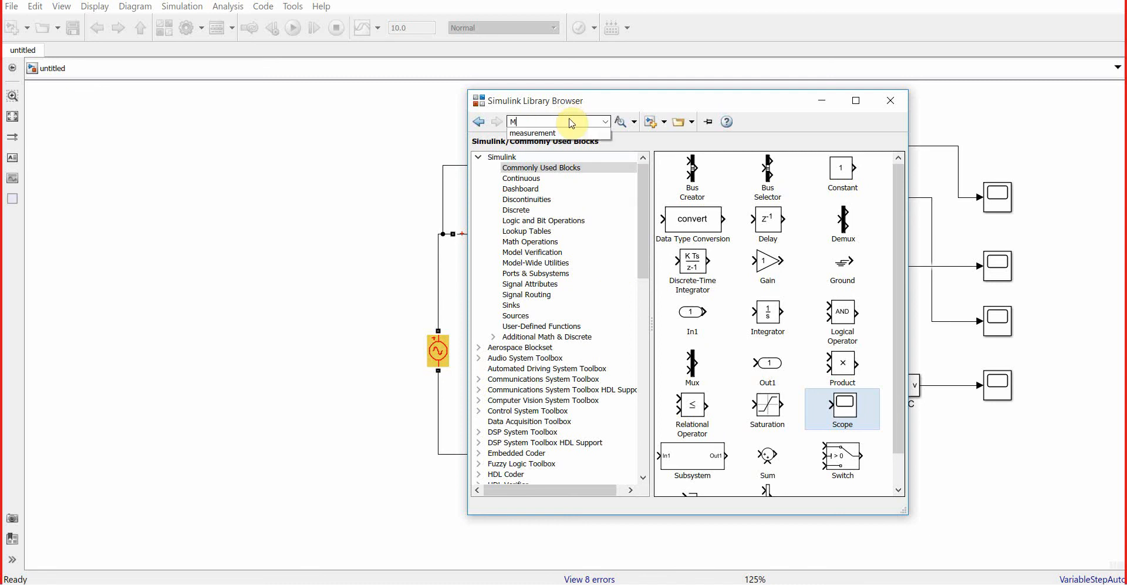
type("ux")
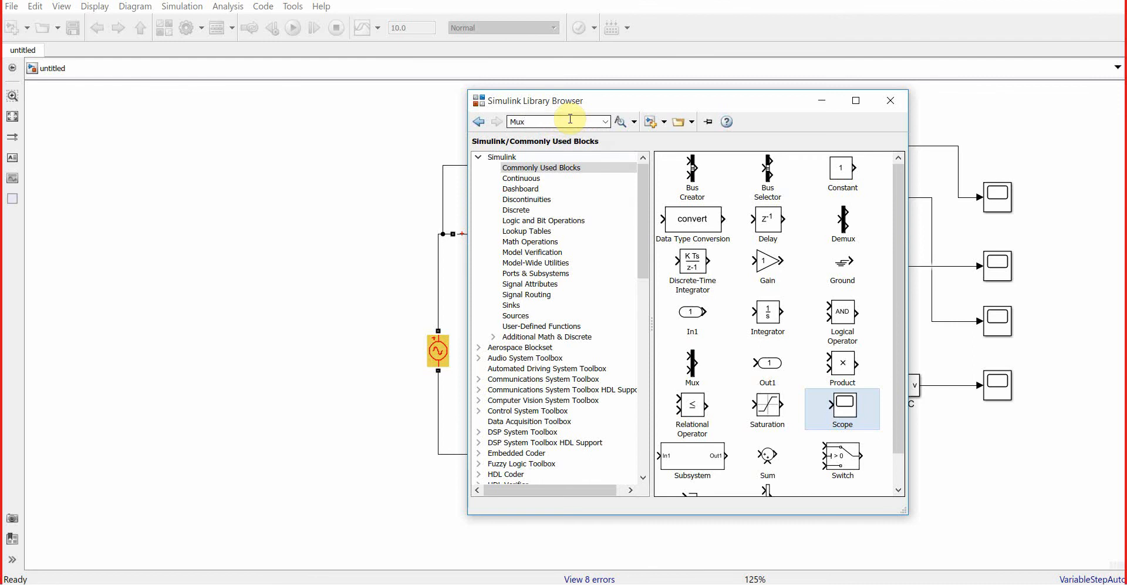
key("Return")
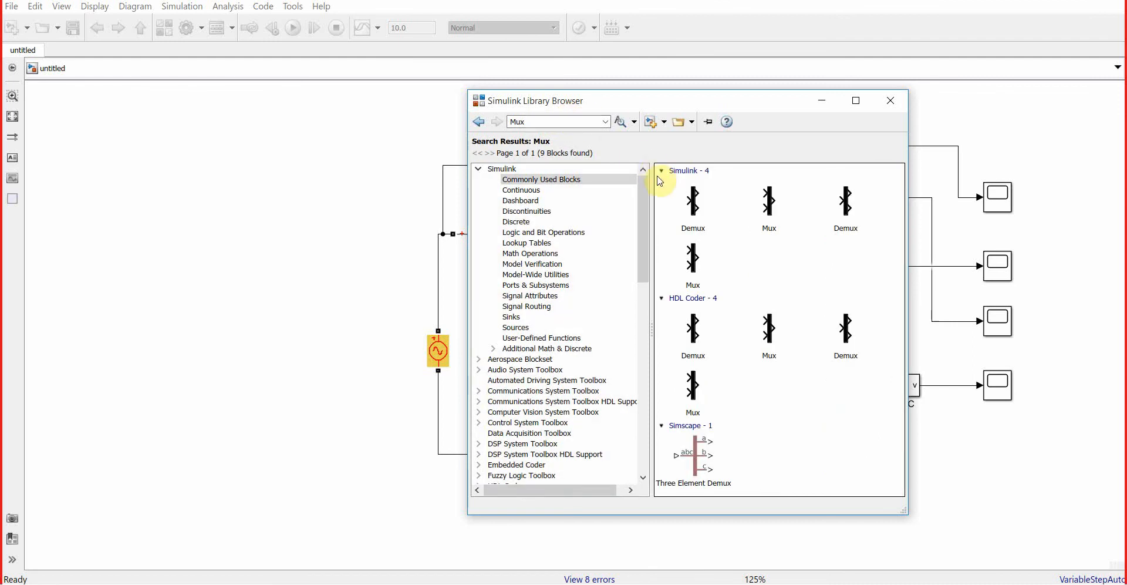
- Search the block library for "power gu" and "power gui", collapse the Simulink category, and minimize the library
left_click(534, 122)
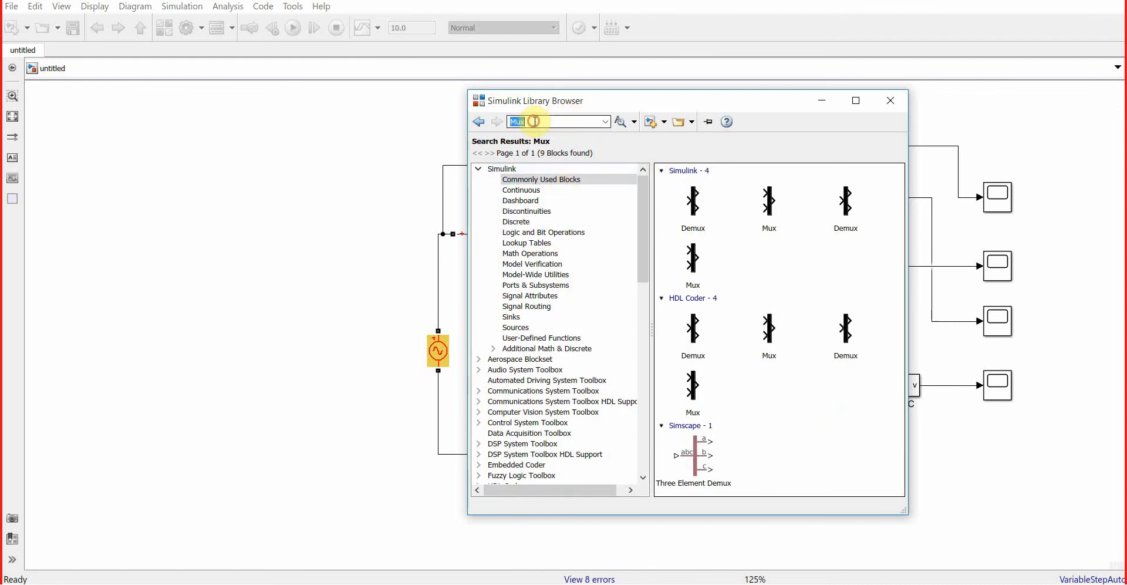
type("power gu")
key("Return")
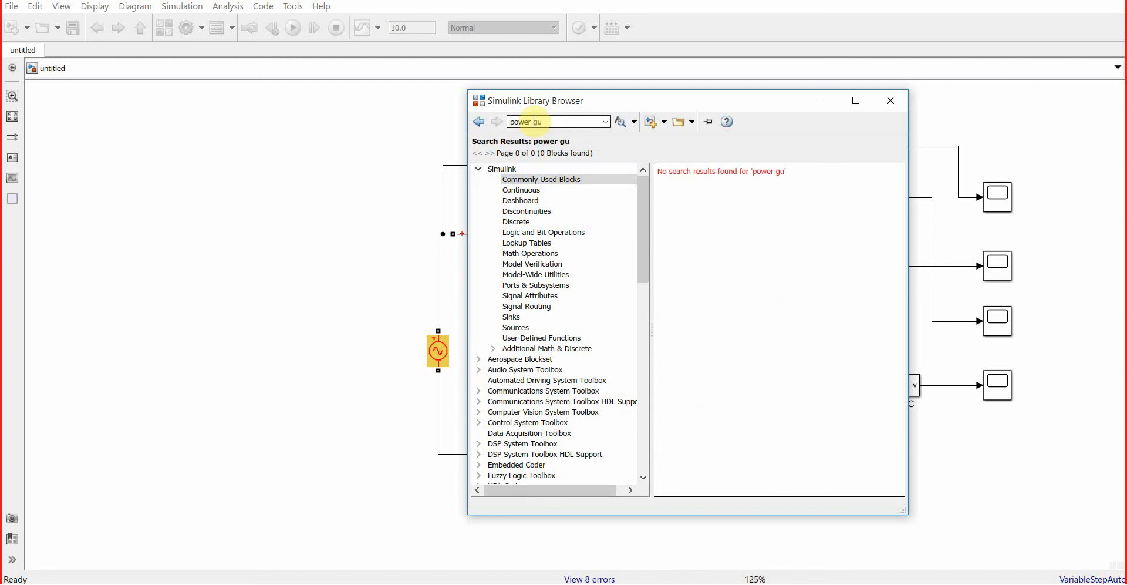
left_click(557, 123)
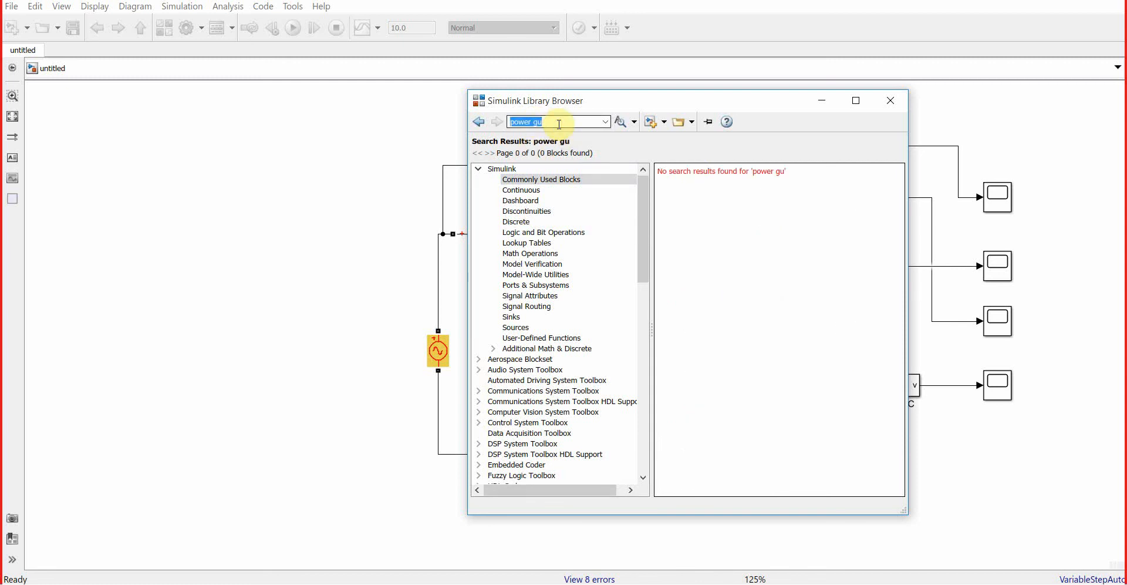
left_click(559, 124)
left_click(478, 168)
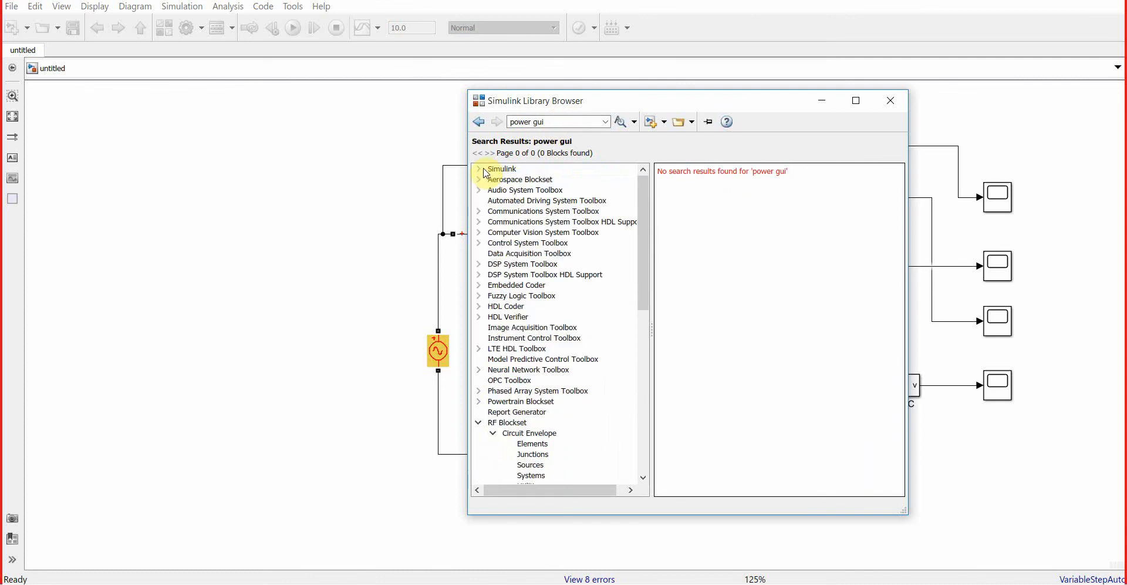
left_click(557, 125)
left_click(557, 125)
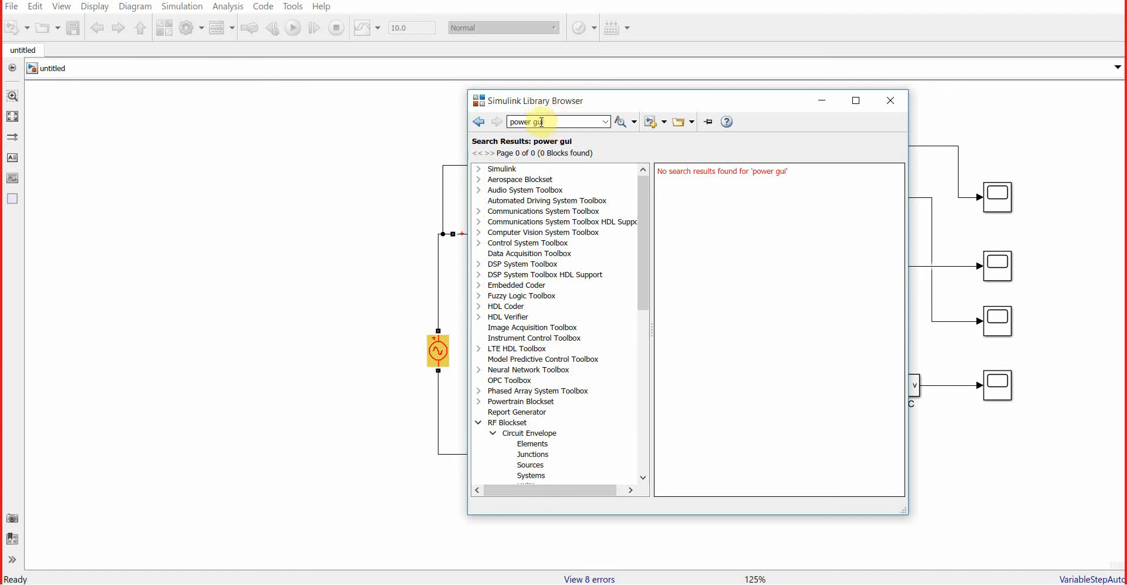
left_click(822, 101)
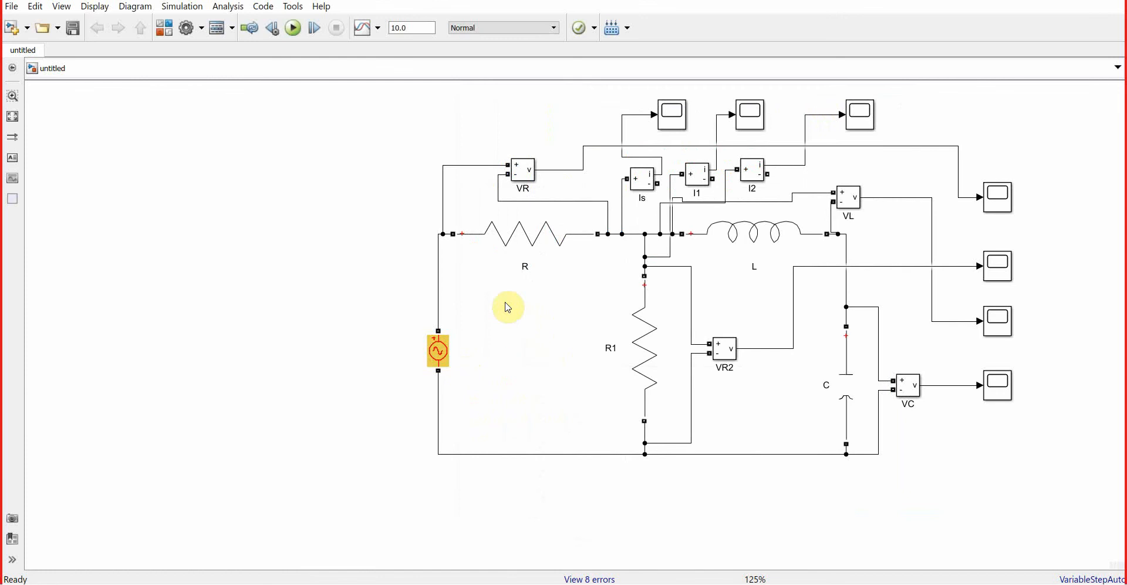
- Rerun the simulation and select the required block name powergui in the AC Voltage Source error message
left_click(296, 30)
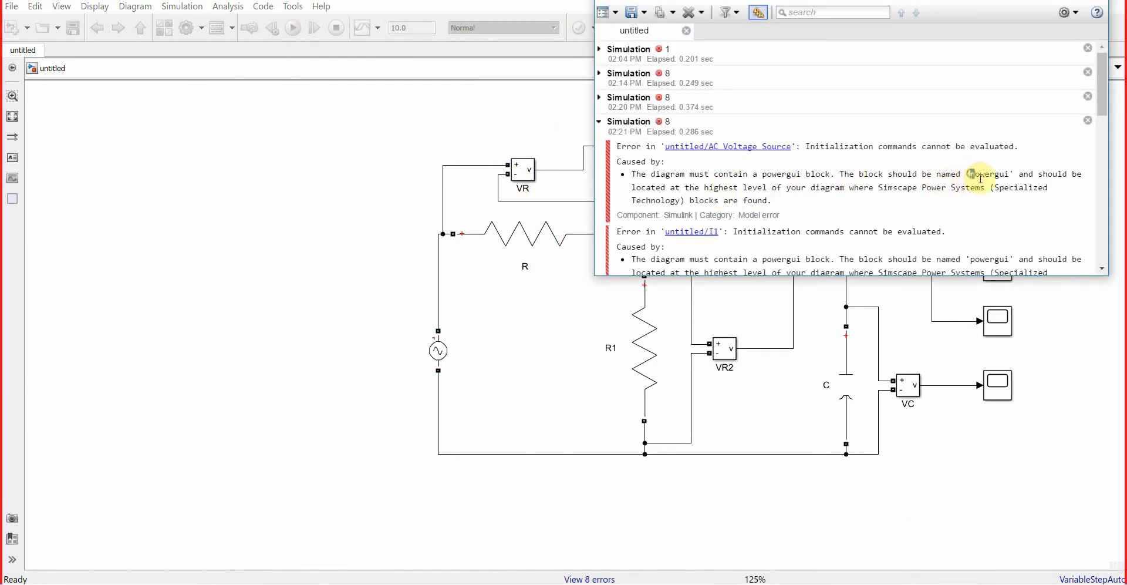
left_click_drag(973, 175, 1004, 176)
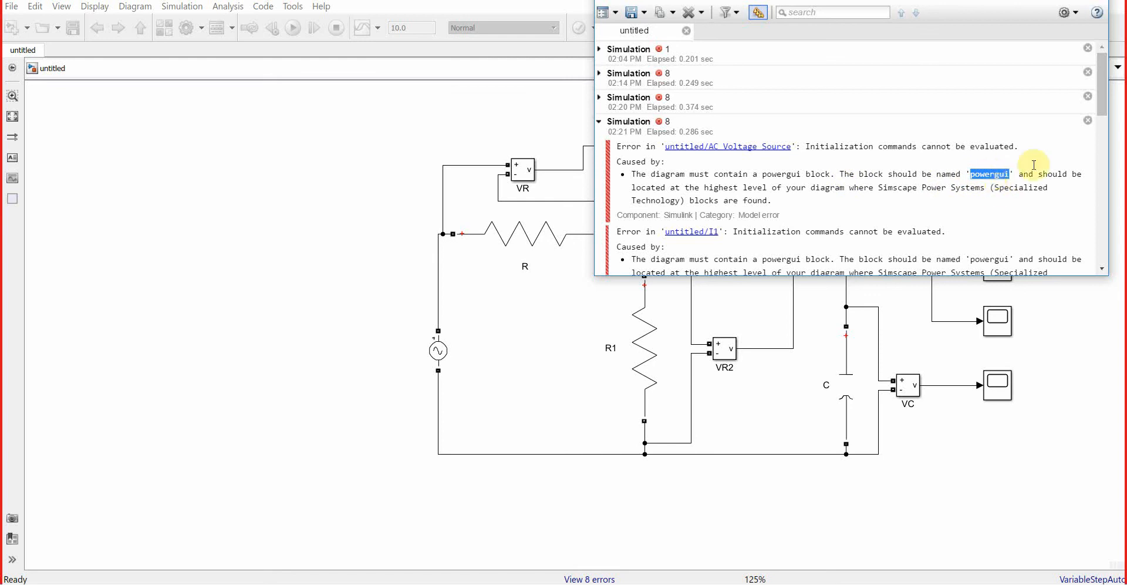
left_click(534, 307)
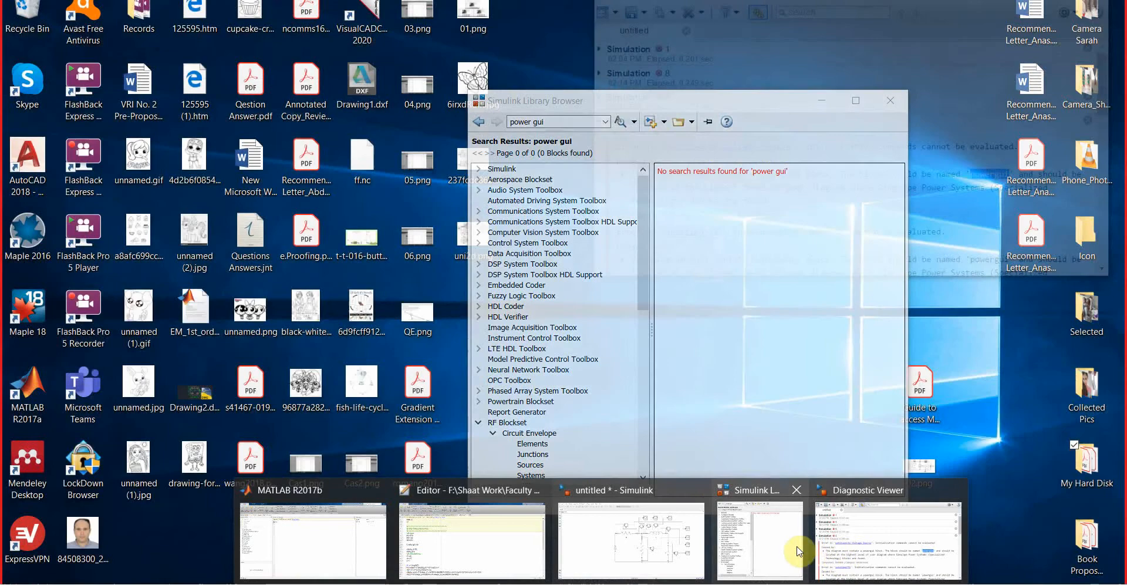
- Search the block library for powergui and place the powergui block in the empty area left of the AC source
left_click(799, 552)
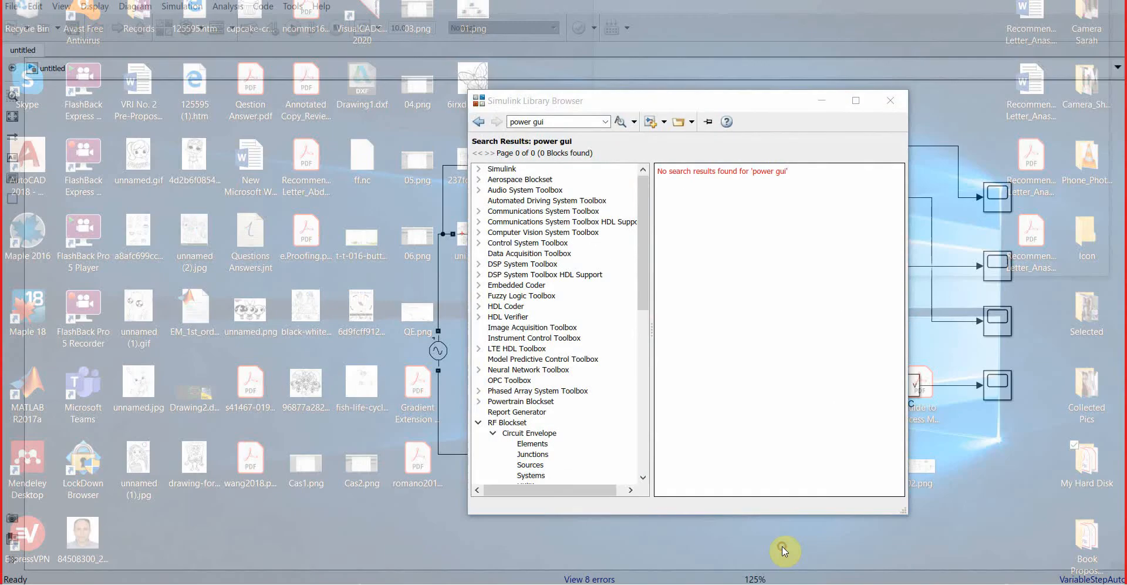
left_click(555, 119)
type("powergui")
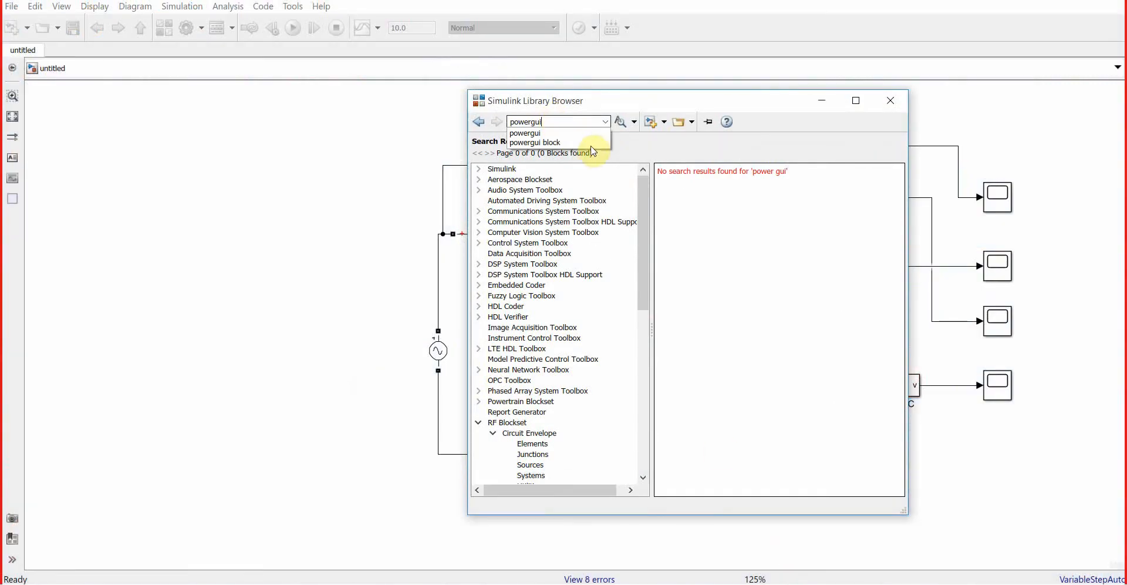
key("Return")
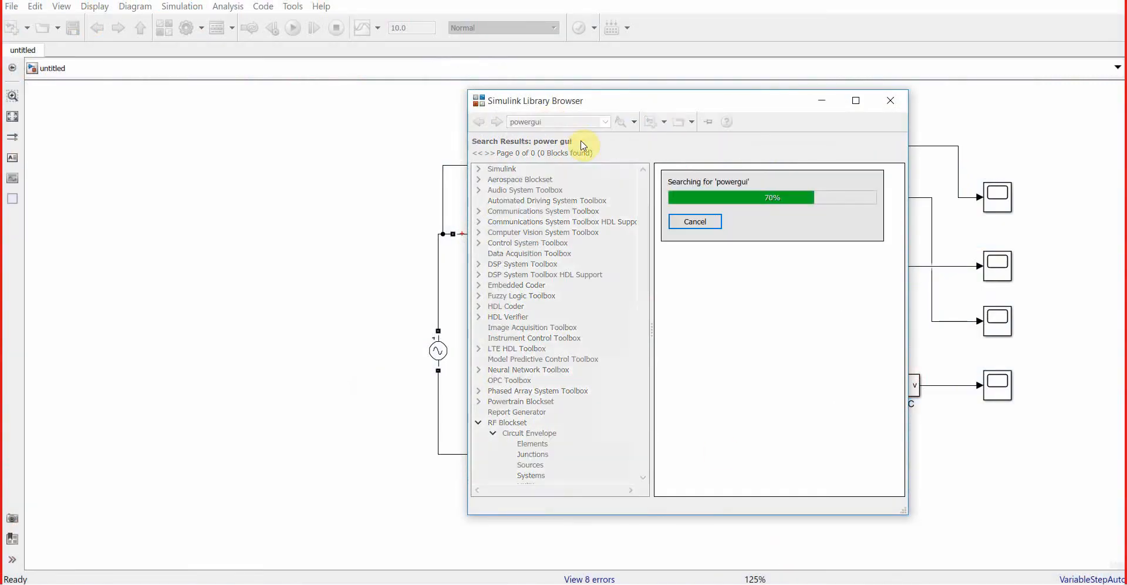
left_click(697, 208)
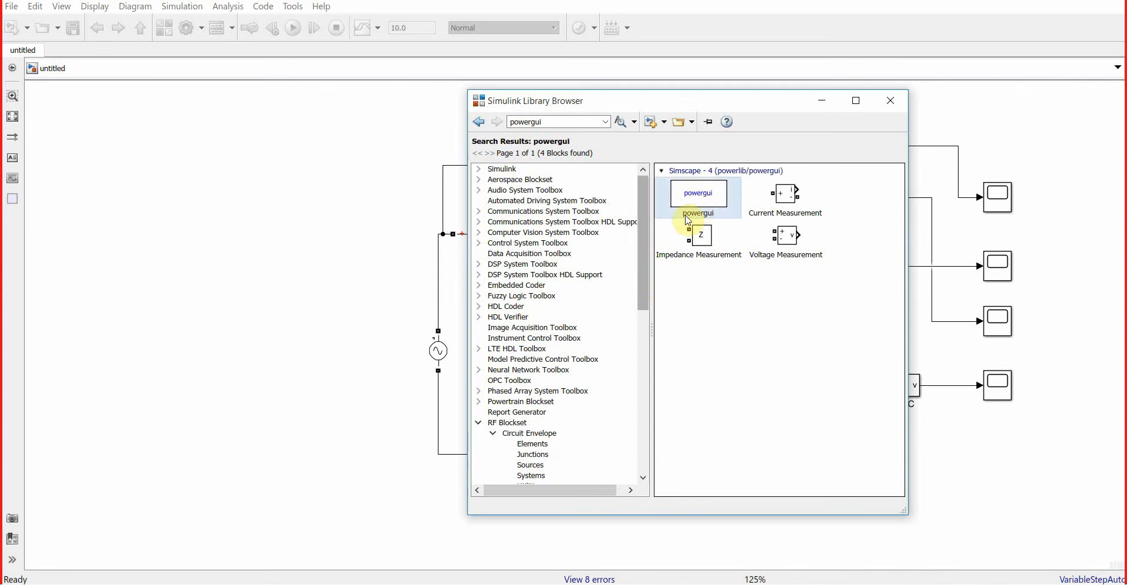
left_click_drag(703, 203, 202, 415)
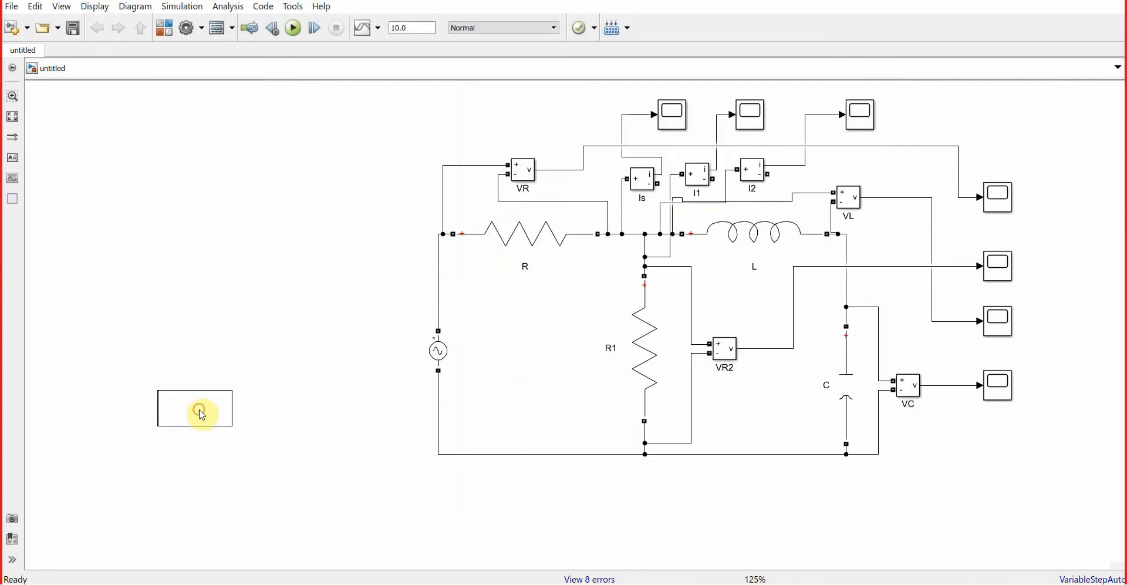
left_click(245, 473)
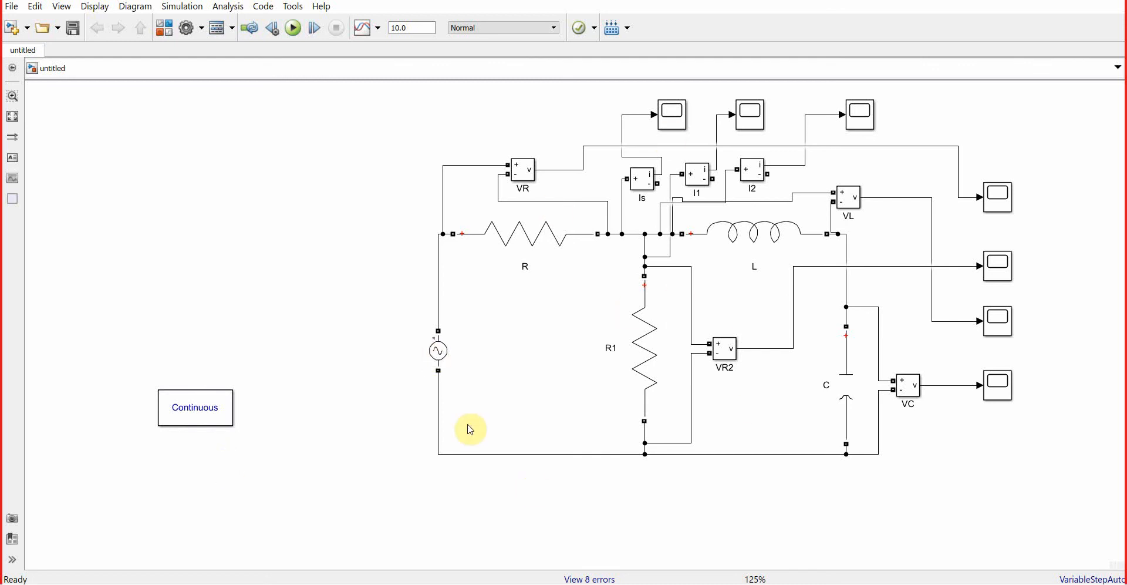
- Run the simulation with the powergui block in place and examine the waveform on VC's scope
left_click(195, 421)
left_click(293, 28)
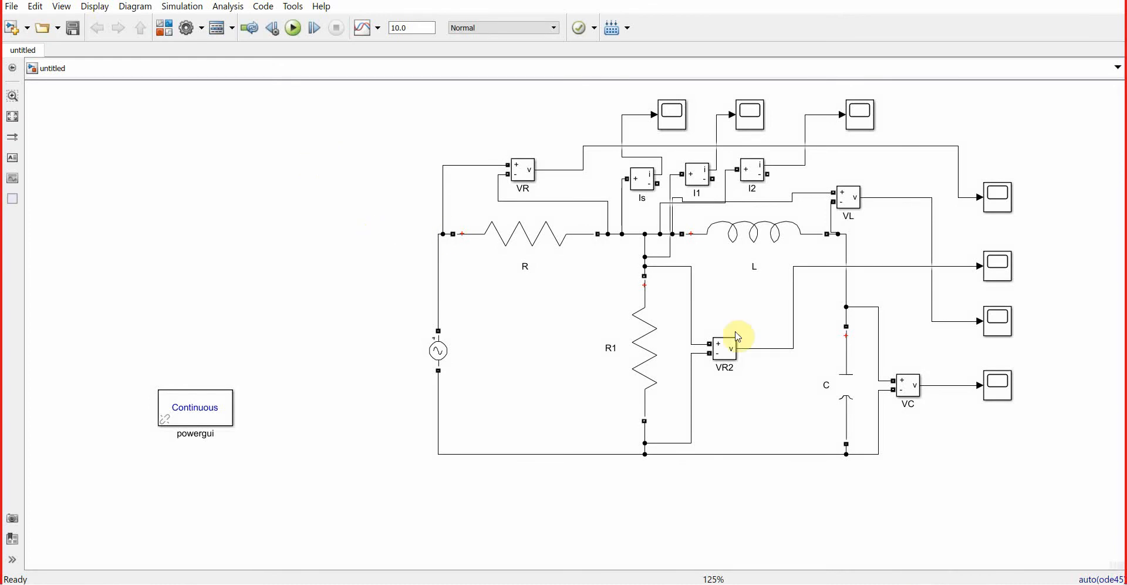
left_click(1007, 394)
double_click(1006, 393)
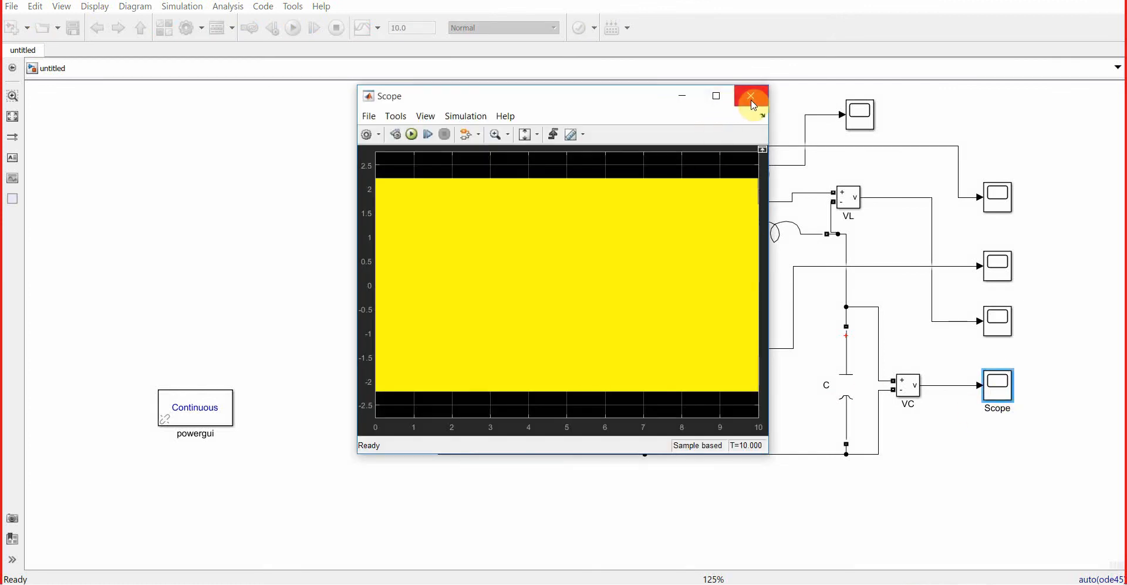
left_click(918, 388)
left_click(747, 95)
- Set the simulation stop time to 1, rerun the model, and examine VC's scope
double_click(414, 28)
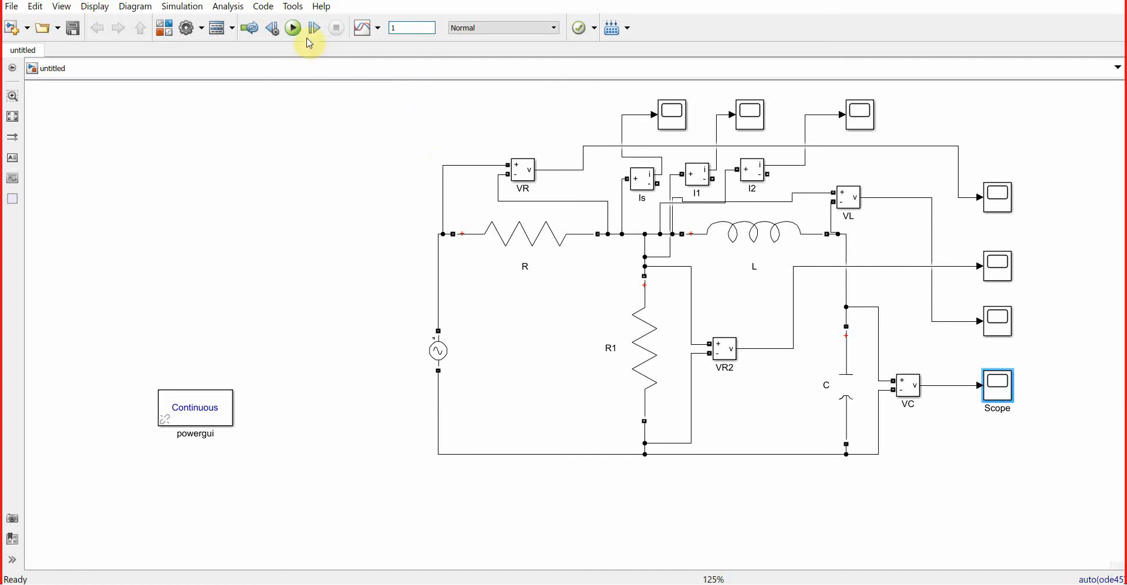
left_click(292, 28)
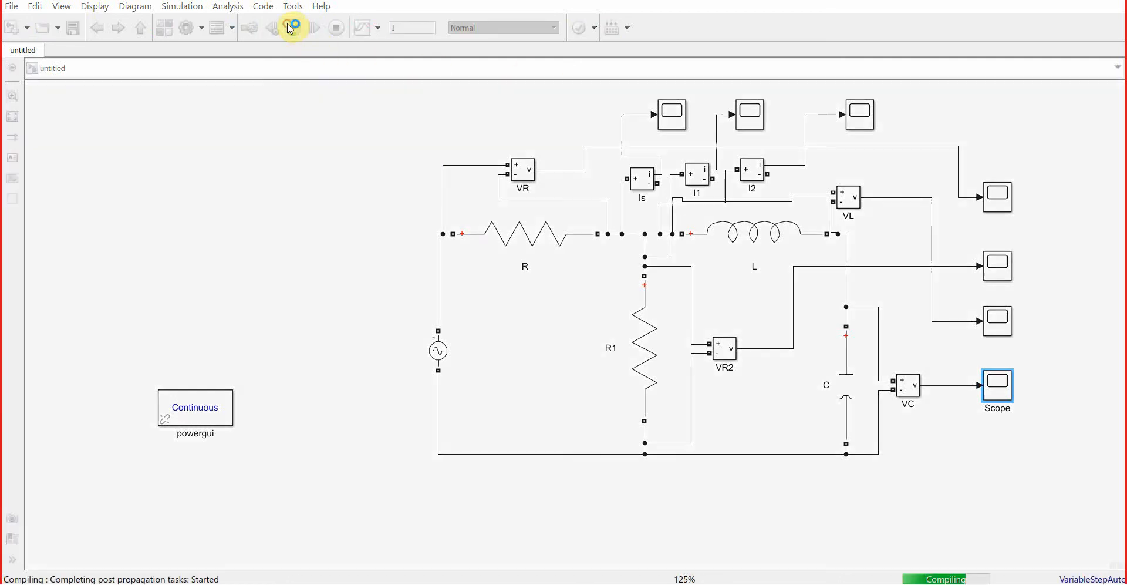
double_click(1003, 389)
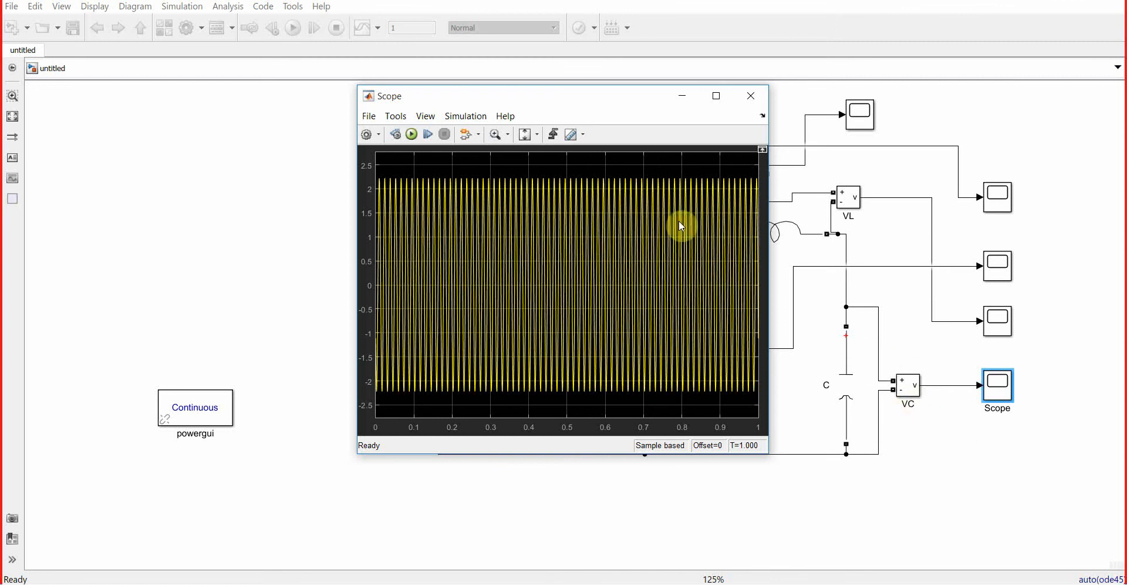
left_click(751, 96)
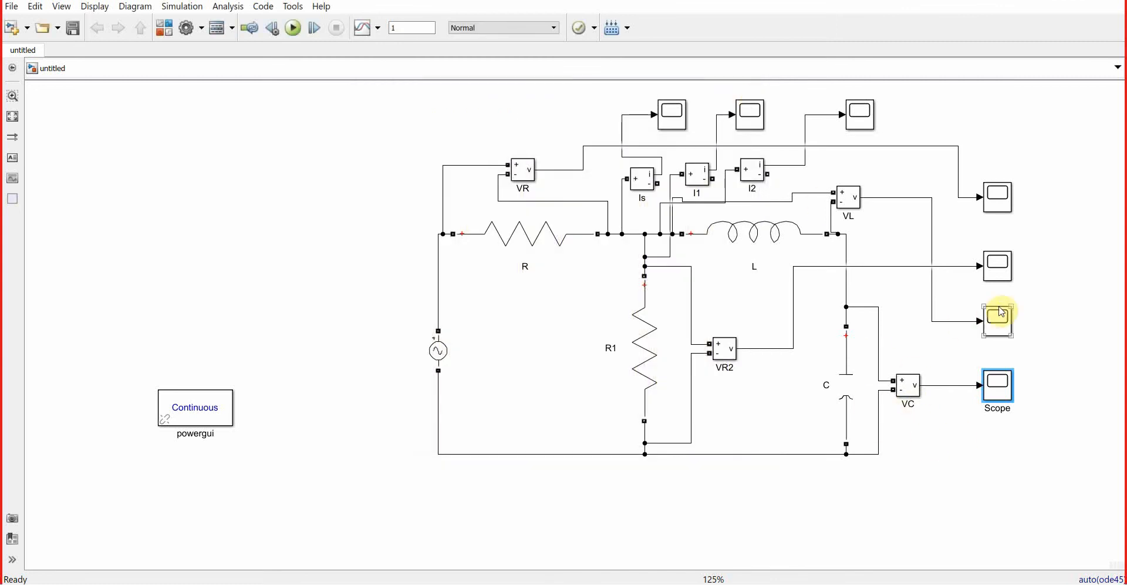
- Examine the voltage waveforms on the scopes connected to VL, VR2 and VR, closing each scope window after viewing
left_click(1003, 323)
double_click(1004, 323)
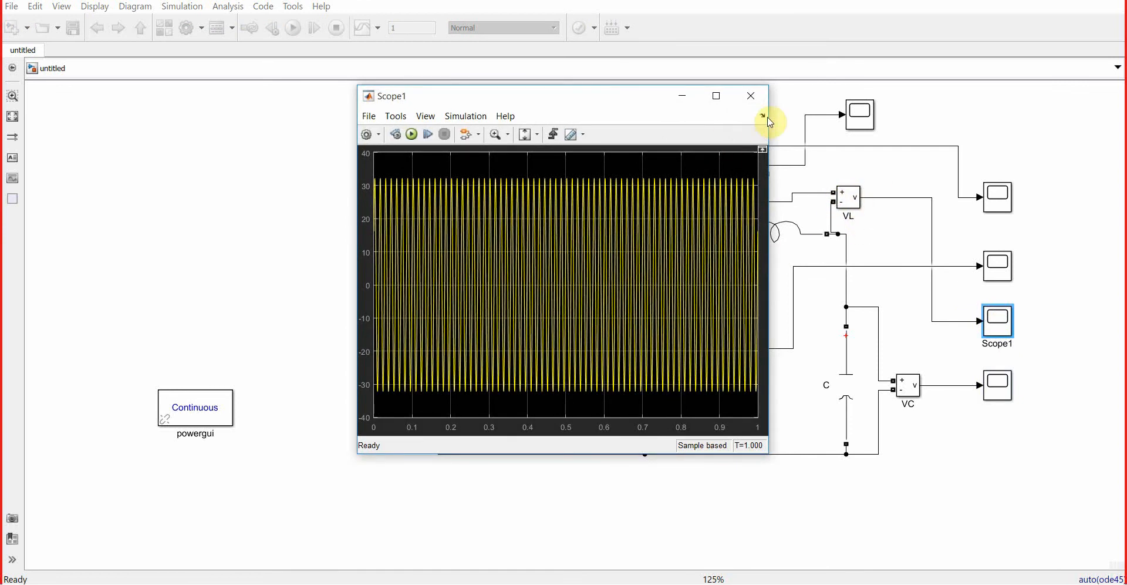
left_click(751, 96)
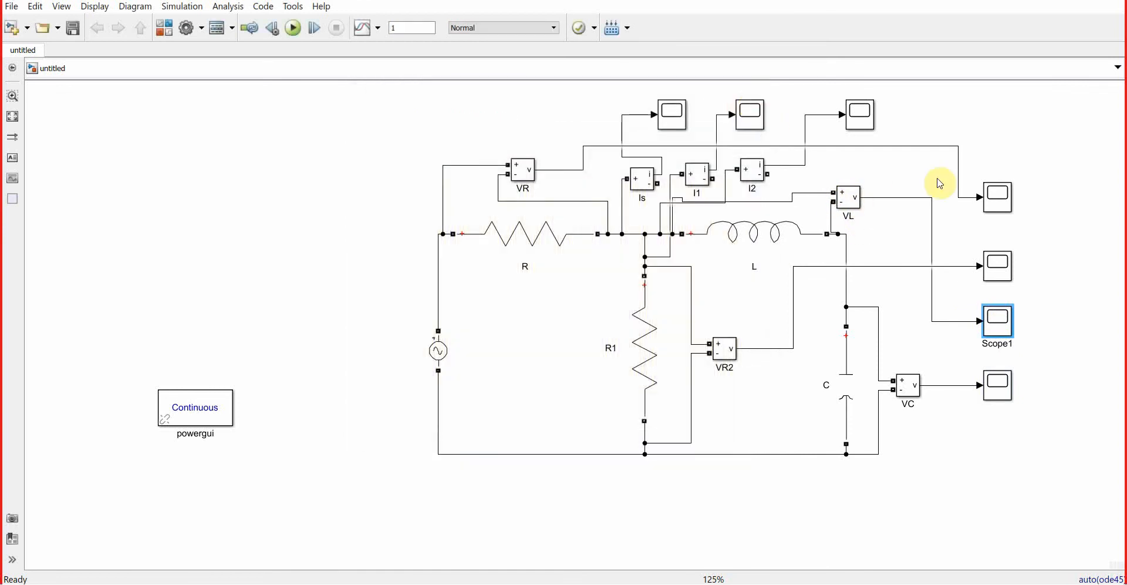
double_click(998, 264)
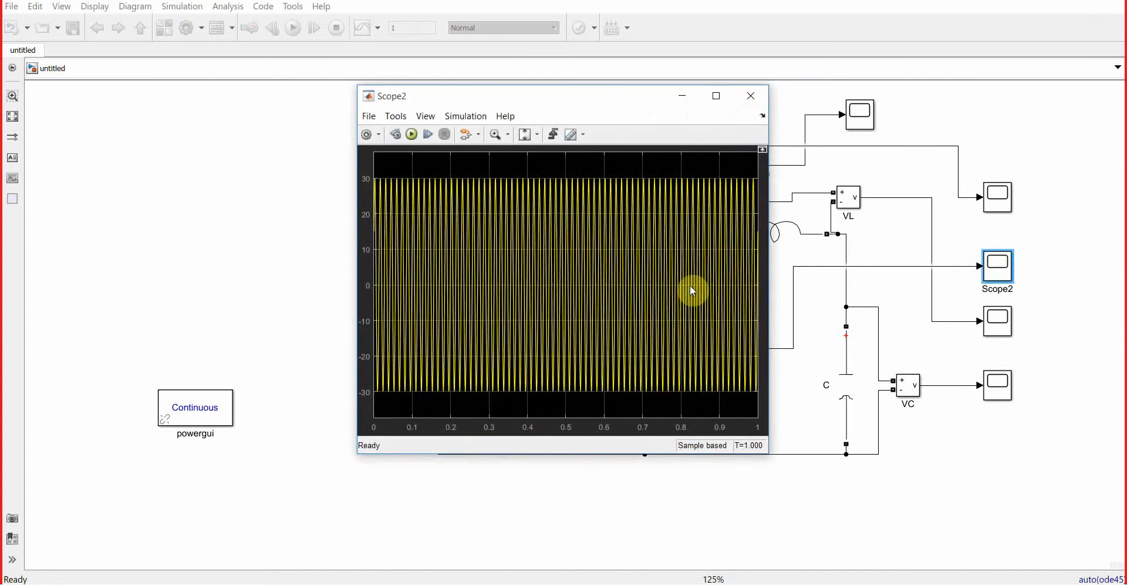
left_click(751, 95)
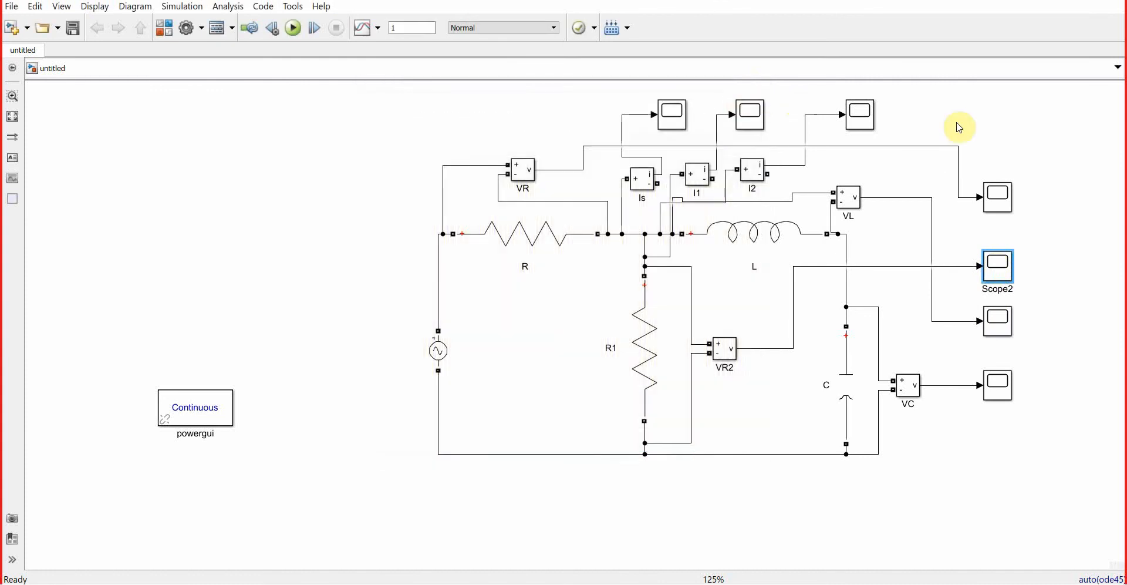
double_click(1000, 198)
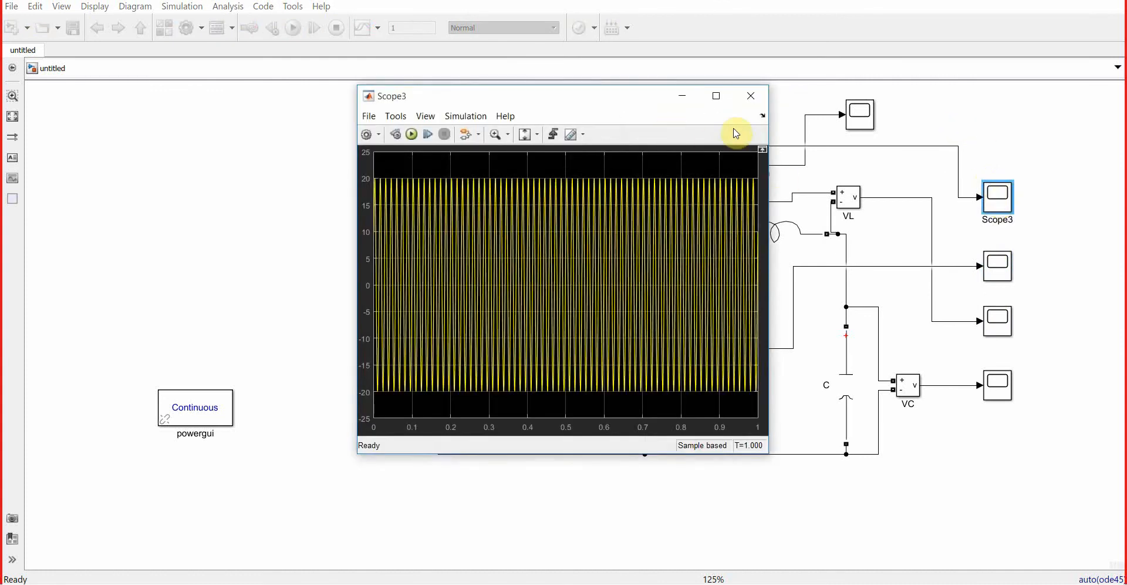
left_click(751, 95)
- Examine the current waveforms on the scopes connected to I2, I1 and Is, closing each scope window after viewing
left_click(869, 120)
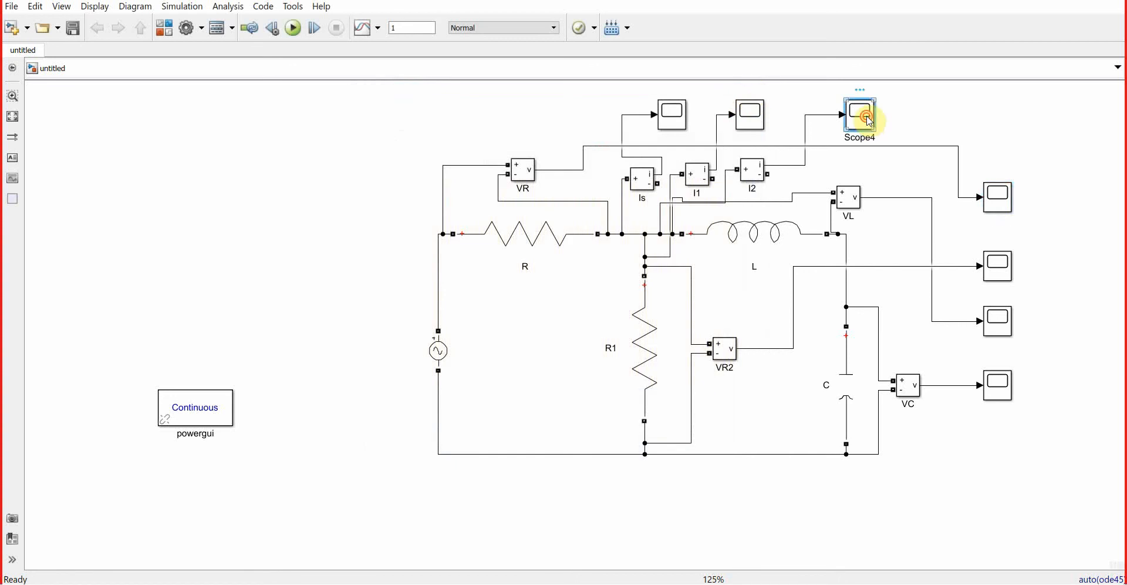
double_click(869, 120)
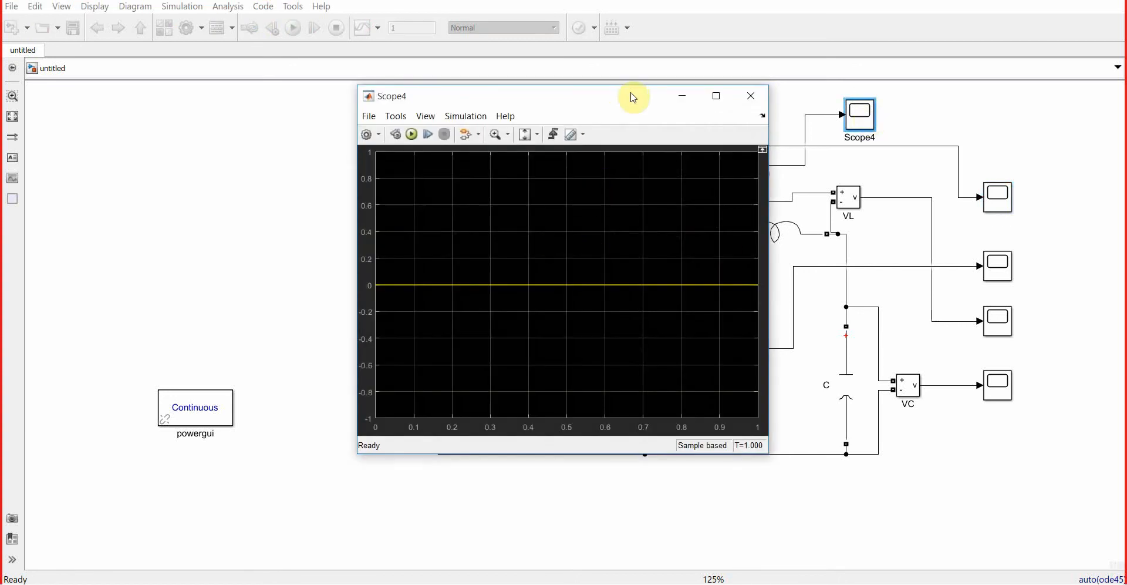
left_click_drag(622, 100, 316, 146)
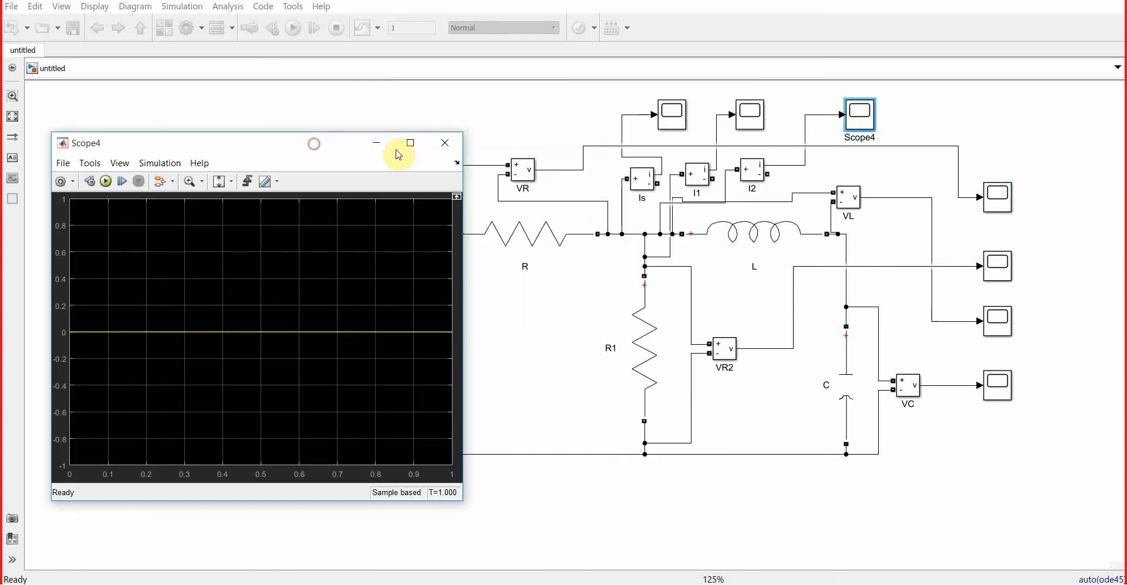
left_click(448, 144)
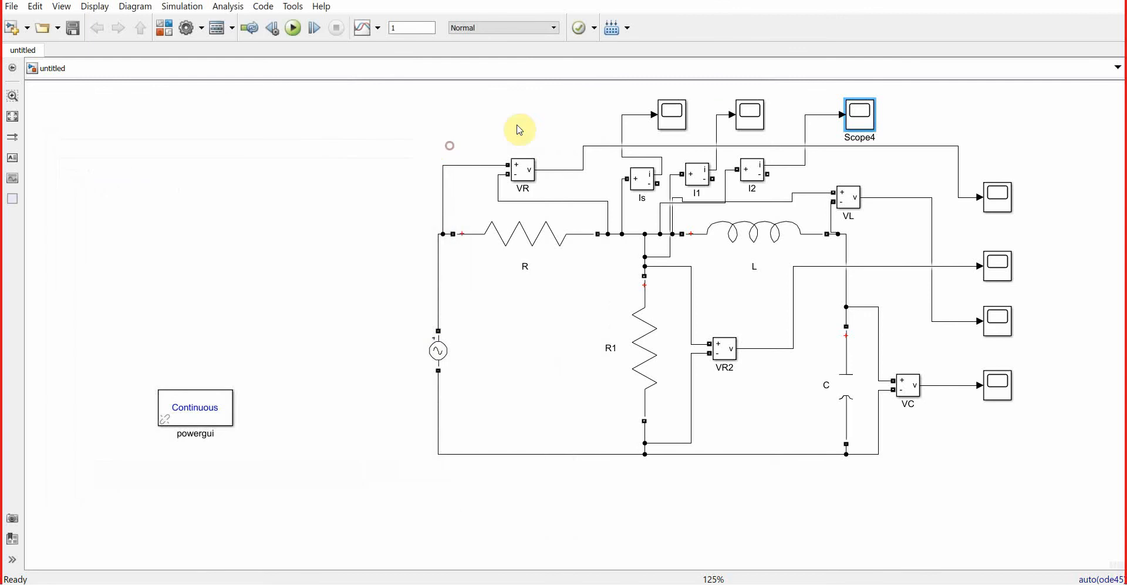
double_click(762, 121)
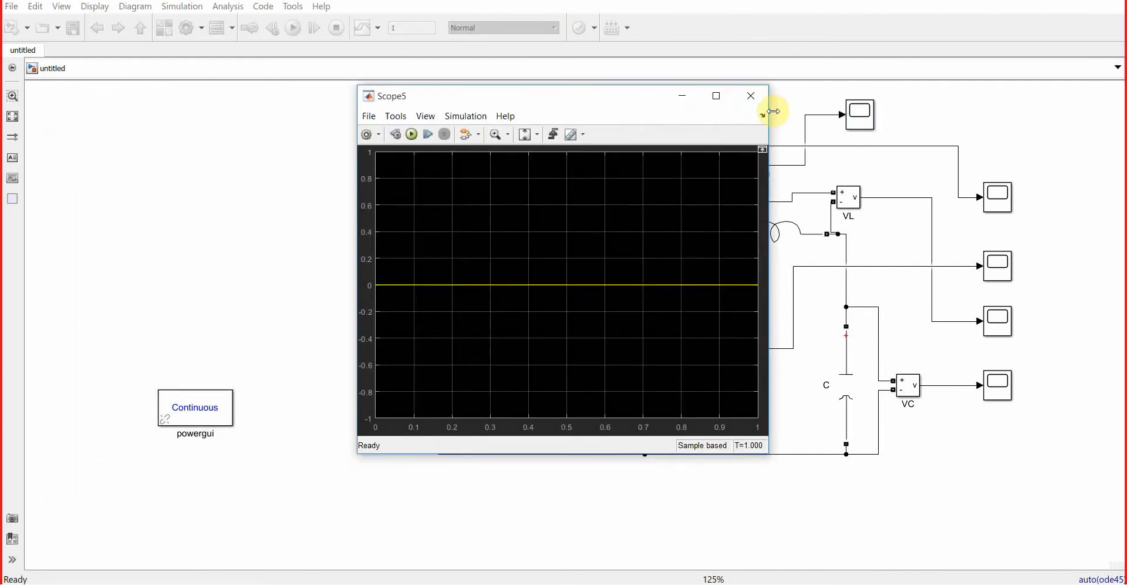
left_click(744, 94)
double_click(672, 116)
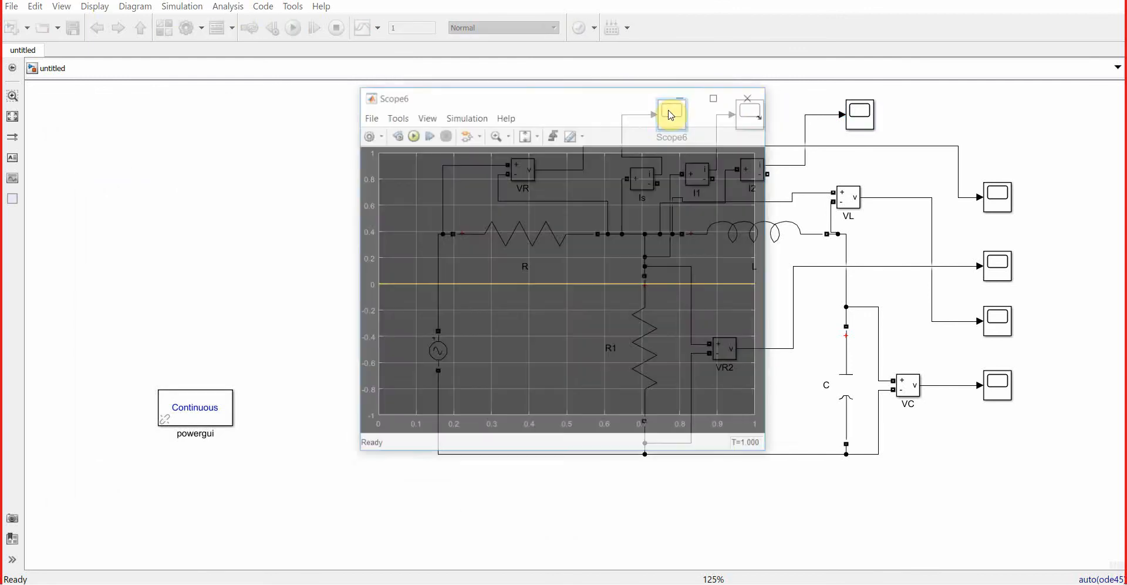
left_click(747, 99)
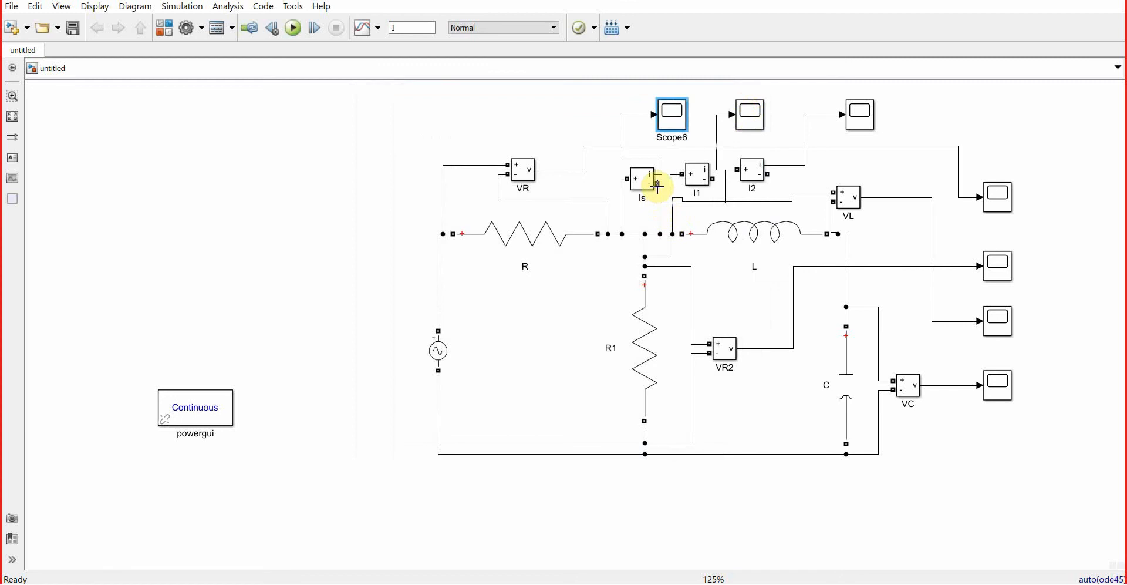
- Try wiring the negative terminals of Is and I2 to the line between R and L, and I1's to the line above R1
left_click_drag(659, 185, 635, 234)
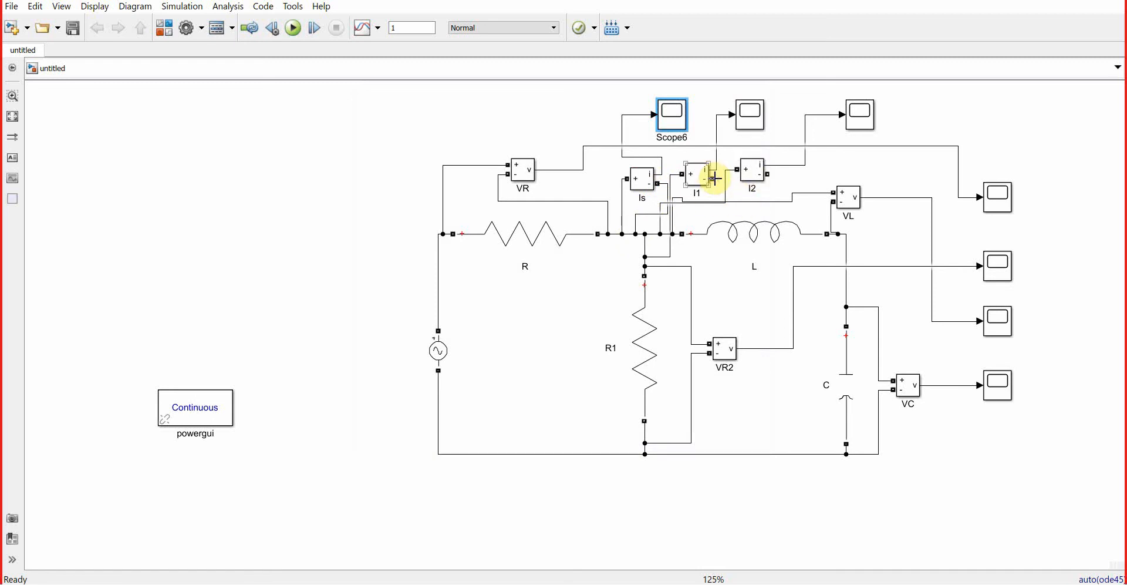
mouse_move(714, 178)
left_mouse_down()
mouse_move(685, 259)
mouse_move(645, 263)
left_mouse_up()
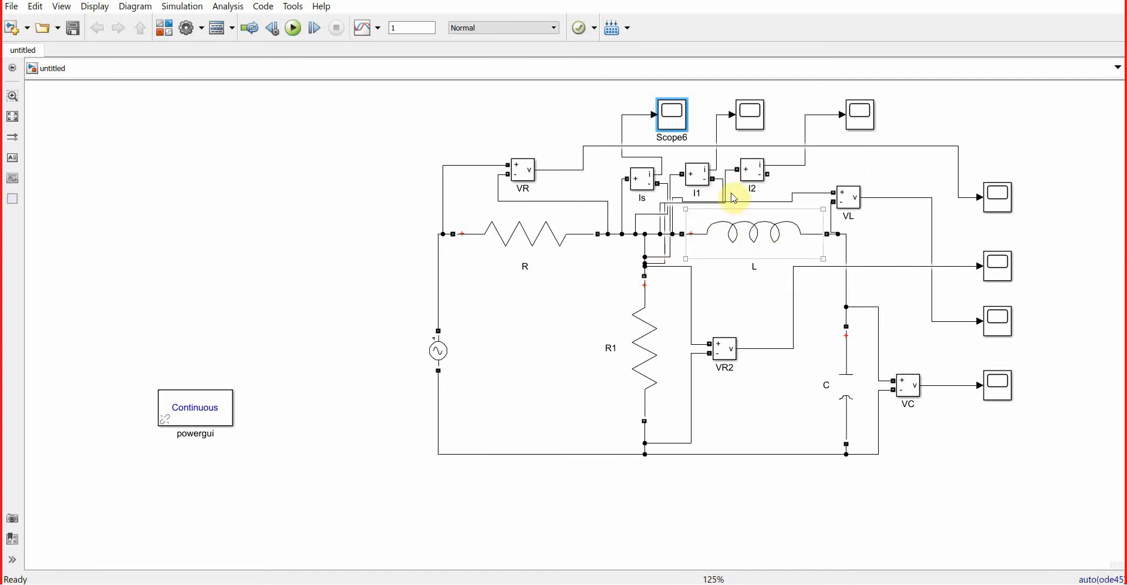
left_click_drag(768, 174, 667, 234)
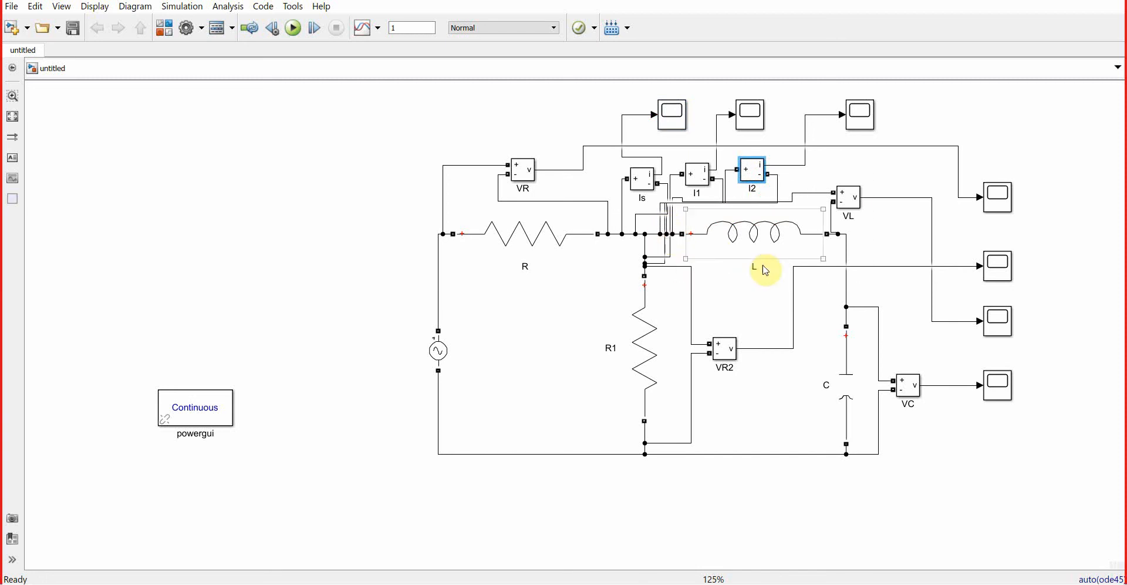
- Rerun the simulation with the added current-sensor wires and examine I2's scope
left_click(293, 28)
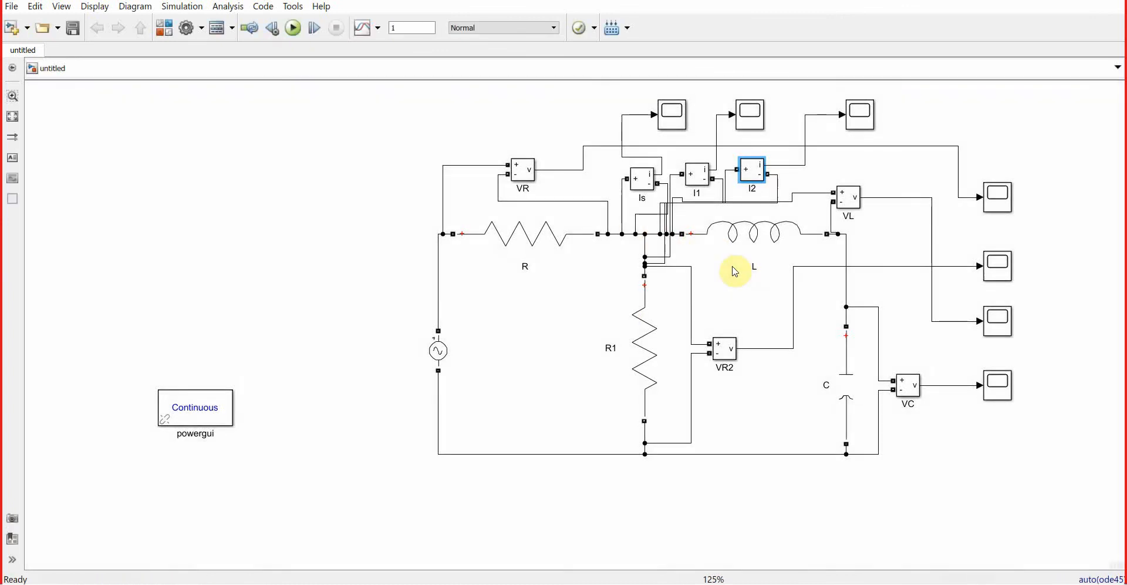
left_click(864, 123)
double_click(864, 123)
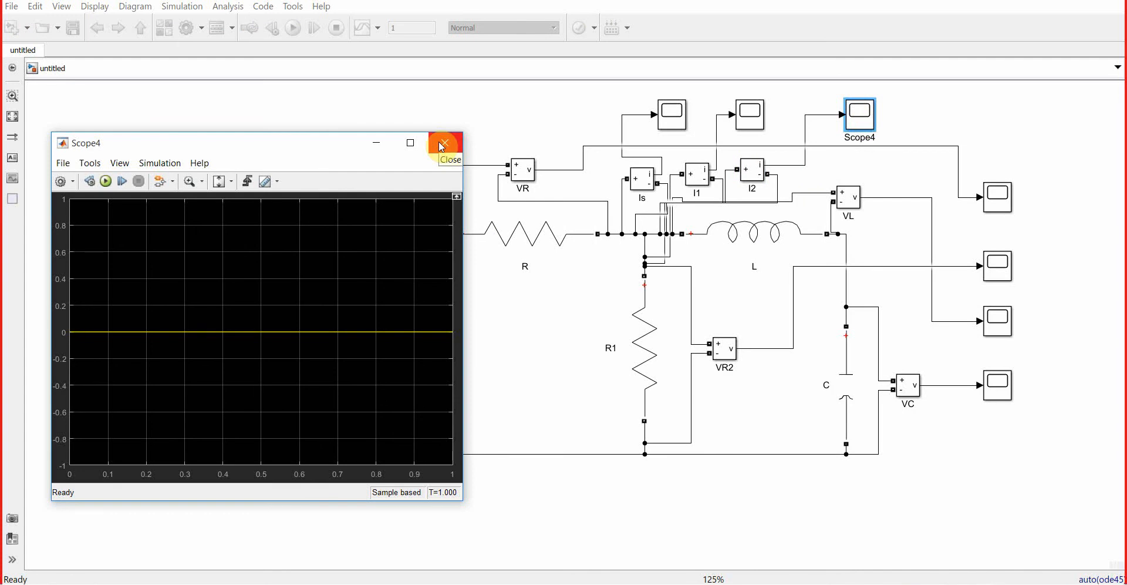
left_click(443, 145)
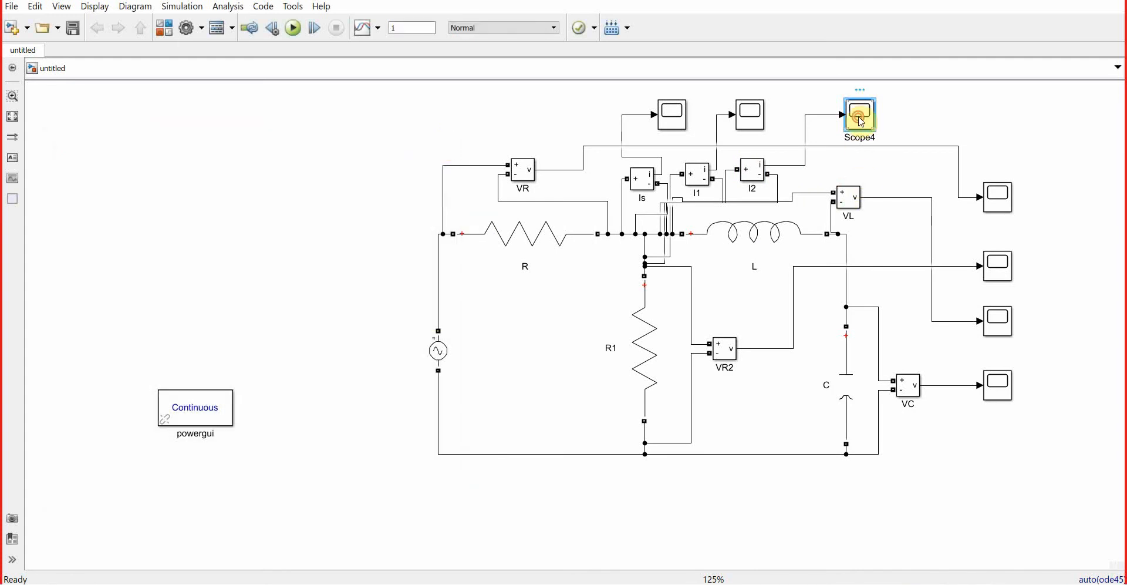
double_click(862, 122)
left_click(441, 148)
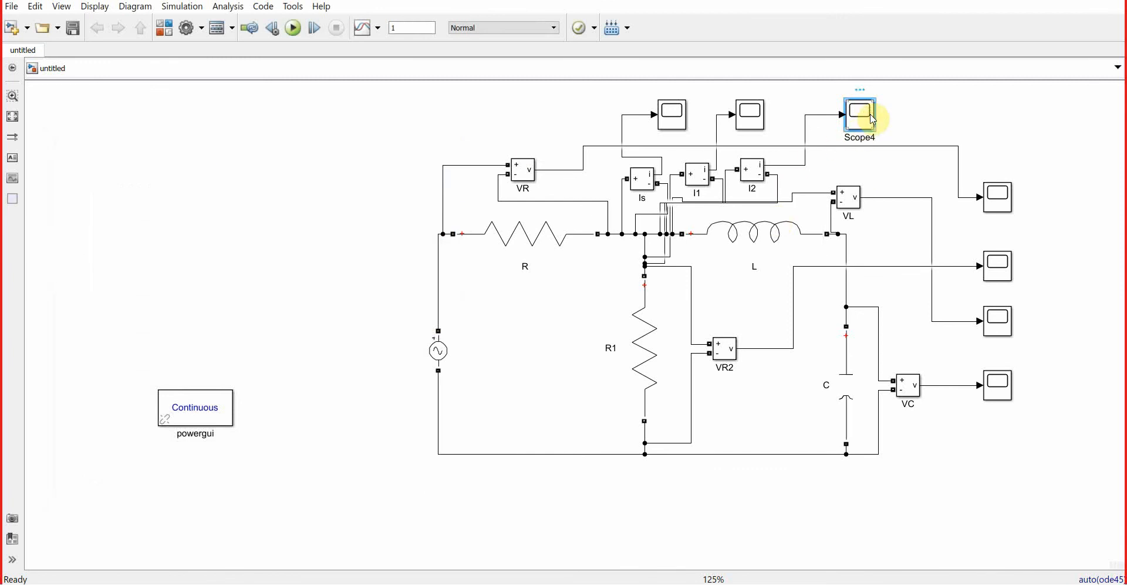
- Delete the scopes connected to the I2 and I1 current measurement blocks
key("Delete")
left_click(751, 115)
key("Delete")
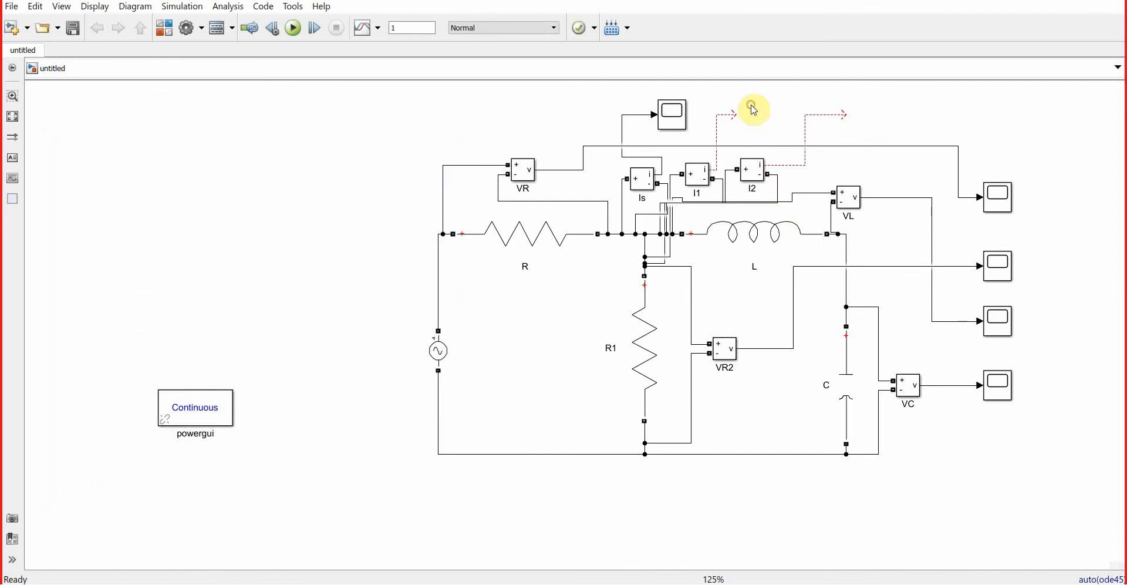
left_click(754, 175)
key("Delete")
left_click(697, 181)
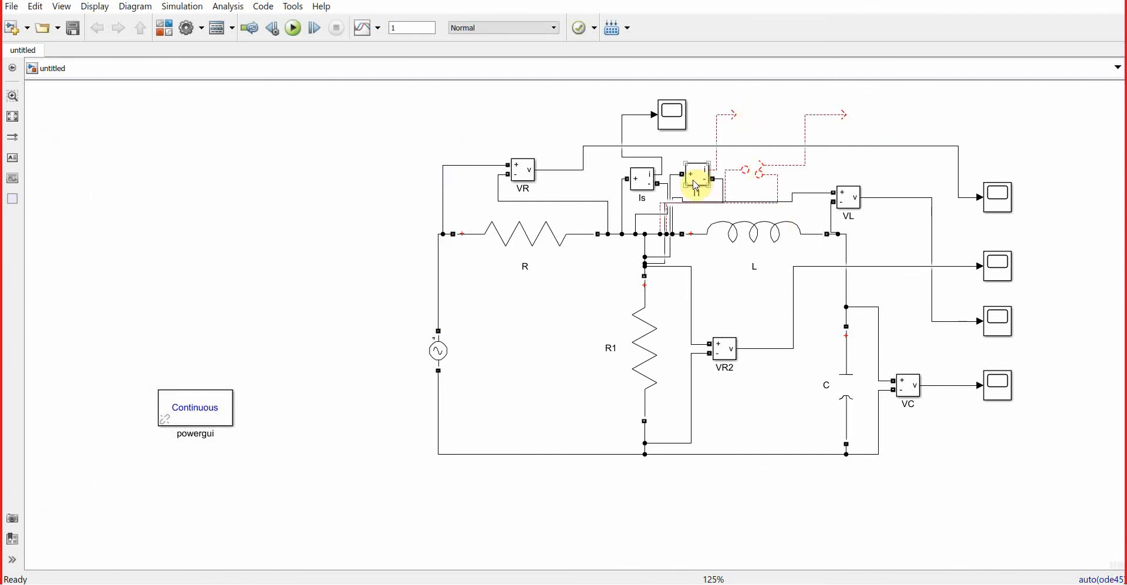
key("Delete")
left_click(646, 179)
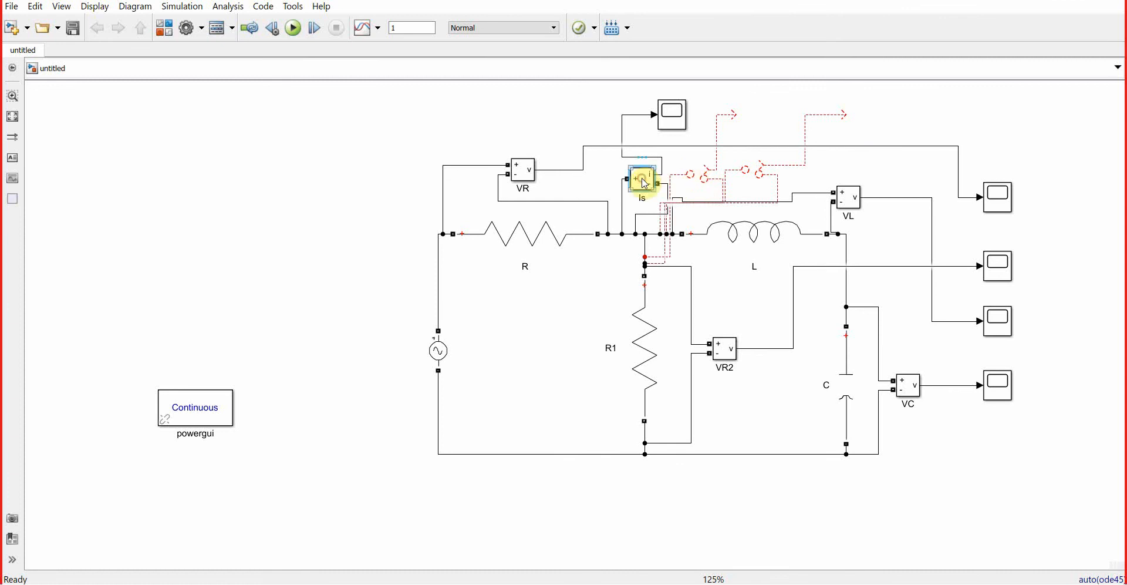
key("Delete")
left_click(662, 120)
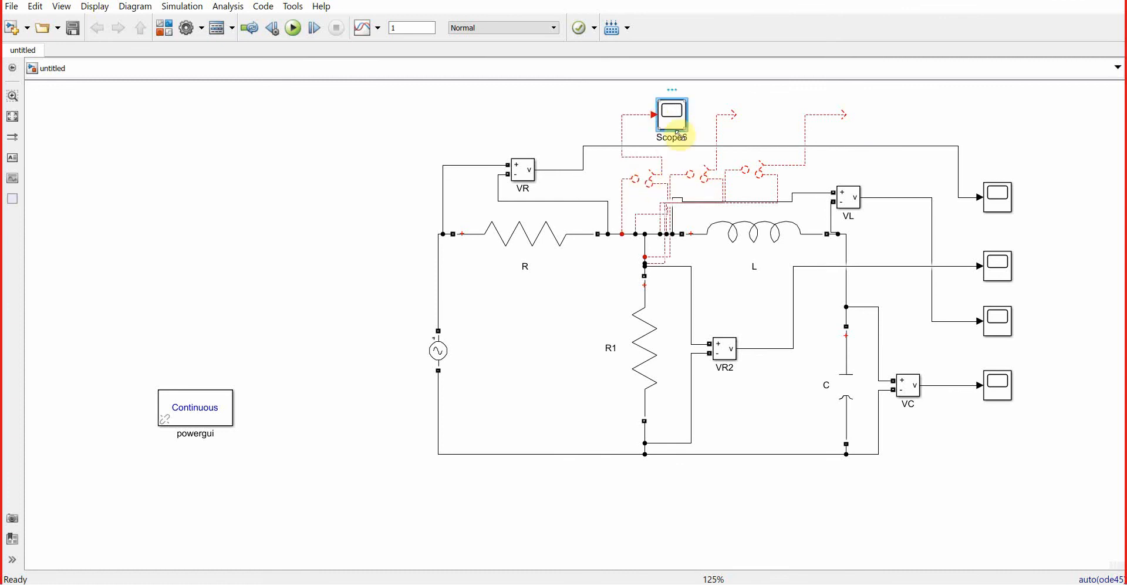
key("ctrl+z")
key("ctrl+z")
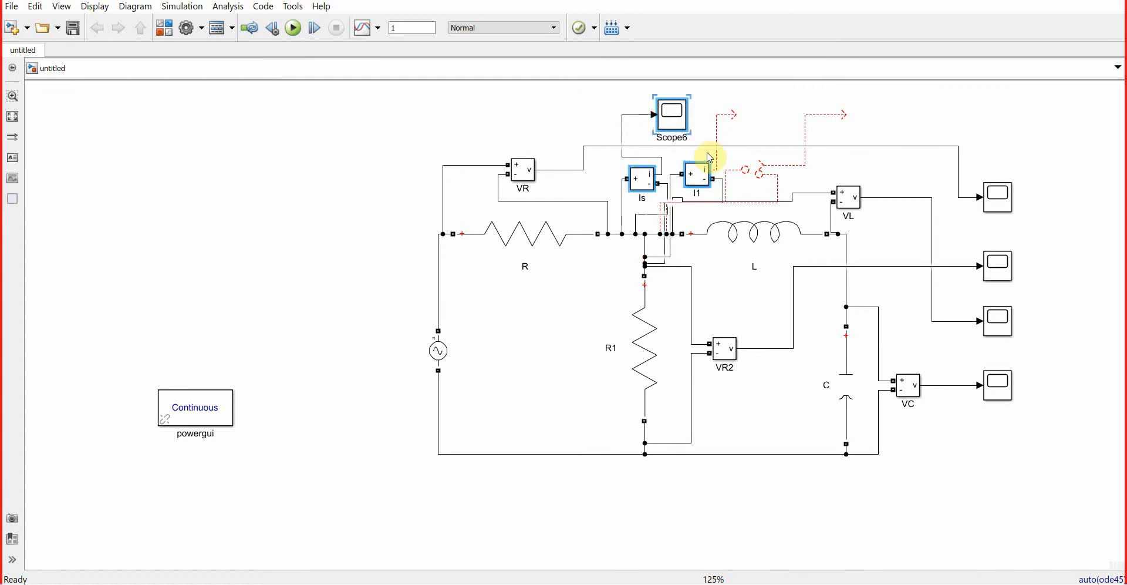
key("ctrl+z")
key("Delete")
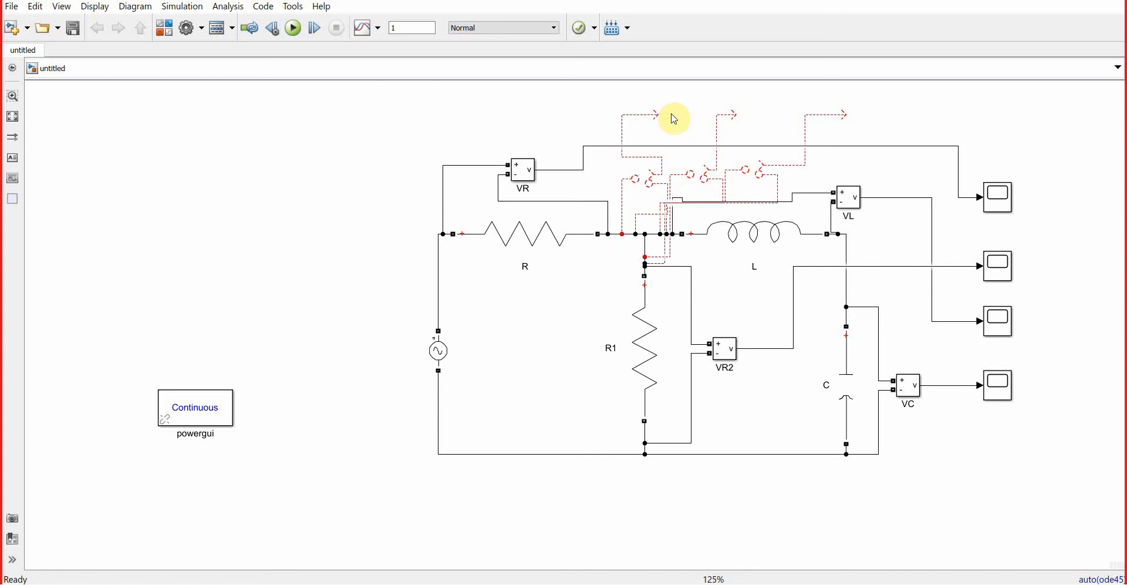
key("ctrl+z")
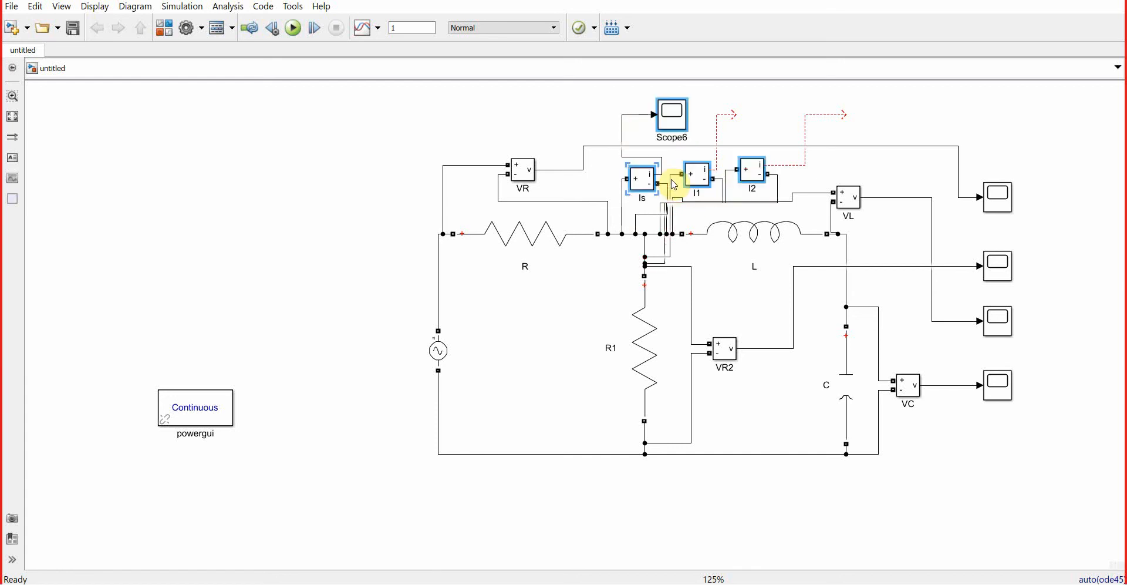
- Delete the scope connected to Is and the dangling output signal lines of Is, I1 and I2
left_click(712, 111)
left_click(686, 121)
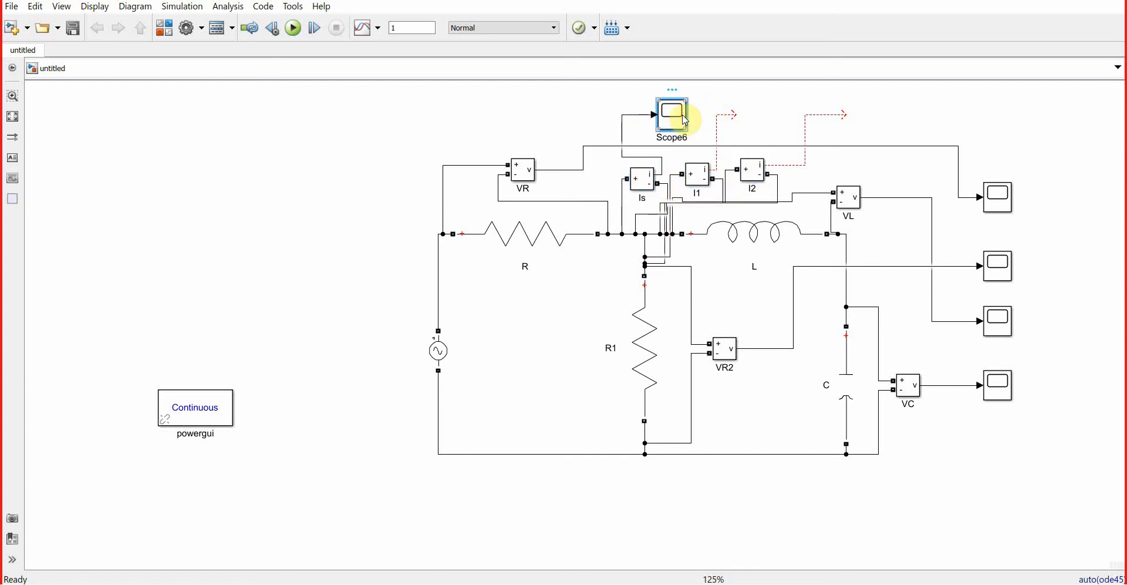
key("Delete")
left_click(660, 156)
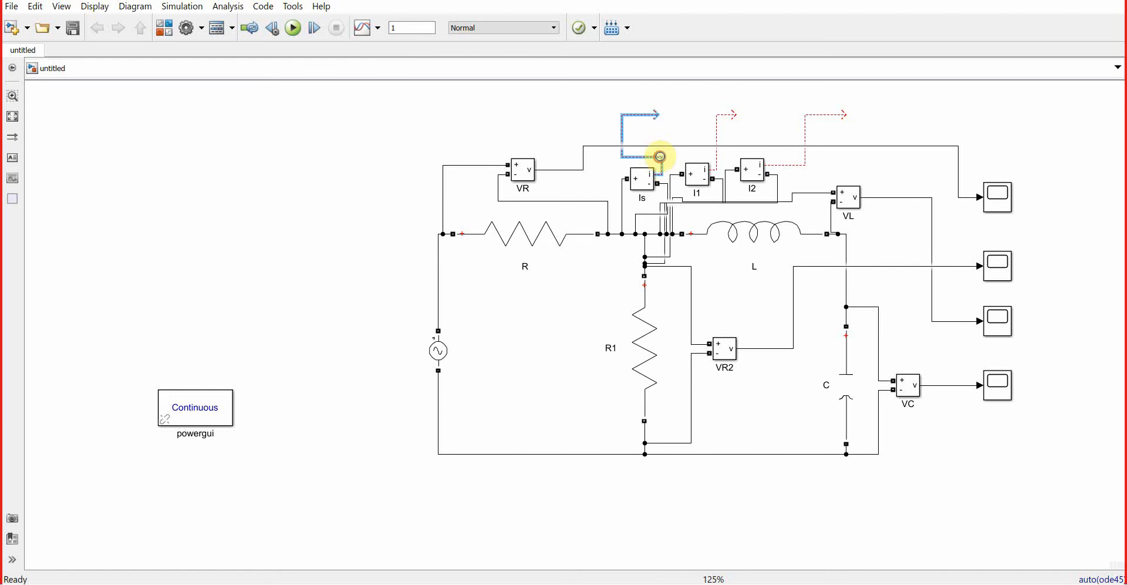
key("Delete")
left_click(717, 156)
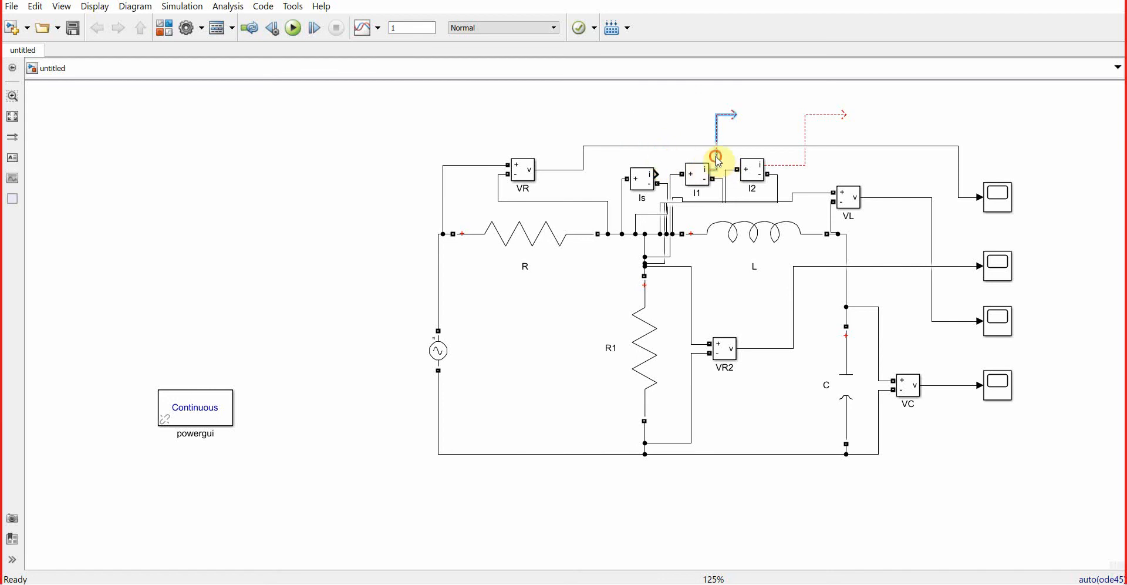
key("Delete")
left_click(785, 167)
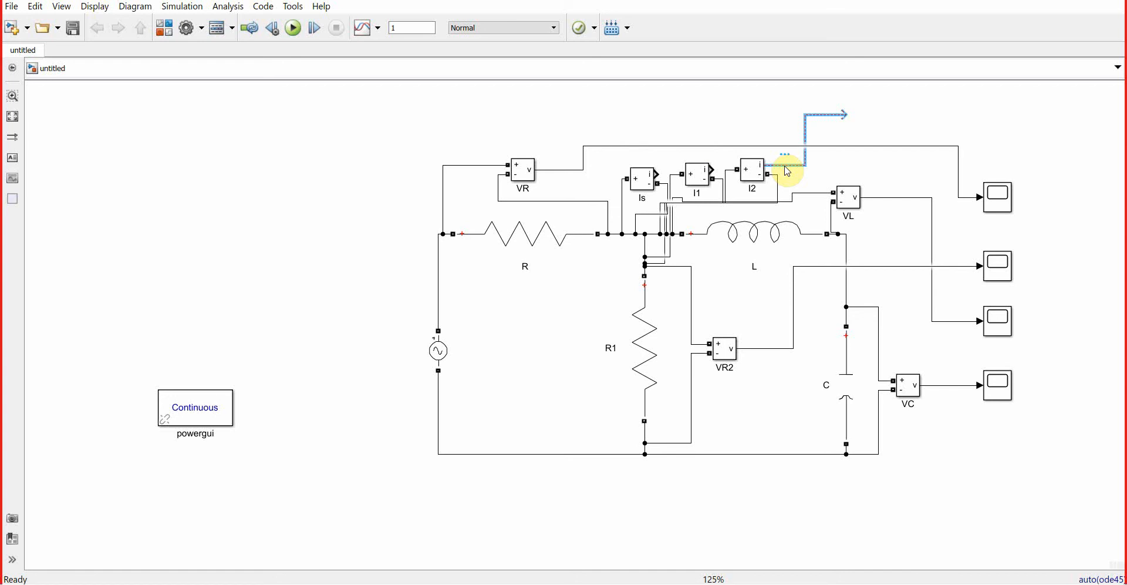
key("Delete")
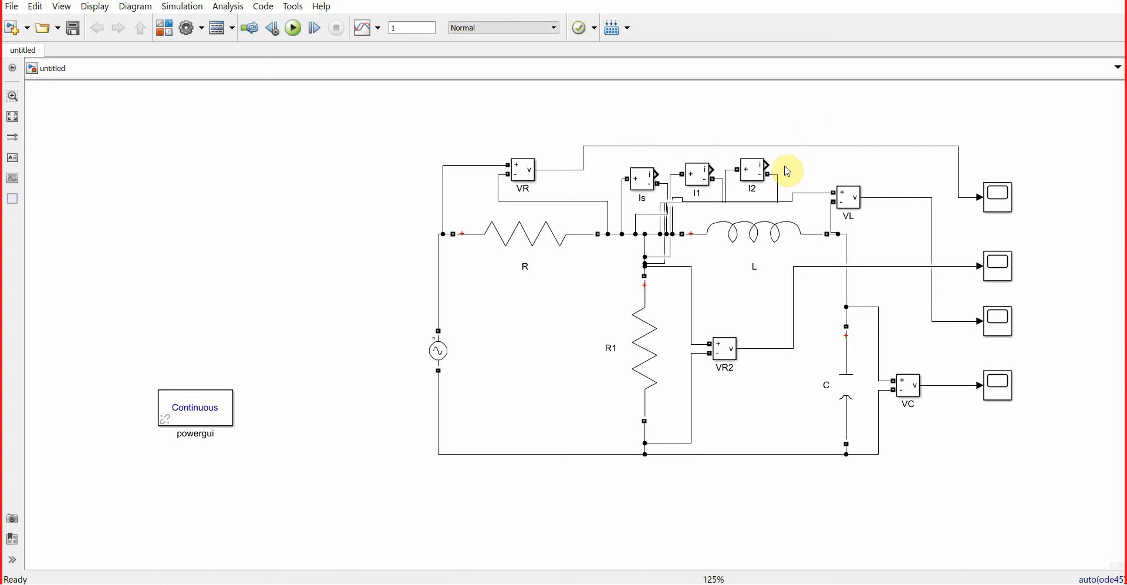
- Delete the wires joining both terminals of I2 and I1 to the circuit, plus the wire on Is's negative terminal
left_click(779, 201)
key("Delete")
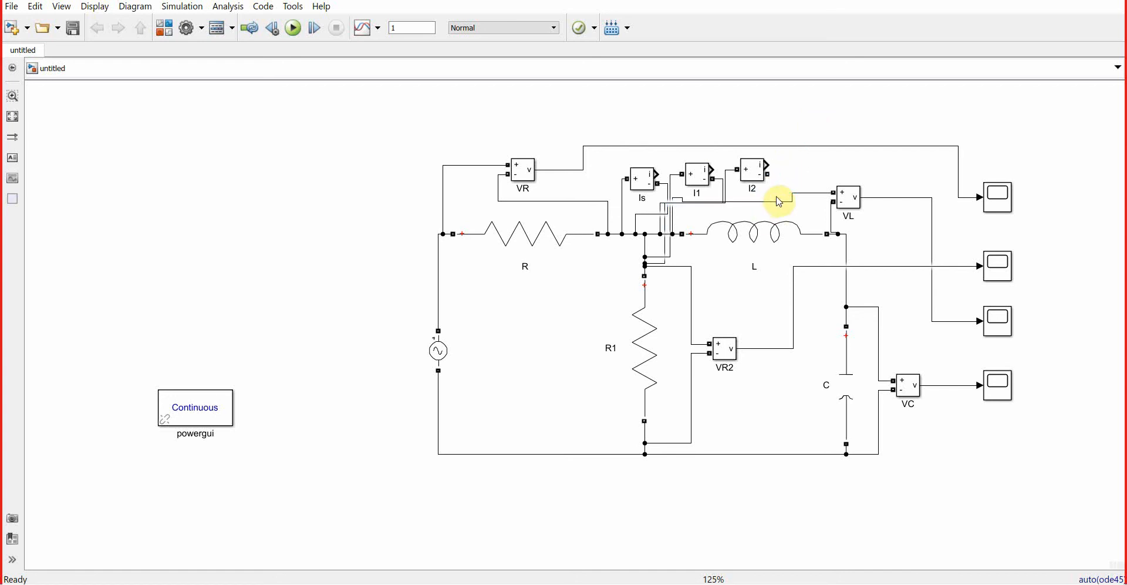
left_click(729, 192)
key("Delete")
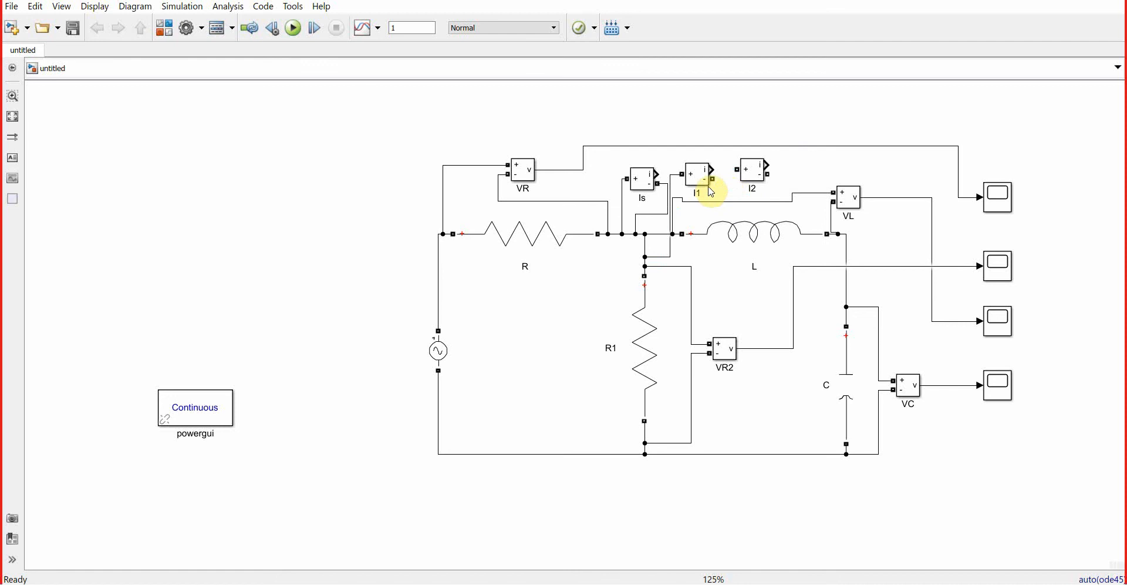
left_click(673, 191)
left_click(673, 191)
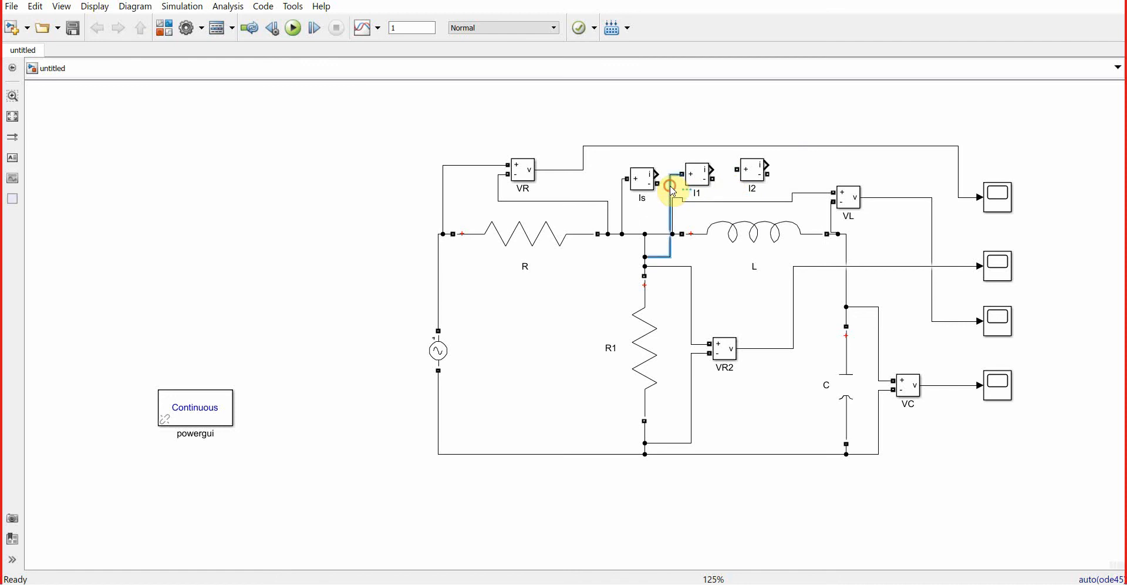
key("Delete")
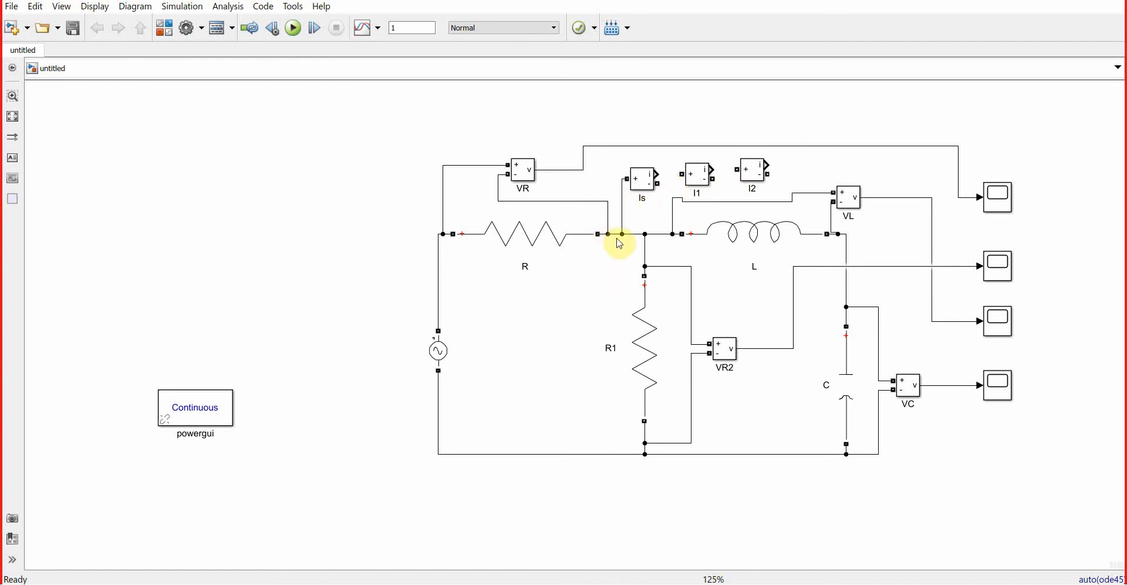
left_click(541, 238)
left_click_drag(522, 251, 388, 240)
left_click_drag(440, 302, 242, 324)
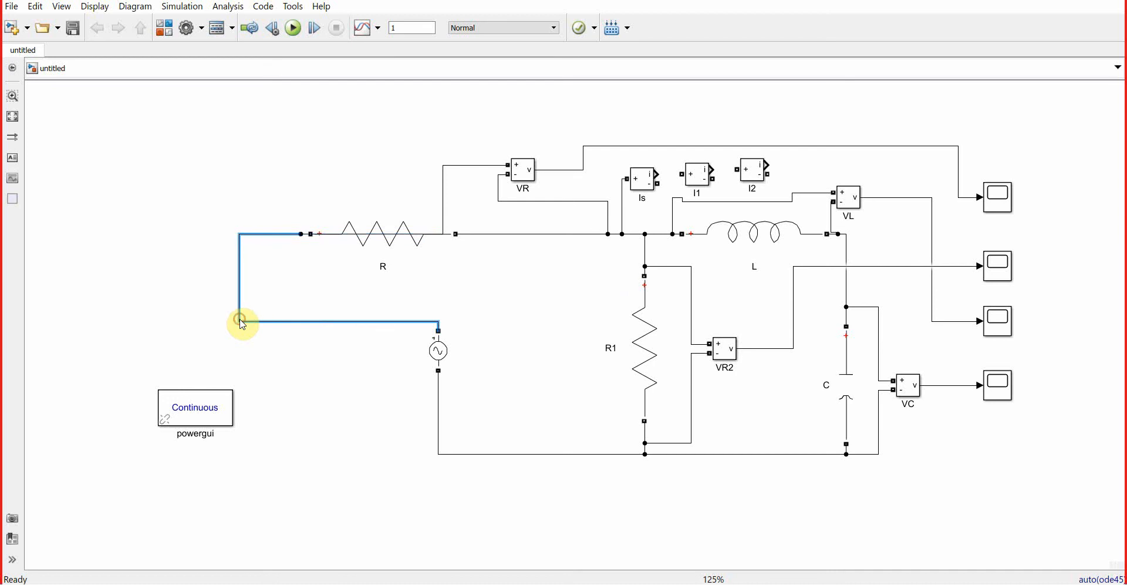
key("ctrl+z")
key("ctrl+z")
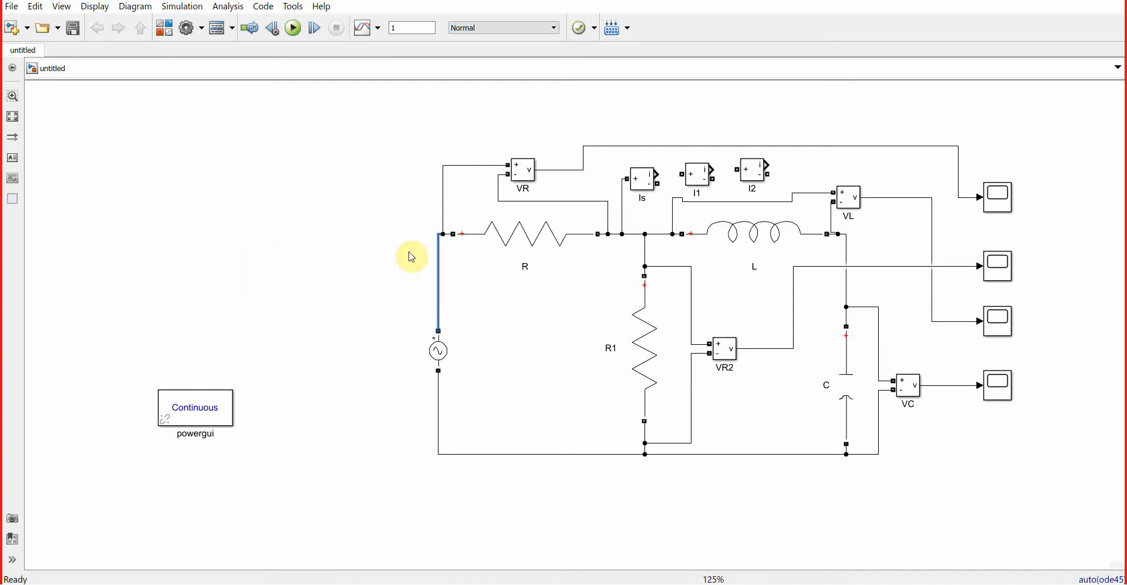
left_click(581, 312)
left_click_drag(644, 186, 615, 298)
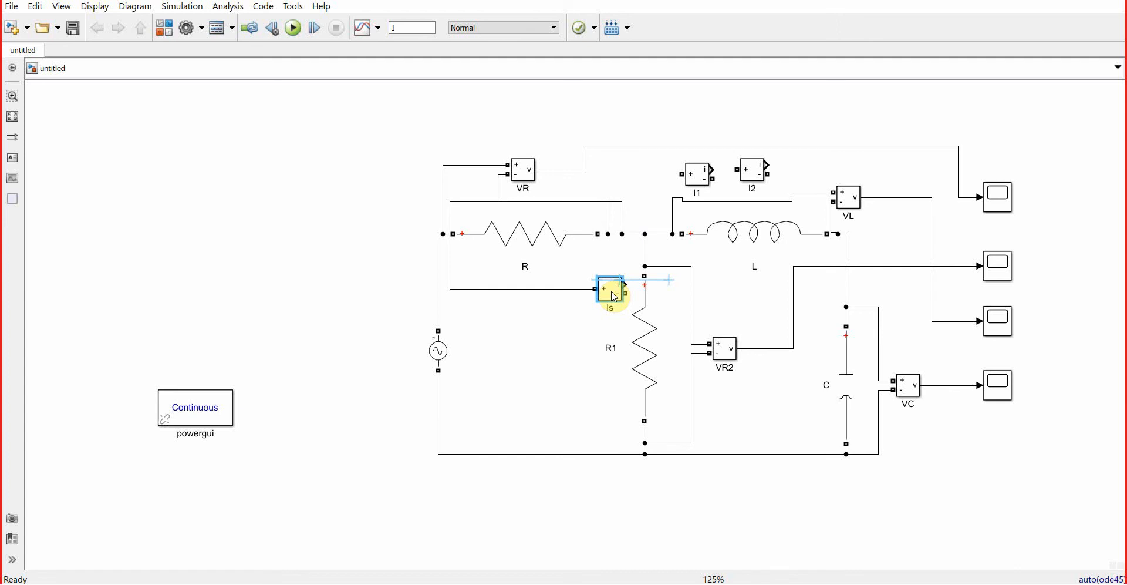
left_click_drag(615, 297, 639, 181)
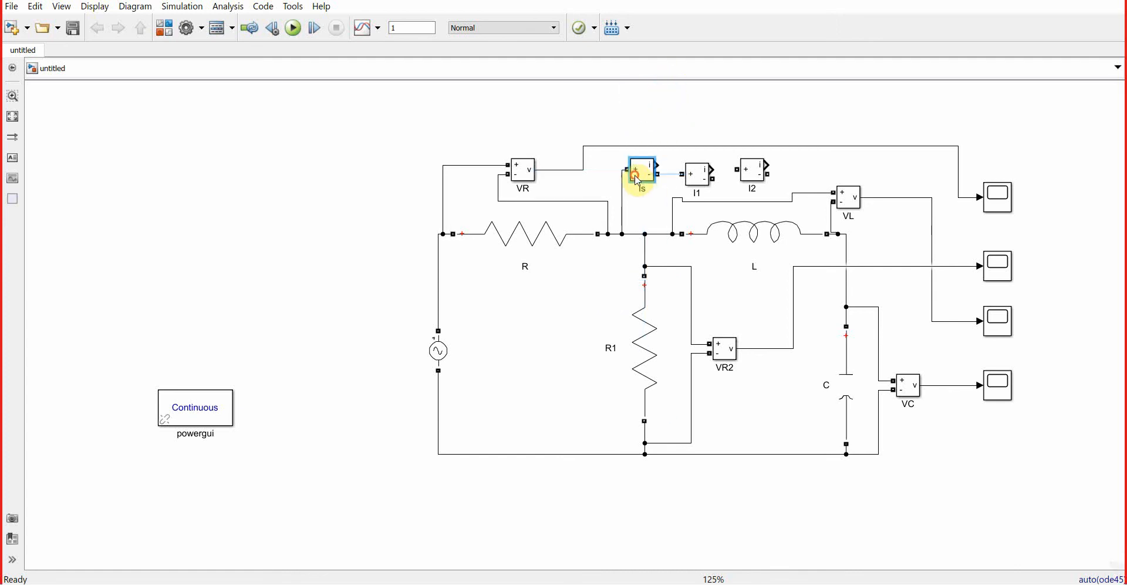
- Place Is in series after R by deleting the direct wire to R1's junction, connecting Is's negative terminal there instead
left_click(635, 236)
key("Delete")
left_click_drag(658, 175, 645, 234)
left_click_drag(643, 171, 632, 237)
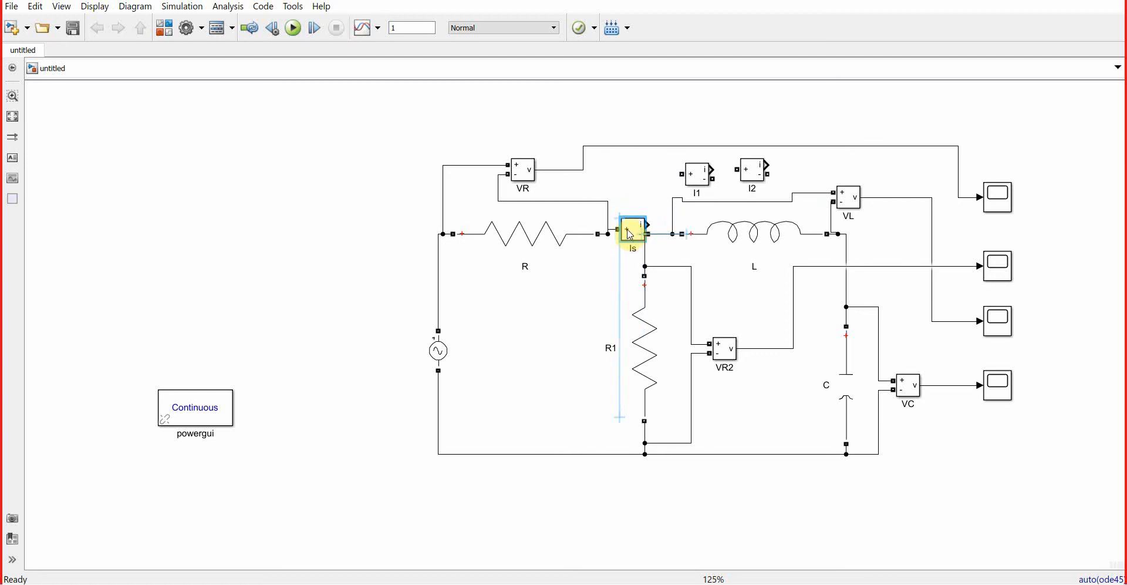
left_click_drag(631, 235, 628, 235)
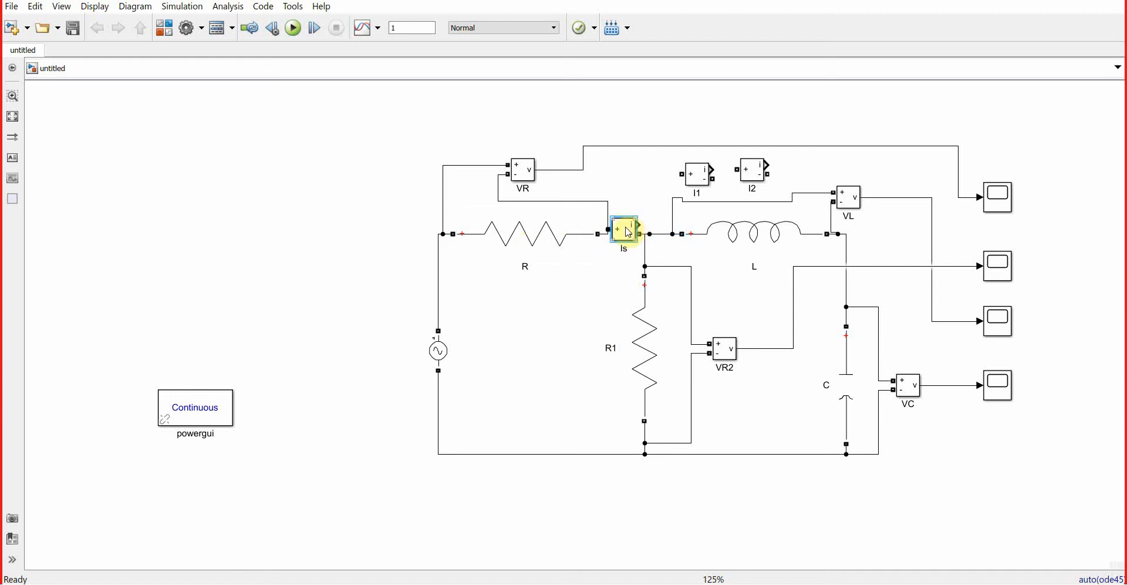
left_click_drag(628, 233, 636, 196)
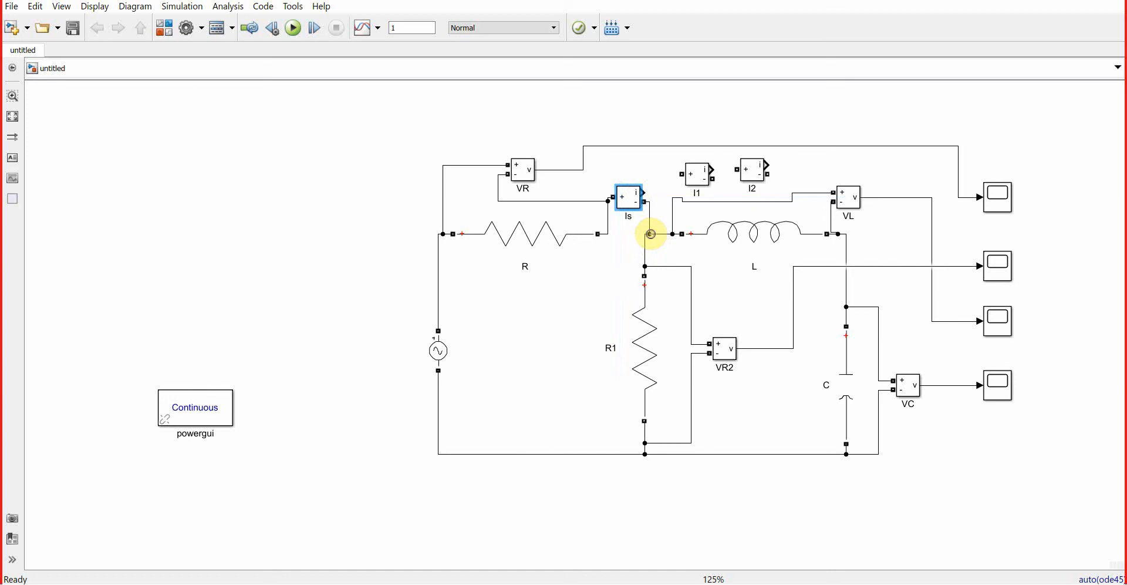
left_click_drag(651, 234, 646, 235)
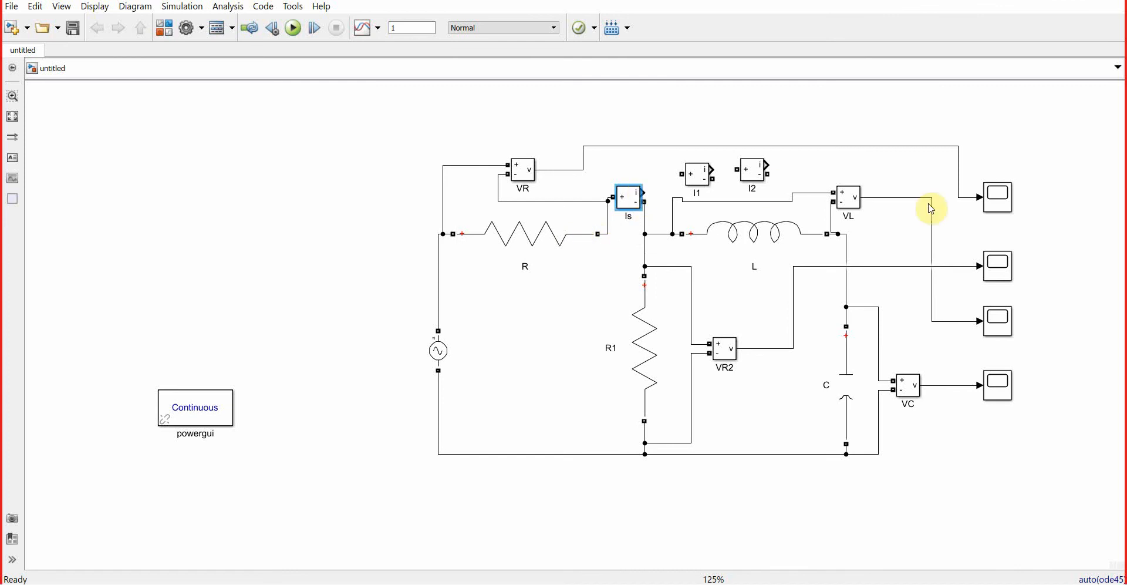
left_click(1000, 203)
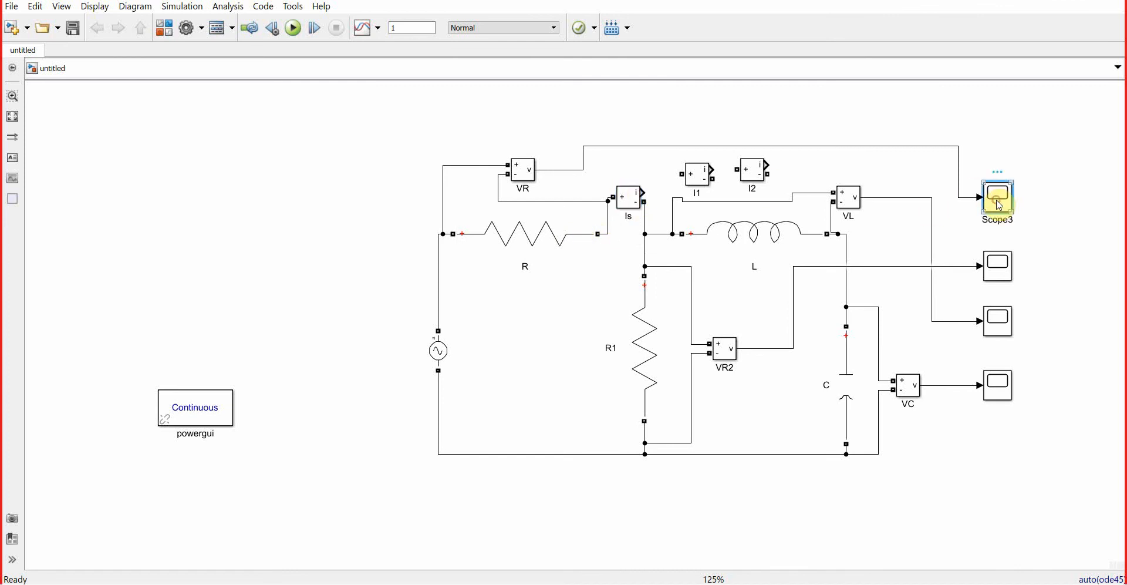
left_click_drag(1001, 205, 930, 145)
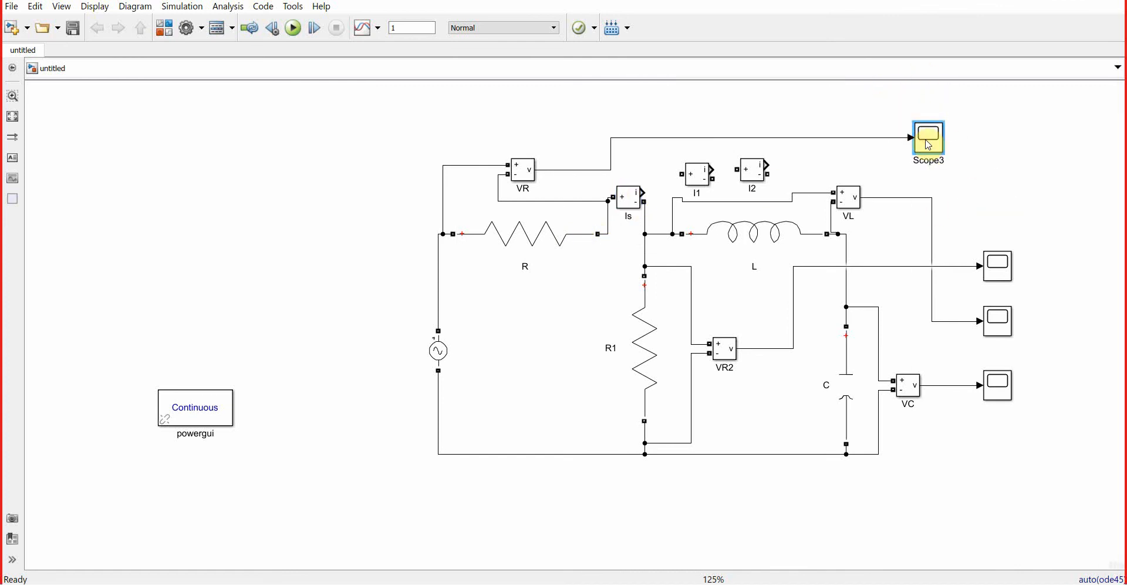
key("ctrl+z")
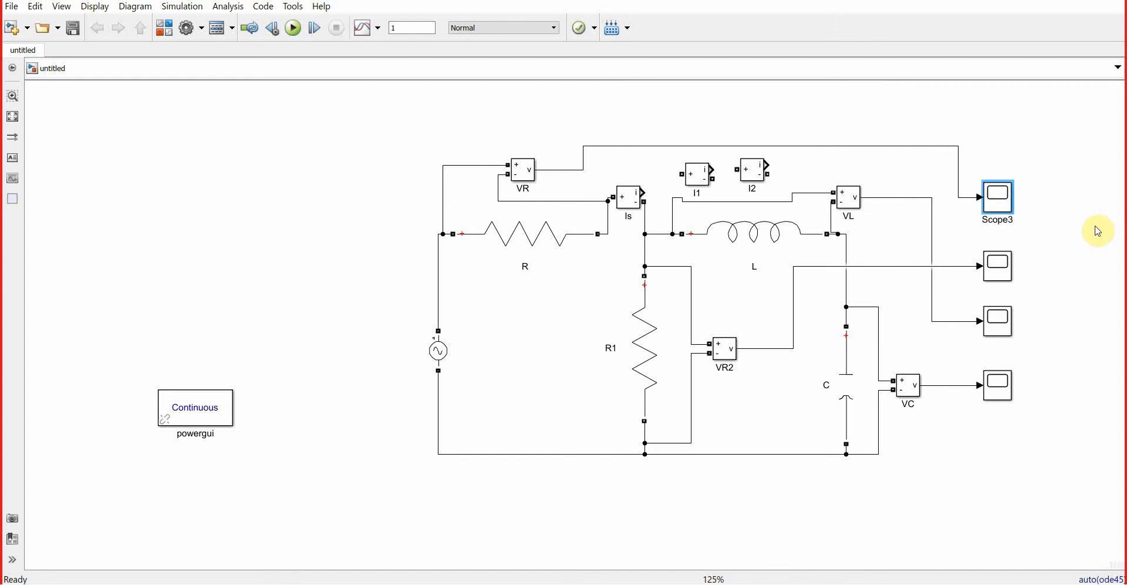
- Add a copied scope on Is's current output and run the simulation to examine the Is waveform
mouse_move(1010, 214)
left_mouse_down()
mouse_move(964, 141)
mouse_move(847, 103)
mouse_move(721, 111)
mouse_move(670, 134)
mouse_move(644, 200)
left_mouse_up()
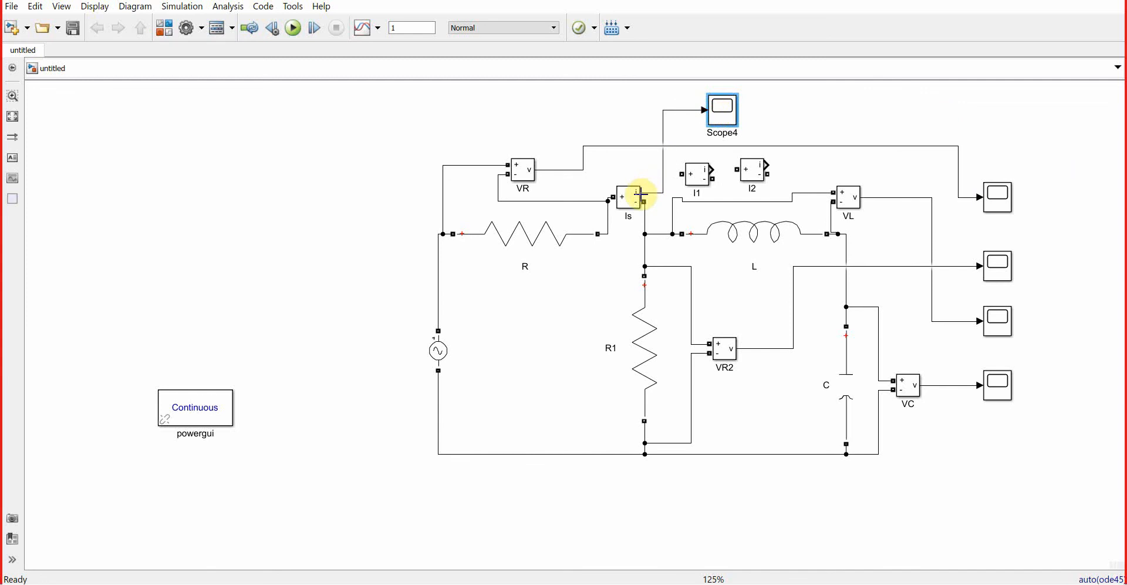
left_click(293, 27)
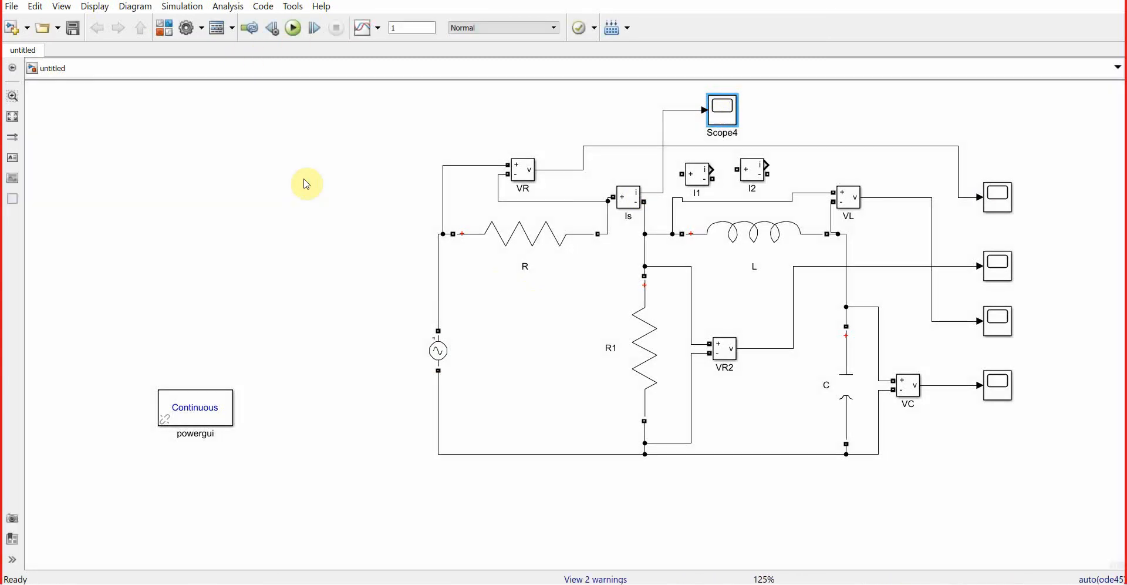
double_click(730, 118)
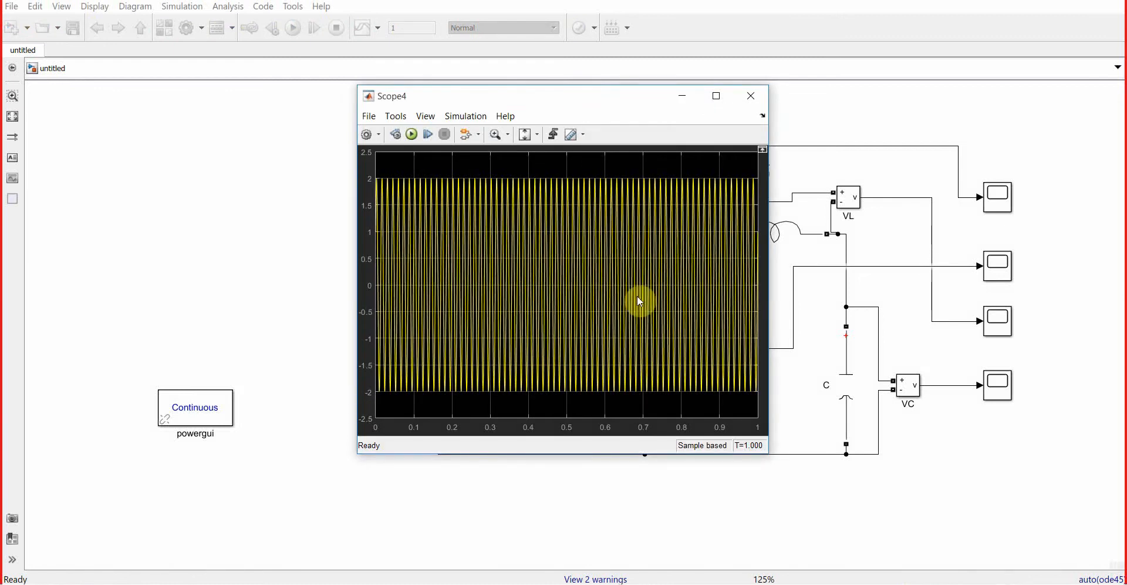
left_click(751, 96)
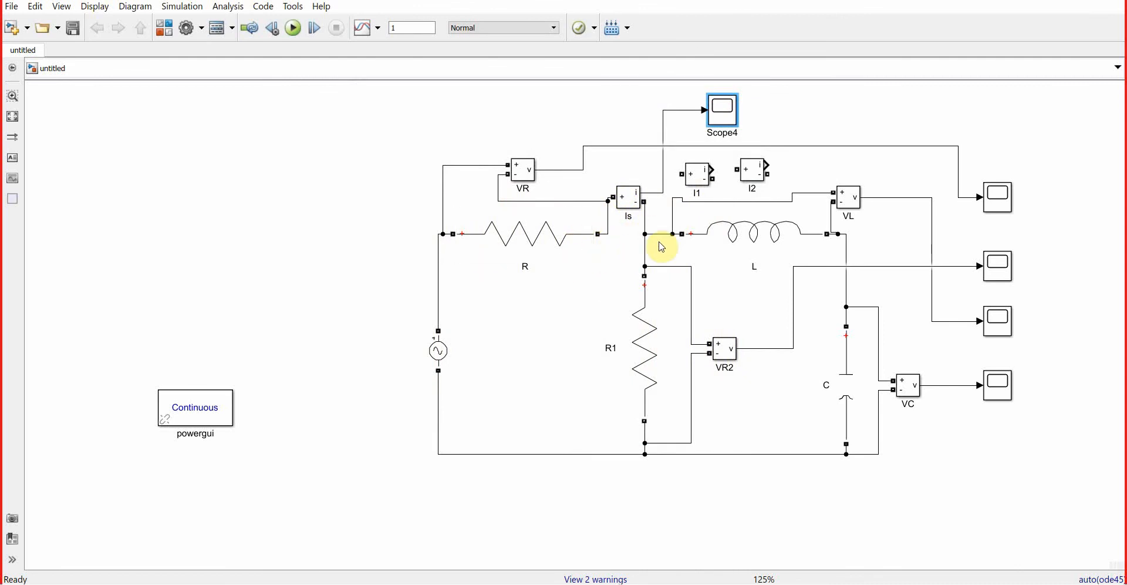
- Move the I1 current measurement block next to R1's upper terminal, below the main branch
left_click(699, 176)
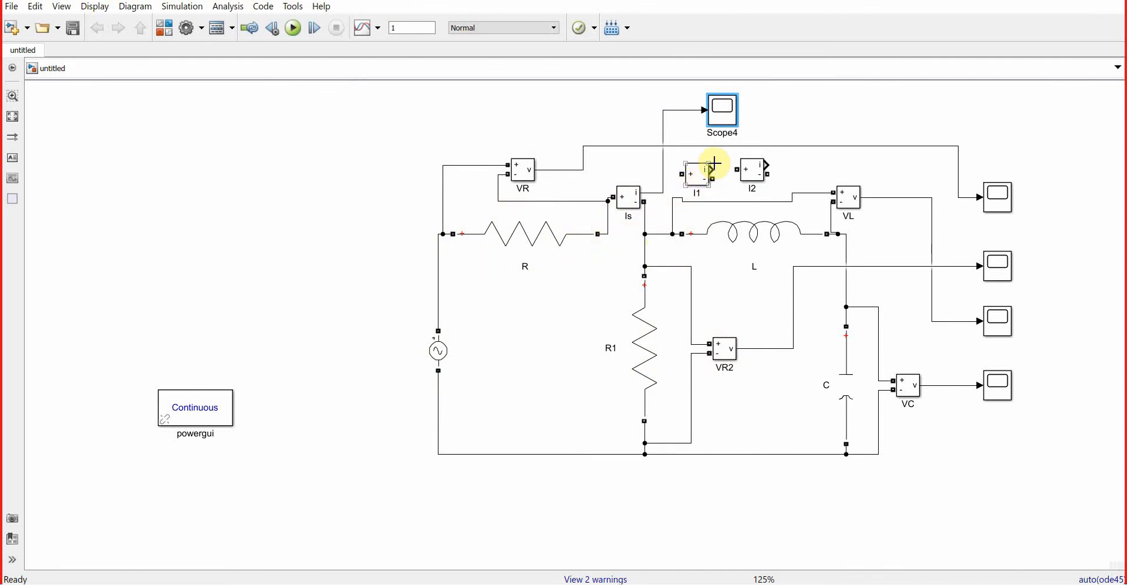
left_click(670, 243)
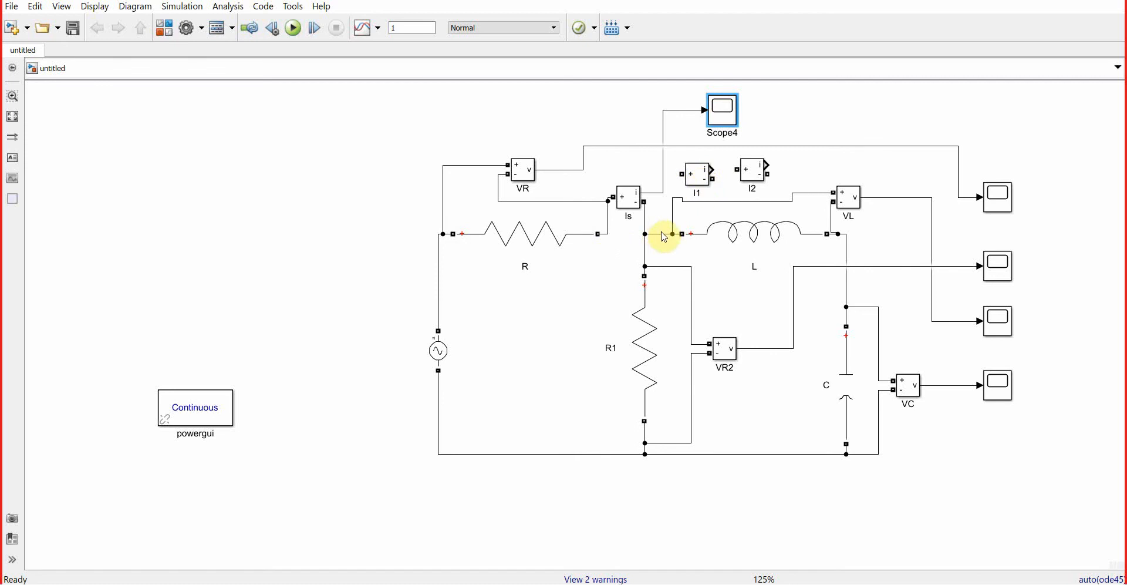
left_click(703, 182)
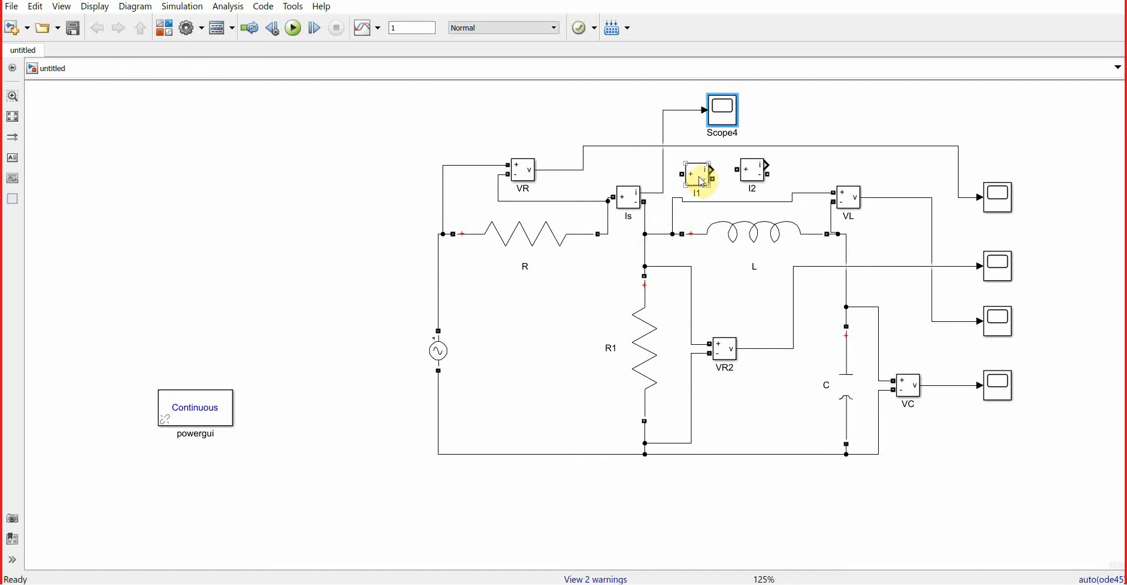
left_click_drag(703, 183, 611, 291)
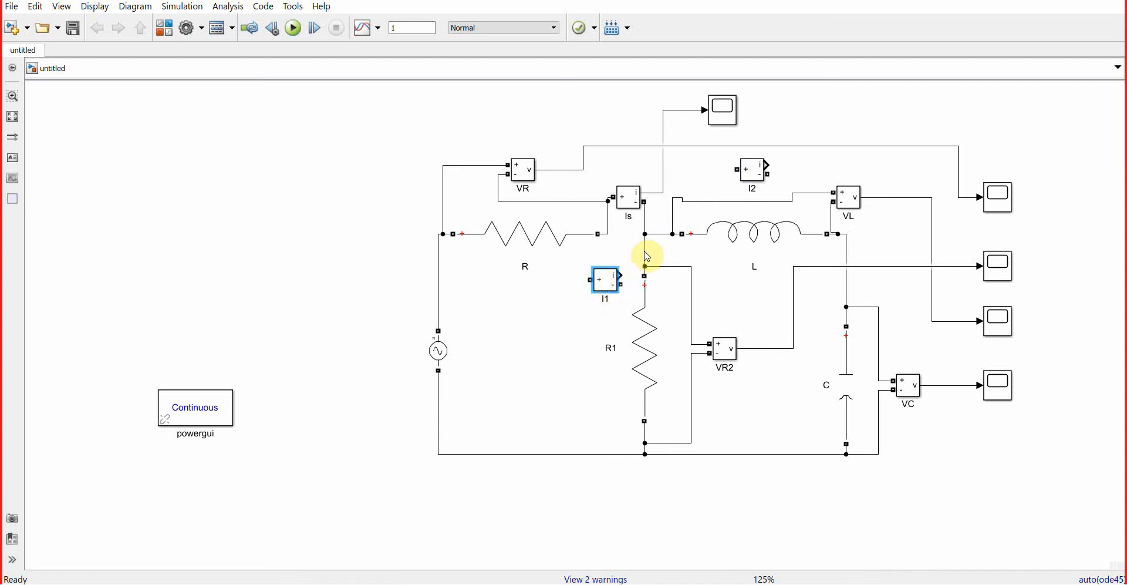
left_click_drag(607, 285, 617, 273)
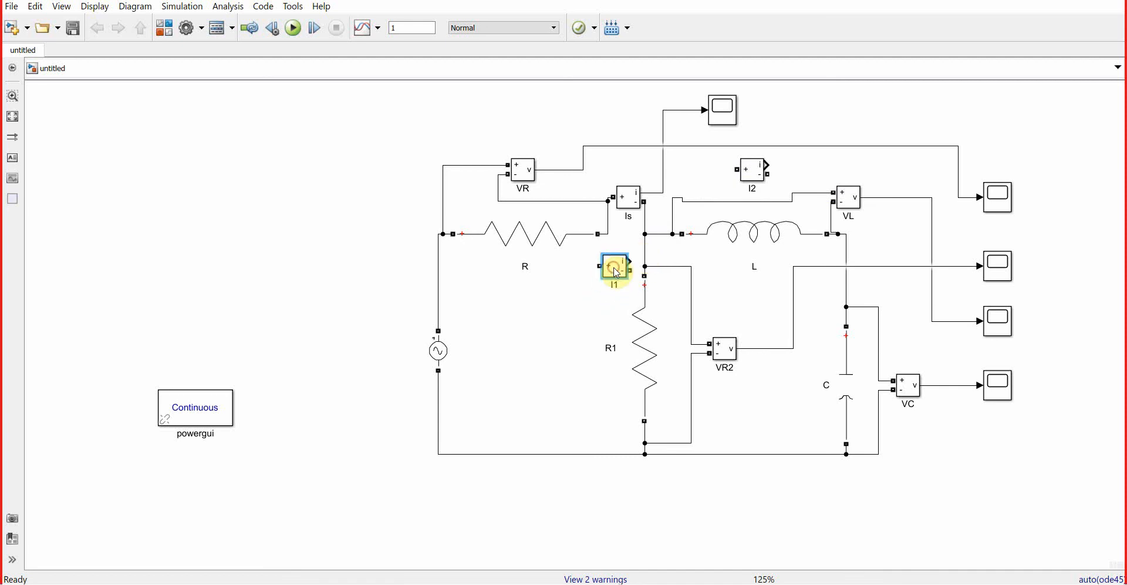
- Insert I1 in series with R1, replacing the direct wire by connections from Is's output node to I1 and from I1 to R1
left_click(646, 257)
left_click(614, 265)
left_click_drag(598, 265, 643, 235)
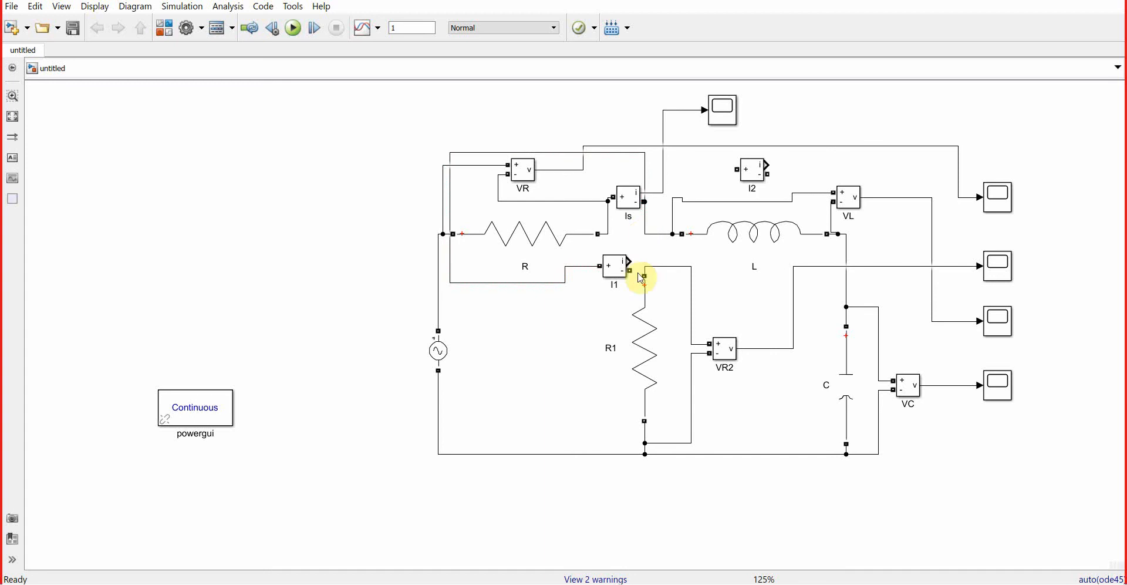
left_click_drag(632, 272, 645, 267)
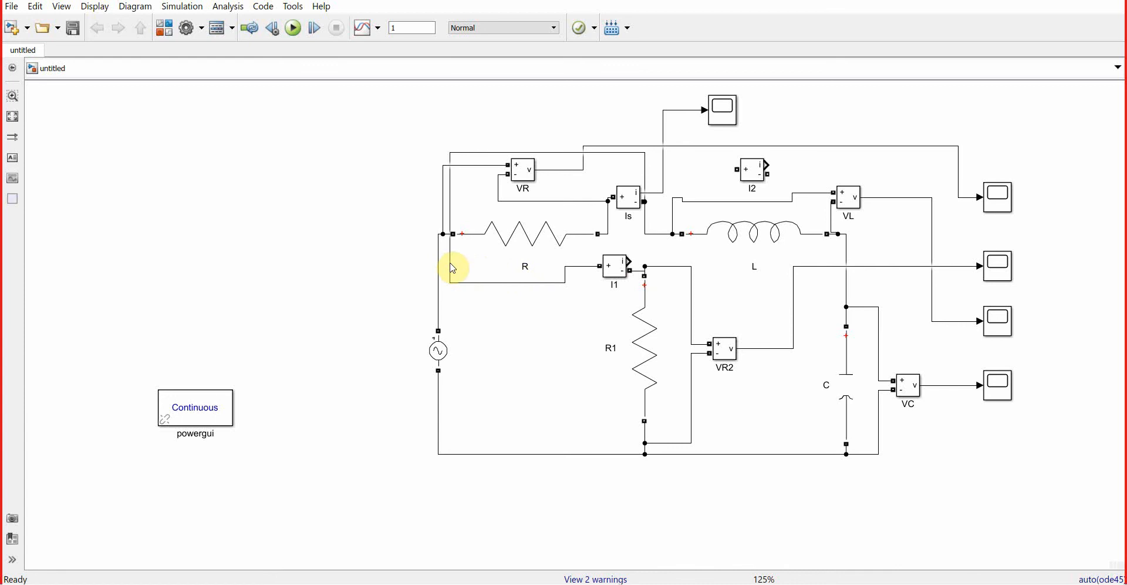
left_click_drag(454, 269, 648, 256)
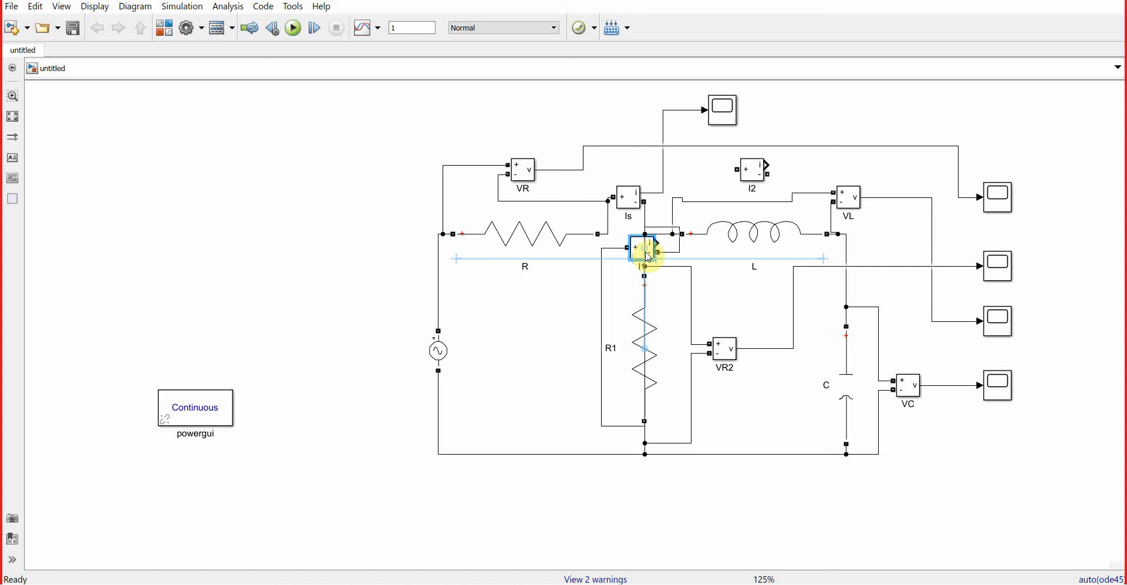
left_click_drag(649, 256, 596, 272)
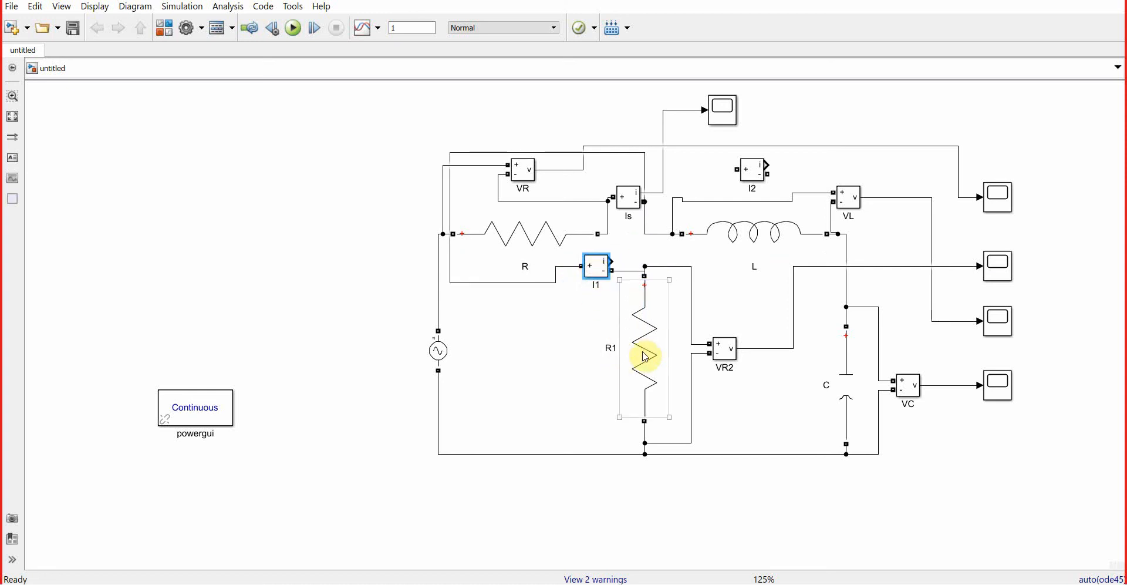
- Copy the Is scope and connect the copy to I1's current output
left_click(729, 115)
left_click_drag(728, 115, 612, 266)
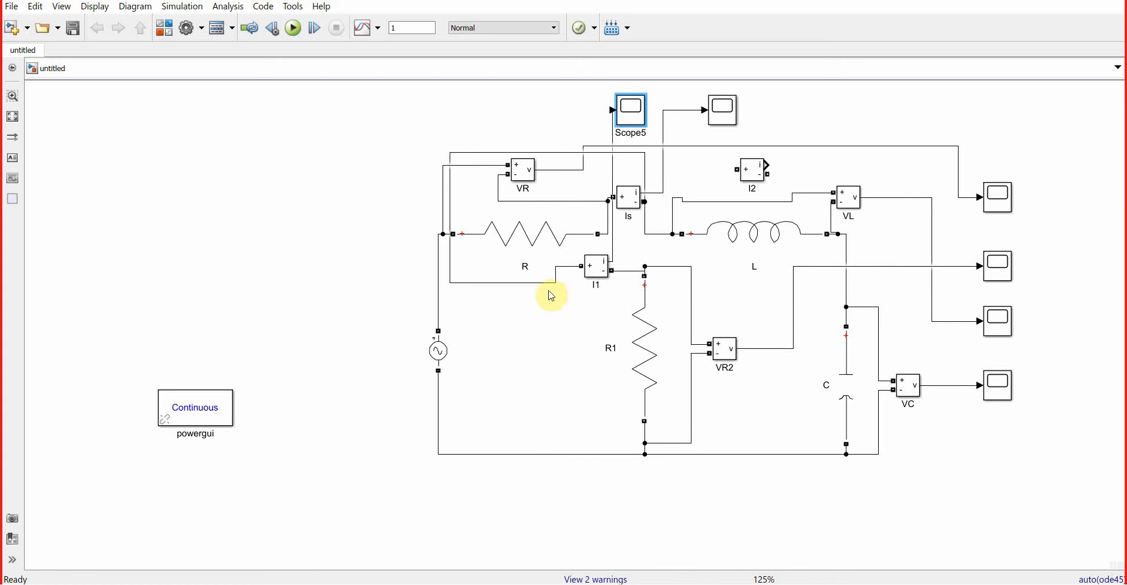
left_click(450, 128)
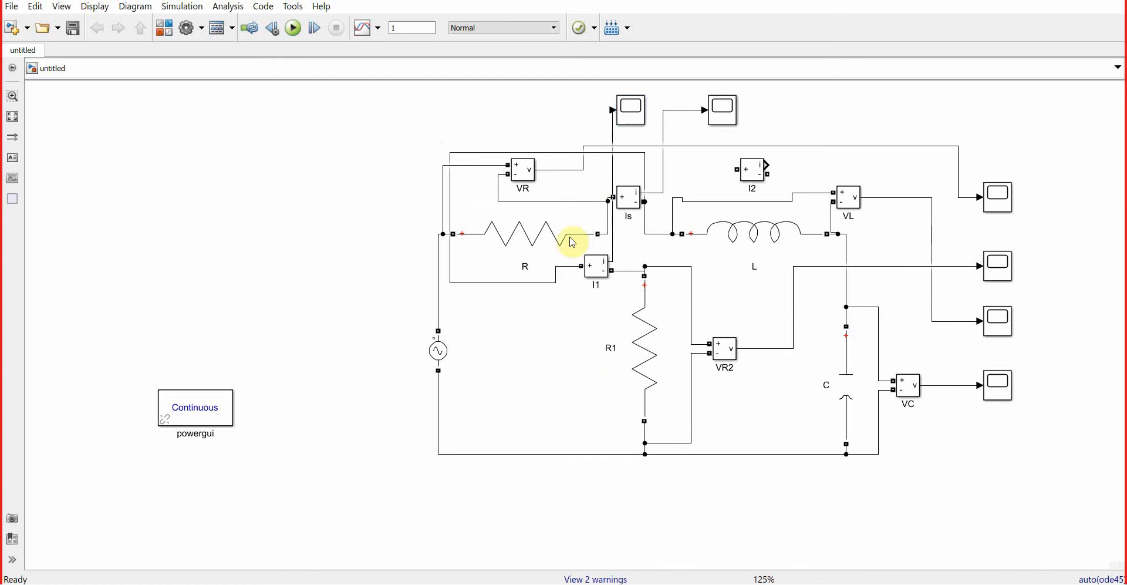
- Insert I2 in series with L by wiring its two terminals to the branch before L and deleting the wire segment between them
left_click(757, 173)
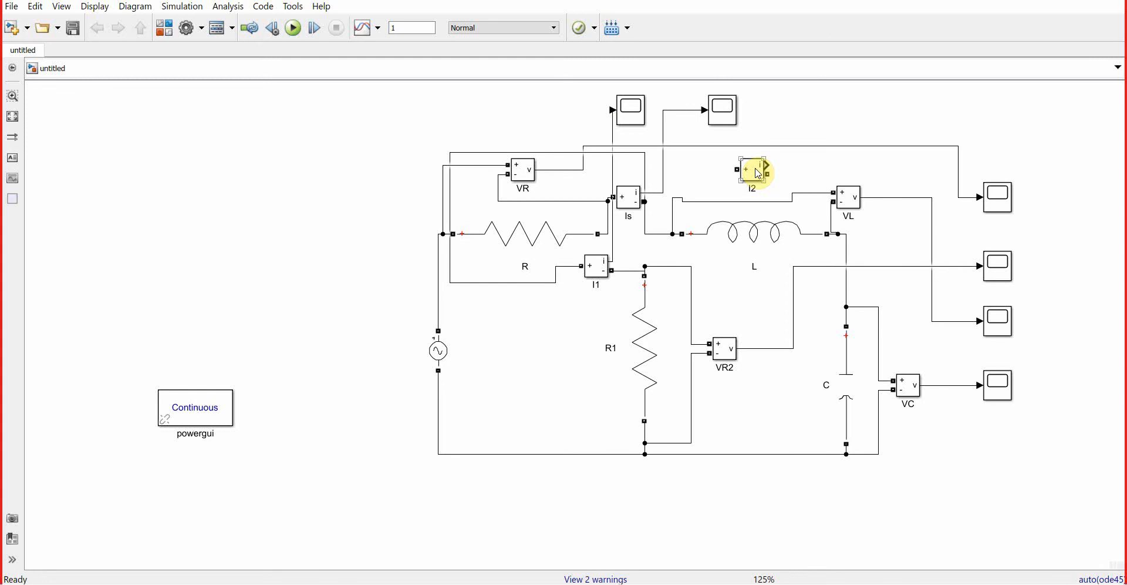
left_click(663, 234)
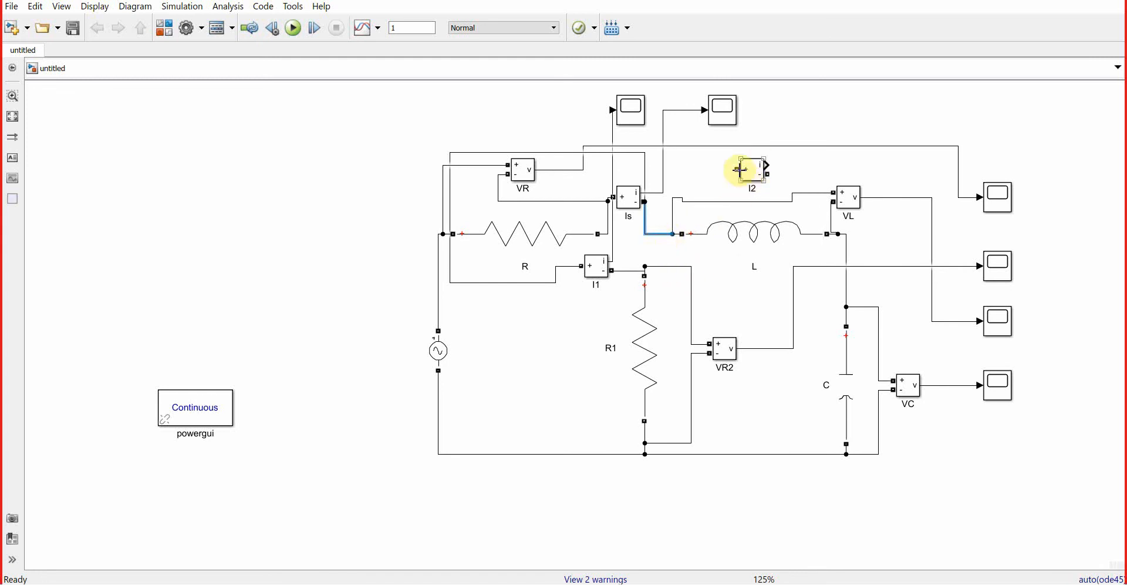
mouse_move(738, 169)
left_mouse_down()
mouse_move(654, 214)
mouse_move(651, 234)
left_mouse_up()
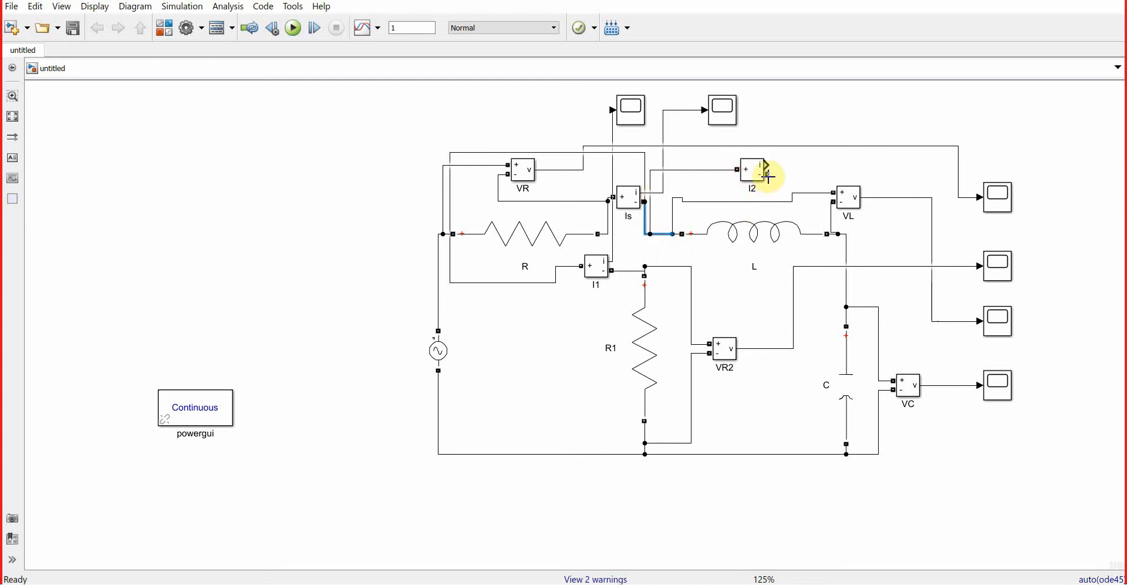
left_click_drag(768, 174, 669, 234)
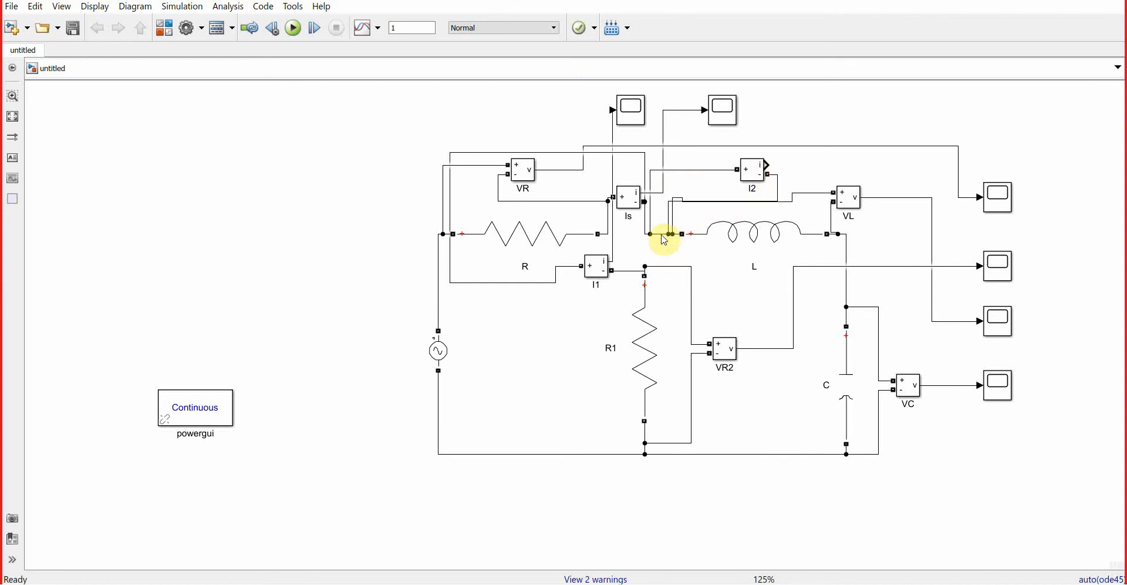
left_click(665, 239)
key("Delete")
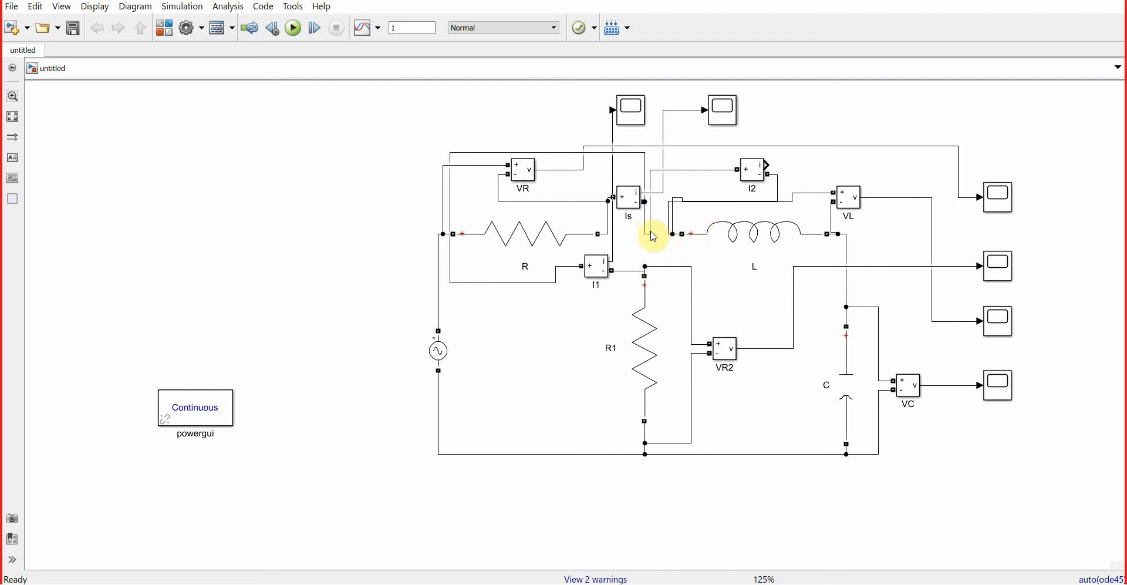
left_click(687, 247)
- Add a copied scope on I2's current output and rerun the simulation to examine the I2 waveform
left_click(712, 120)
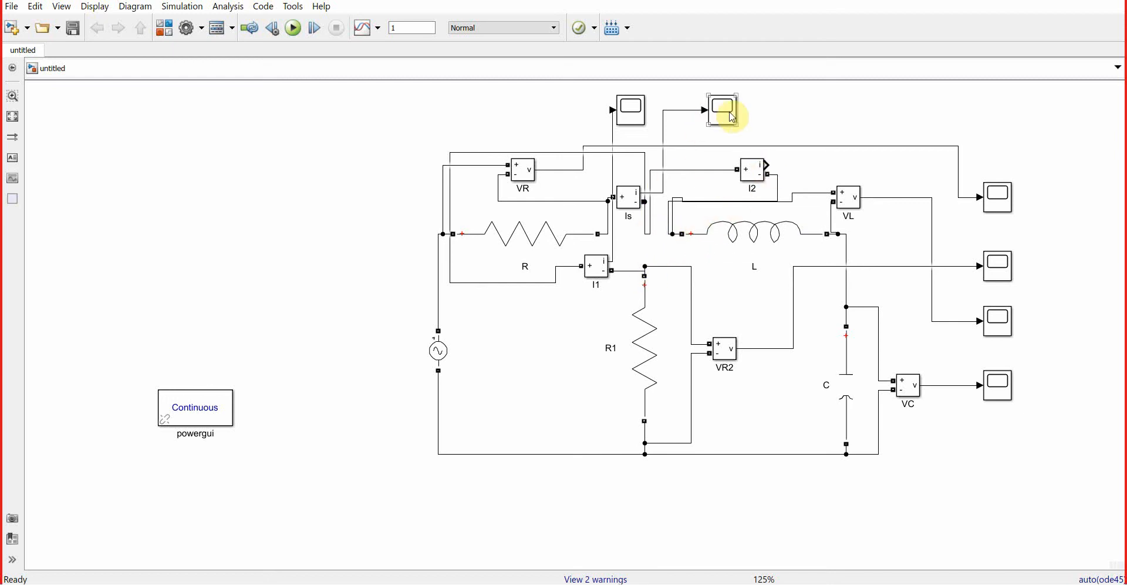
left_click_drag(733, 117, 768, 174)
left_click(293, 28)
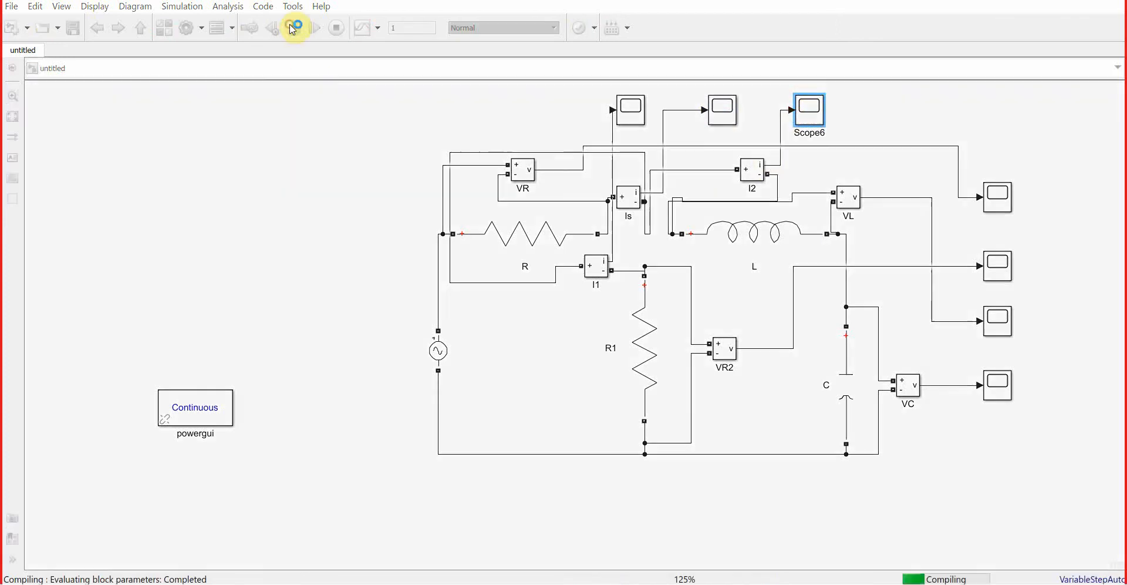
double_click(815, 112)
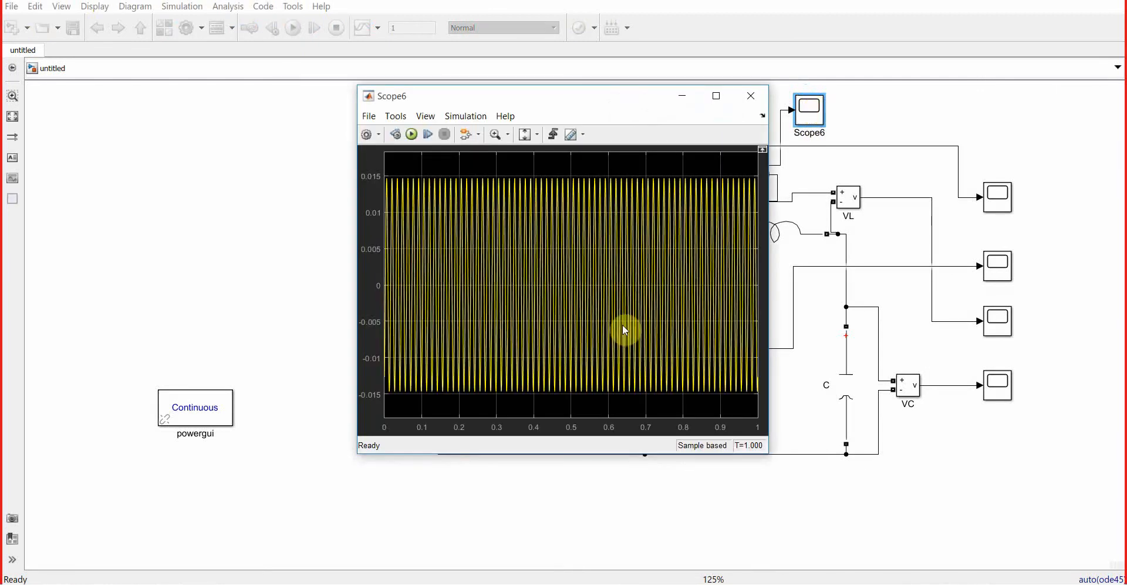
left_click(755, 95)
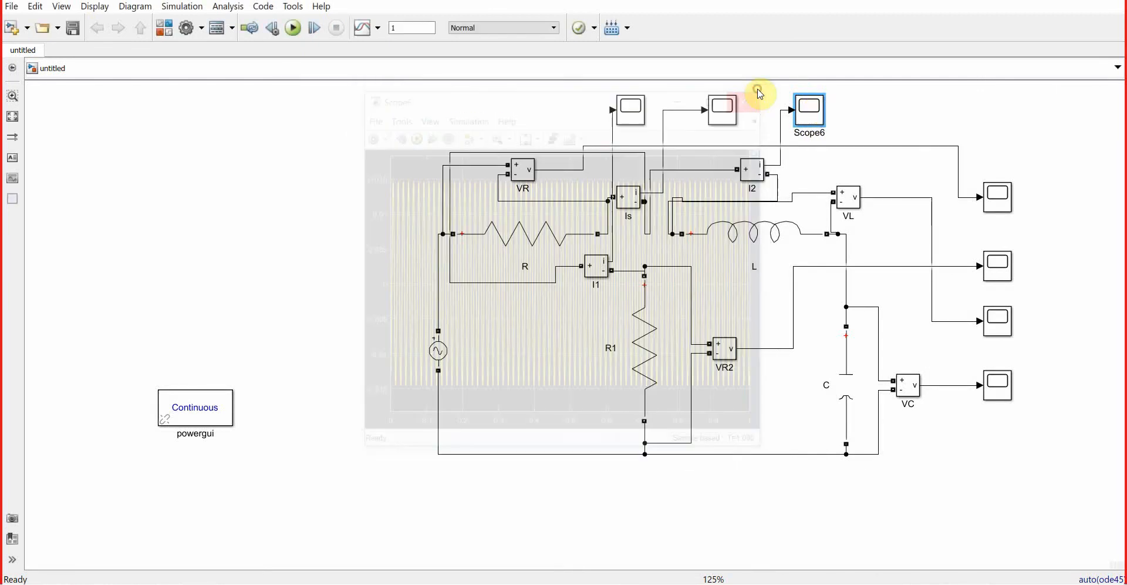
- Examine the simulated I2, Is and I1 current waveforms on their scopes one after another
double_click(811, 117)
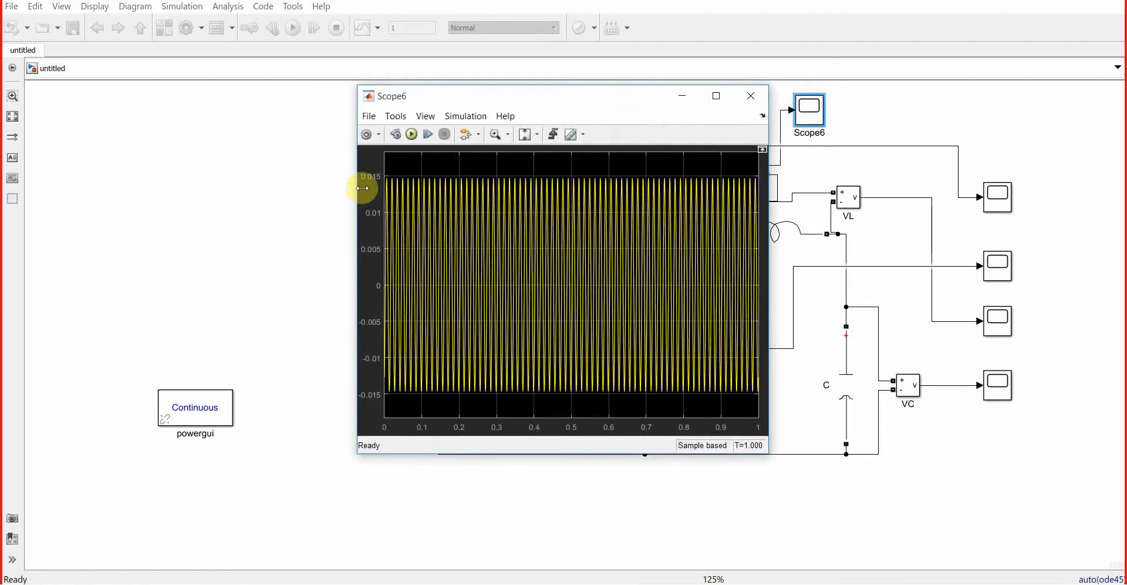
left_click(747, 96)
double_click(726, 124)
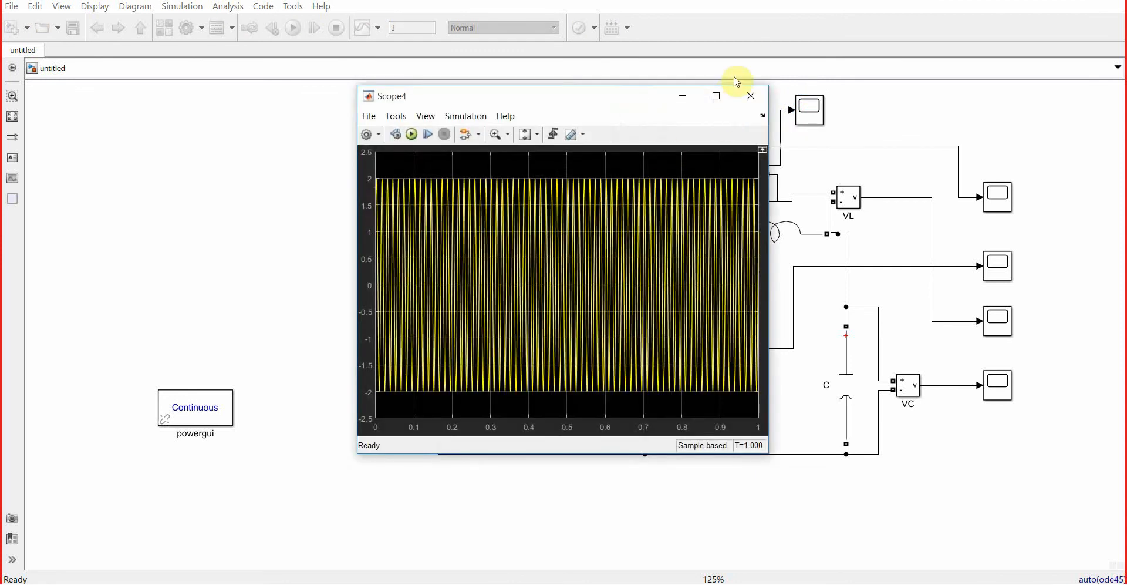
left_click(751, 95)
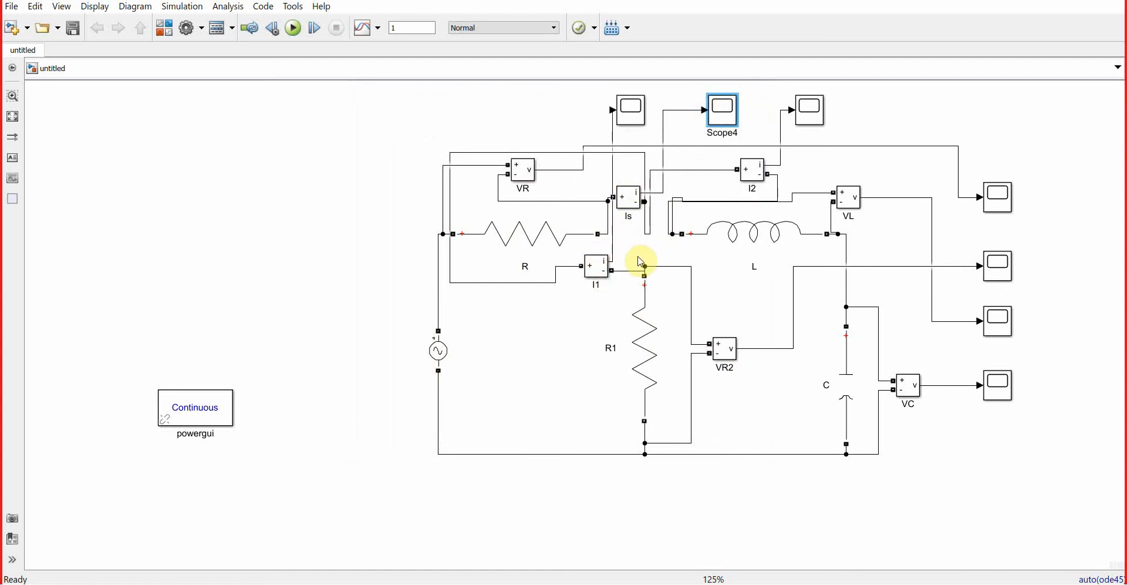
left_click(634, 117)
double_click(634, 116)
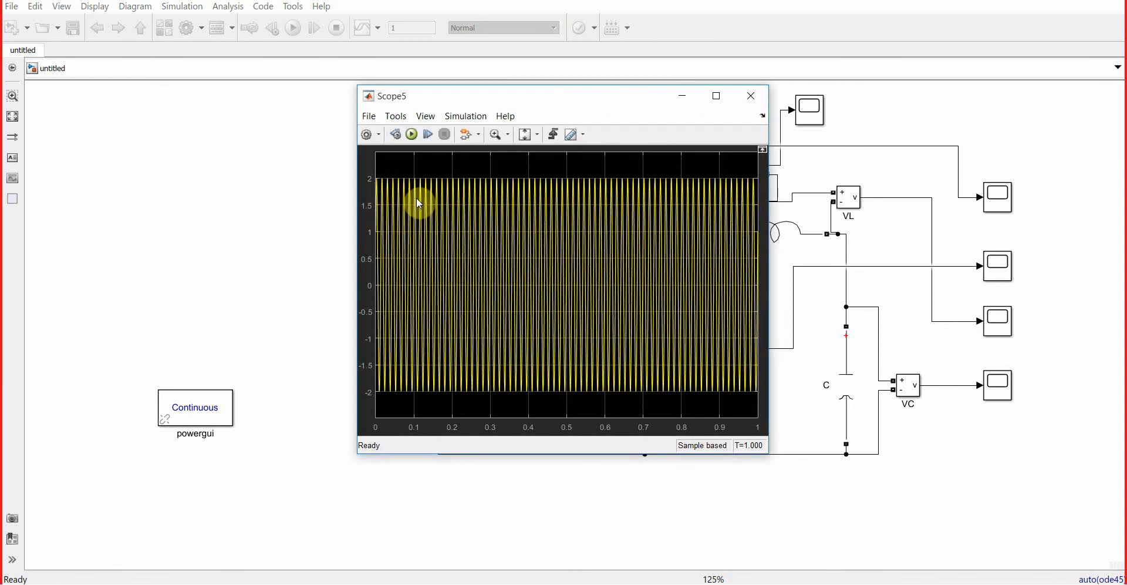
left_click(751, 96)
left_click(764, 467)
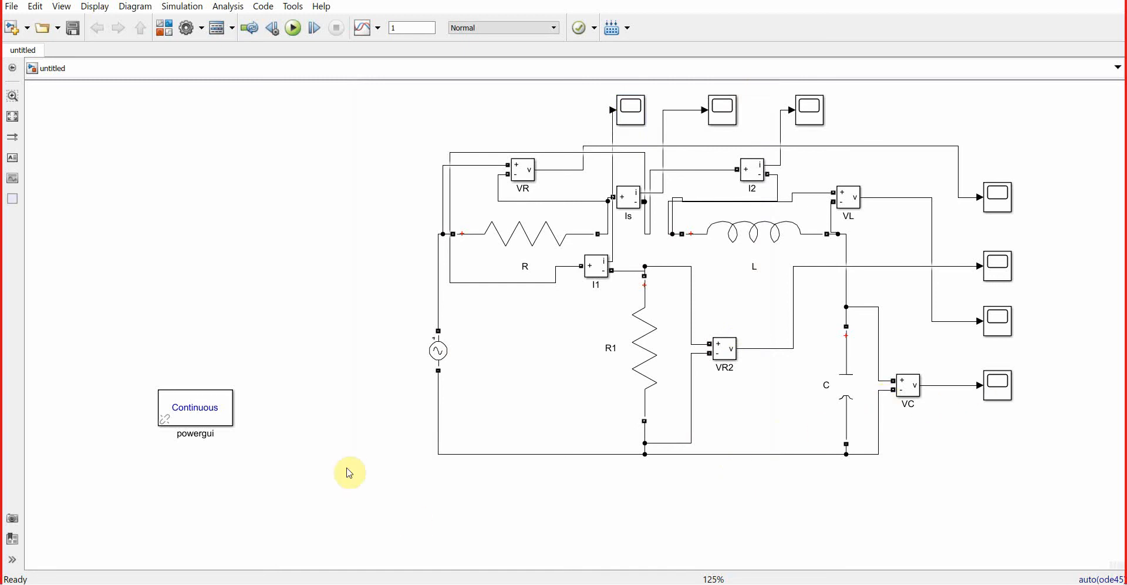
- Move the powergui block closer to the circuit, beside the AC voltage source
left_click_drag(222, 418, 350, 413)
left_click(432, 507)
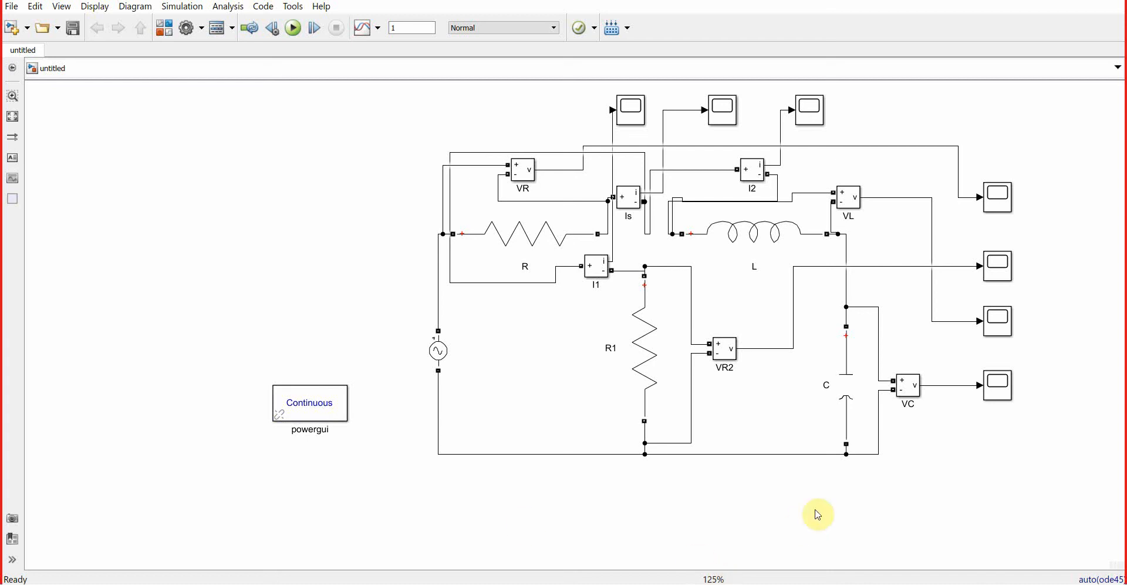
left_click(909, 399)
left_click(731, 355)
left_click(778, 431)
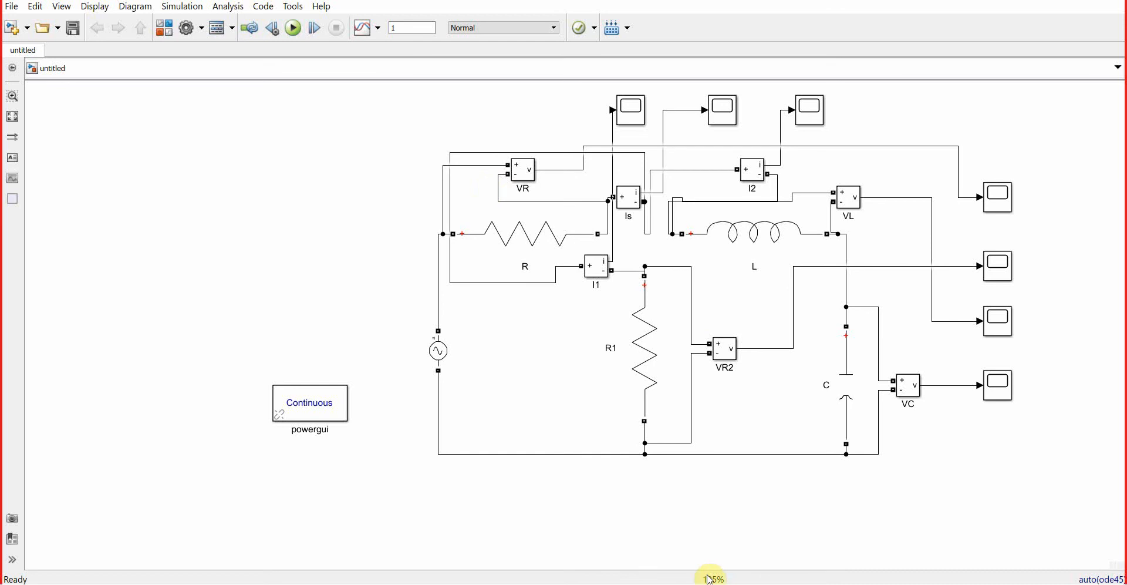
- Find the Mux block in the Simulink library and place it below VC with 4 inputs
mouse_move(713, 581)
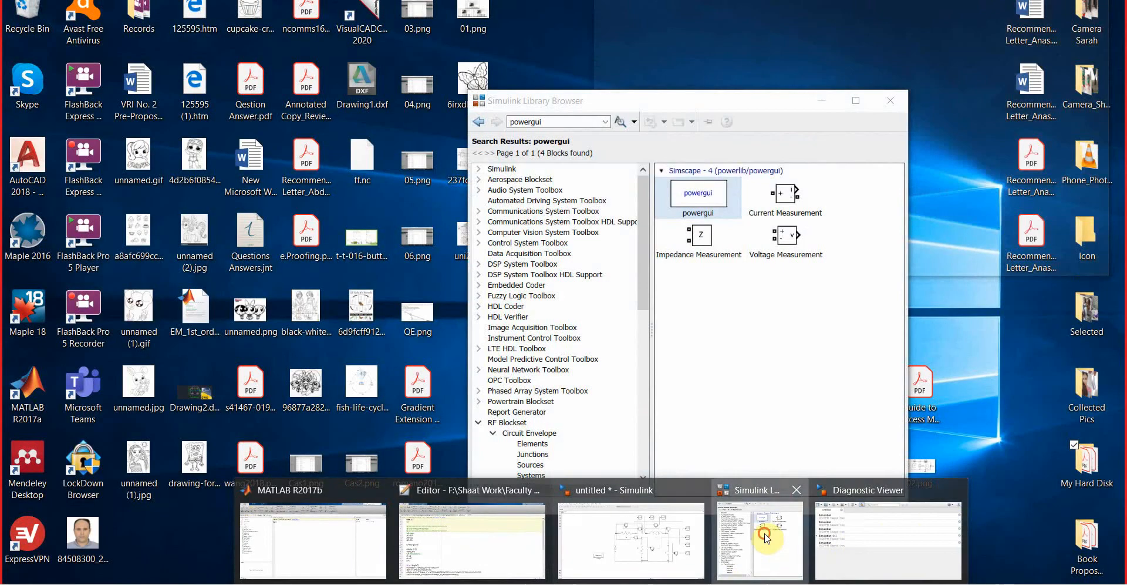
left_click(763, 537)
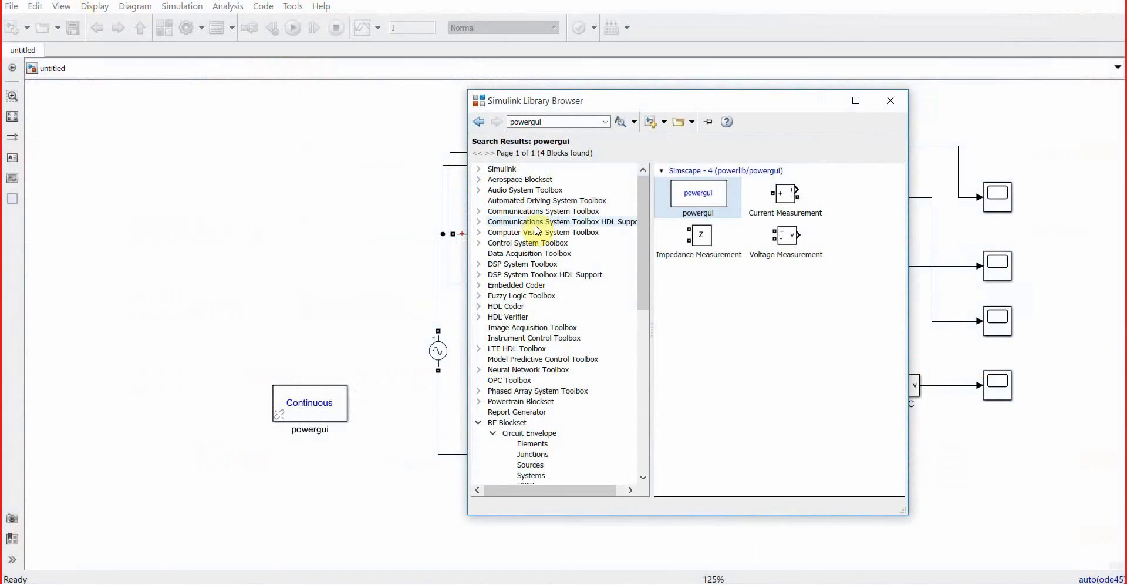
double_click(556, 121)
type("M")
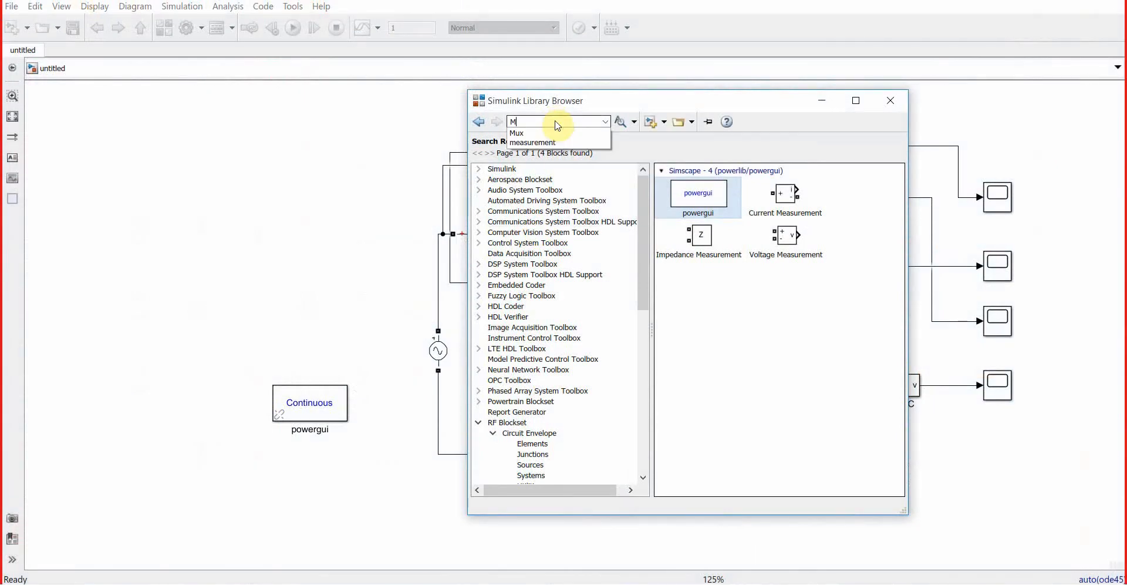
type("UX")
left_click(558, 133)
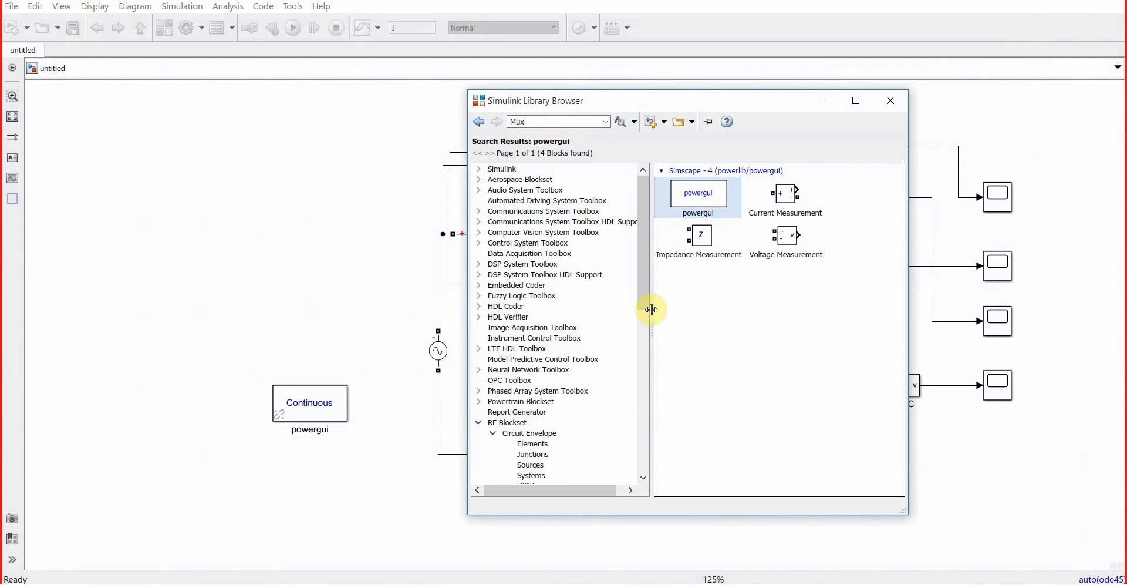
left_click(554, 125)
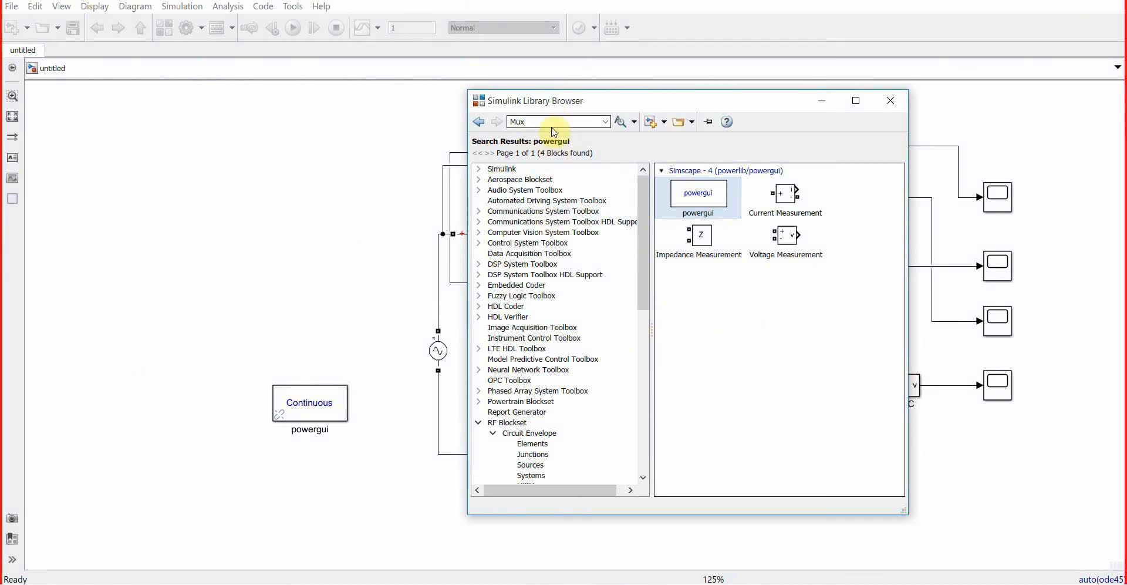
key("Return")
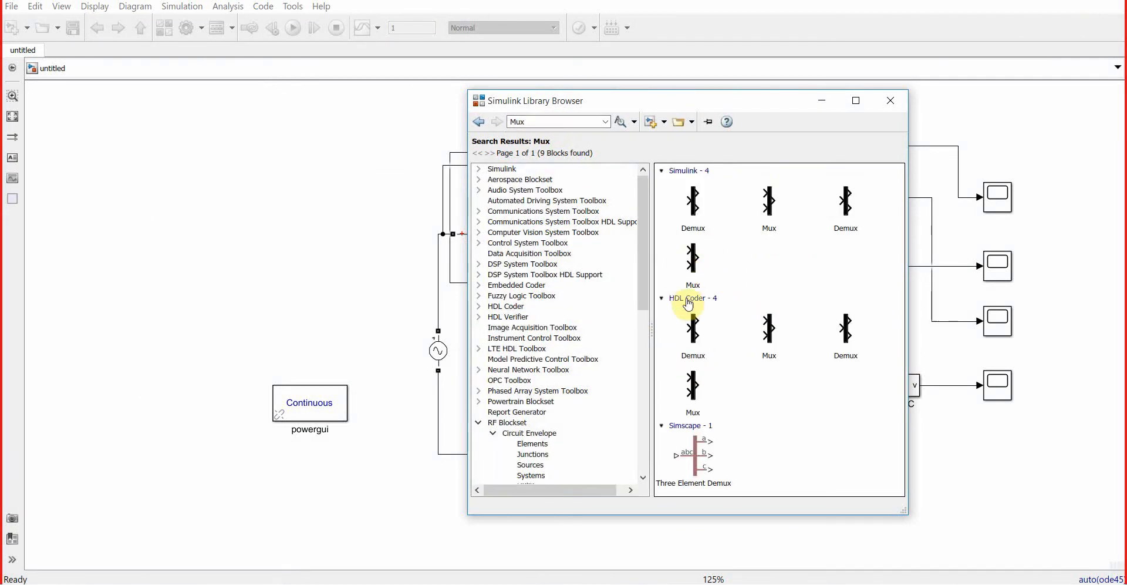
left_click_drag(695, 267, 951, 486)
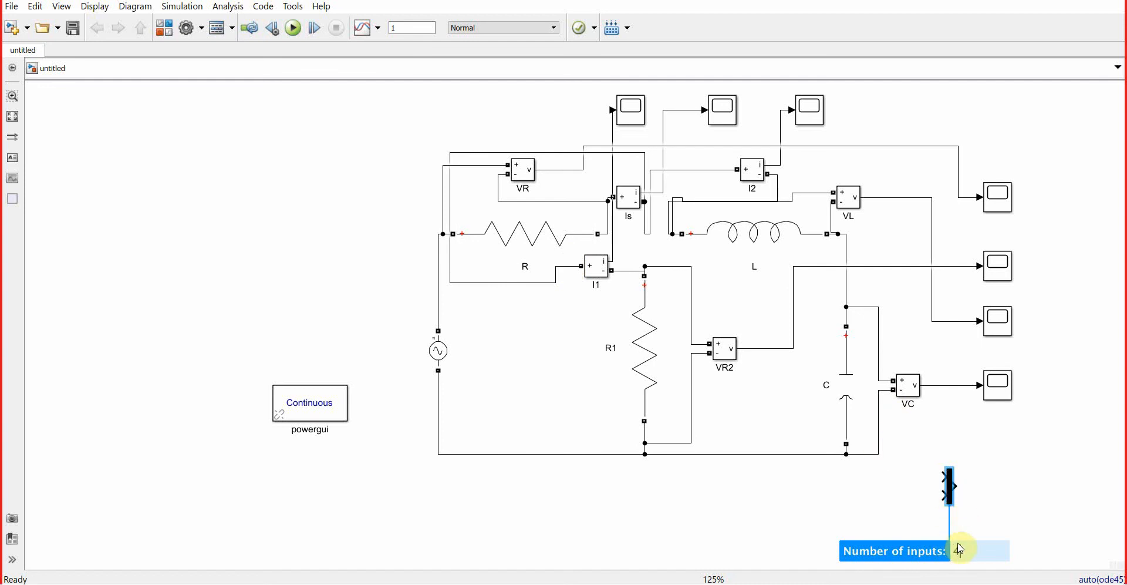
key("Return")
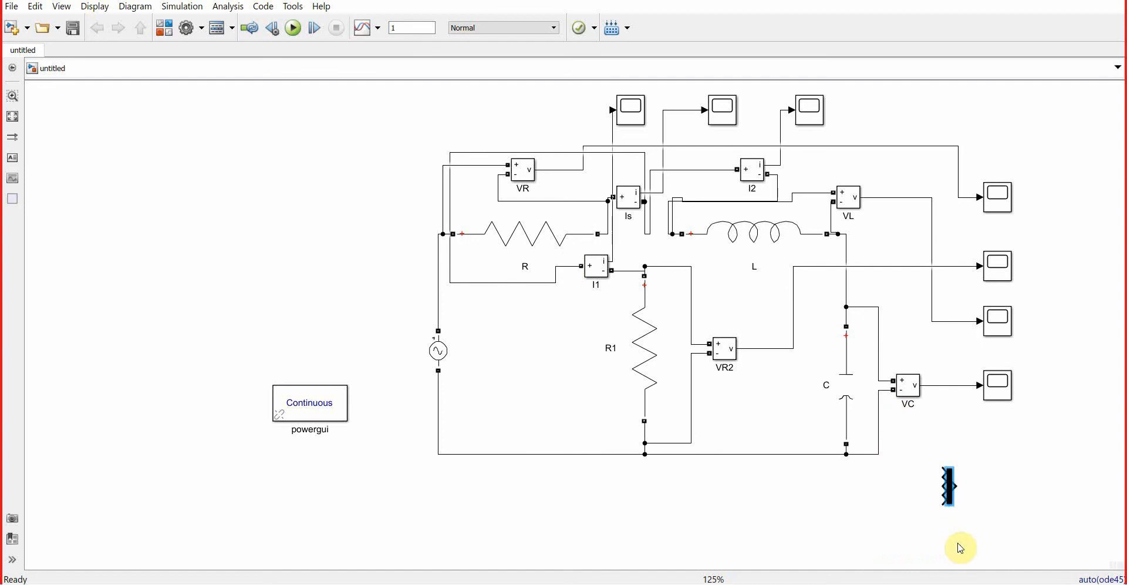
- Wire the four Mux inputs, in order, to the output signals of VC, VR2, VL and VR
right_click(943, 472)
left_click(923, 473)
left_click_drag(943, 473, 933, 386)
left_click_drag(944, 481, 761, 349)
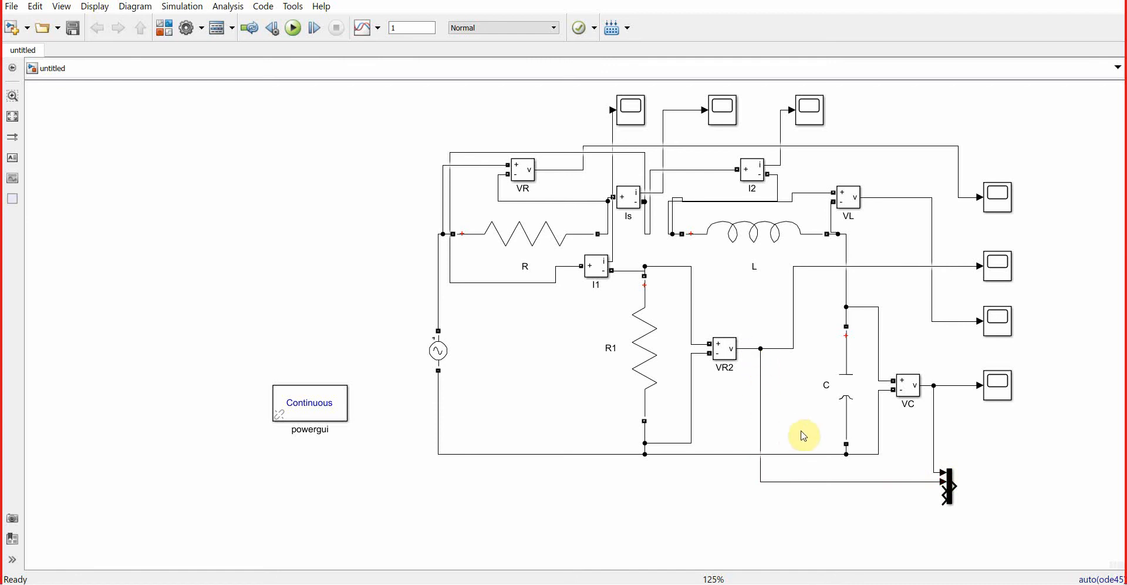
left_click_drag(944, 492, 902, 196)
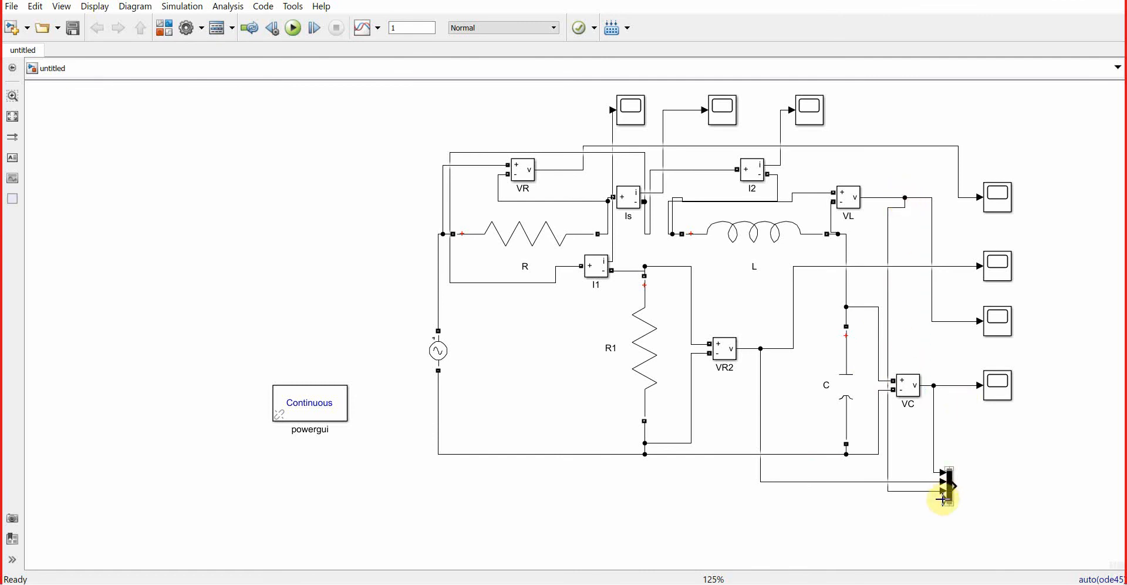
mouse_move(943, 500)
left_mouse_down()
mouse_move(684, 534)
mouse_move(584, 294)
mouse_move(552, 170)
left_mouse_up()
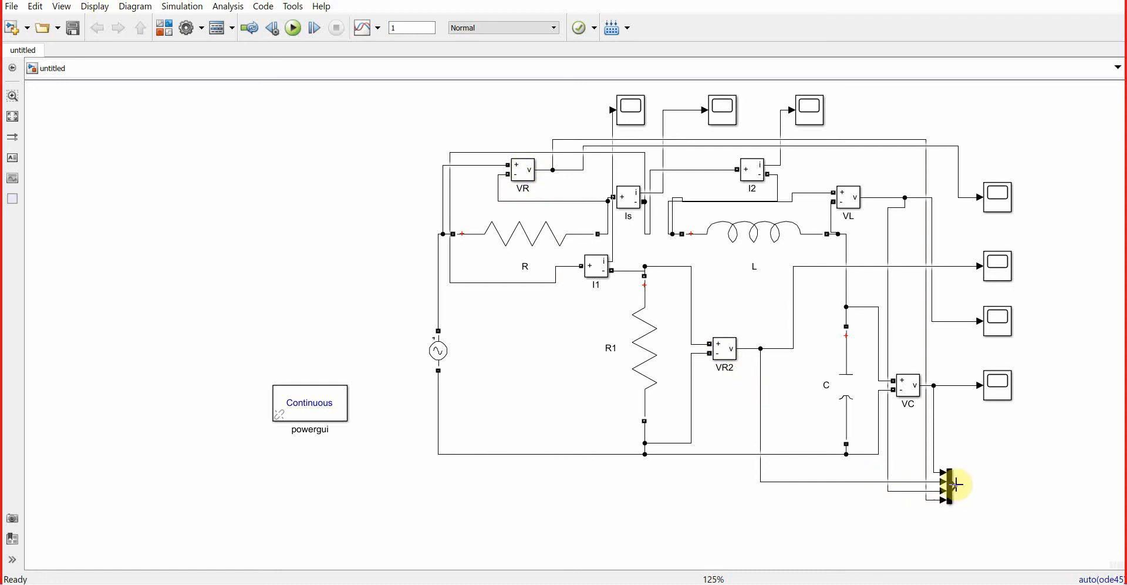
- Connect a copy of the VC scope to the Mux output and rerun the simulation to examine the combined voltage waveforms
left_click_drag(1001, 391, 1004, 508)
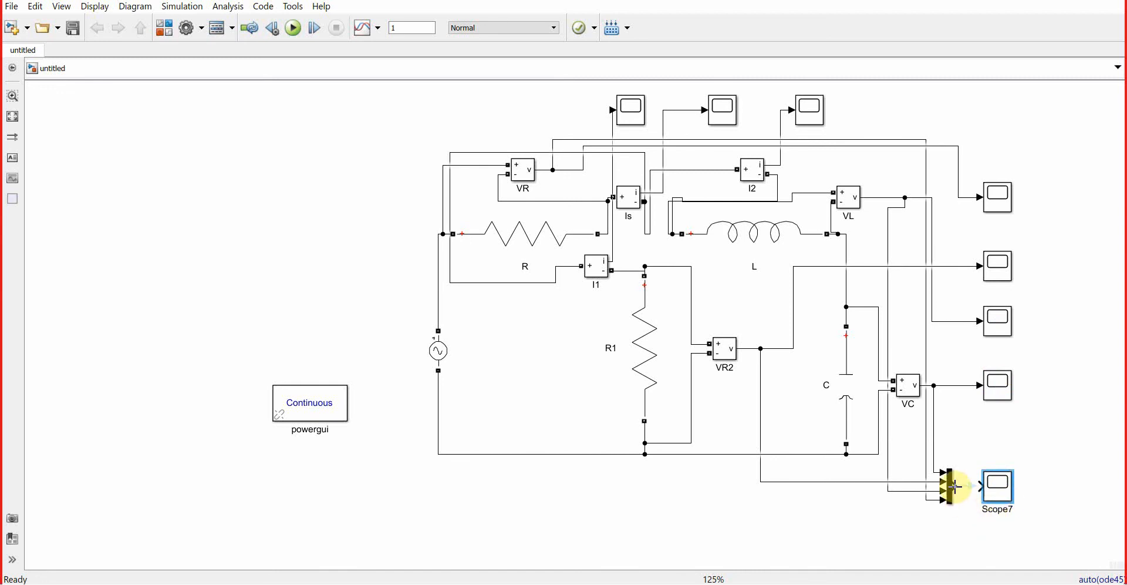
left_click_drag(954, 486, 980, 485)
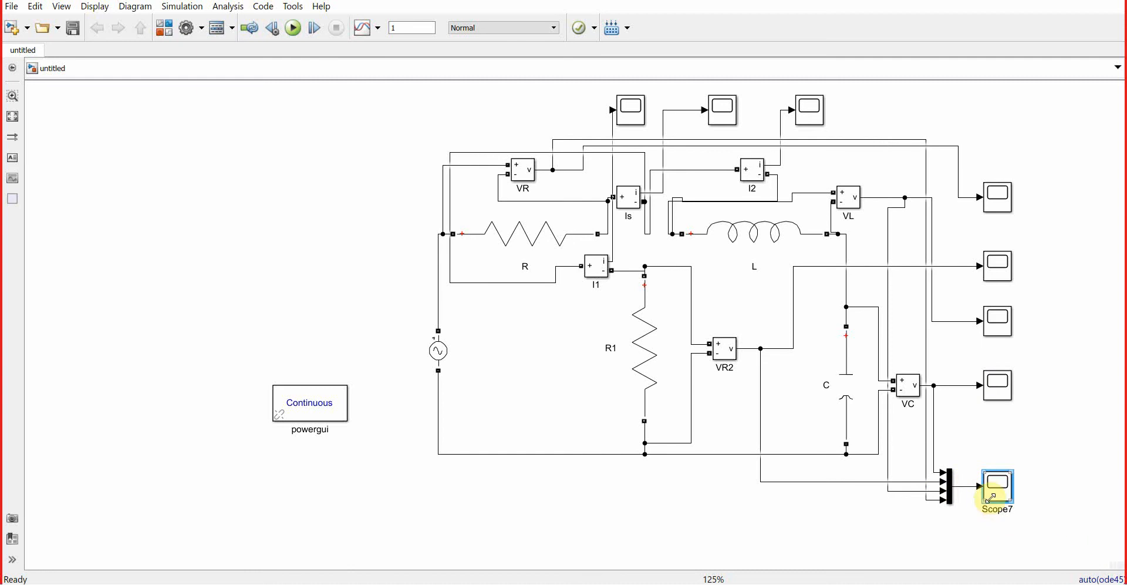
left_click(303, 30)
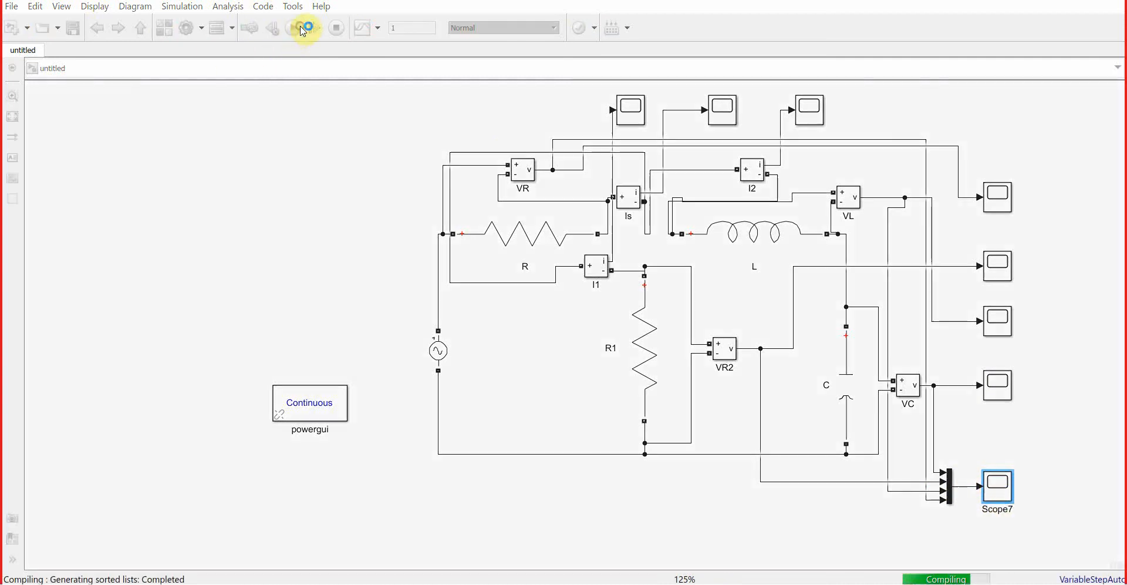
double_click(997, 498)
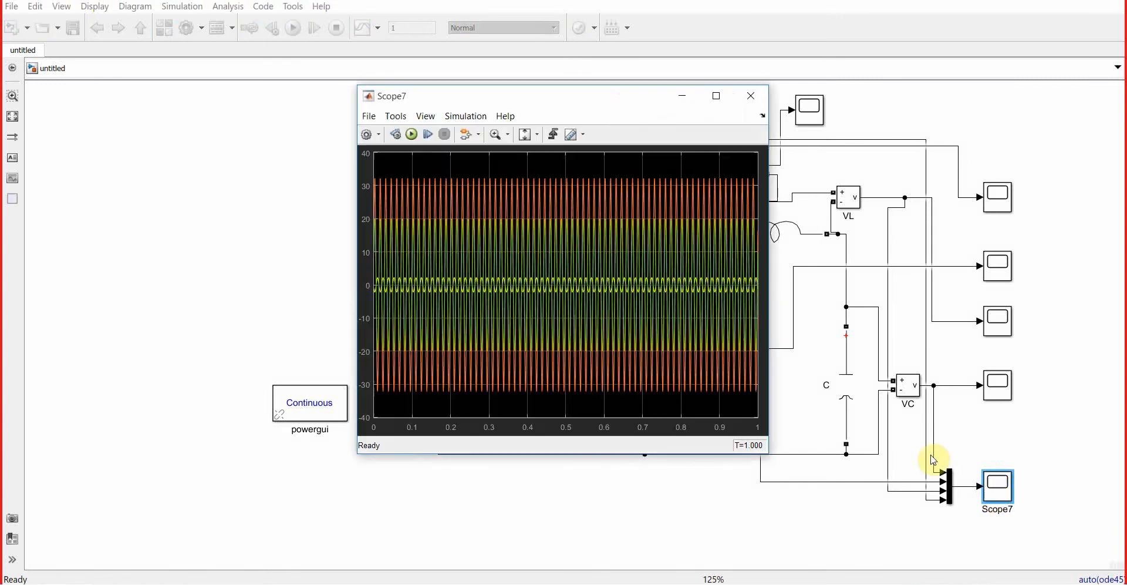
left_click(717, 95)
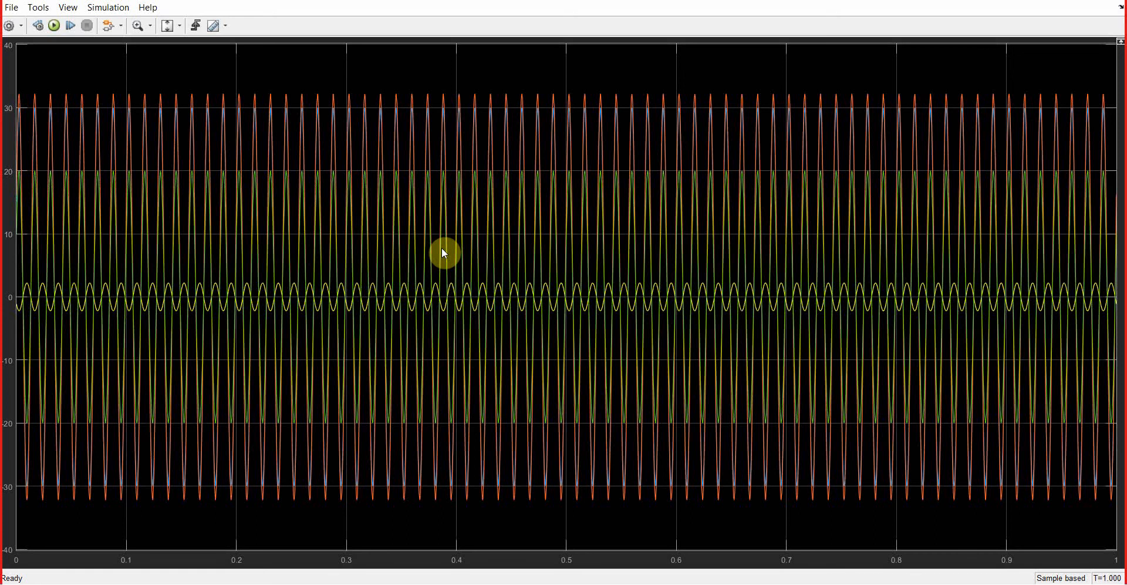
left_click(1108, 2)
left_click(530, 536)
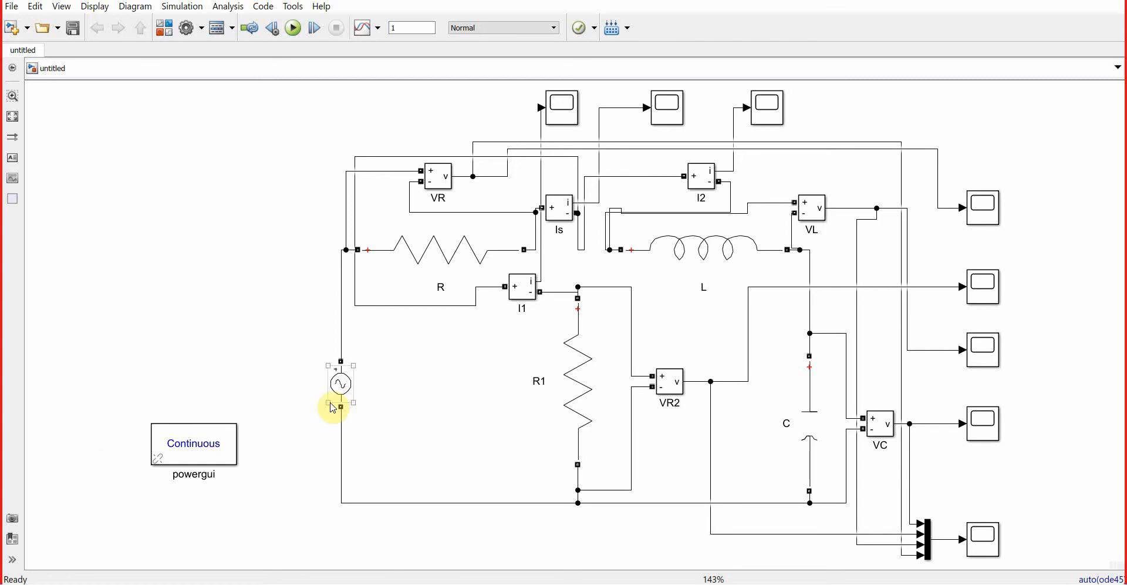
- Review the parameters of the AC voltage source and inductor L without changing them
double_click(344, 388)
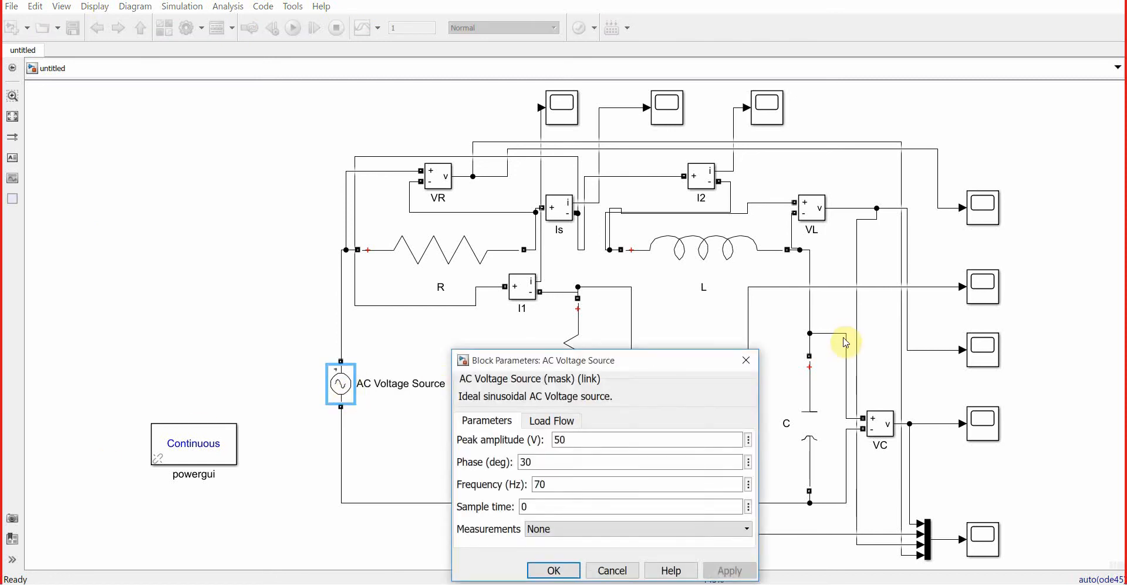
left_click(746, 360)
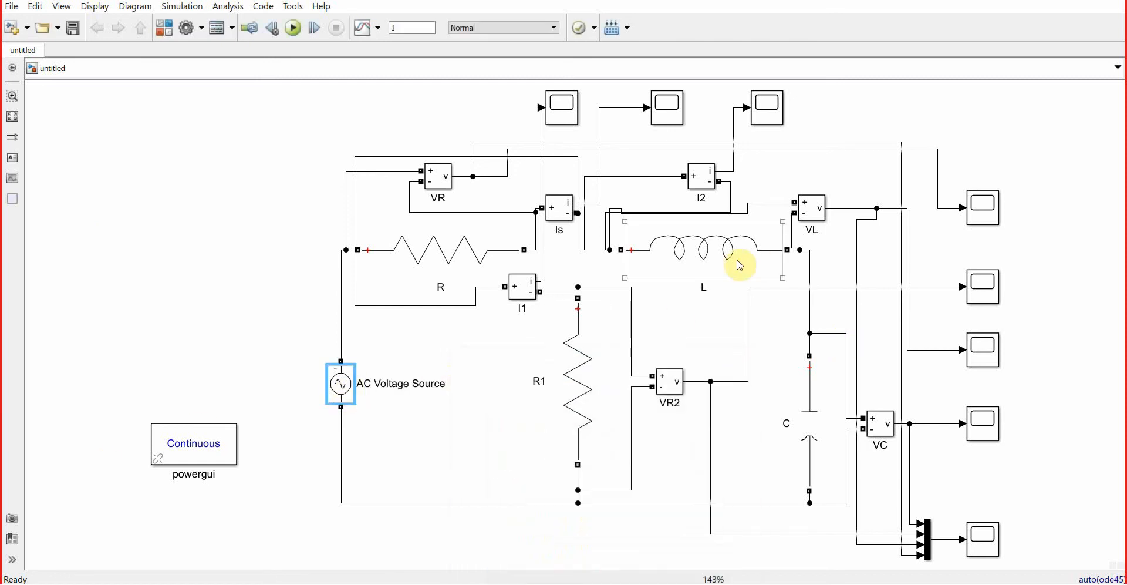
double_click(729, 255)
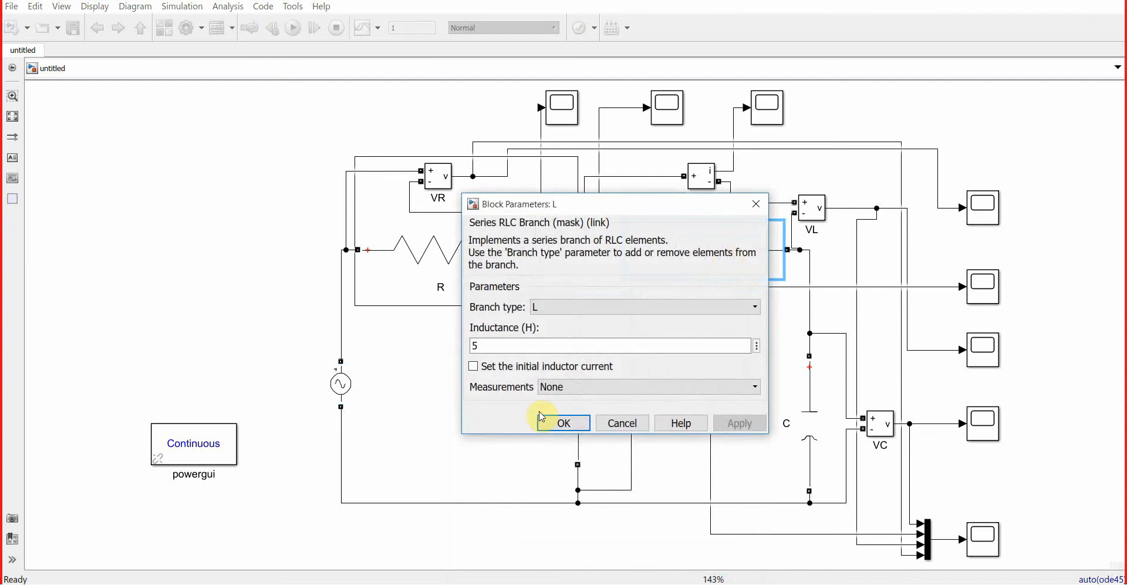
double_click(497, 347)
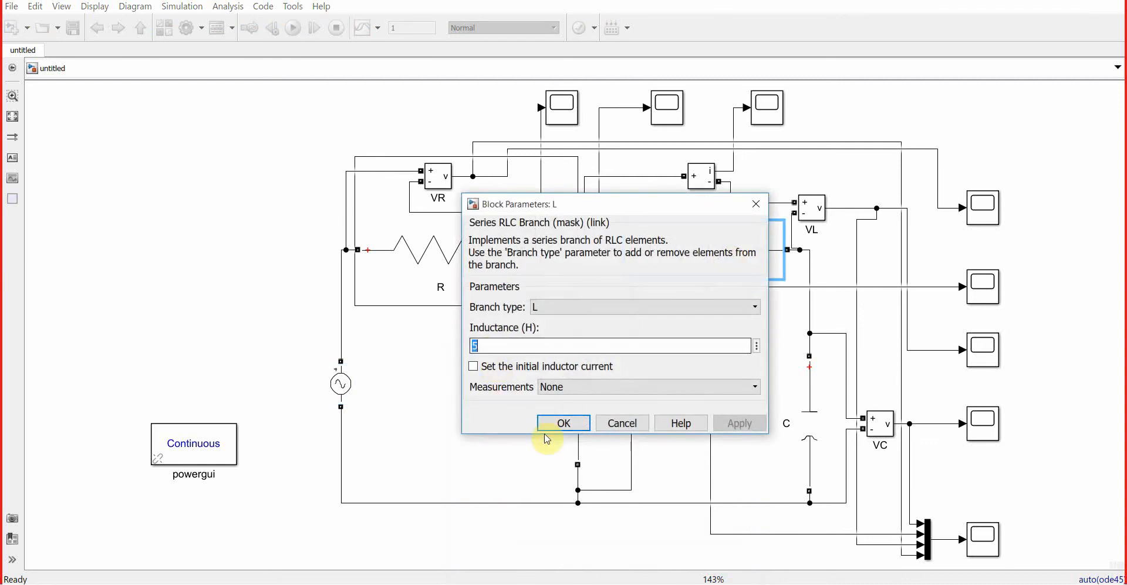
left_click(624, 430)
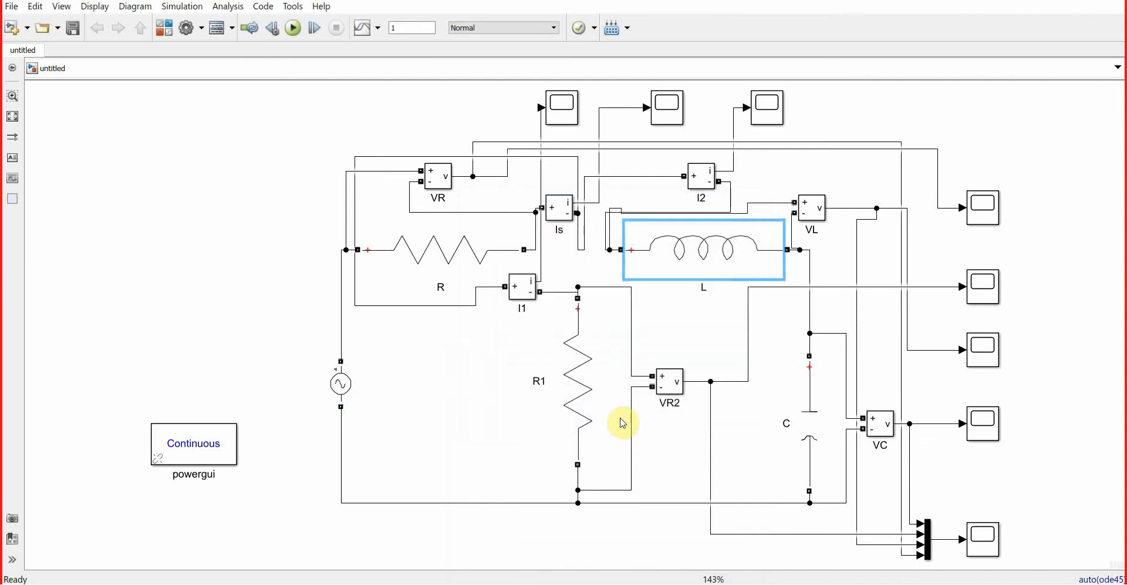
- Set the AC voltage source's frequency to 0 Hz and its phase to 0 degrees
left_click(346, 388)
double_click(346, 387)
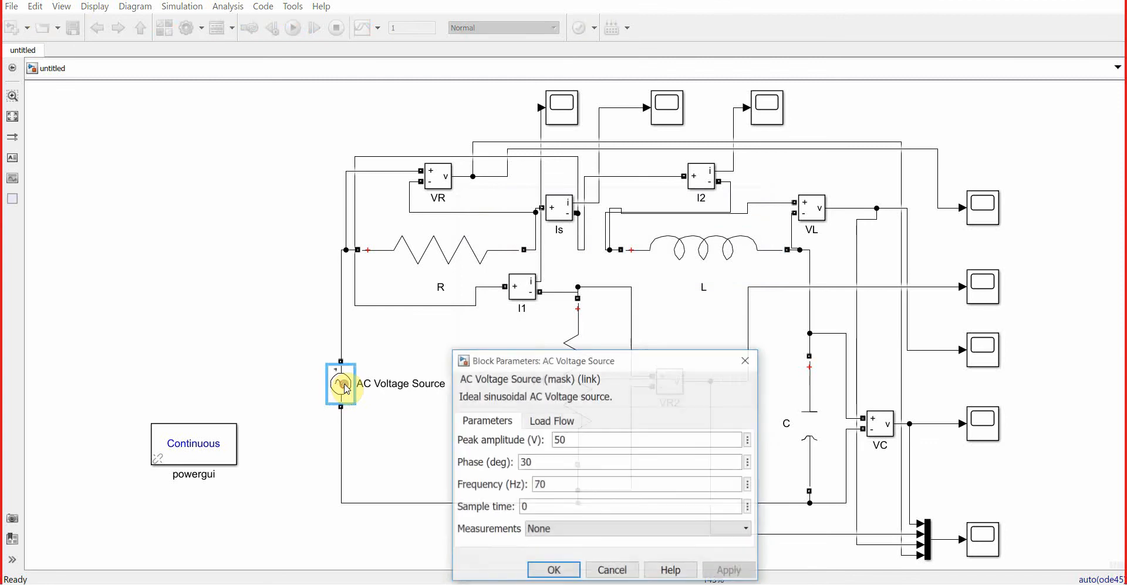
left_click_drag(578, 363, 533, 246)
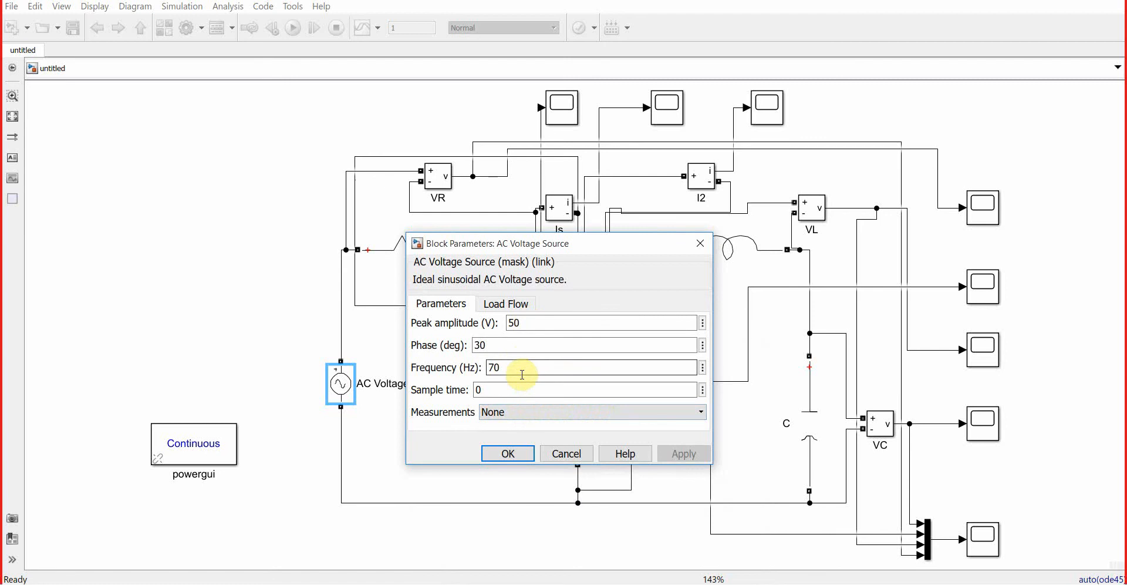
type("0")
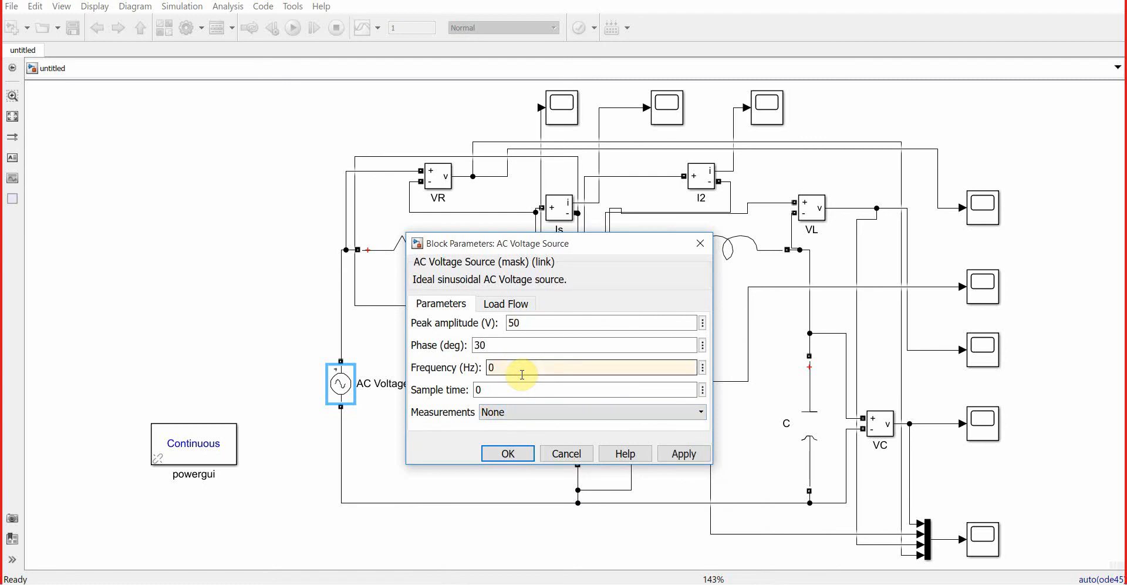
double_click(494, 345)
type("0")
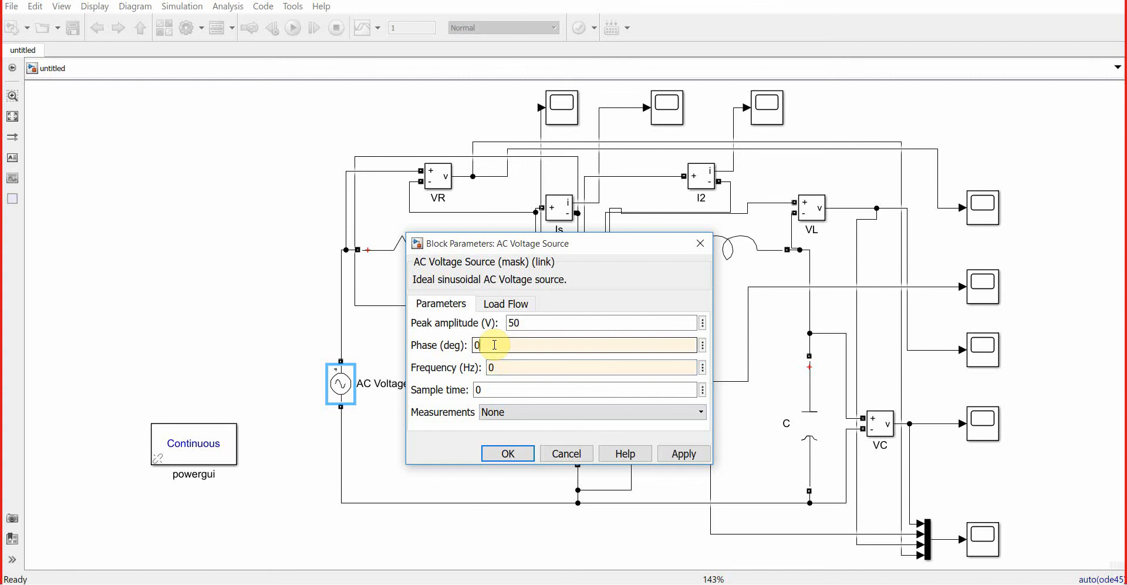
left_click(524, 458)
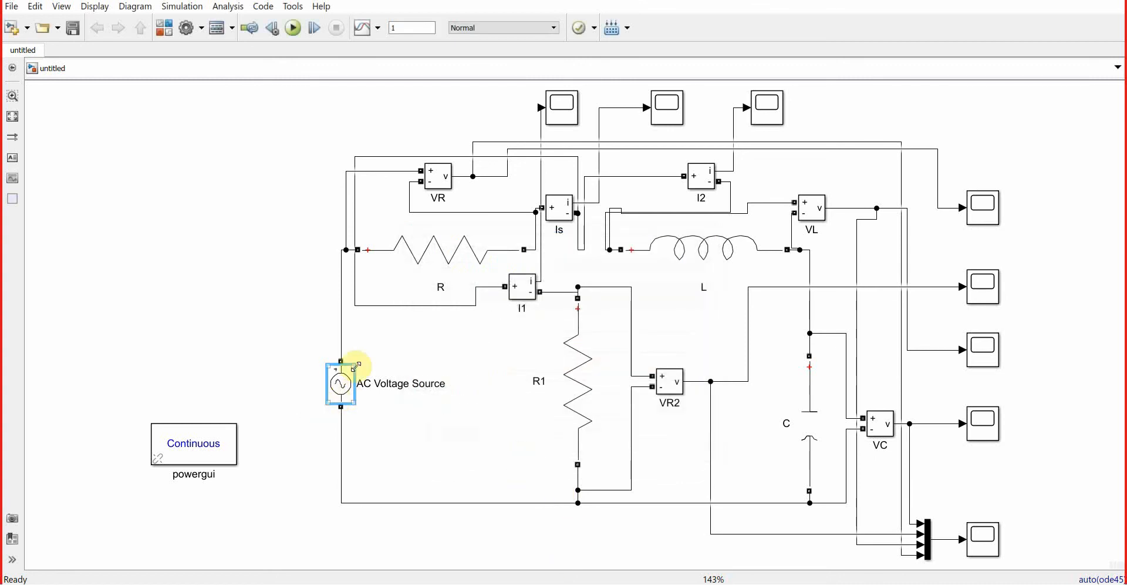
left_click(299, 382)
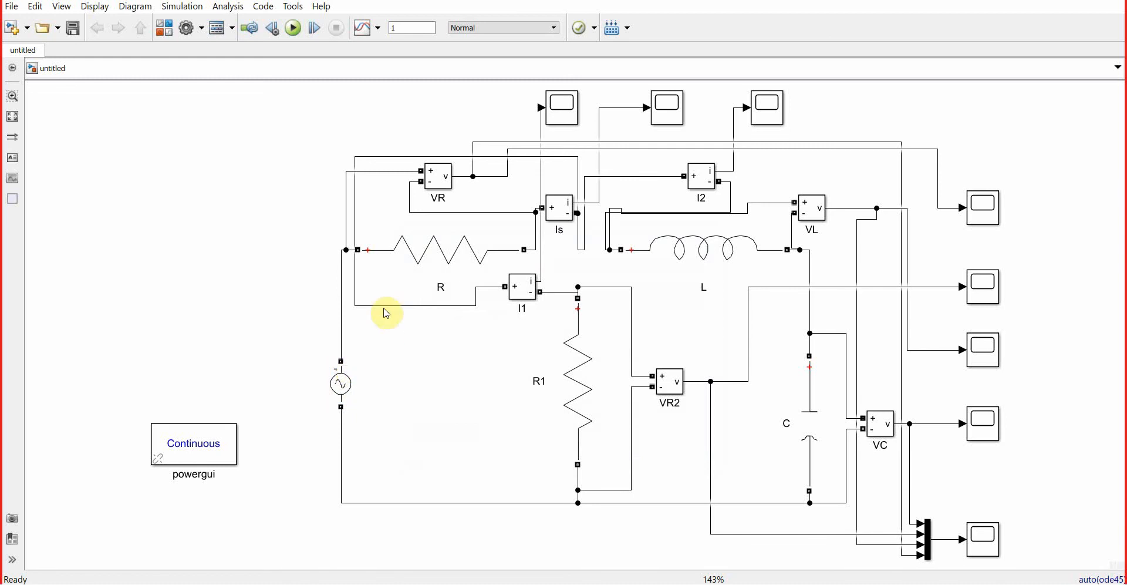
- Rerun the simulation and examine the waveforms on the Mux output scope and the VR scope
left_click(294, 30)
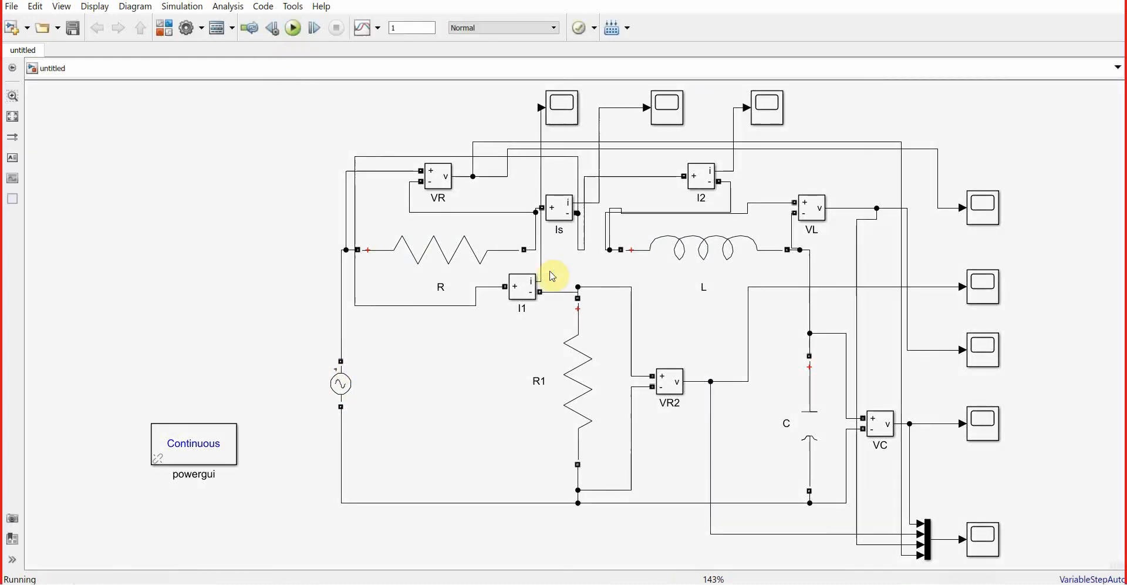
double_click(988, 543)
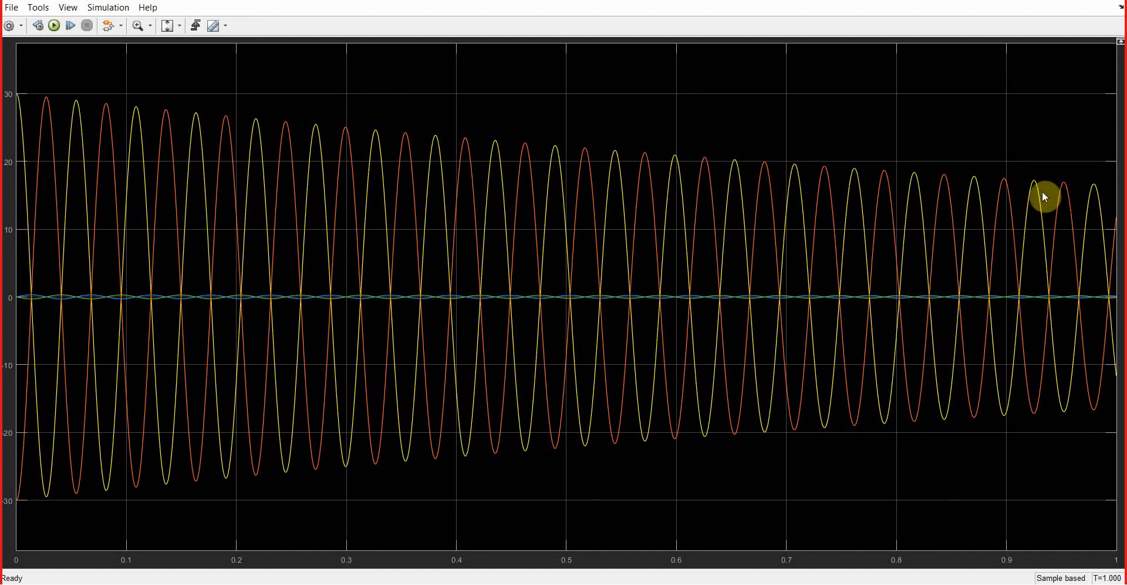
left_click(1112, 2)
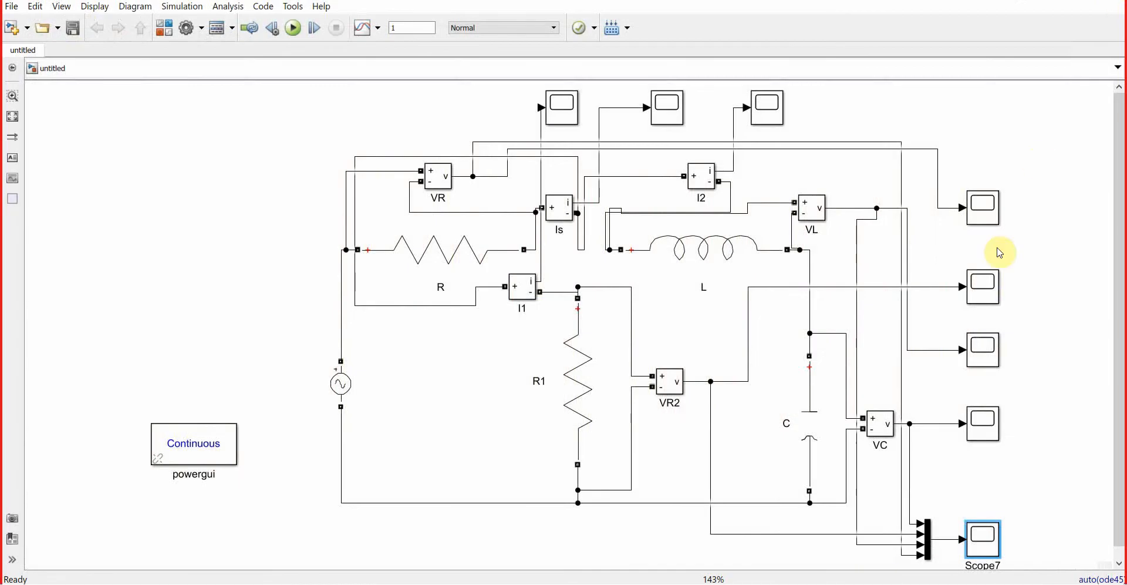
double_click(985, 209)
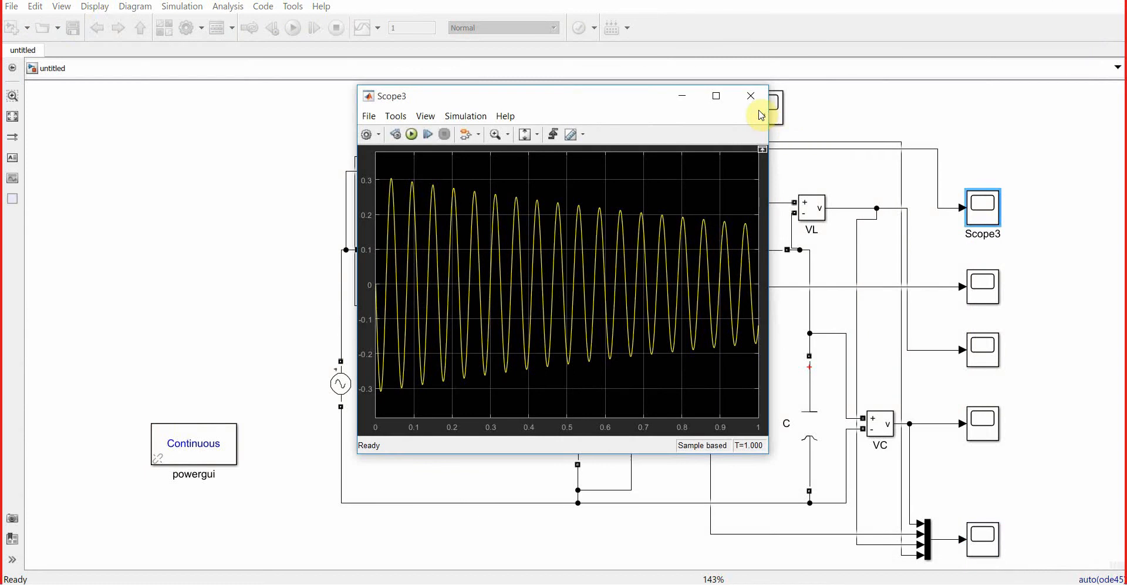
left_click(750, 96)
- Shift the AC voltage source slightly outward, away from the rest of the circuit
left_click(342, 384)
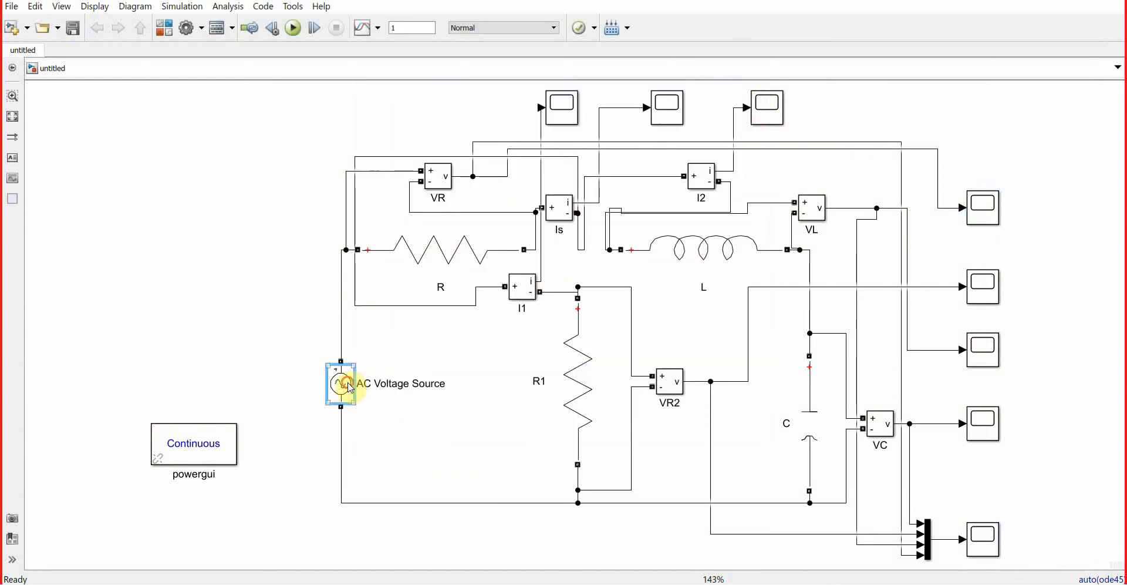
mouse_move(345, 403)
left_mouse_down()
mouse_move(299, 403)
mouse_move(335, 403)
left_mouse_up()
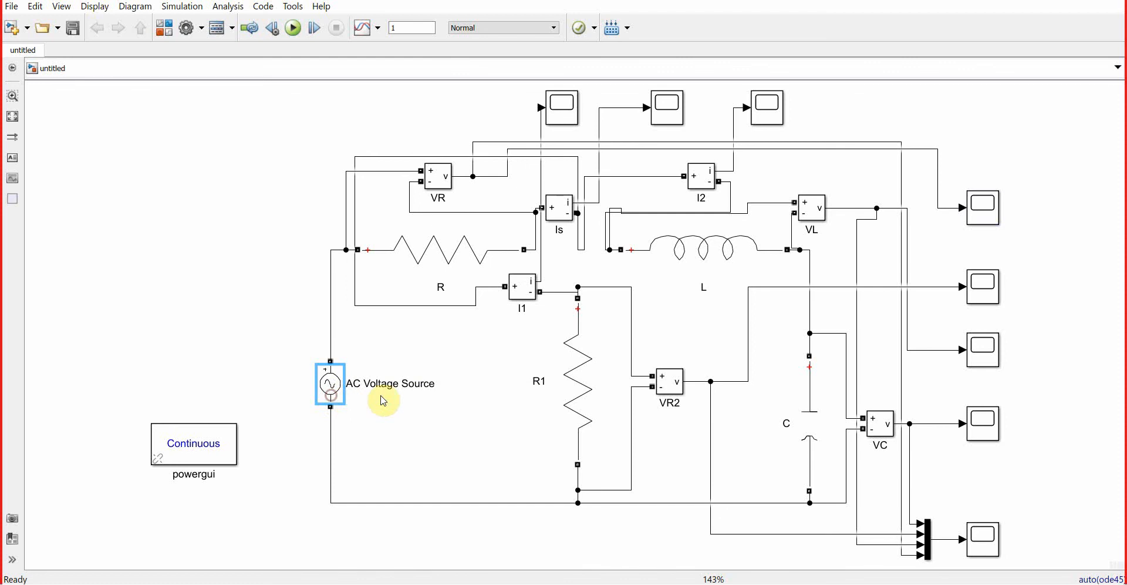
left_click(192, 317)
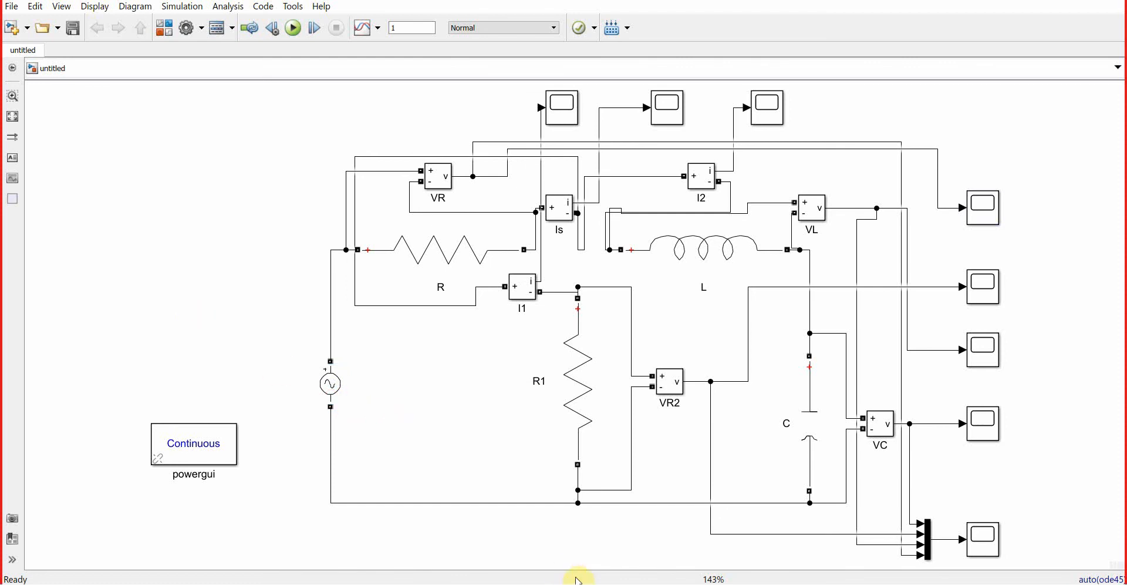
- Search the block library for "ac current source" and place the powerlib AC Current Source beside the AC voltage source
mouse_move(599, 582)
mouse_move(717, 552)
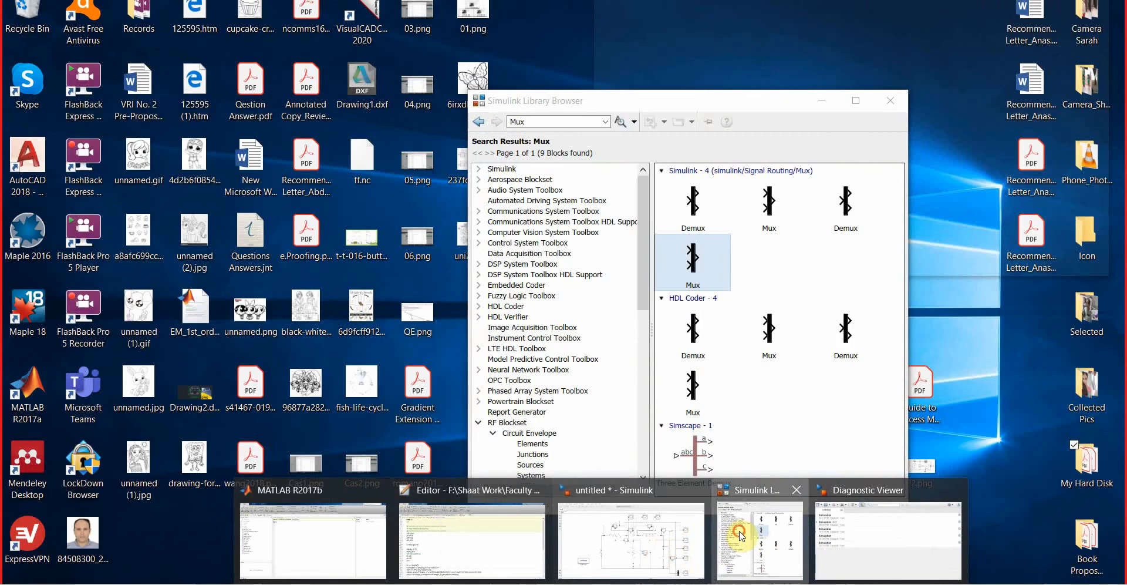
left_click(717, 552)
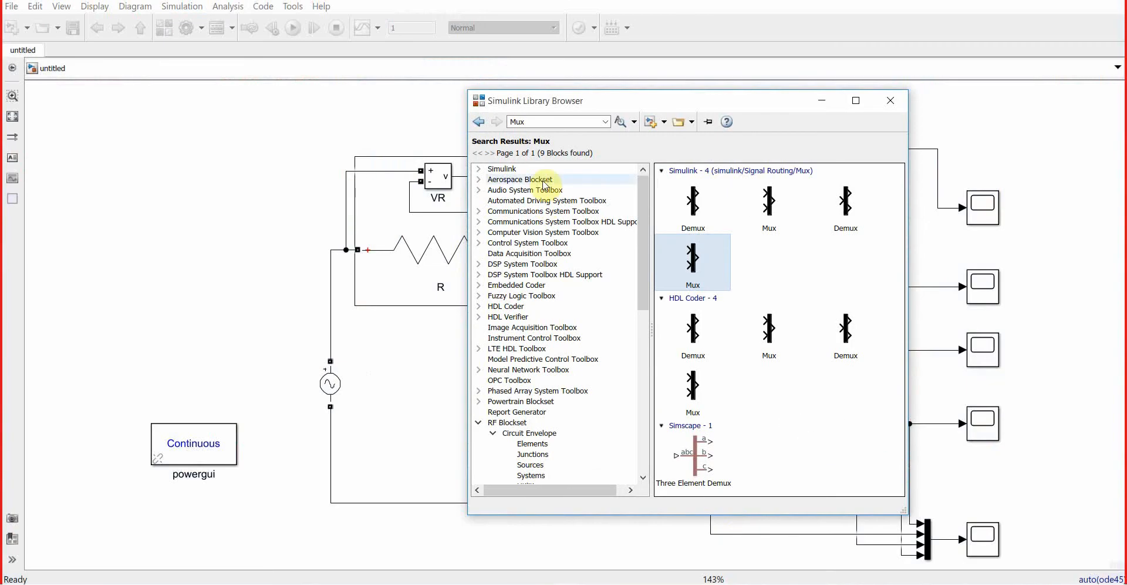
type("current")
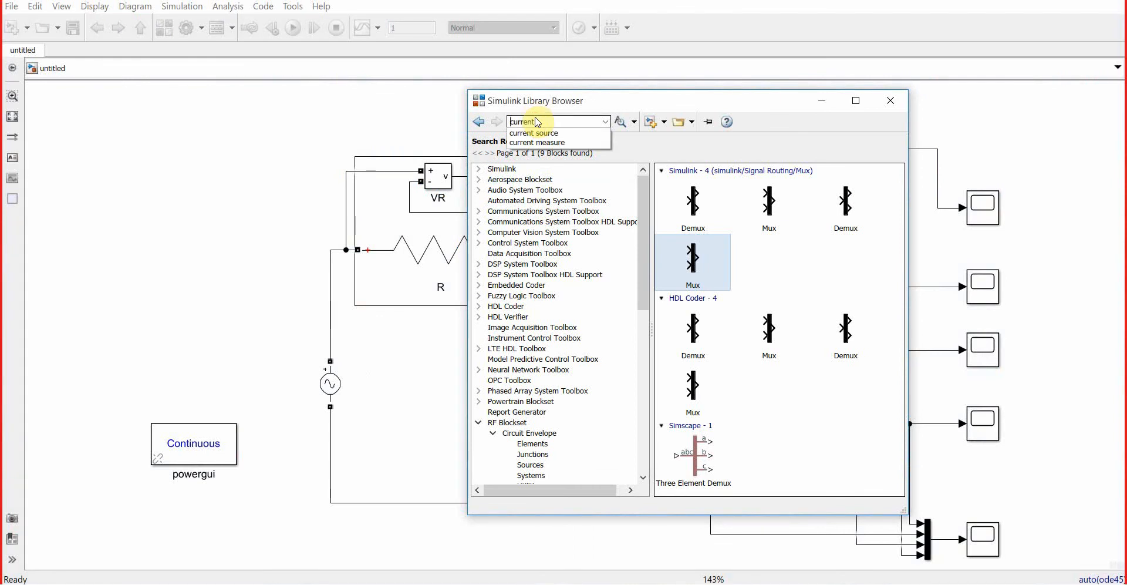
type("ac")
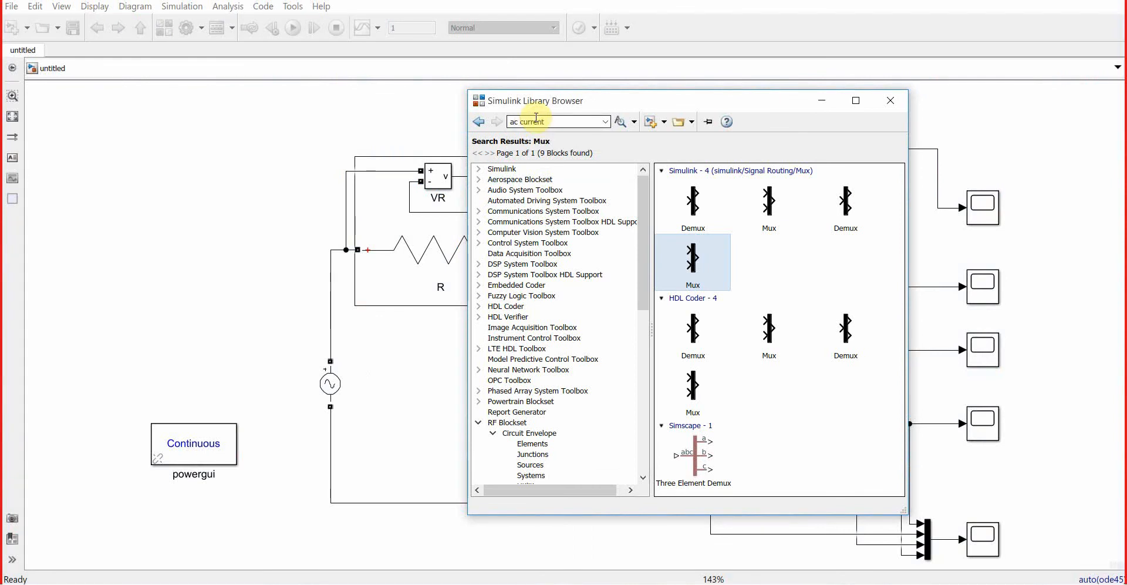
key("Return")
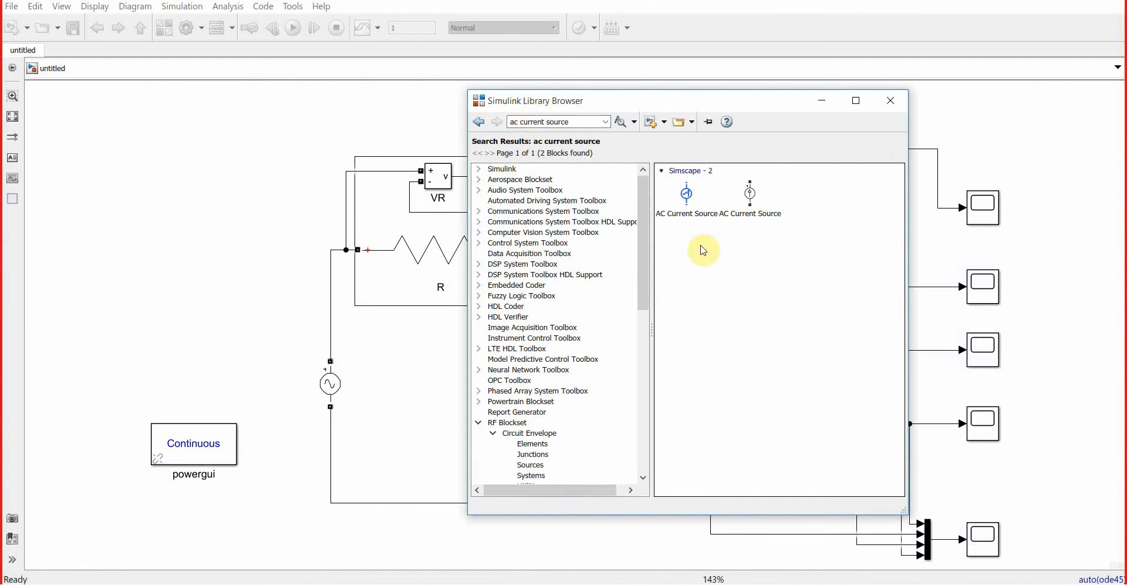
left_click(758, 212)
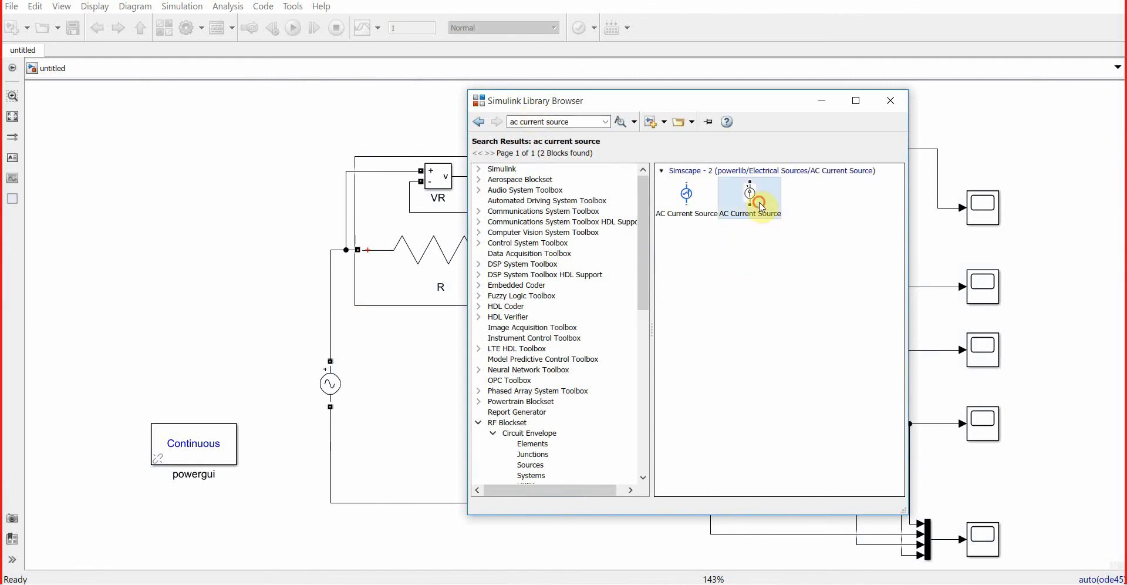
left_click_drag(762, 207, 398, 407)
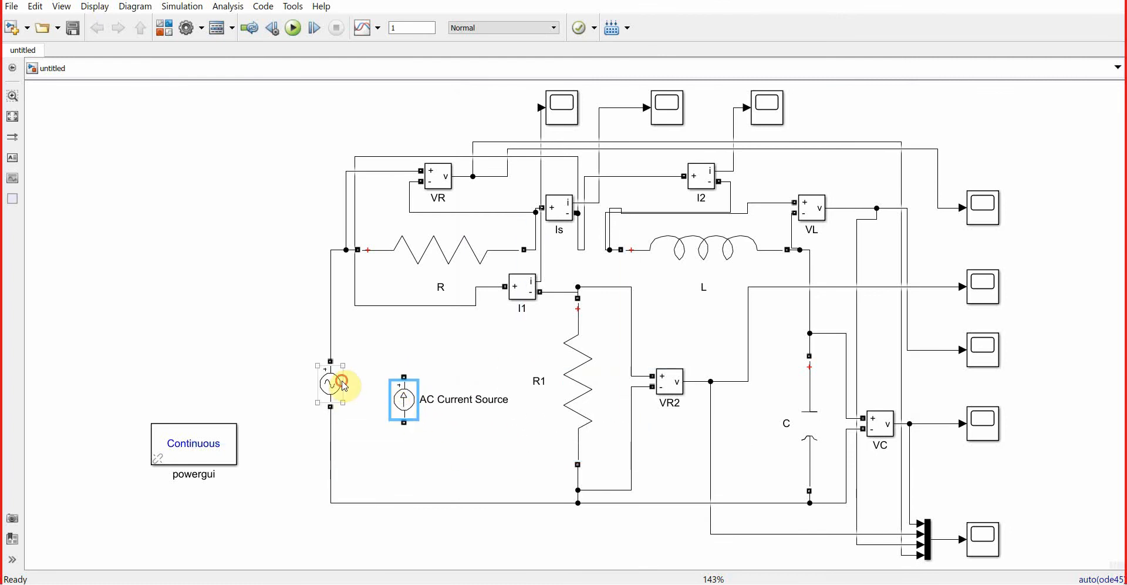
- Delete the AC voltage source and wire the AC current source into the circuit in its place
left_click(332, 383)
key("Delete")
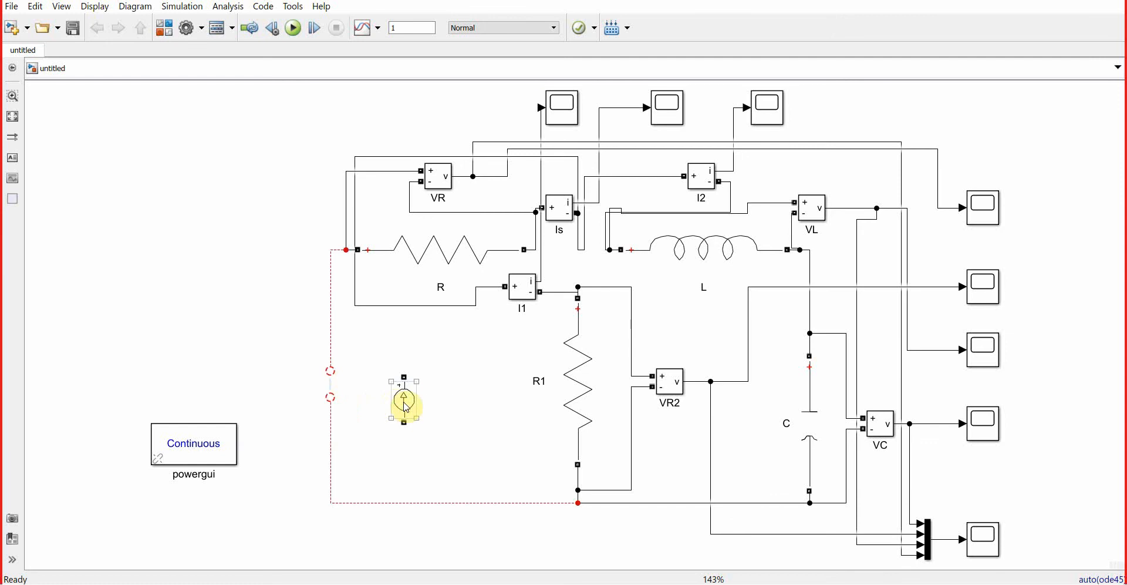
left_click_drag(403, 399, 375, 370)
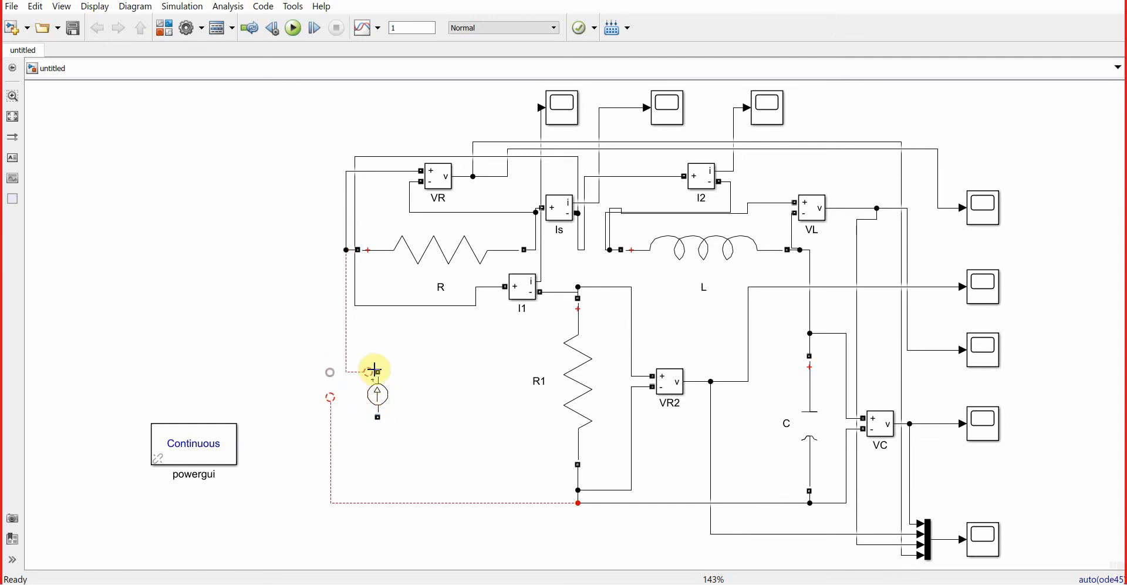
mouse_move(330, 404)
left_mouse_down()
mouse_move(327, 395)
mouse_move(378, 420)
mouse_move(311, 403)
left_mouse_up()
- Set the AC current source's frequency to 0 Hz, keeping its peak amplitude at 10 A
double_click(312, 403)
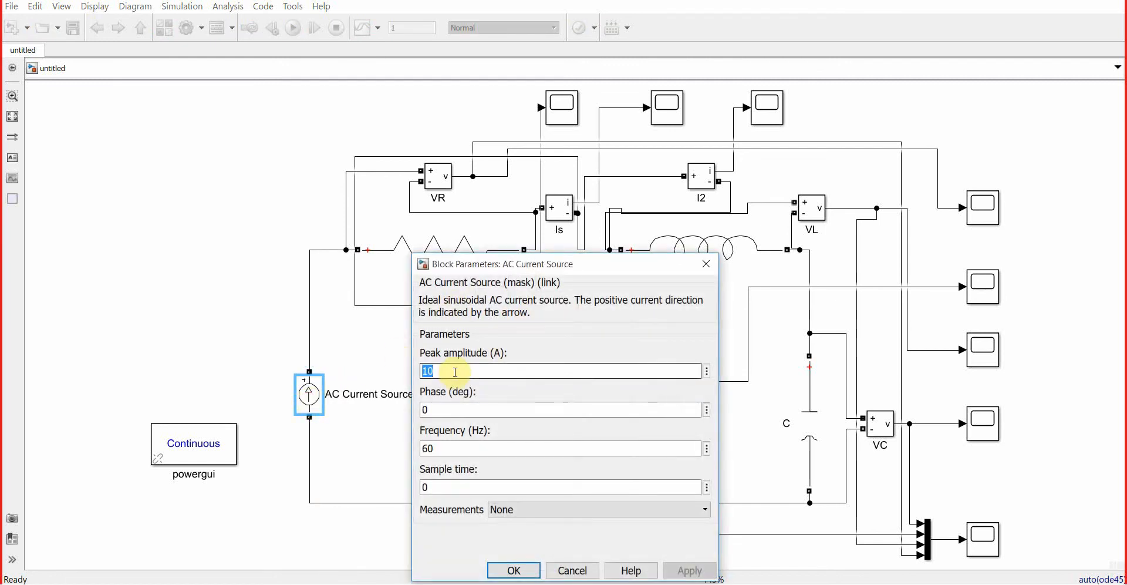
double_click(446, 450)
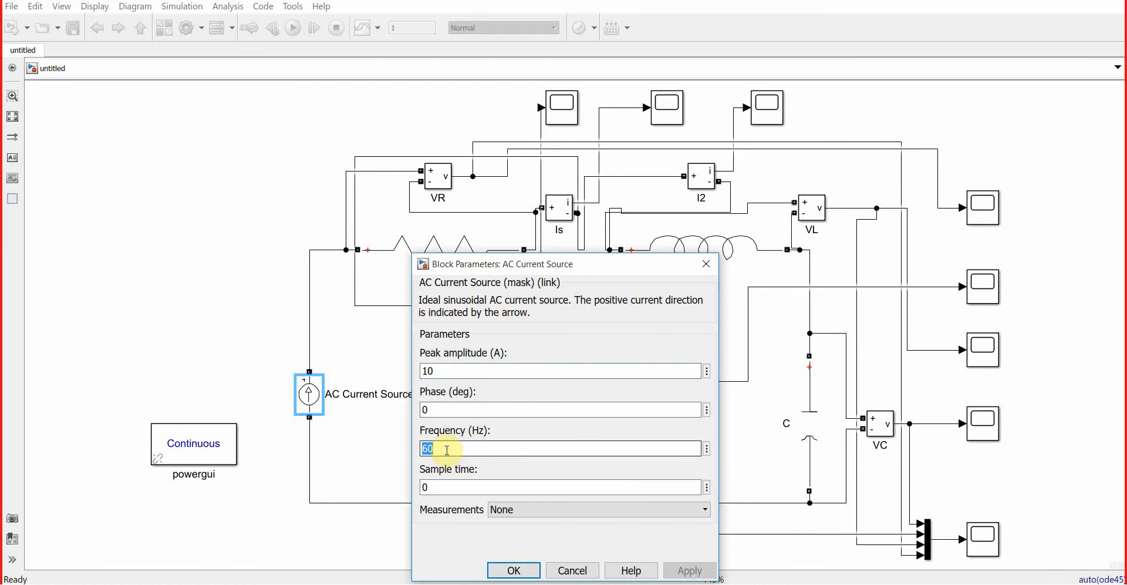
type("0")
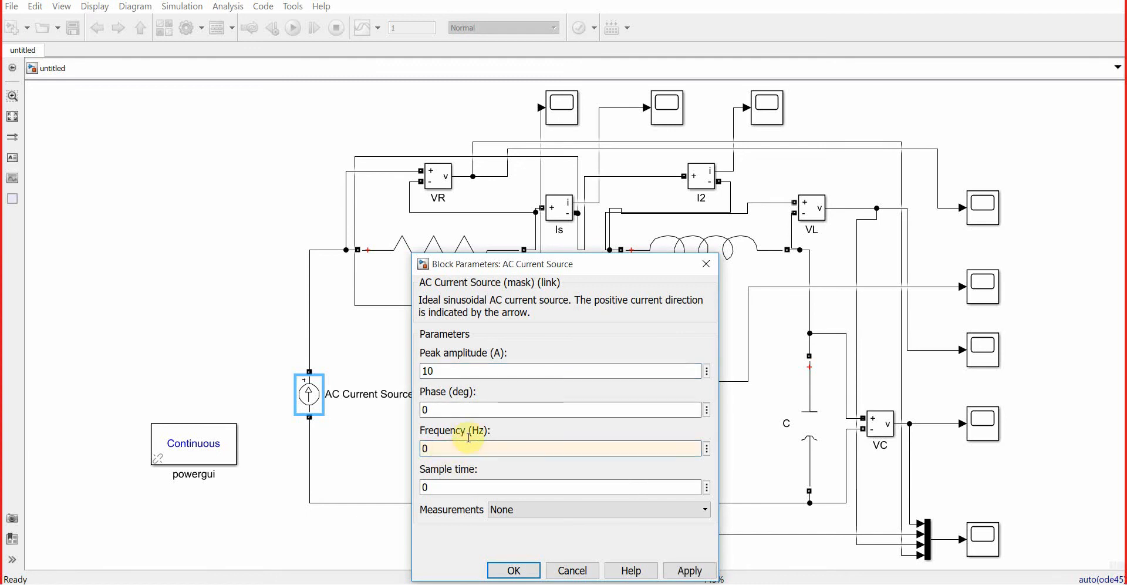
double_click(455, 375)
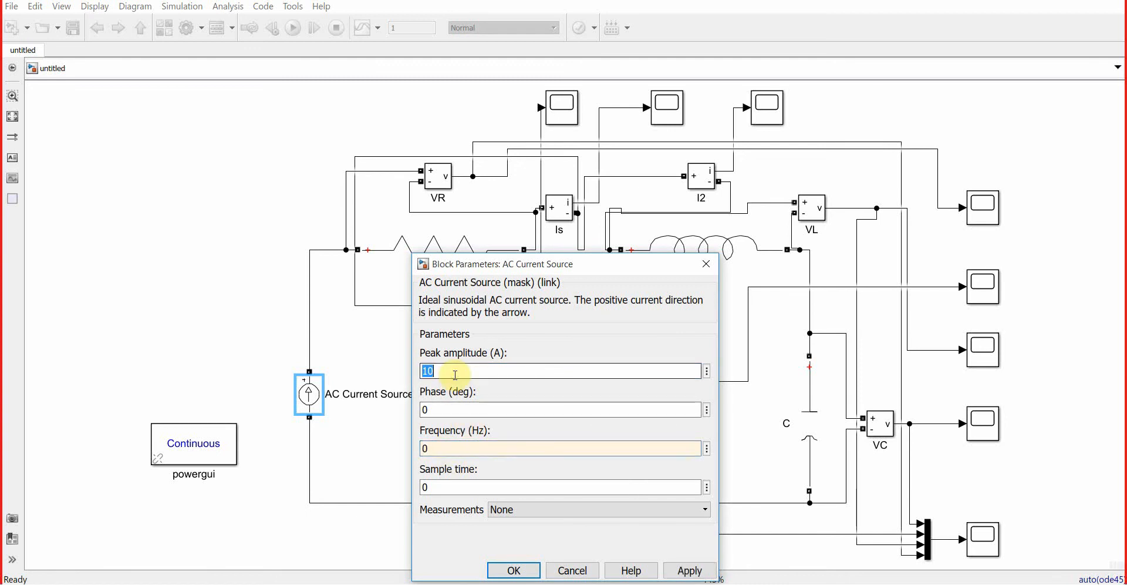
left_click(514, 570)
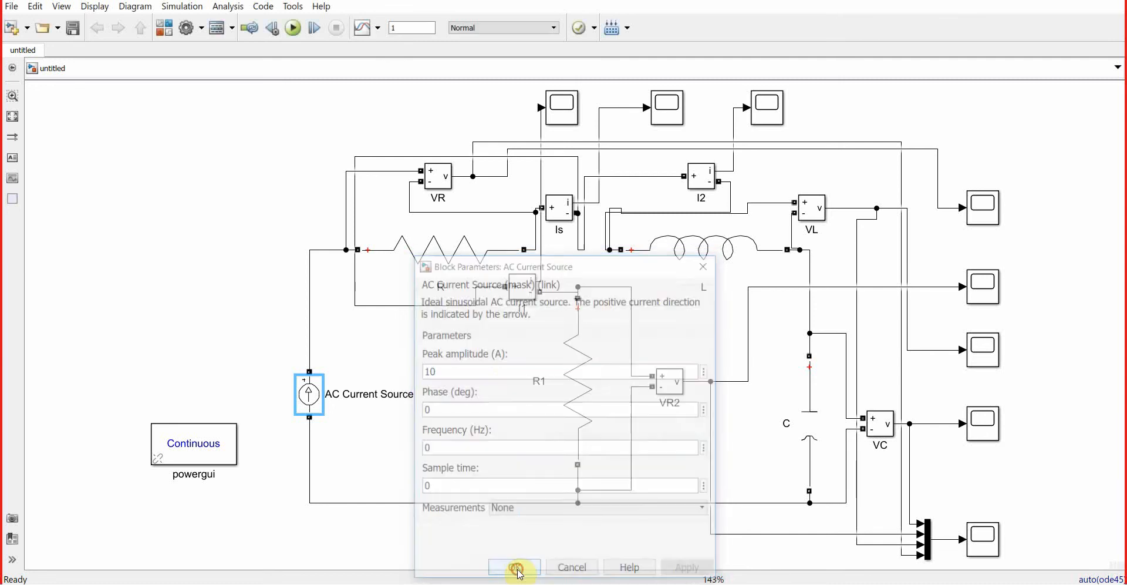
- Run the simulation with the current source and examine the Mux output and VL scope waveforms
left_click(293, 28)
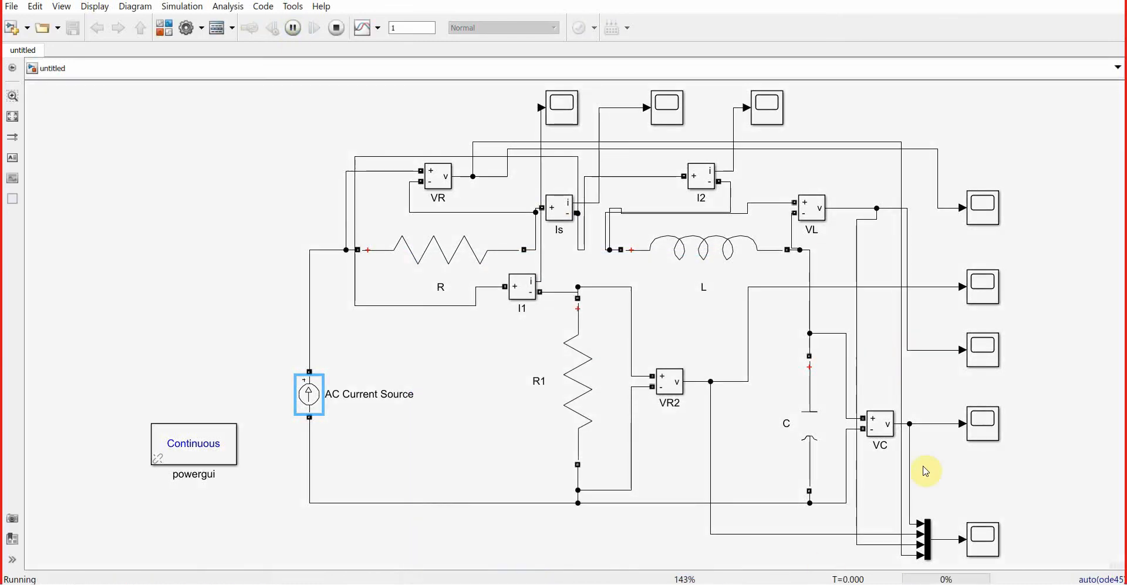
double_click(983, 540)
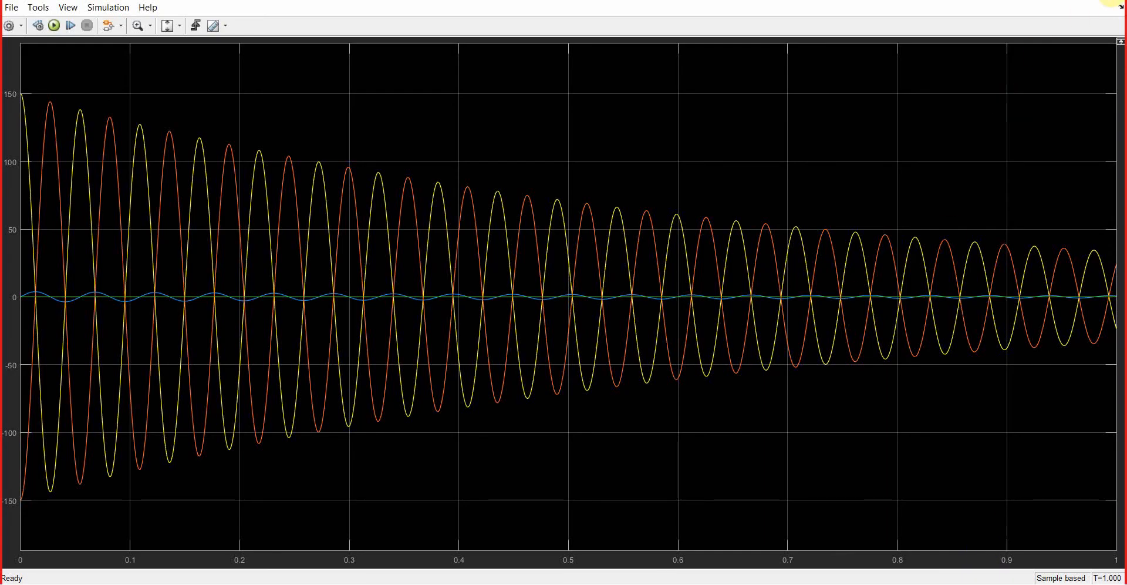
left_click(1112, 3)
double_click(983, 352)
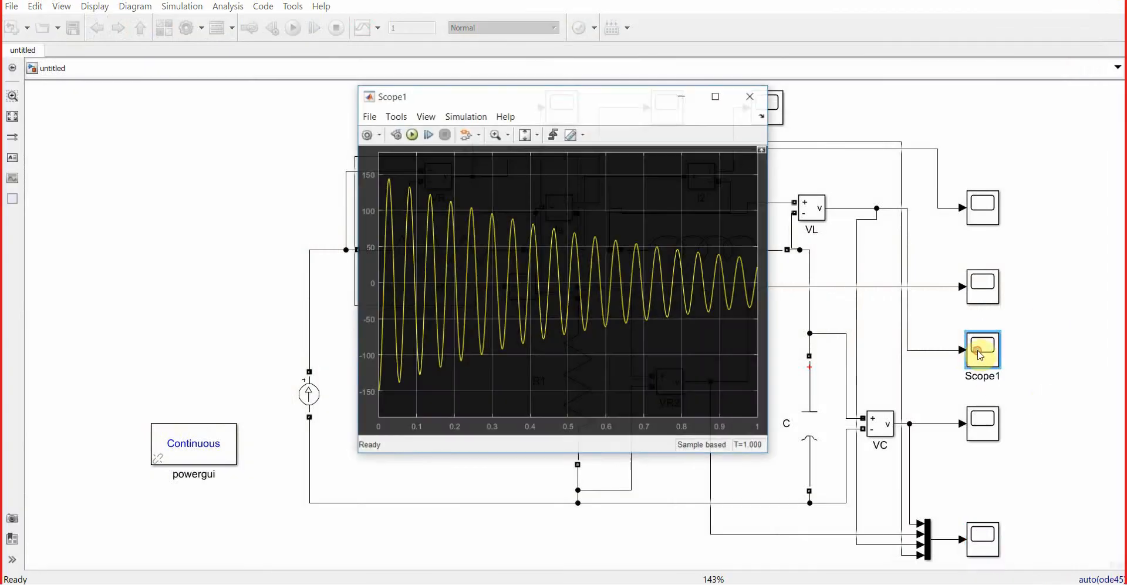
left_click(761, 105)
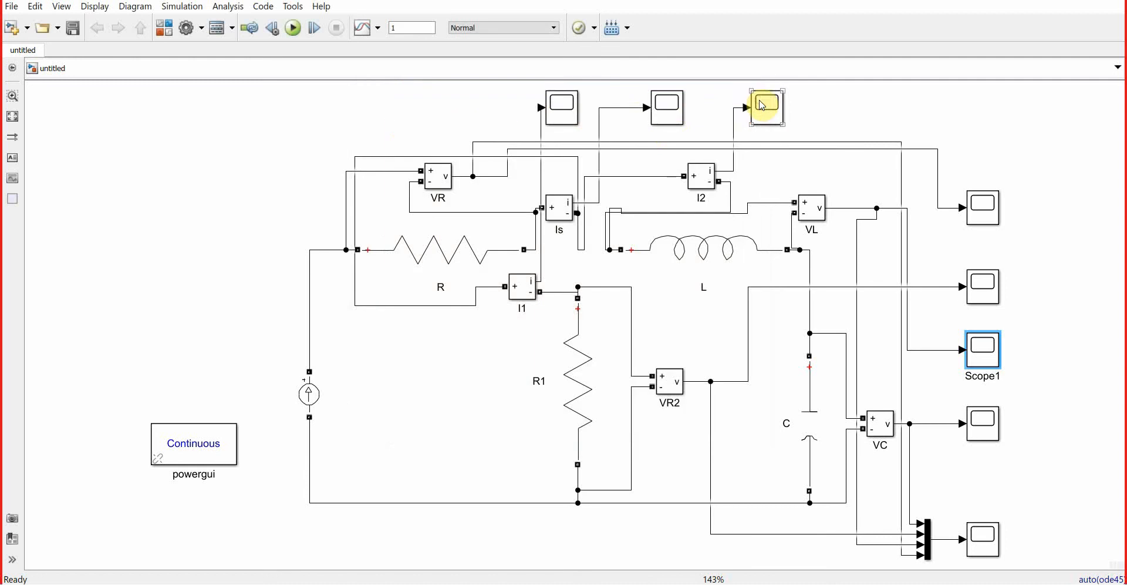
- Examine the current waveforms on the scopes of I1, Is and I2 in turn
left_click(566, 112)
double_click(565, 111)
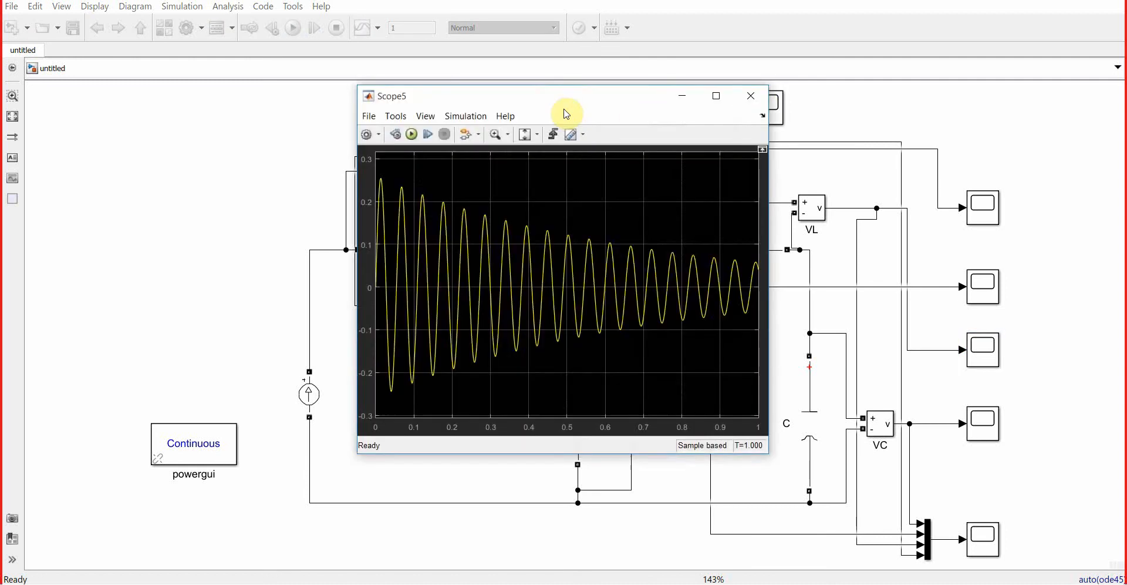
left_click(757, 99)
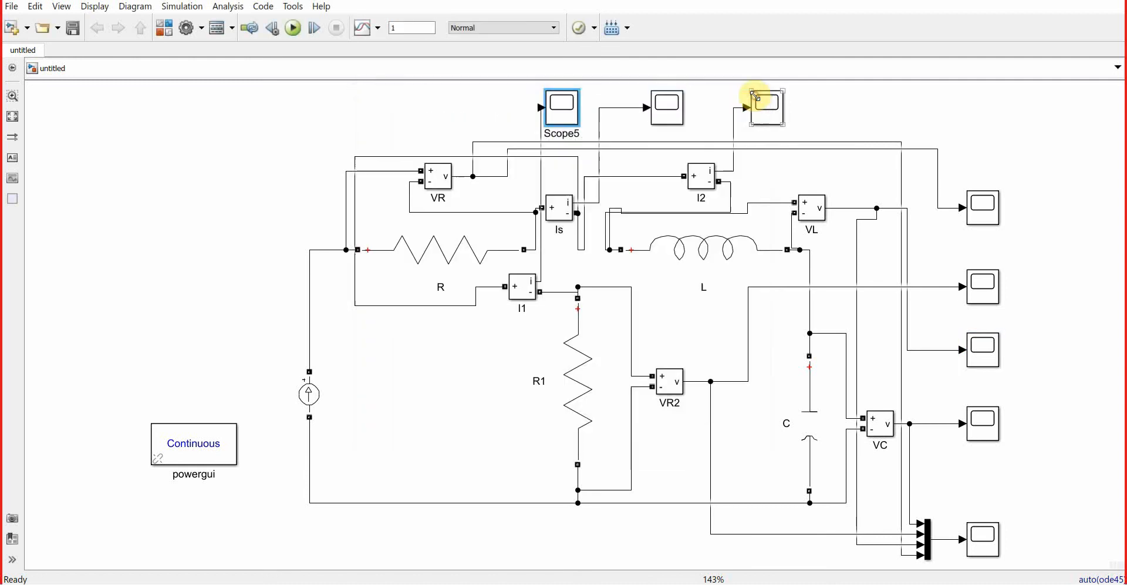
double_click(680, 104)
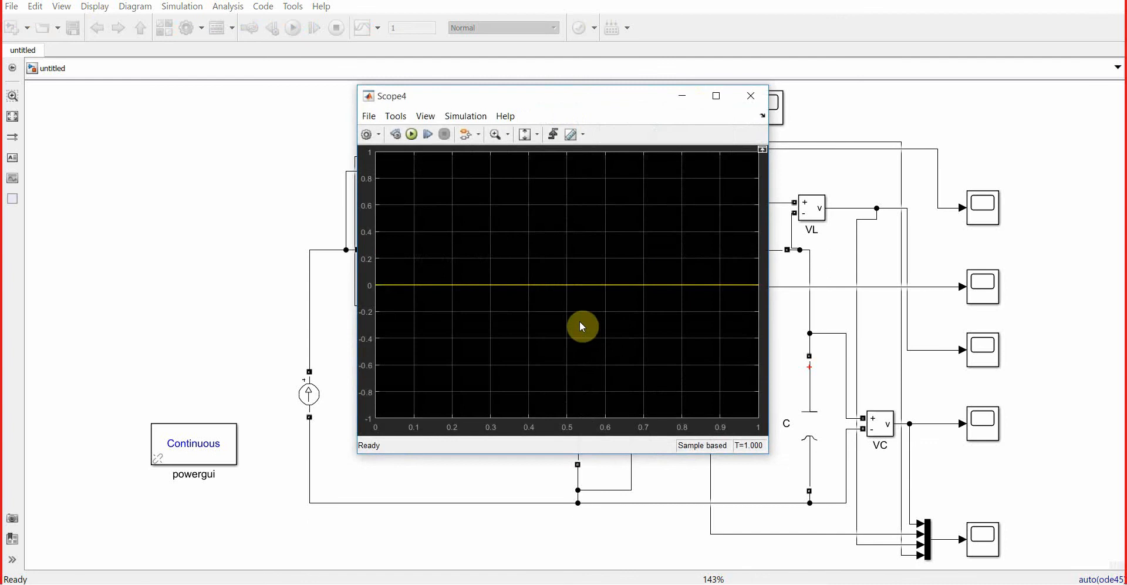
left_click(752, 96)
double_click(766, 110)
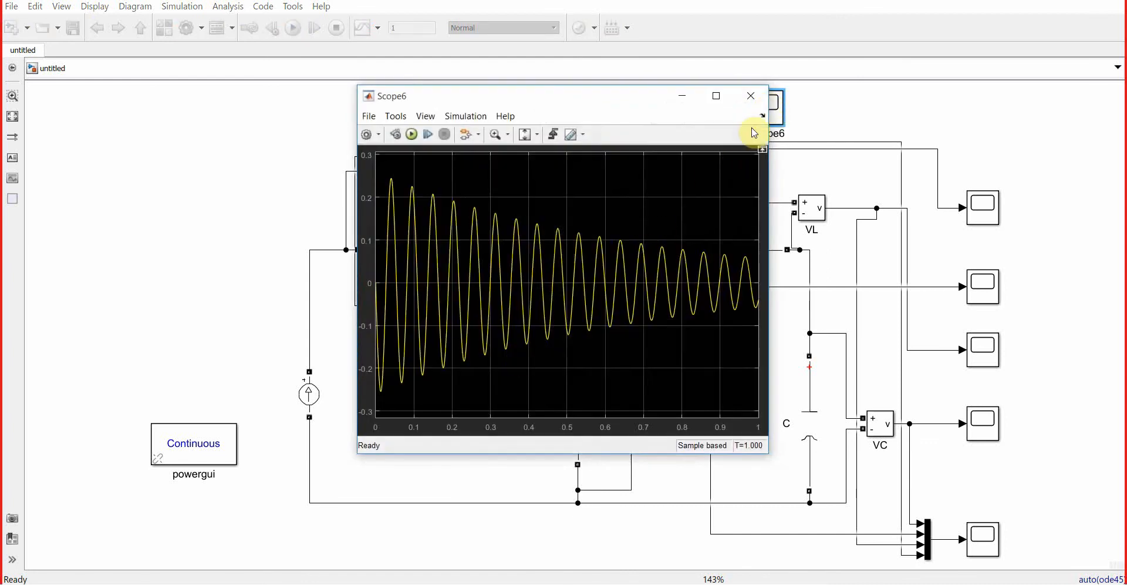
left_click(751, 95)
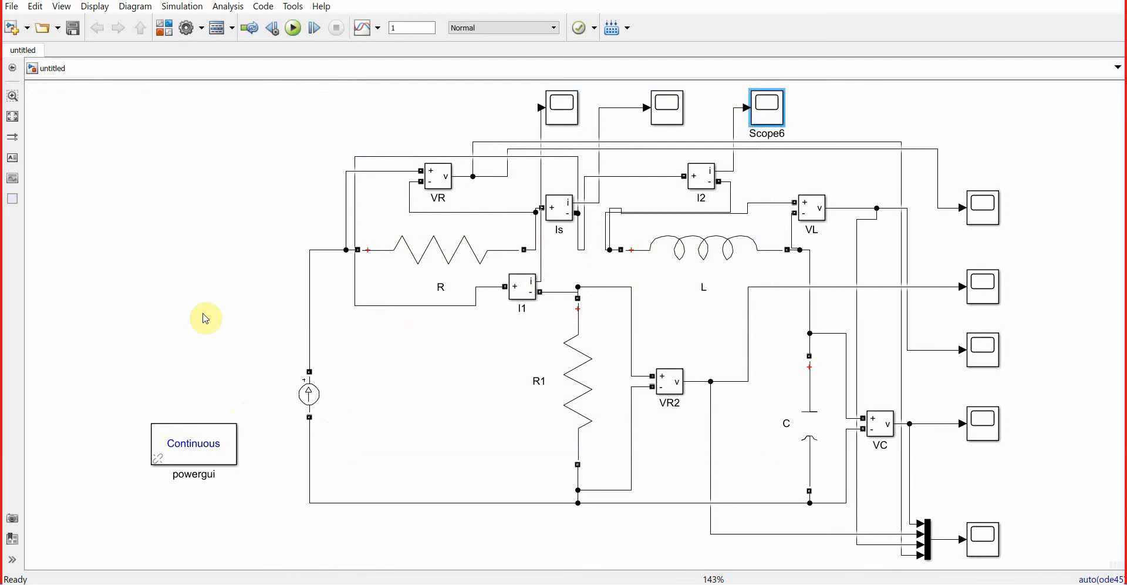
left_click(201, 292)
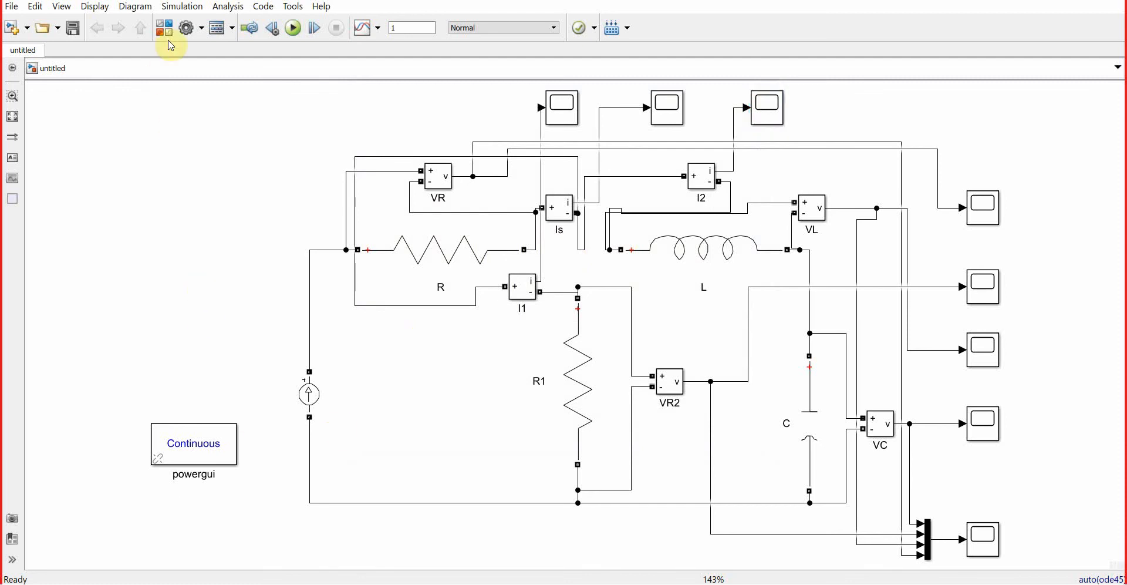